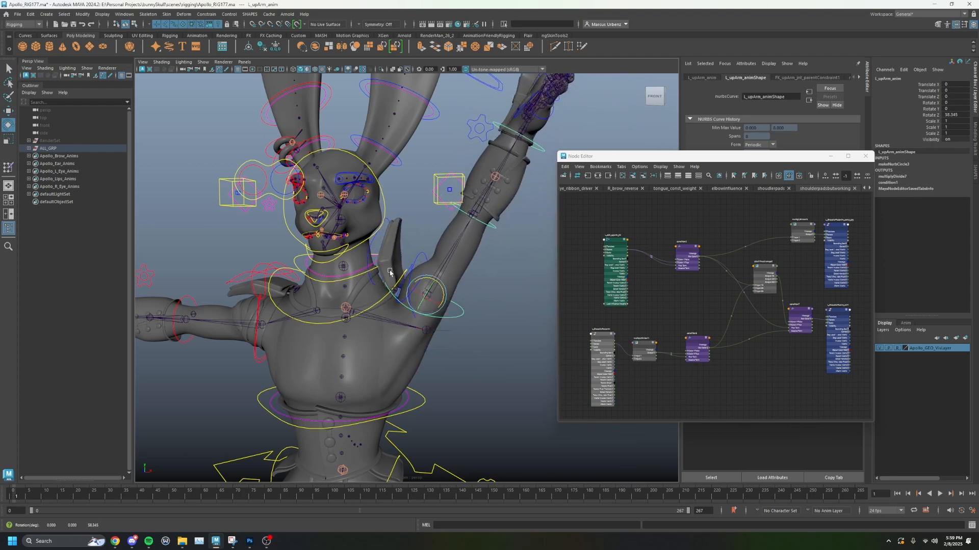
- Select the left shoulder pad control L_ShoudlerPadanim and reset its Rotate Z to 0
{"action": "key", "text": "q"}
{"action": "left_click", "coordinate": [369, 246]}
{"action": "left_click", "coordinate": [953, 116]}
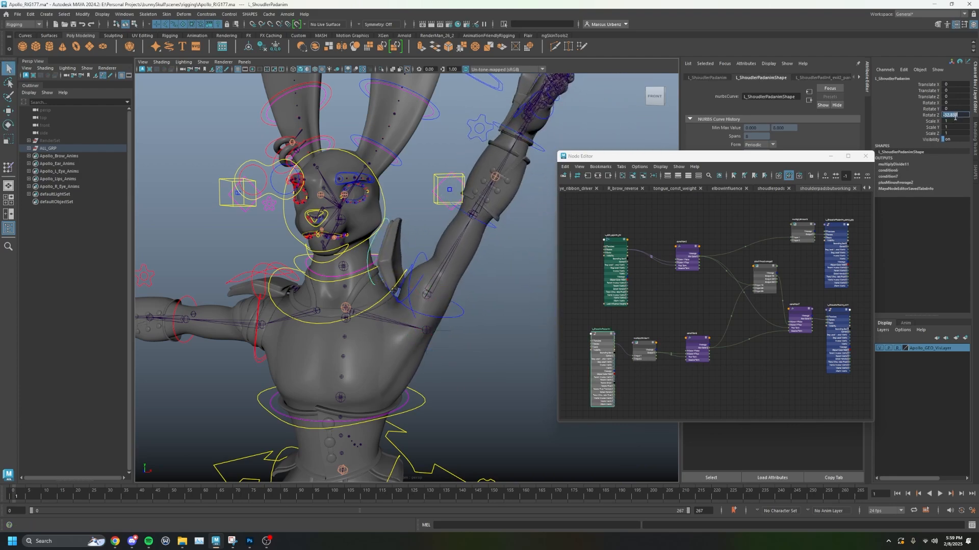
{"action": "type", "text": "0"}
{"action": "key", "text": "Return"}
- Lower the left upper arm control L_upArm_anim to about -17.2 on Rotate Z and clear the selection
{"action": "left_click", "coordinate": [458, 316]}
{"action": "key", "text": "e"}
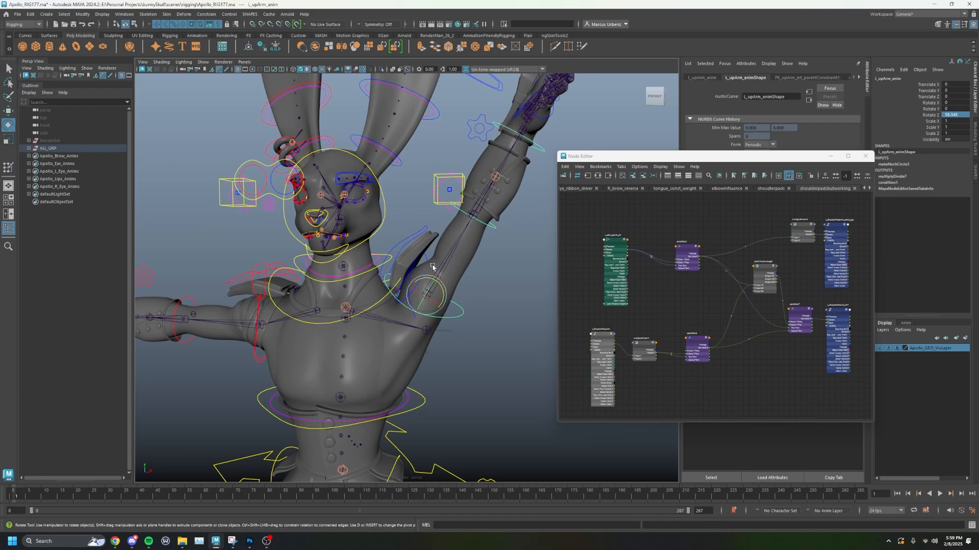
{"action": "mouse_move", "coordinate": [446, 288]}
{"action": "left_mouse_down"}
{"action": "mouse_move", "coordinate": [435, 276]}
{"action": "mouse_move", "coordinate": [446, 296]}
{"action": "left_mouse_up"}
{"action": "left_click", "coordinate": [296, 462]}
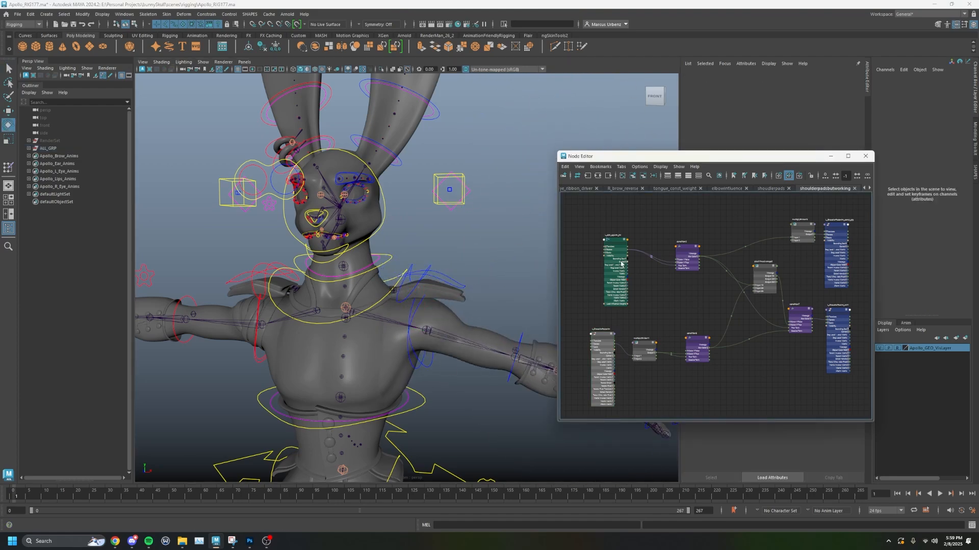
- Tidy the node graph by lining up L_ShoudlerPadanim, multiplyDivide11 and condition6 in a row beneath the L_skin_upArm_jnt chain
{"action": "scroll", "coordinate": [630, 264], "scroll_direction": "up", "scroll_amount": 2}
{"action": "left_click_drag", "start_coordinate": [616, 234], "coordinate": [608, 224]}
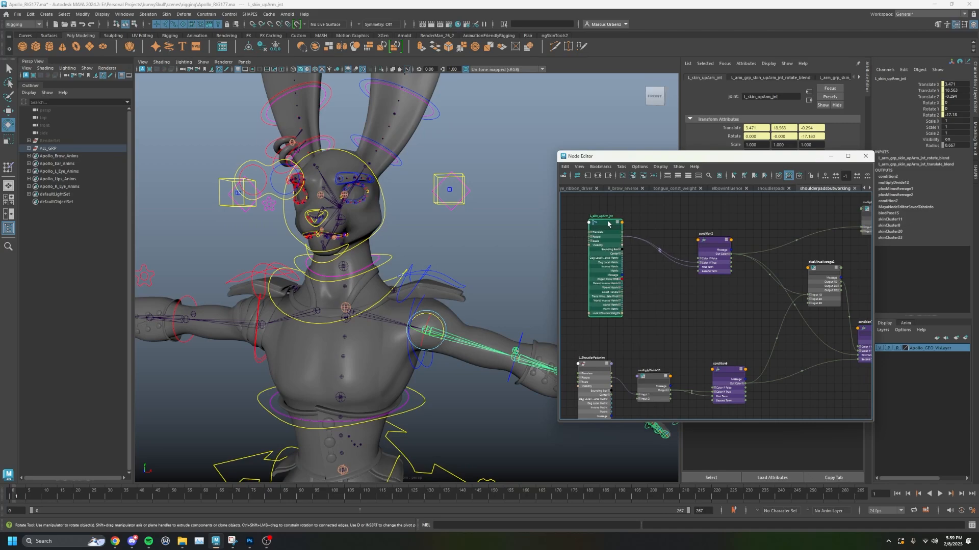
{"action": "scroll", "coordinate": [714, 314], "scroll_direction": "down", "scroll_amount": 2}
{"action": "middle_click_drag", "start_coordinate": [705, 328], "coordinate": [684, 314], "text": "alt"}
{"action": "left_click_drag", "start_coordinate": [607, 334], "coordinate": [712, 317]}
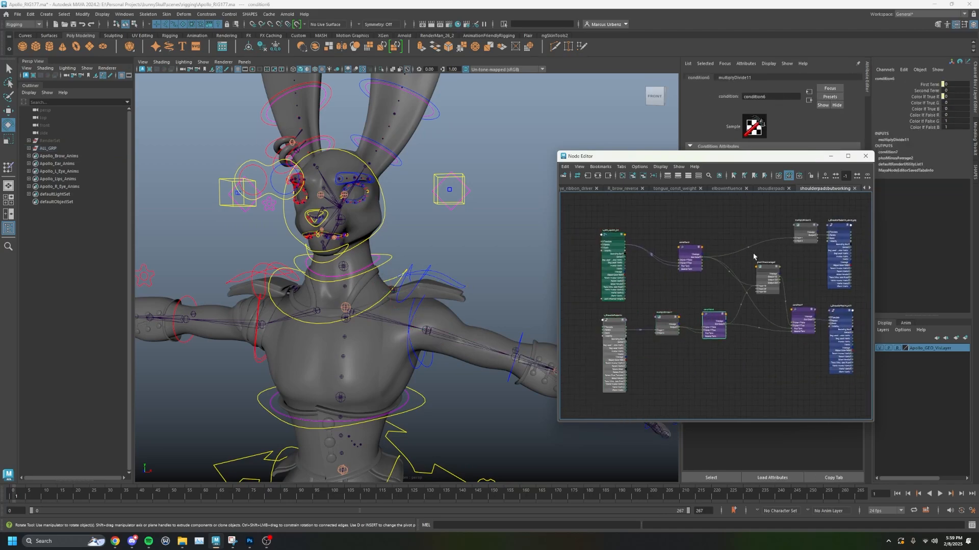
- Examine how the L_skin_upArm_jnt rotation feeds condition2 and continues to multiplyDivide12, plusMinusAverage2 and the shoulder pad groups
{"action": "left_click", "coordinate": [255, 269]}
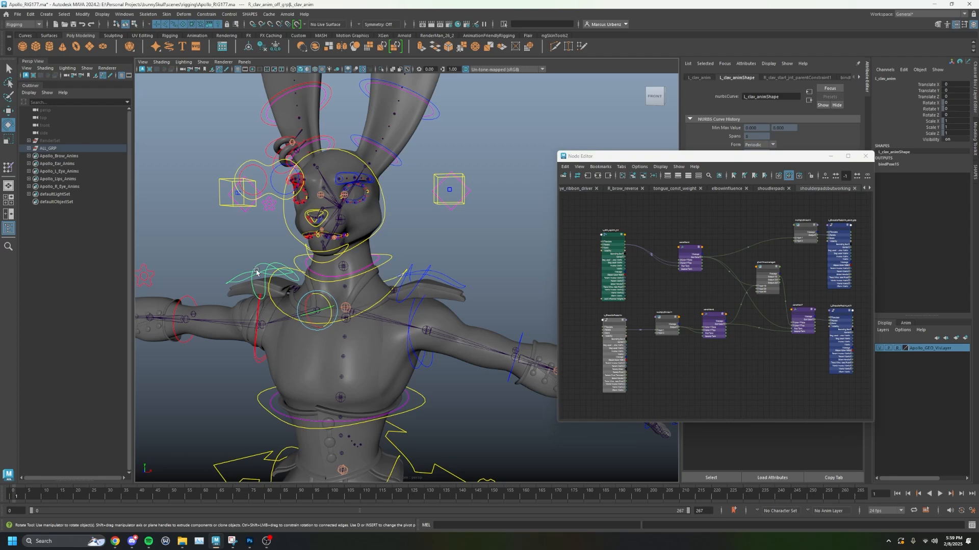
{"action": "left_click", "coordinate": [510, 264]}
{"action": "left_click", "coordinate": [605, 250]}
{"action": "key", "text": "f"}
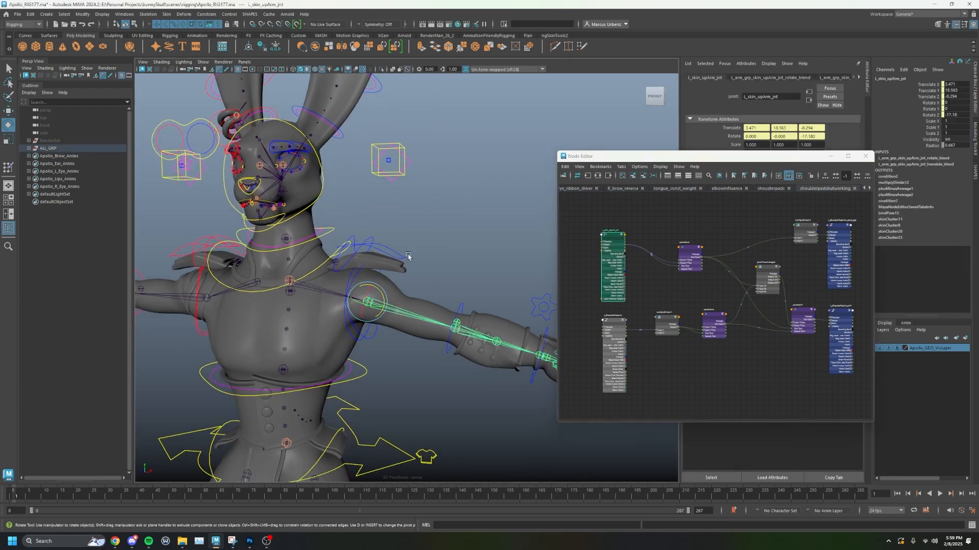
{"action": "scroll", "coordinate": [594, 244], "scroll_direction": "up", "scroll_amount": 4}
{"action": "left_click_drag", "start_coordinate": [632, 228], "coordinate": [649, 224]}
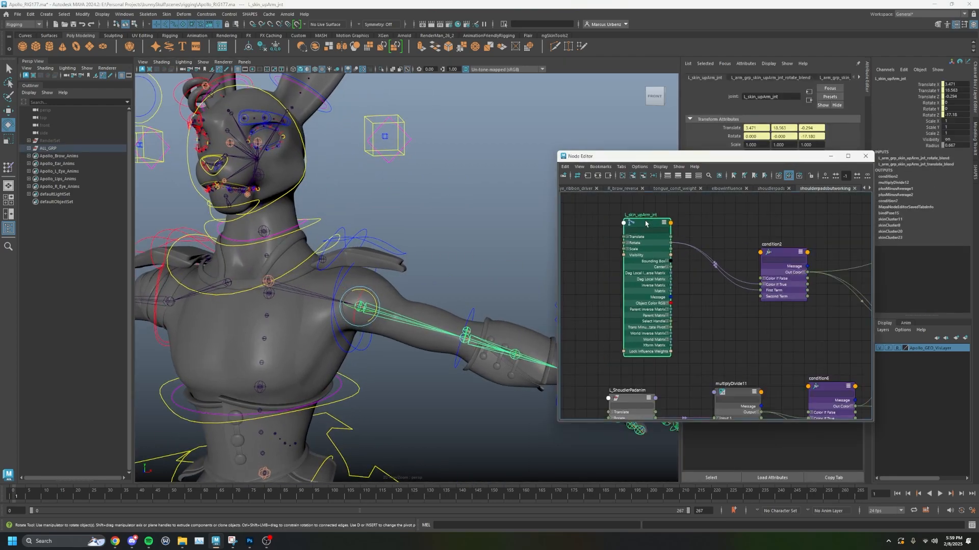
{"action": "middle_click_drag", "start_coordinate": [734, 232], "coordinate": [681, 237], "text": "alt"}
{"action": "left_click", "coordinate": [726, 255]}
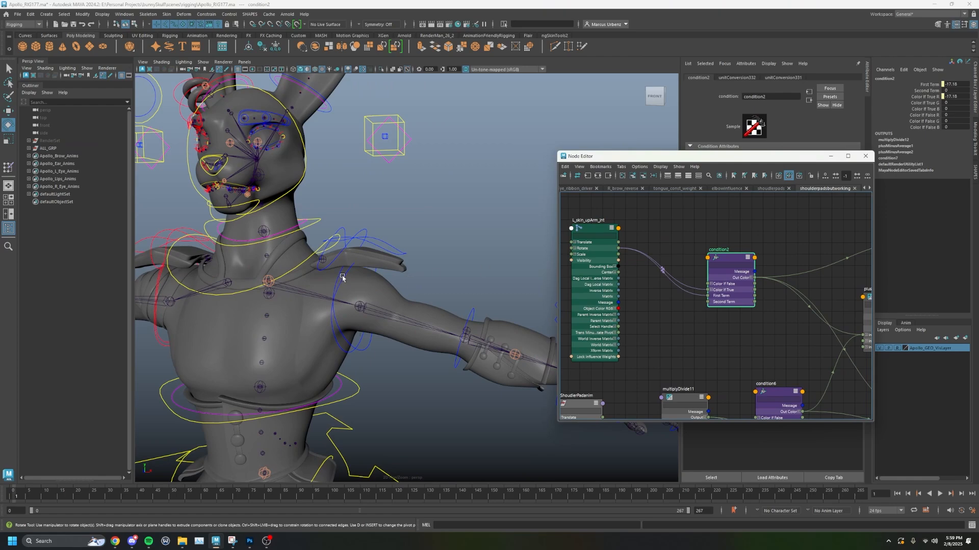
{"action": "scroll", "coordinate": [667, 277], "scroll_direction": "down", "scroll_amount": 2}
{"action": "middle_click_drag", "start_coordinate": [743, 277], "coordinate": [619, 277], "text": "alt"}
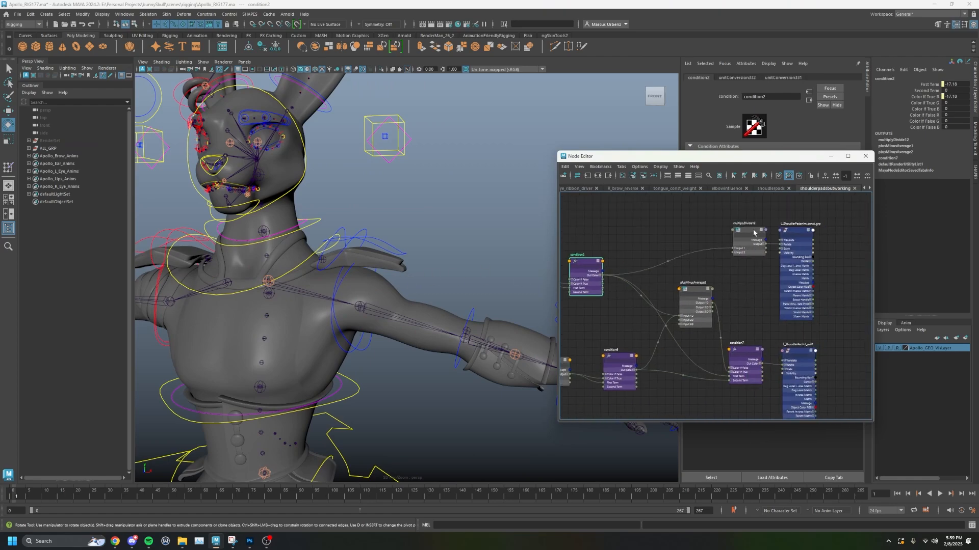
- Raise the left upper arm control L_upArm_anim to about -7.67 on Rotate Z
{"action": "left_click", "coordinate": [356, 286]}
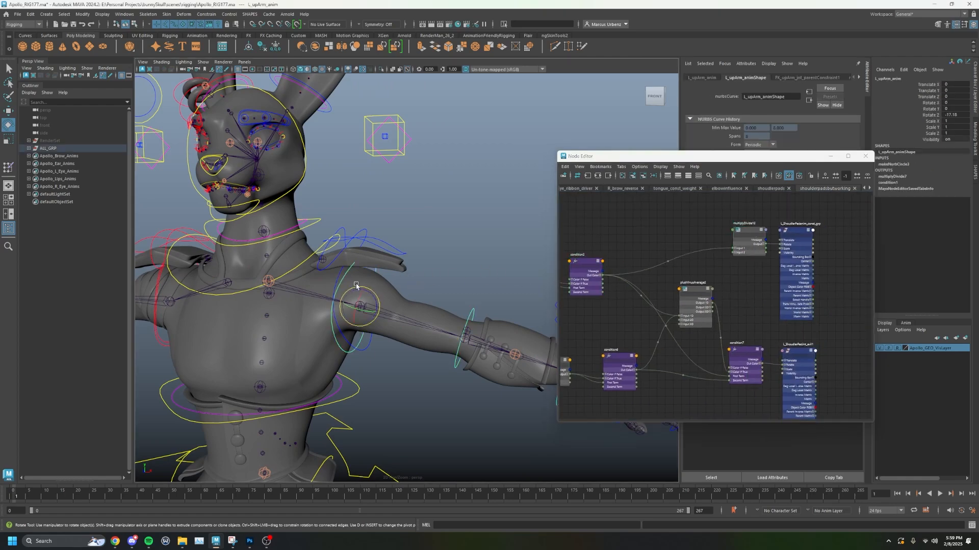
{"action": "mouse_move", "coordinate": [356, 286]}
{"action": "left_mouse_down"}
{"action": "mouse_move", "coordinate": [352, 275]}
{"action": "mouse_move", "coordinate": [372, 297]}
{"action": "mouse_move", "coordinate": [358, 280]}
{"action": "mouse_move", "coordinate": [368, 289]}
{"action": "left_mouse_up"}
{"action": "middle_click_drag", "start_coordinate": [356, 267], "coordinate": [408, 279], "text": "alt"}
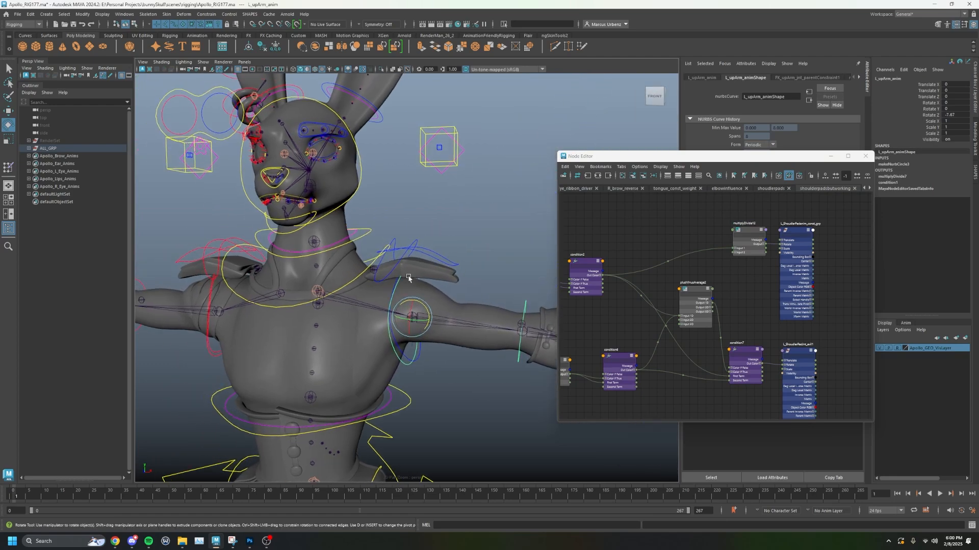
- Reveal L_ShoudlerPadanim_const_grp in the Outliner, widen the hierarchy list and inspect the group beside its parent offset group
{"action": "left_click", "coordinate": [422, 256]}
{"action": "left_click", "coordinate": [795, 233]}
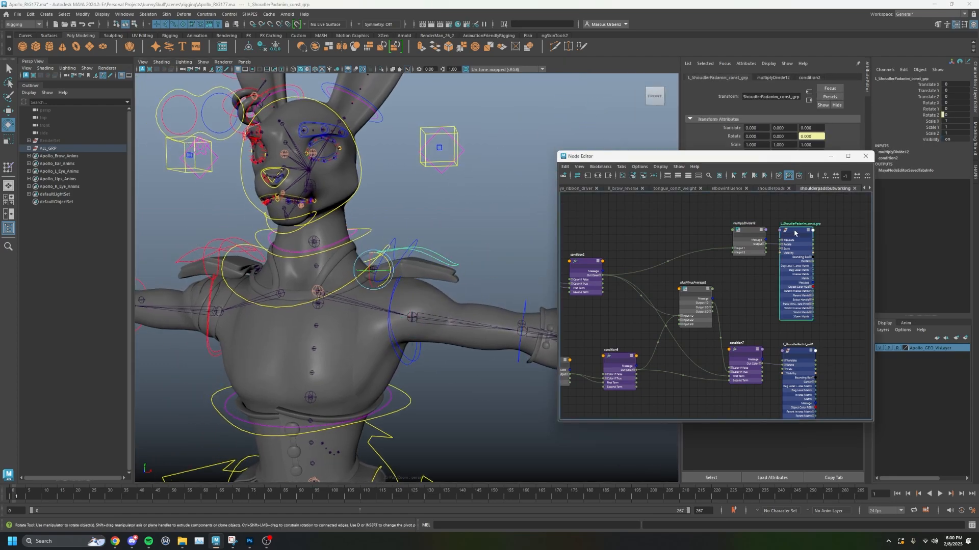
{"action": "key", "text": "f"}
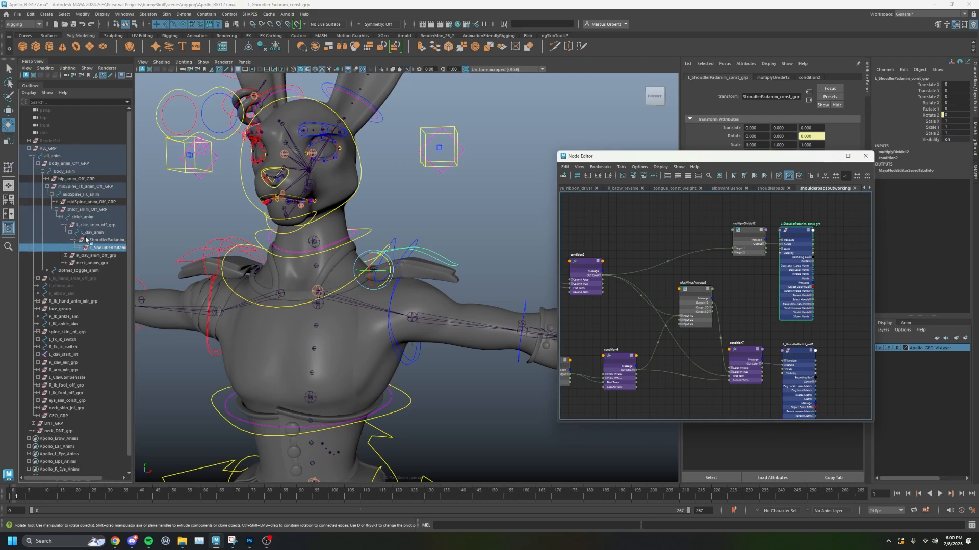
{"action": "left_click", "coordinate": [126, 240]}
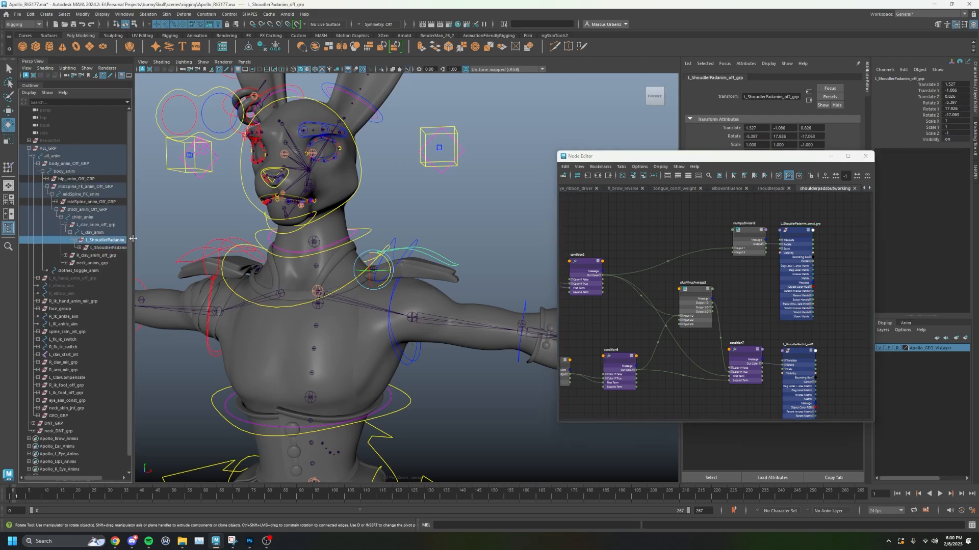
{"action": "left_click_drag", "start_coordinate": [132, 238], "coordinate": [182, 239]}
{"action": "left_click", "coordinate": [78, 248]}
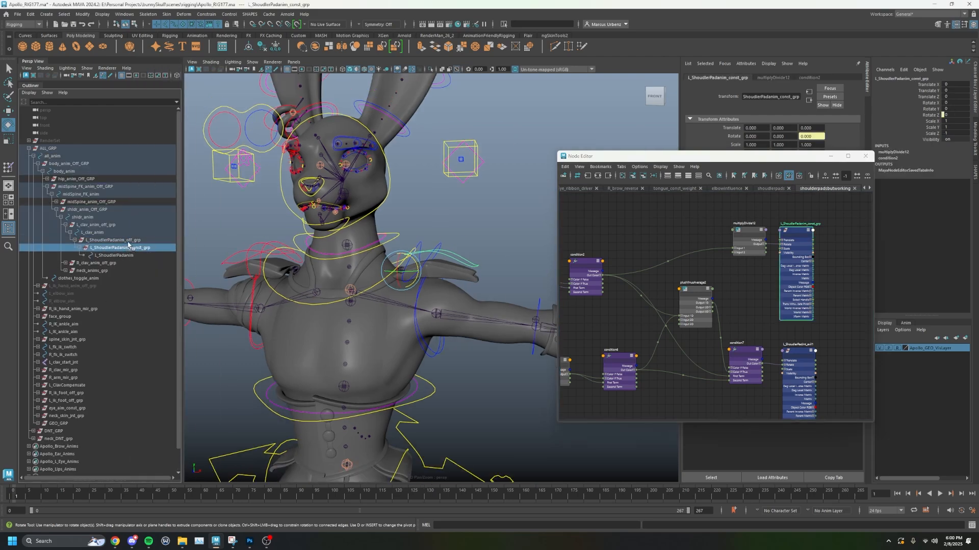
- Test-rotate the left clavicle control L_clav_anim to about -22 on Z, then undo the rotation
{"action": "left_click", "coordinate": [113, 233]}
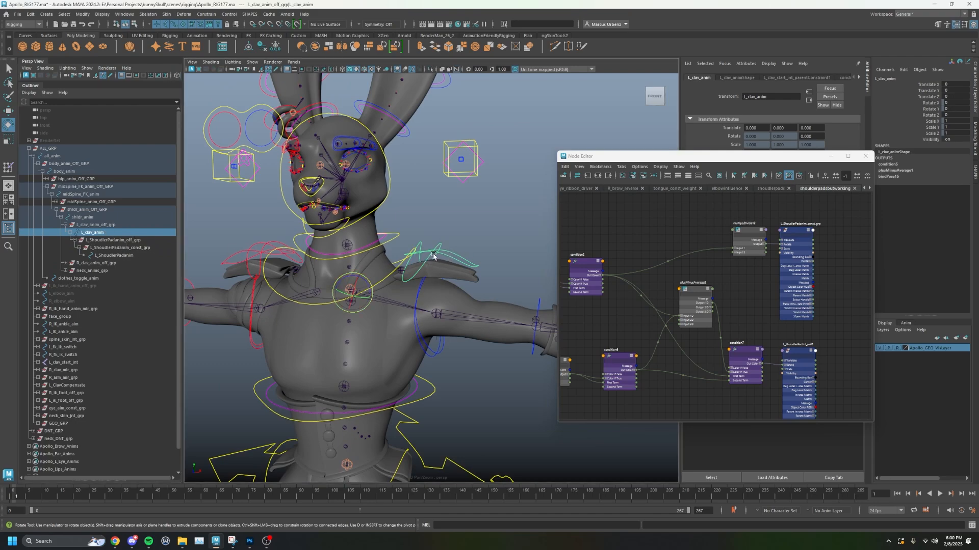
{"action": "left_click_drag", "start_coordinate": [368, 282], "coordinate": [359, 277]}
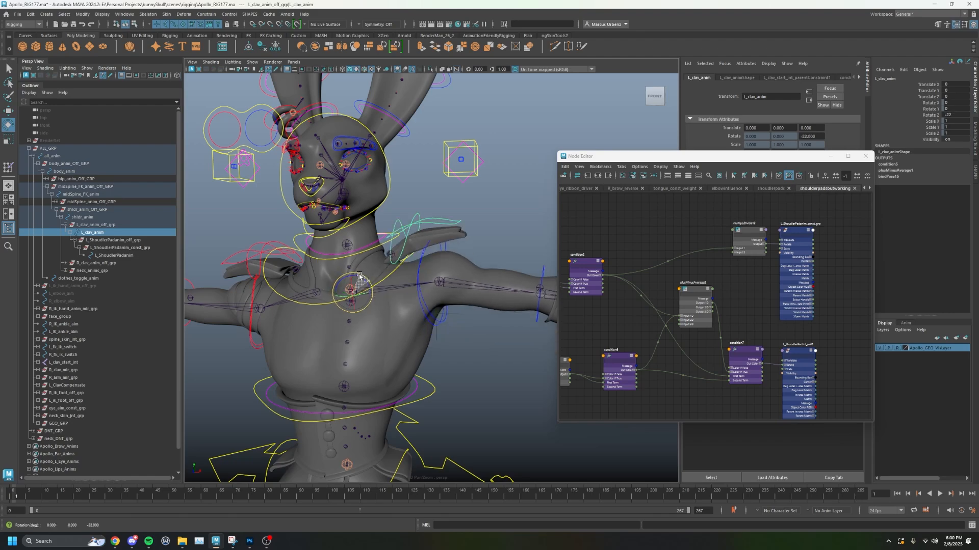
{"action": "key", "text": "ctrl+z"}
{"action": "key", "text": "ctrl+z"}
{"action": "key", "text": "ctrl+z"}
{"action": "key", "text": "ctrl+z"}
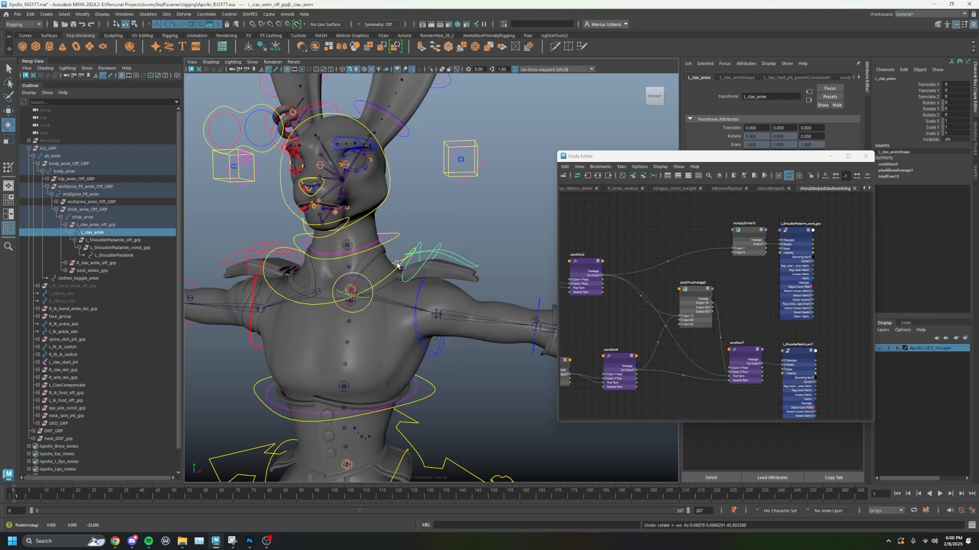
- Select the L_skin_upArm_jnt node and move the connected condition2 node slightly upward in the graph
{"action": "left_click", "coordinate": [702, 234]}
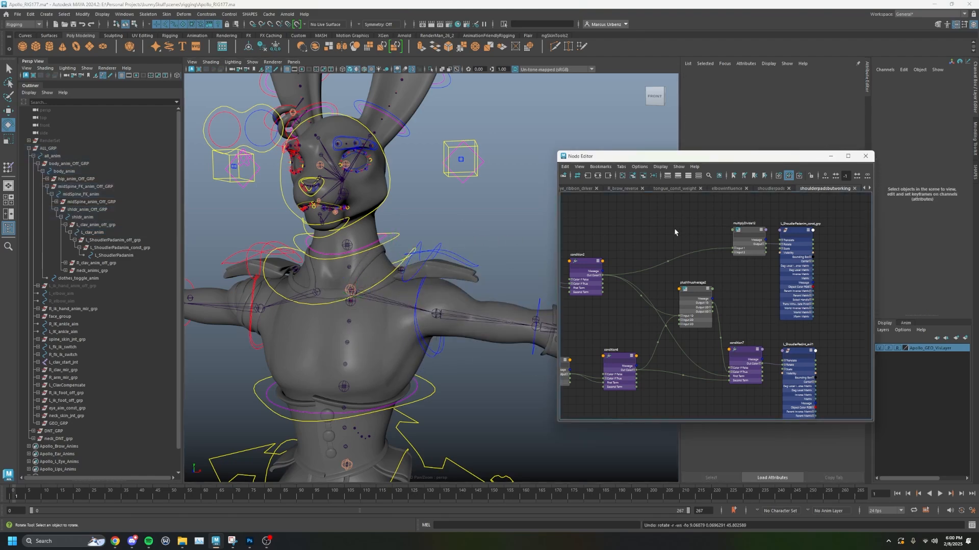
{"action": "middle_click_drag", "start_coordinate": [635, 232], "coordinate": [754, 239], "text": "alt"}
{"action": "left_click", "coordinate": [616, 241]}
{"action": "left_click_drag", "start_coordinate": [616, 242], "coordinate": [613, 241]}
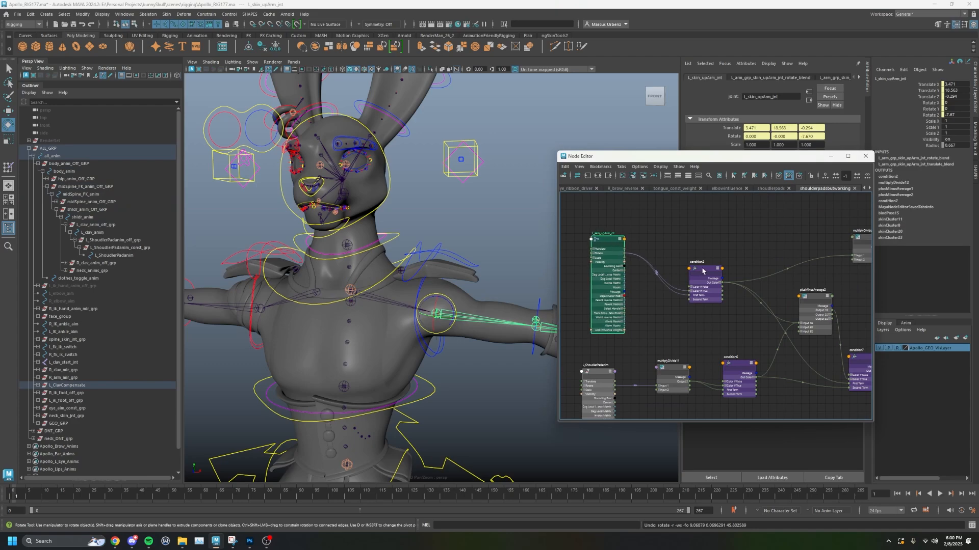
{"action": "left_click_drag", "start_coordinate": [705, 268], "coordinate": [708, 256]}
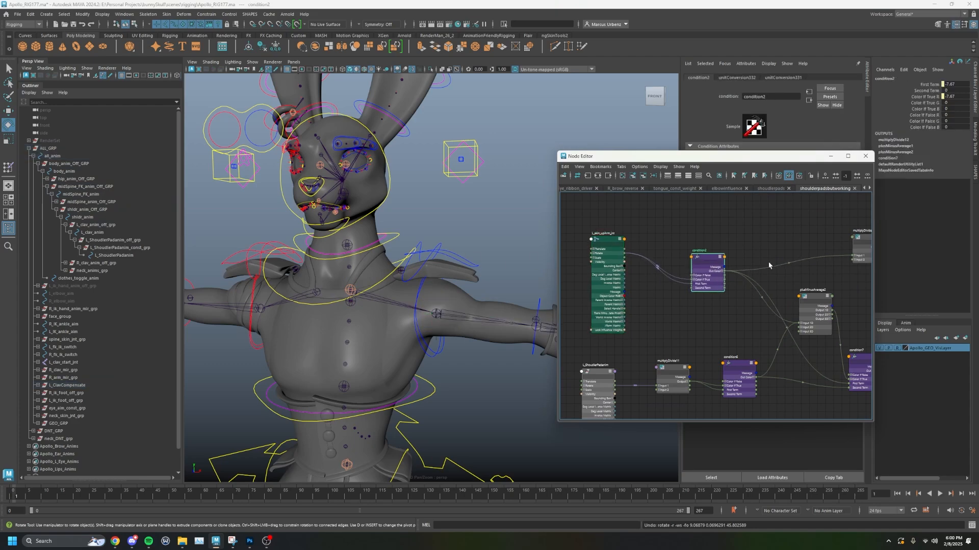
- Move multiplyDivide12 up beside L_ShoudlerPadanim_const_grp and select the shoulder pad control under that group
{"action": "scroll", "coordinate": [714, 250], "scroll_direction": "up", "scroll_amount": 1}
{"action": "middle_click_drag", "start_coordinate": [760, 238], "coordinate": [663, 253], "text": "alt"}
{"action": "left_click", "coordinate": [753, 257]}
{"action": "middle_click_drag", "start_coordinate": [773, 226], "coordinate": [744, 248], "text": "alt"}
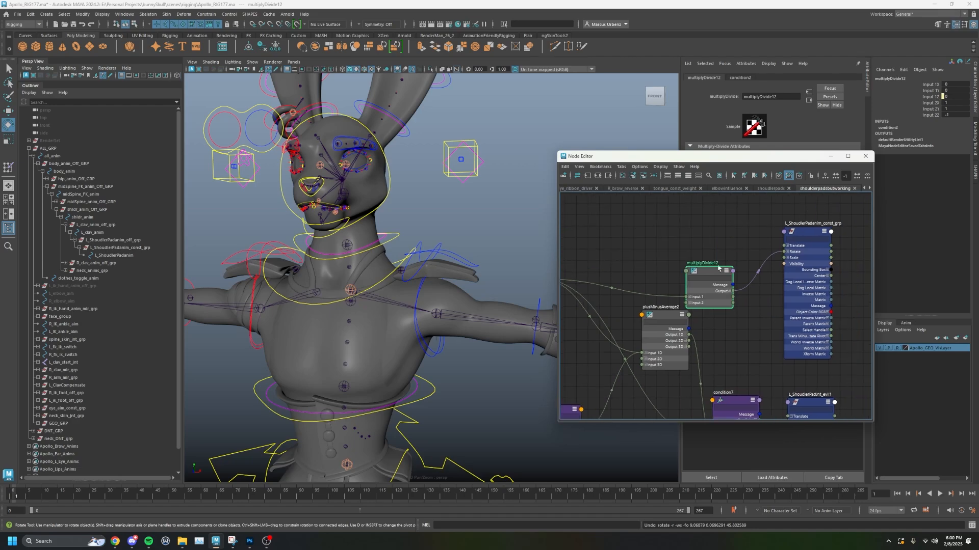
{"action": "left_click_drag", "start_coordinate": [715, 272], "coordinate": [719, 243]}
{"action": "left_click", "coordinate": [808, 235], "text": "shift"}
{"action": "key", "text": "Down"}
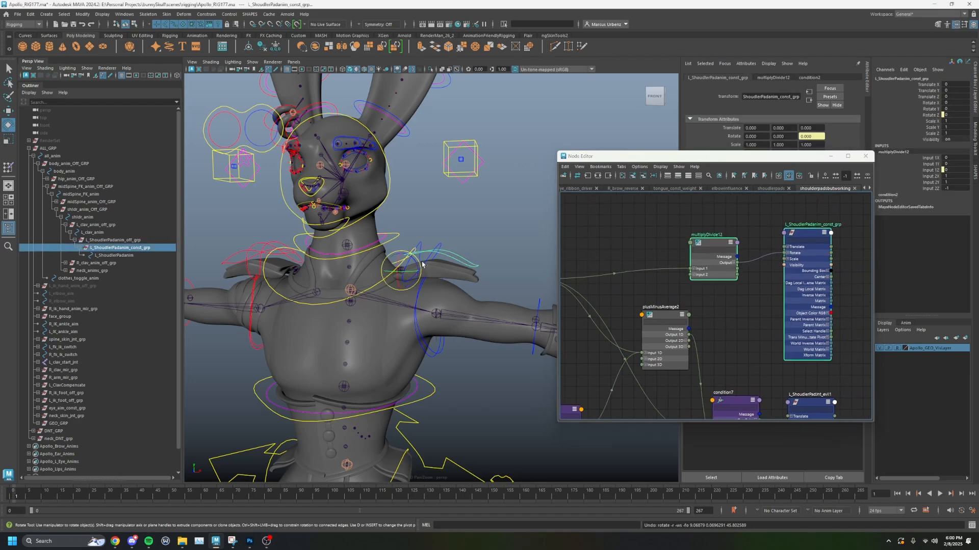
- Test-rotate the left shoulder pad control to about -20.5 on Z, undo the rotation and clear the selection
{"action": "middle_click_drag", "start_coordinate": [624, 257], "coordinate": [708, 256], "text": "alt"}
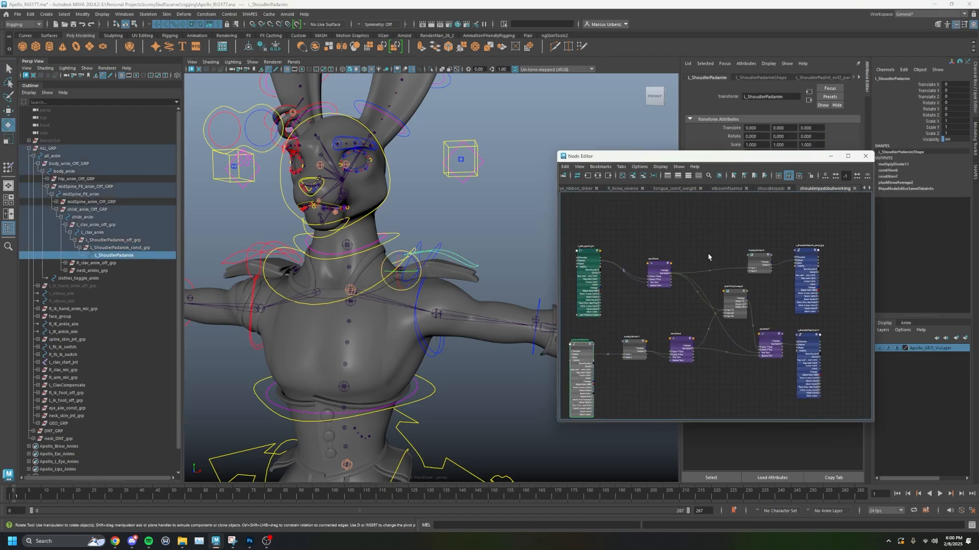
{"action": "scroll", "coordinate": [706, 257], "scroll_direction": "up", "scroll_amount": 3}
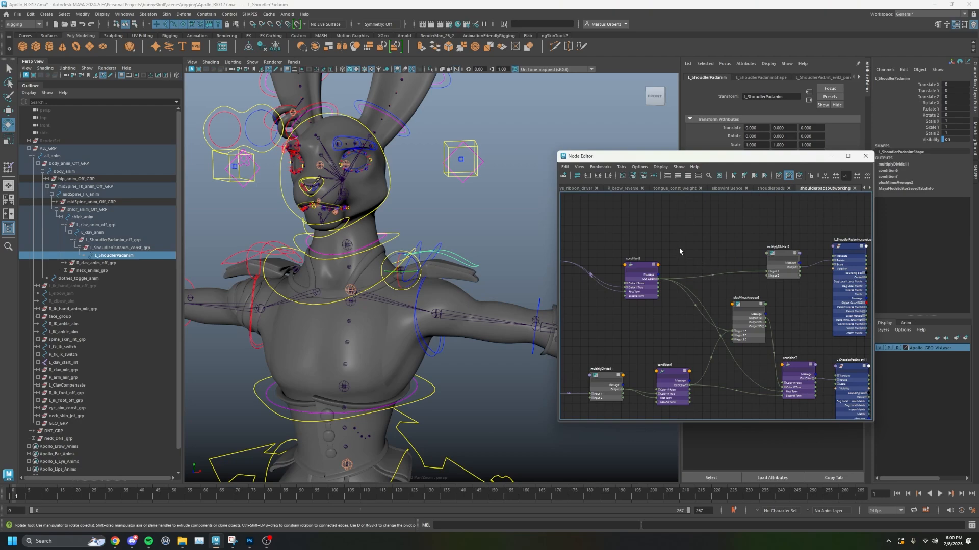
{"action": "middle_click_drag", "start_coordinate": [651, 248], "coordinate": [668, 250], "text": "alt"}
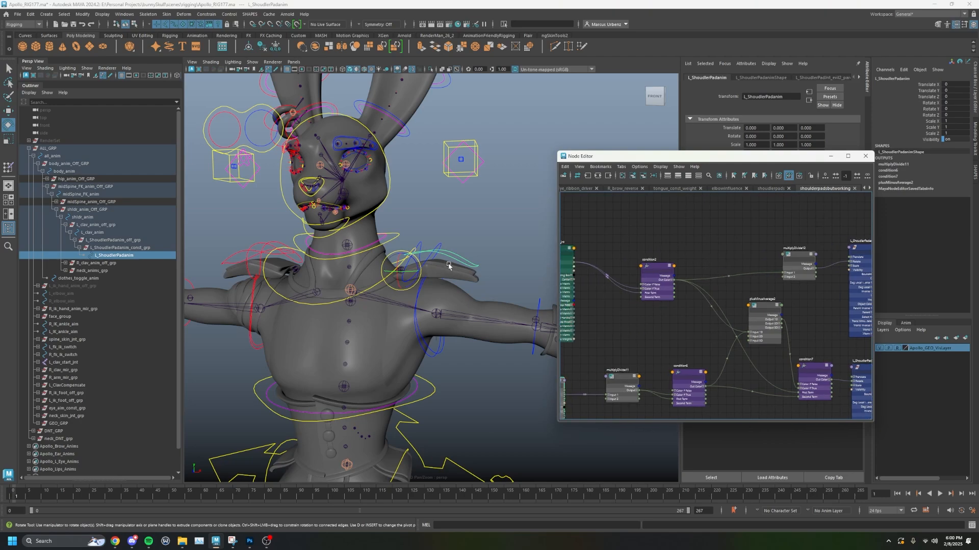
{"action": "left_click_drag", "start_coordinate": [418, 273], "coordinate": [414, 261]}
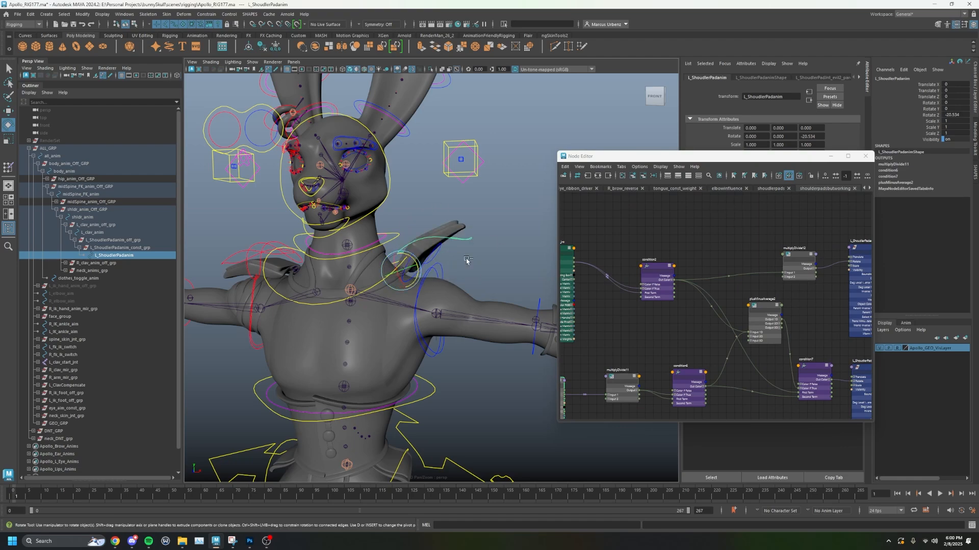
{"action": "key", "text": "ctrl+z"}
{"action": "left_click", "coordinate": [479, 239]}
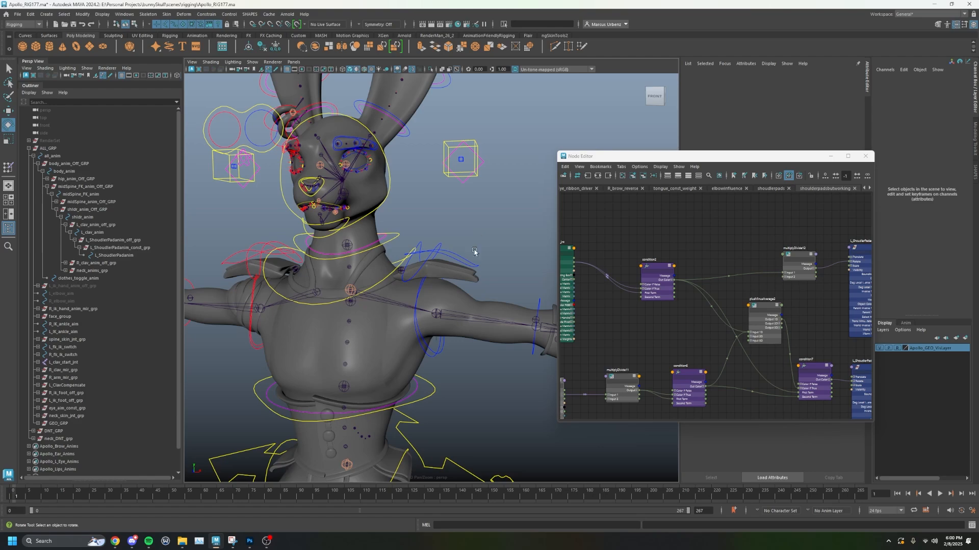
- Reselect the left shoulder pad control, rotate it to about -27.3 on Z and undo the rotation
{"action": "left_click", "coordinate": [458, 259]}
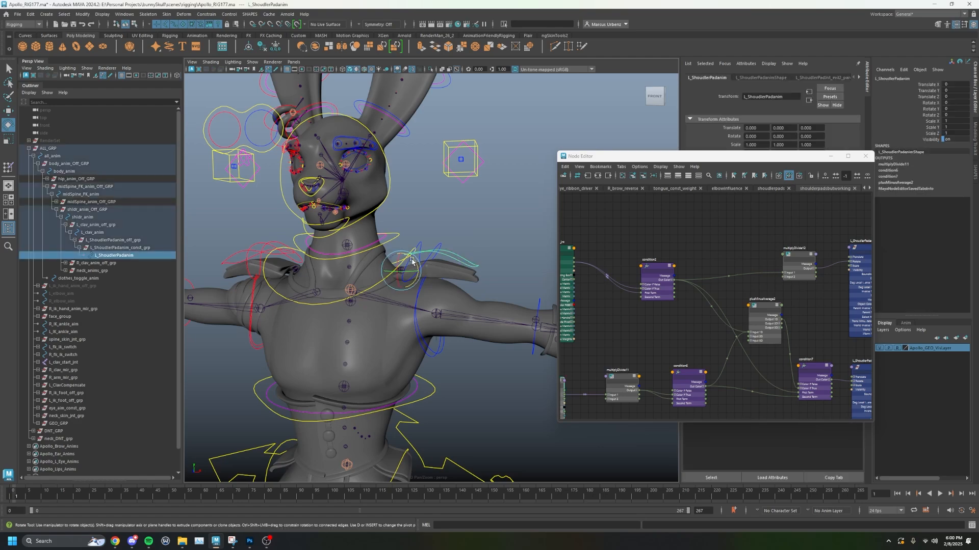
{"action": "left_click_drag", "start_coordinate": [410, 260], "coordinate": [408, 257]}
{"action": "key", "text": "ctrl+z"}
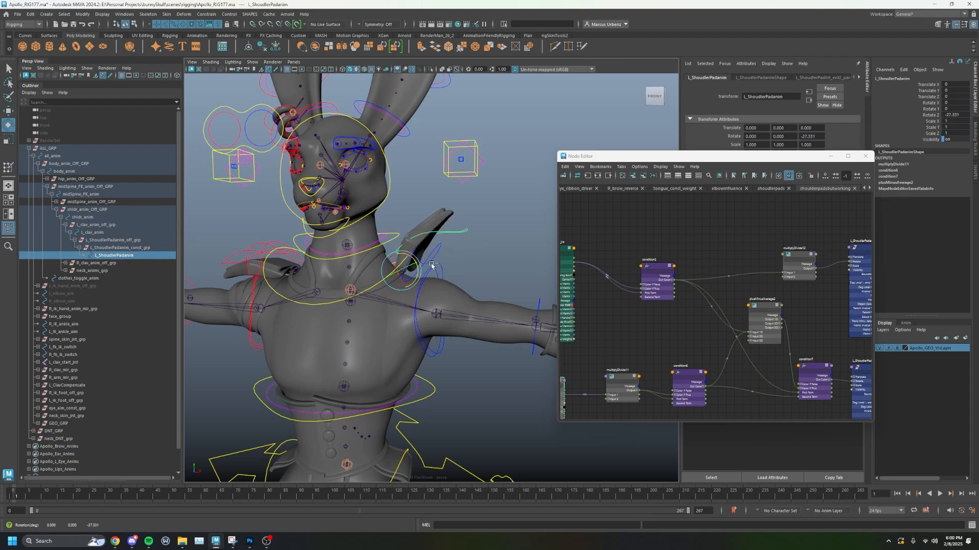
- Raise the left upper arm control to about 28.9 on Z to test the pad, then reset its Rotate Z to 0
{"action": "key", "text": "q"}
{"action": "left_click", "coordinate": [421, 290]}
{"action": "key", "text": "e"}
{"action": "mouse_move", "coordinate": [449, 302]}
{"action": "left_mouse_down"}
{"action": "mouse_move", "coordinate": [437, 300]}
{"action": "mouse_move", "coordinate": [453, 304]}
{"action": "mouse_move", "coordinate": [450, 278]}
{"action": "mouse_move", "coordinate": [453, 305]}
{"action": "mouse_move", "coordinate": [451, 292]}
{"action": "left_mouse_up"}
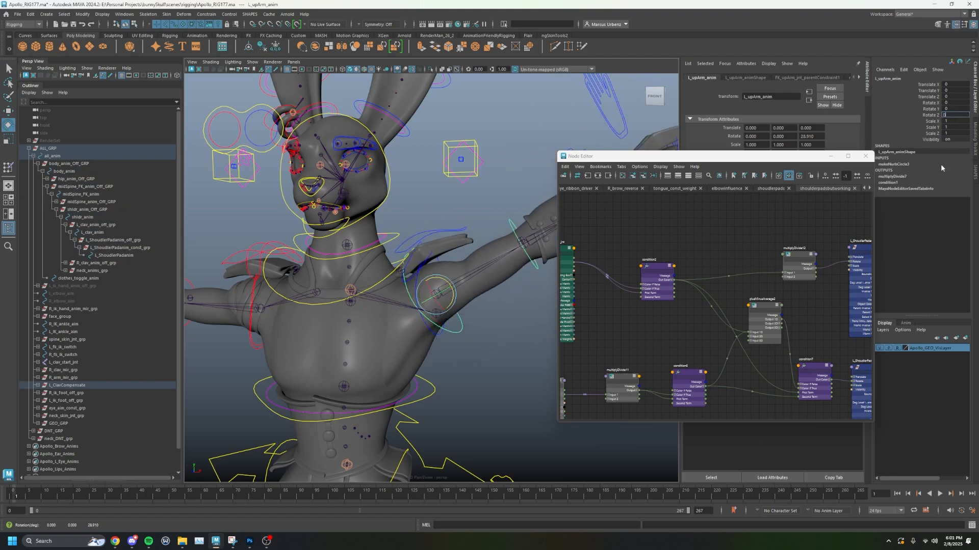
{"action": "type", "text": "0"}
{"action": "key", "text": "Return"}
- Rotate the left shoulder pad control steeply upward on Z and clear the selection
{"action": "left_click", "coordinate": [455, 273]}
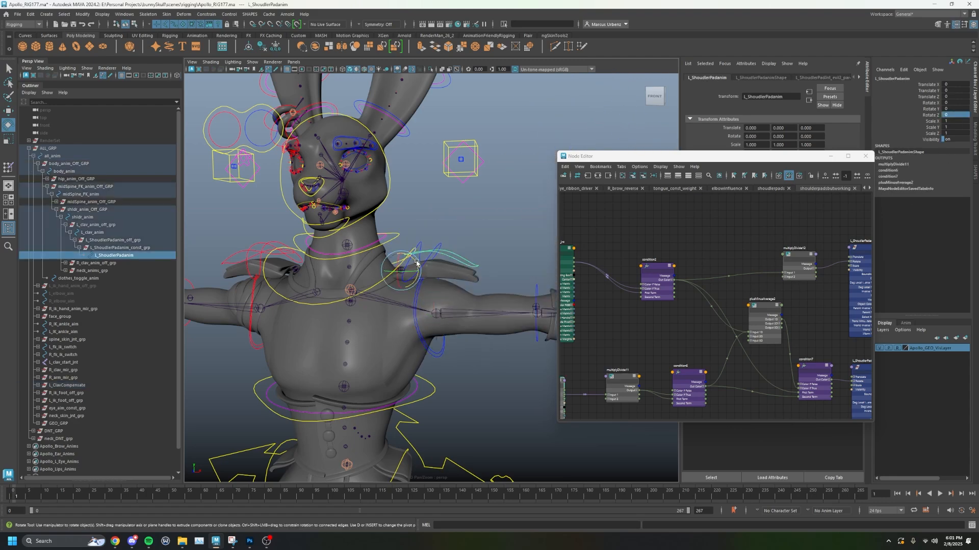
{"action": "left_click_drag", "start_coordinate": [416, 262], "coordinate": [404, 255]}
{"action": "key", "text": "q"}
{"action": "left_click", "coordinate": [438, 270]}
- Test-rotate the left upper arm control upward by about 81.8 on Z with the pad raised, then undo the rotation
{"action": "key", "text": "e"}
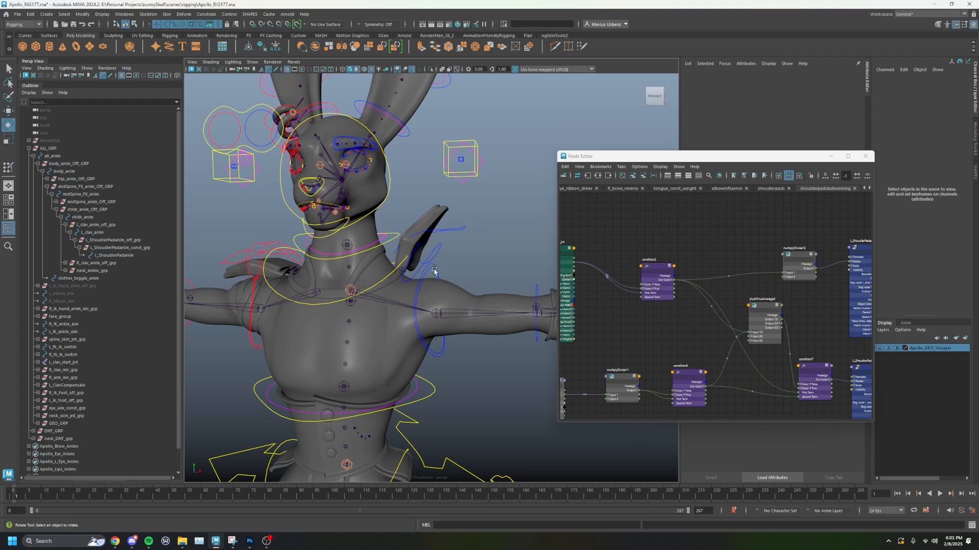
{"action": "left_click", "coordinate": [434, 270]}
{"action": "left_click_drag", "start_coordinate": [448, 302], "coordinate": [414, 278]}
{"action": "key", "text": "ctrl+z"}
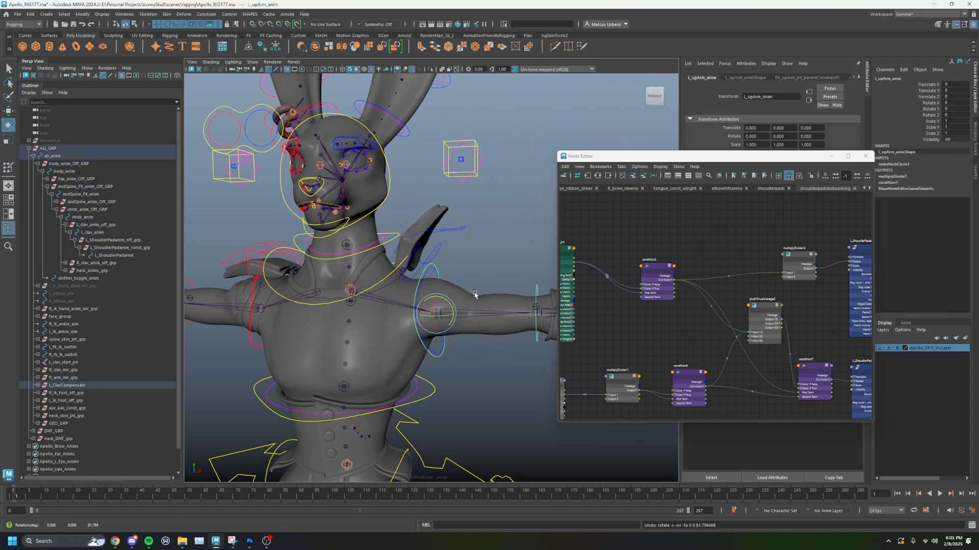
- Return the left shoulder pad to its rest pose, then test-rotate its control to about -13.2 on Z and undo that rotation
{"action": "left_click", "coordinate": [456, 270]}
{"action": "left_click", "coordinate": [465, 245]}
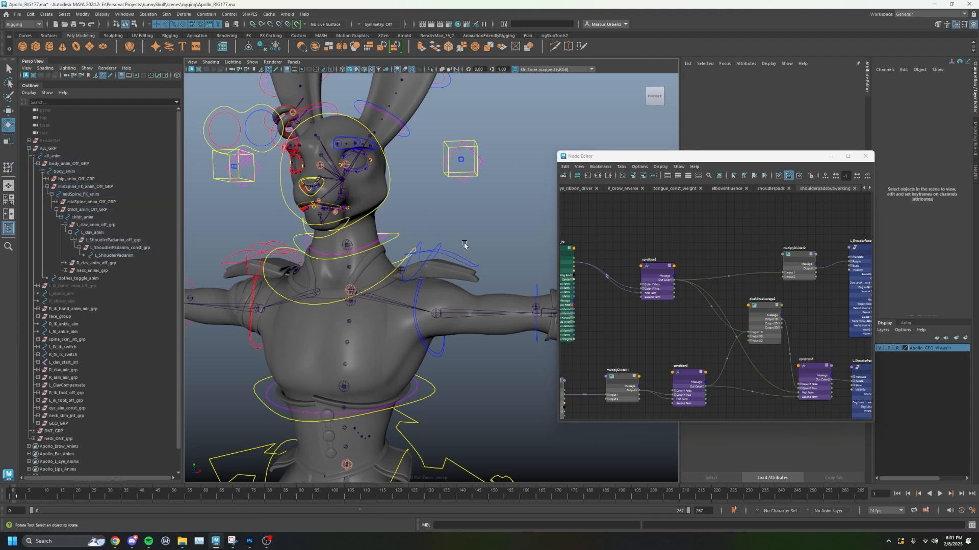
{"action": "left_click", "coordinate": [433, 266]}
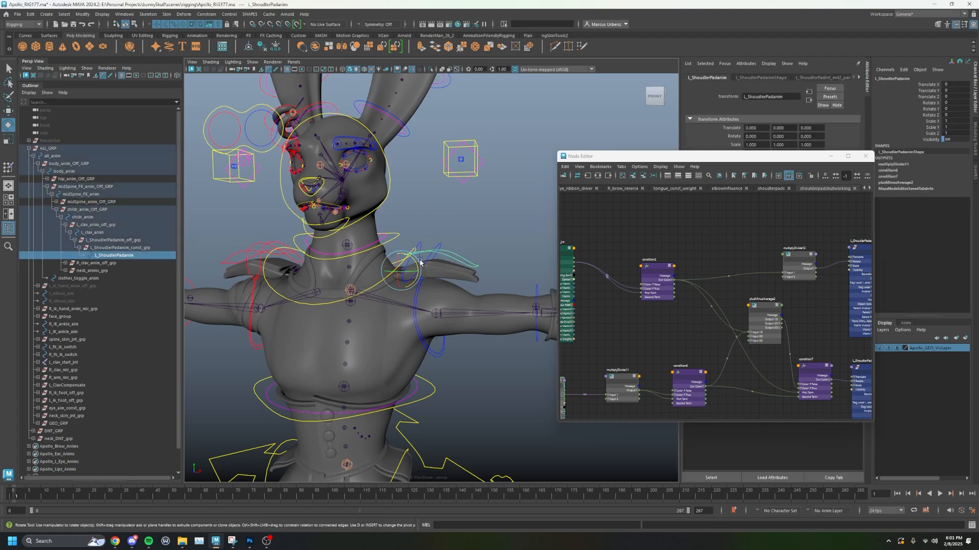
{"action": "left_click_drag", "start_coordinate": [420, 262], "coordinate": [470, 275]}
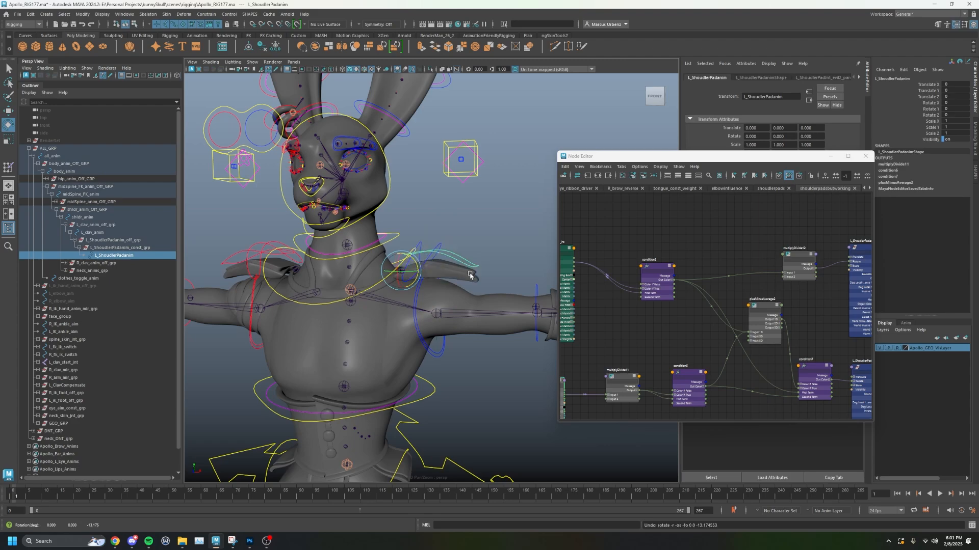
- Test-rotate the left shoulder pad control to about -28.9 on Z with its node in view, then undo the rotation
{"action": "middle_click_drag", "start_coordinate": [607, 311], "coordinate": [687, 281], "text": "alt"}
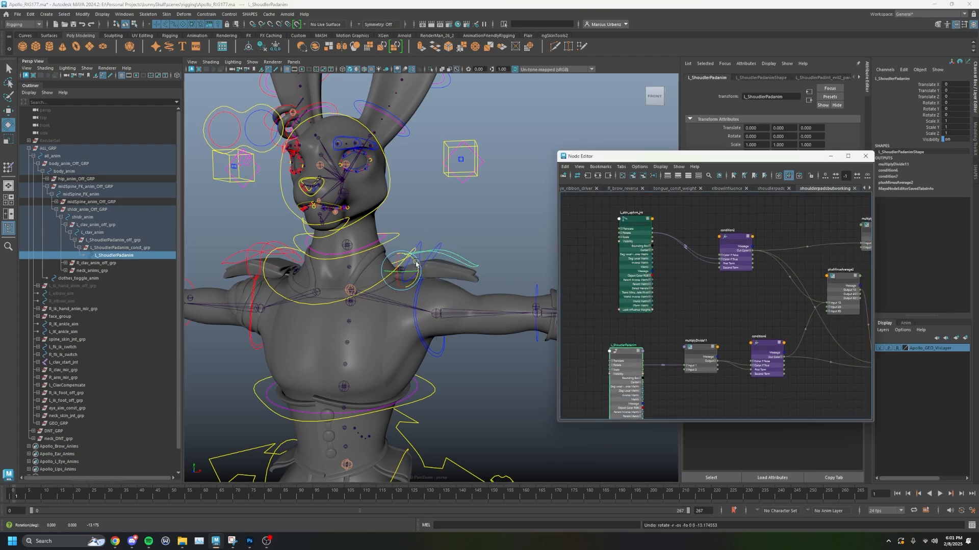
{"action": "middle_click_drag", "start_coordinate": [644, 332], "coordinate": [638, 316], "text": "alt"}
{"action": "mouse_move", "coordinate": [413, 263]}
{"action": "left_mouse_down"}
{"action": "mouse_move", "coordinate": [461, 274]}
{"action": "mouse_move", "coordinate": [411, 249]}
{"action": "left_mouse_up"}
{"action": "scroll", "coordinate": [693, 296], "scroll_direction": "down", "scroll_amount": 3}
{"action": "key", "text": "ctrl+z"}
{"action": "key", "text": "q"}
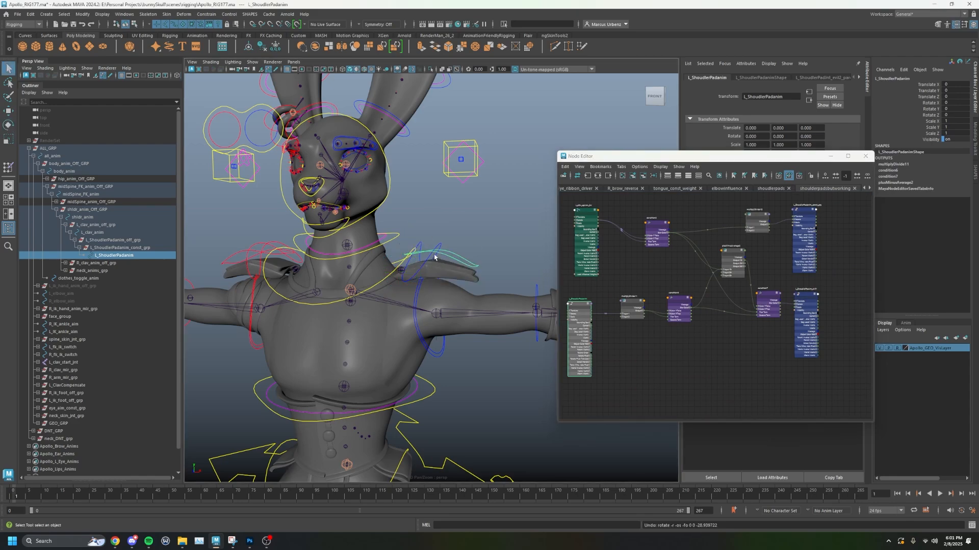
- Inspect the shoulder pad joint node fed by condition7, then rotate the left pad control to about -19.9 on Z and undo it
{"action": "left_click", "coordinate": [805, 301]}
{"action": "scroll", "coordinate": [829, 293], "scroll_direction": "up", "scroll_amount": 2}
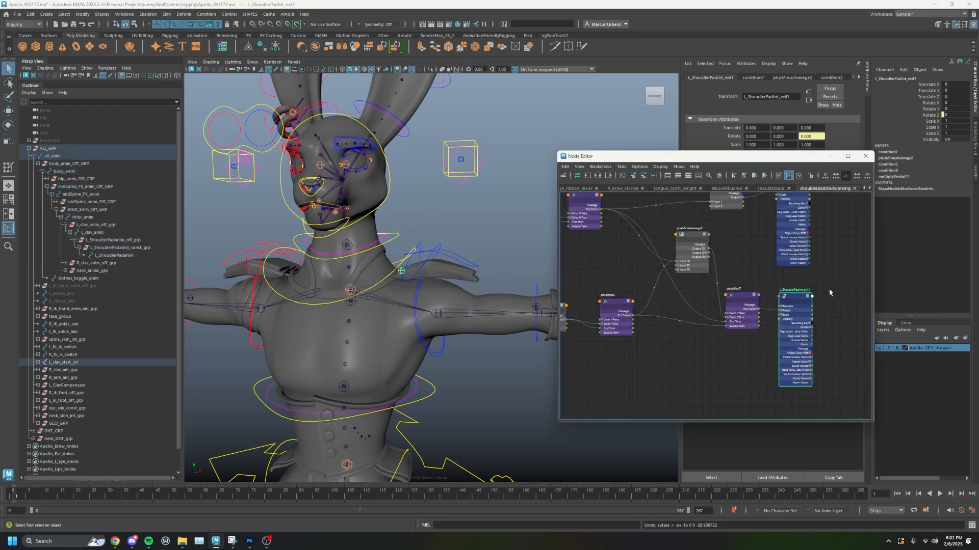
{"action": "left_click", "coordinate": [439, 258]}
{"action": "left_click", "coordinate": [404, 270]}
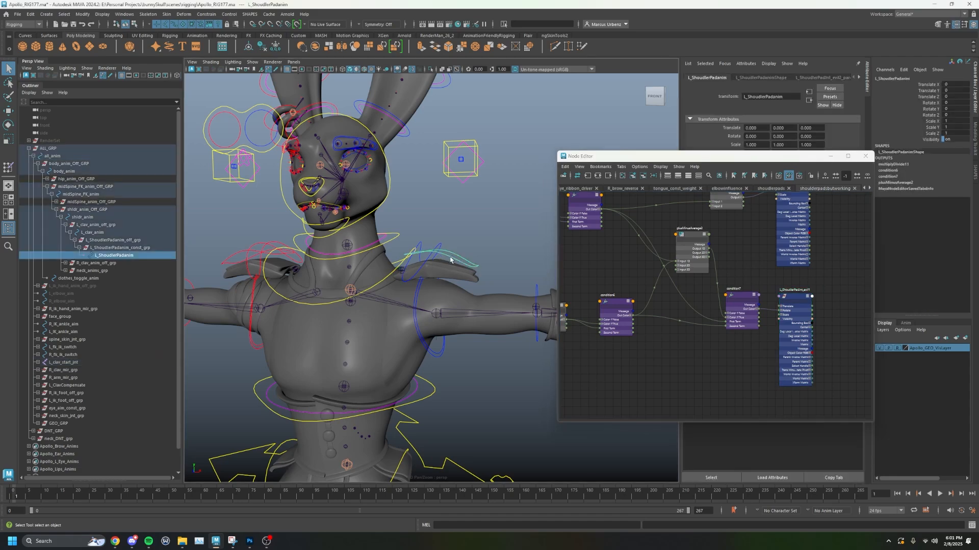
{"action": "key", "text": "e"}
{"action": "left_click_drag", "start_coordinate": [415, 269], "coordinate": [466, 262]}
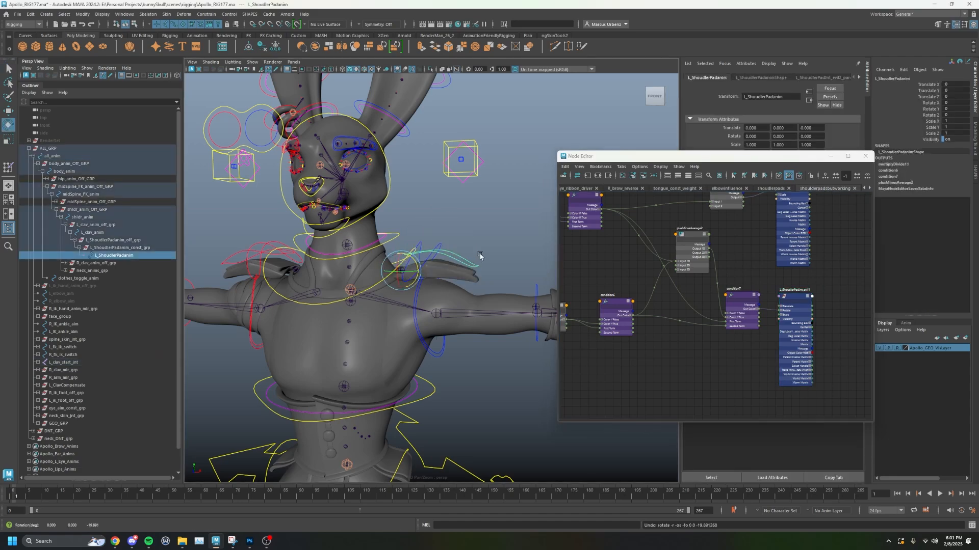
{"action": "left_click", "coordinate": [480, 255]}
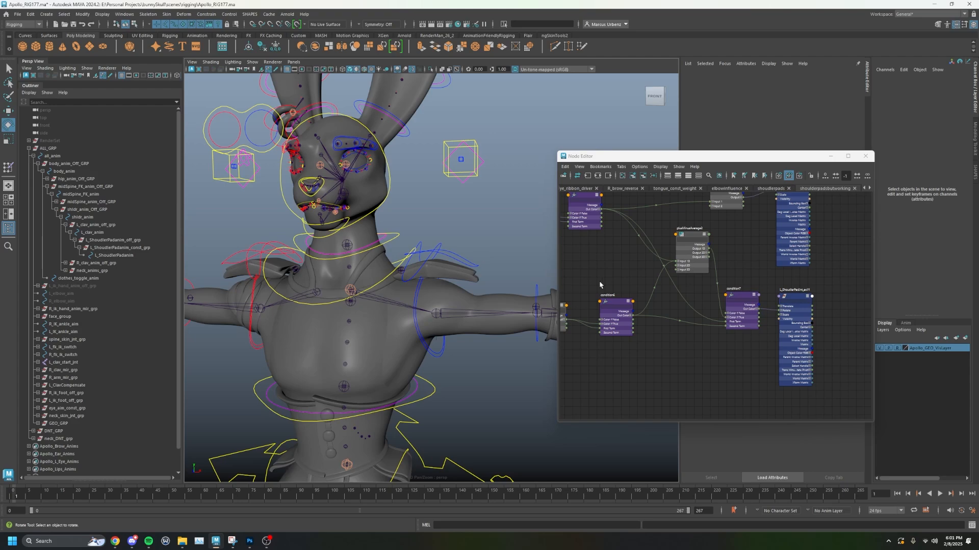
- Locate the left shoulder pad control's node in the graph, then test-rotate the control to about -14.9 on Z and undo it
{"action": "middle_click_drag", "start_coordinate": [600, 285], "coordinate": [737, 257], "text": "alt"}
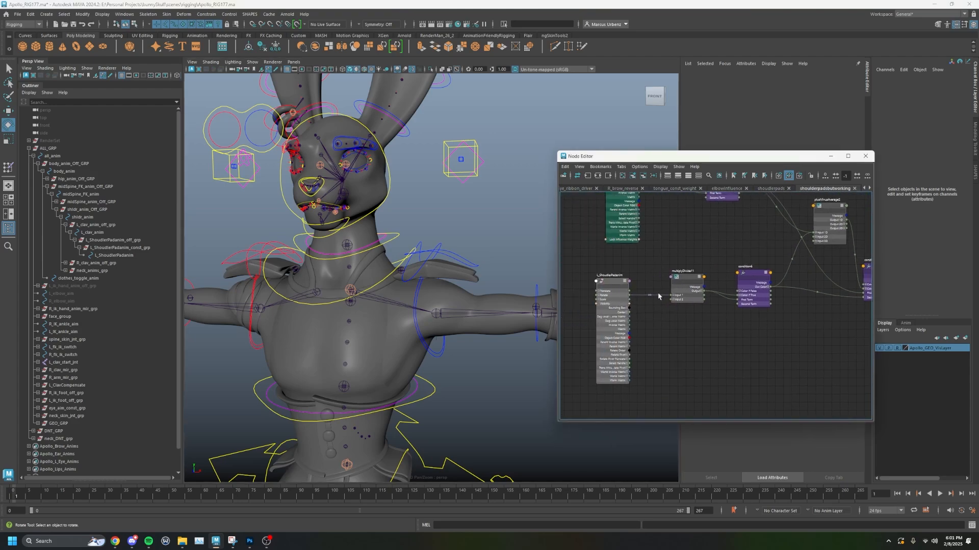
{"action": "middle_click_drag", "start_coordinate": [804, 323], "coordinate": [857, 276], "text": "alt"}
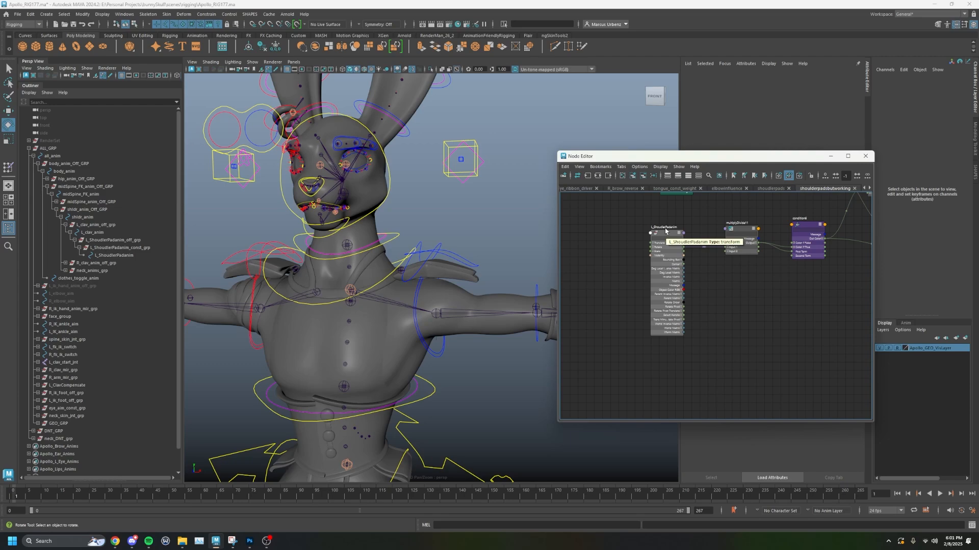
{"action": "left_click", "coordinate": [461, 263]}
{"action": "left_click_drag", "start_coordinate": [461, 263], "coordinate": [503, 268], "text": "alt"}
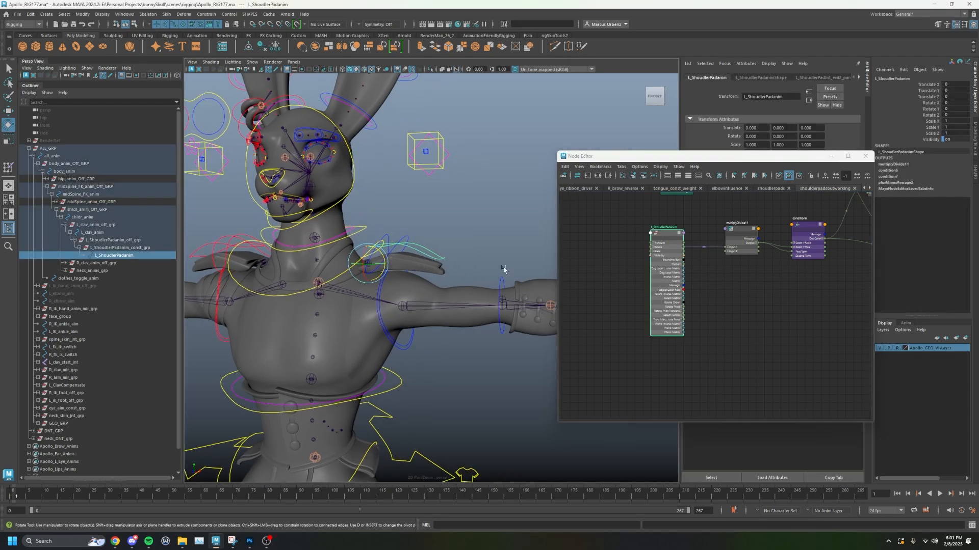
{"action": "left_click_drag", "start_coordinate": [670, 236], "coordinate": [665, 233]}
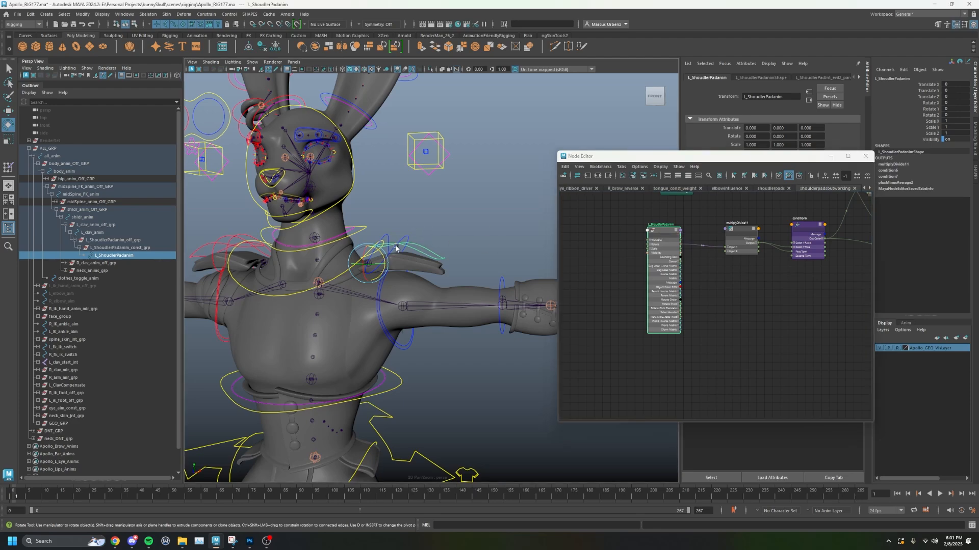
{"action": "left_click_drag", "start_coordinate": [379, 254], "coordinate": [378, 251]}
{"action": "key", "text": "ctrl+z"}
- Inspect the condition6 node, then rotate the left shoulder pad control to about -17.9 on Z
{"action": "middle_click_drag", "start_coordinate": [764, 250], "coordinate": [662, 279], "text": "alt"}
{"action": "left_click_drag", "start_coordinate": [701, 255], "coordinate": [701, 253]}
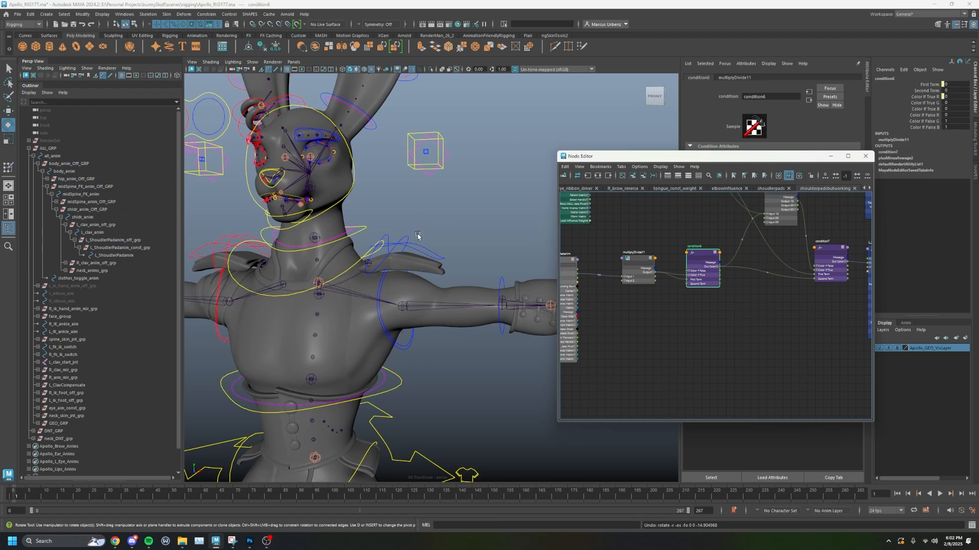
{"action": "left_click", "coordinate": [380, 251]}
{"action": "left_click_drag", "start_coordinate": [376, 253], "coordinate": [379, 248]}
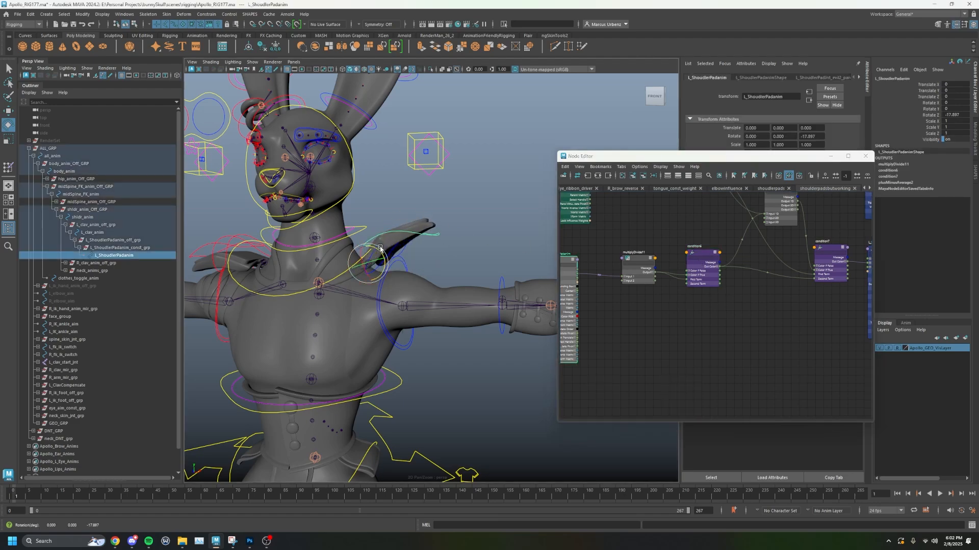
- Test-rotate the left upper arm control to about 16.2 on Z, then undo the rotation
{"action": "left_click", "coordinate": [405, 283]}
{"action": "left_click_drag", "start_coordinate": [412, 294], "coordinate": [408, 290]}
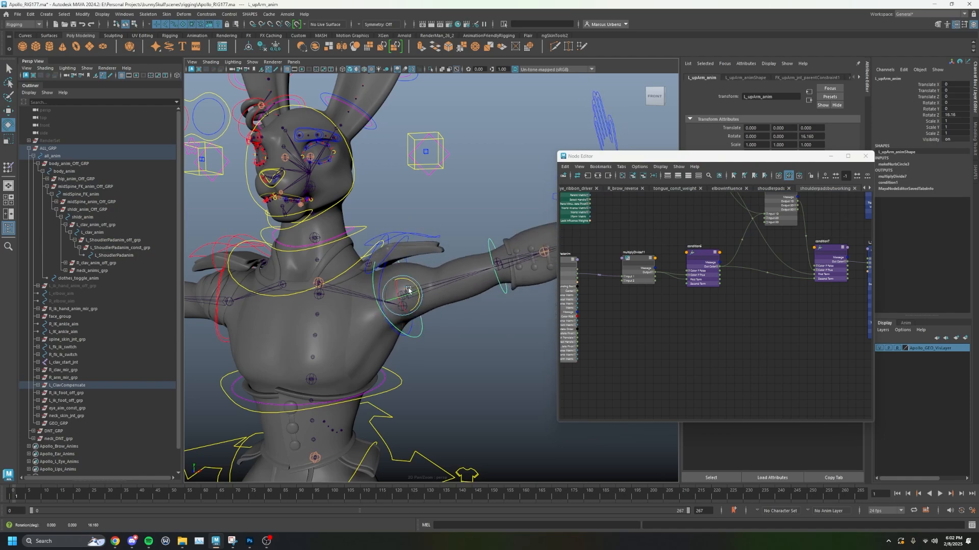
{"action": "key", "text": "ctrl+z"}
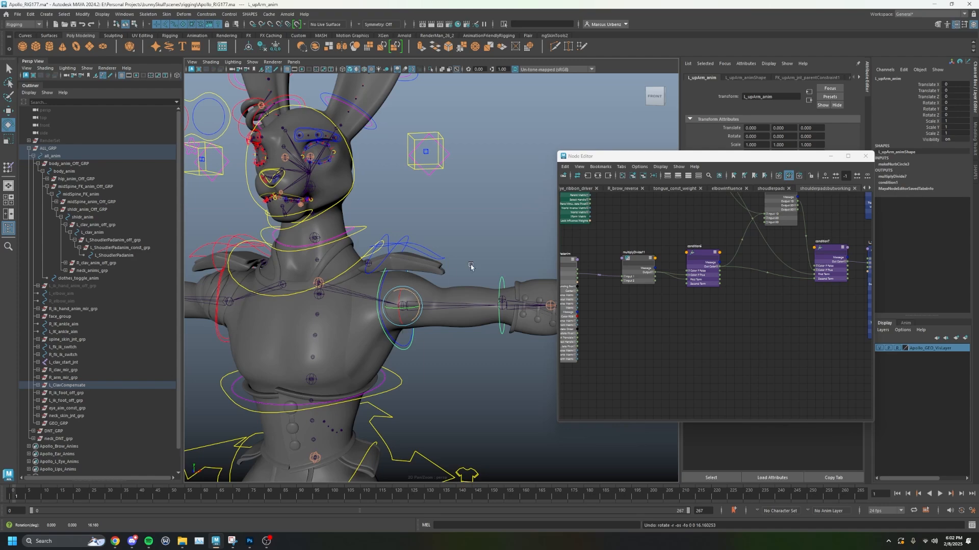
- Trace the connections through the node graph and inspect the plusMinusAverage2 node's inputs
{"action": "middle_click_drag", "start_coordinate": [728, 308], "coordinate": [681, 355], "text": "alt"}
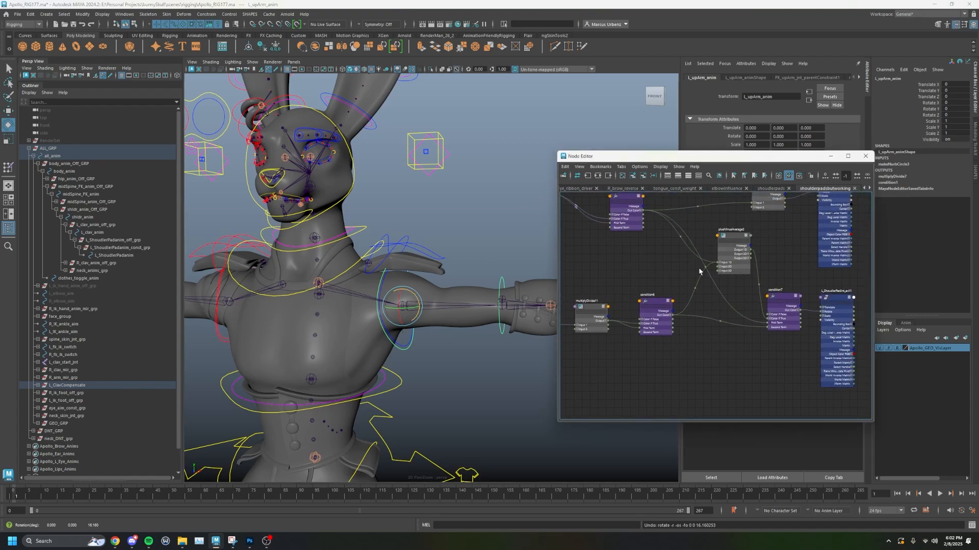
{"action": "middle_click_drag", "start_coordinate": [763, 238], "coordinate": [757, 259], "text": "alt"}
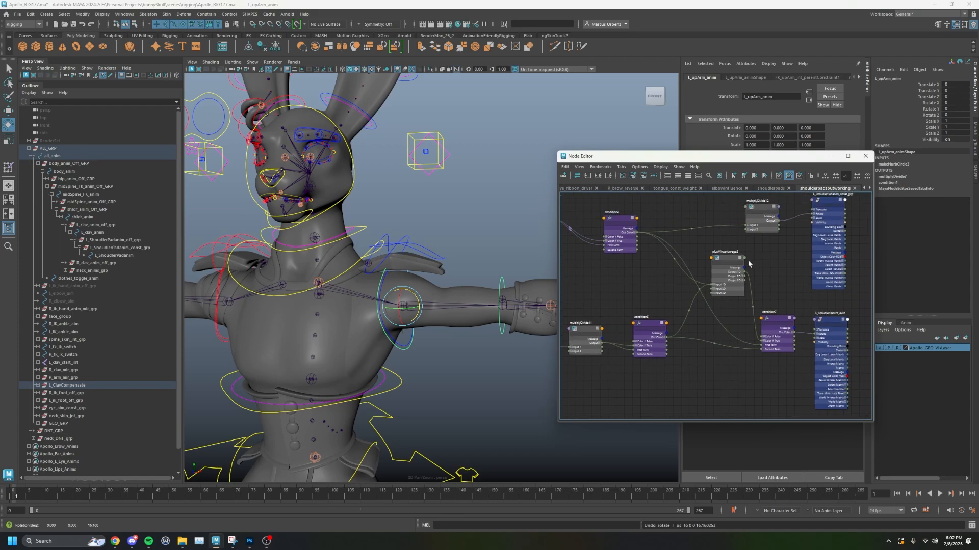
{"action": "middle_click_drag", "start_coordinate": [694, 255], "coordinate": [775, 247], "text": "alt"}
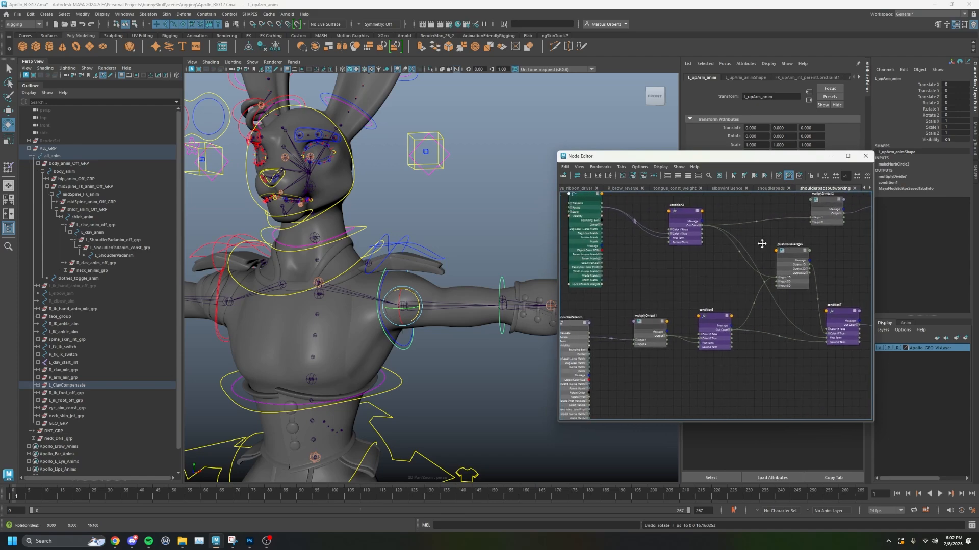
{"action": "left_click", "coordinate": [795, 248]}
{"action": "middle_click_drag", "start_coordinate": [641, 313], "coordinate": [685, 306], "text": "alt"}
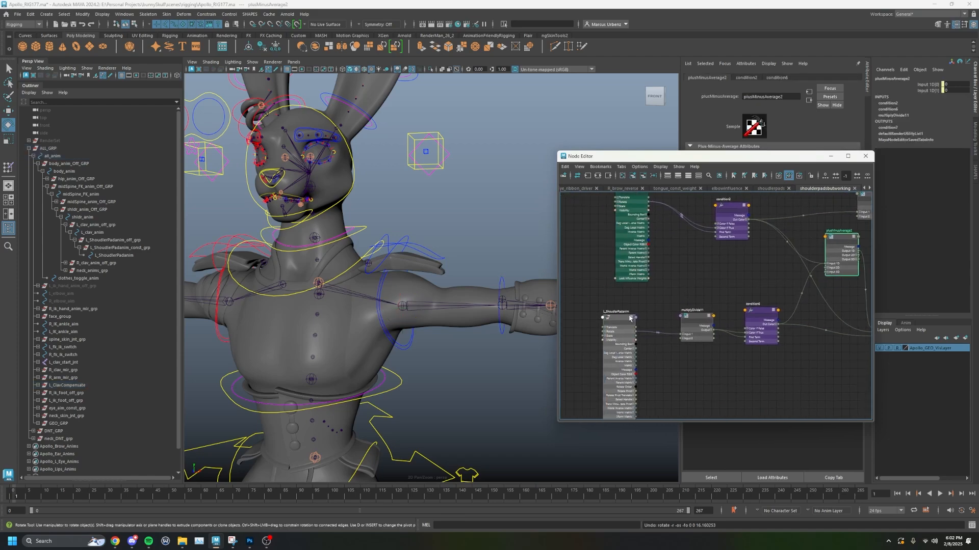
- Select the left shoulder pad control through its node, rotate it to about -24.2 on Z and undo the rotation
{"action": "left_click_drag", "start_coordinate": [620, 320], "coordinate": [628, 316]}
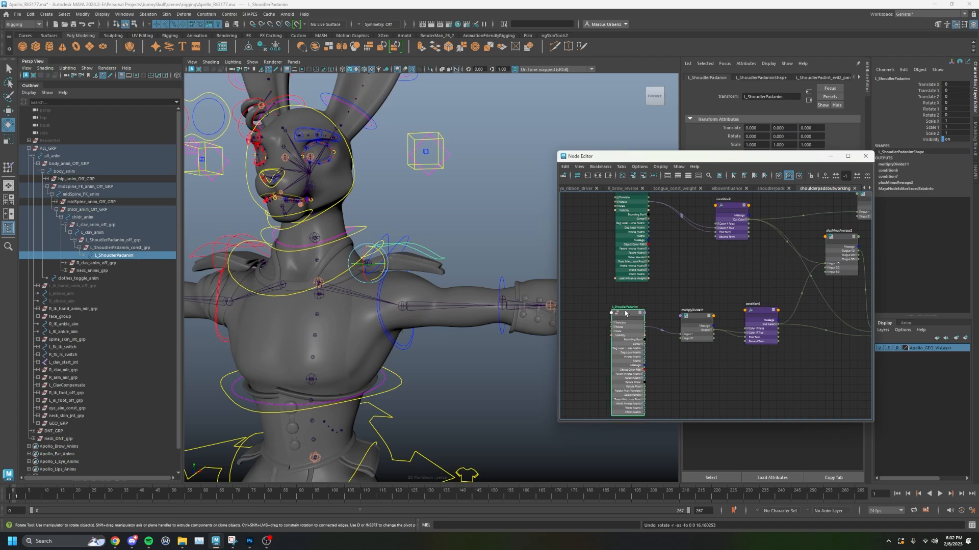
{"action": "left_click_drag", "start_coordinate": [382, 255], "coordinate": [377, 249]}
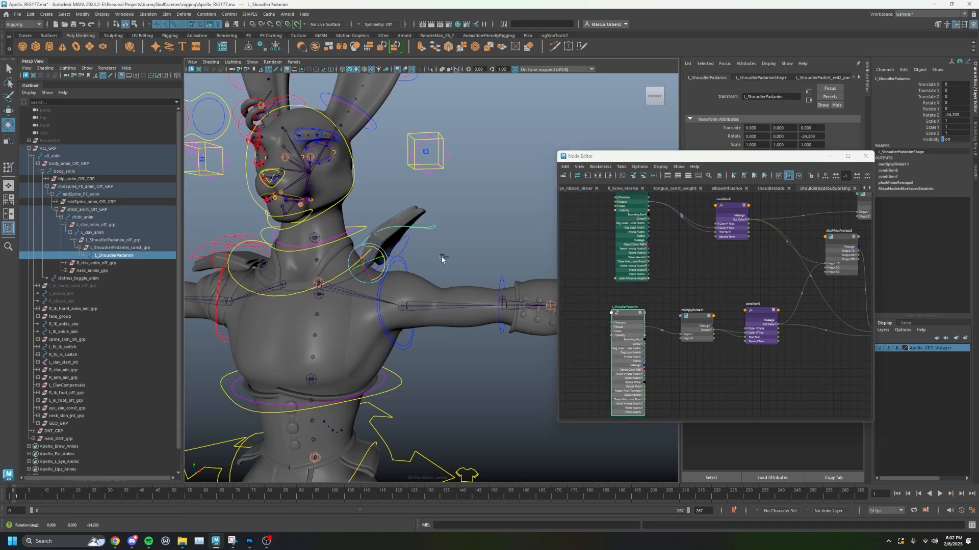
{"action": "key", "text": "ctrl+z"}
- Inspect the condition6 and plusMinusAverage2 nodes, and expand condition6's Out Color output into its separate channels
{"action": "middle_click_drag", "start_coordinate": [761, 310], "coordinate": [706, 316], "text": "alt"}
{"action": "left_click", "coordinate": [706, 316]}
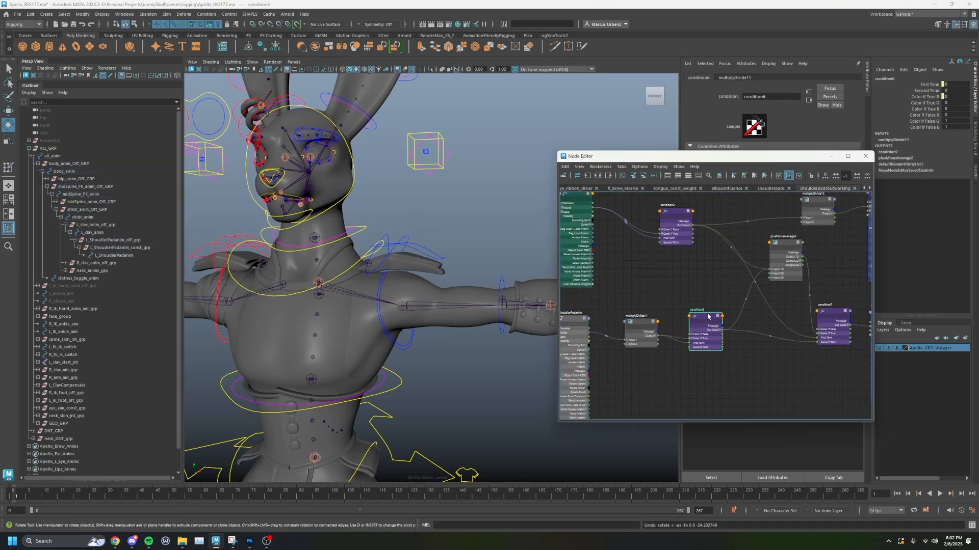
{"action": "middle_click_drag", "start_coordinate": [711, 273], "coordinate": [648, 281], "text": "alt"}
{"action": "left_click", "coordinate": [704, 259]}
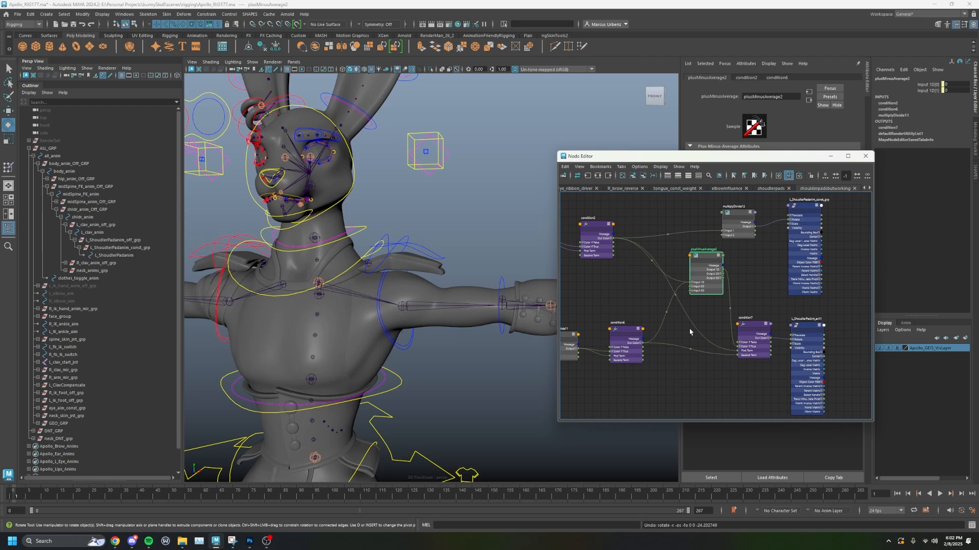
{"action": "left_click", "coordinate": [641, 343]}
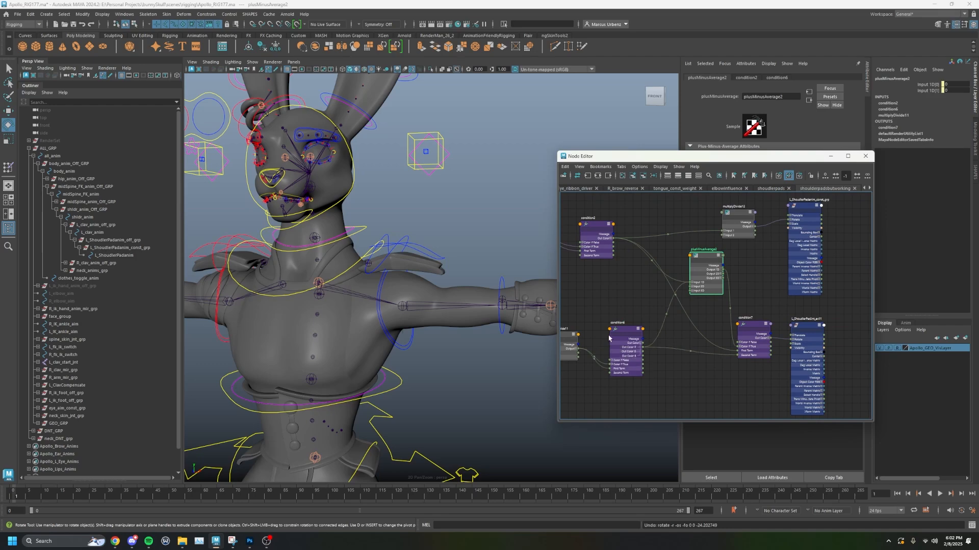
- Rotate the left shoulder pad control to about -30 on Z, then test-rotate the left upper arm to about 48.2 and undo the arm rotation
{"action": "left_click", "coordinate": [419, 255]}
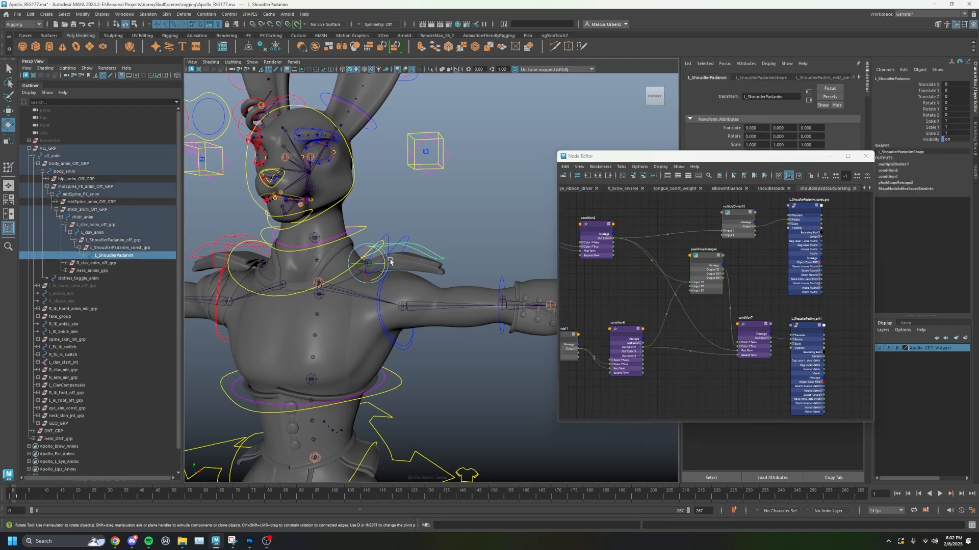
{"action": "key", "text": "q"}
{"action": "left_click", "coordinate": [379, 300]}
{"action": "key", "text": "e"}
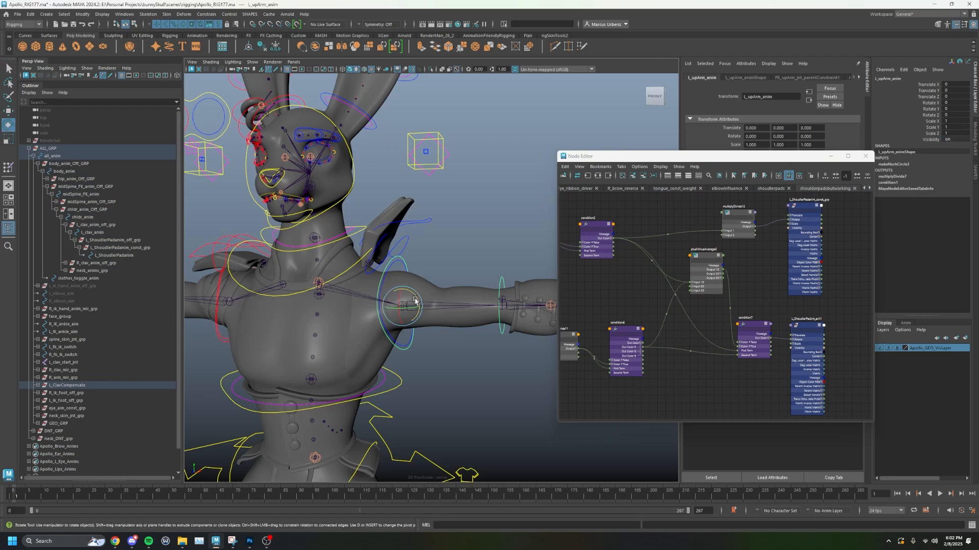
{"action": "left_click_drag", "start_coordinate": [414, 300], "coordinate": [408, 286]}
{"action": "key", "text": "ctrl+z"}
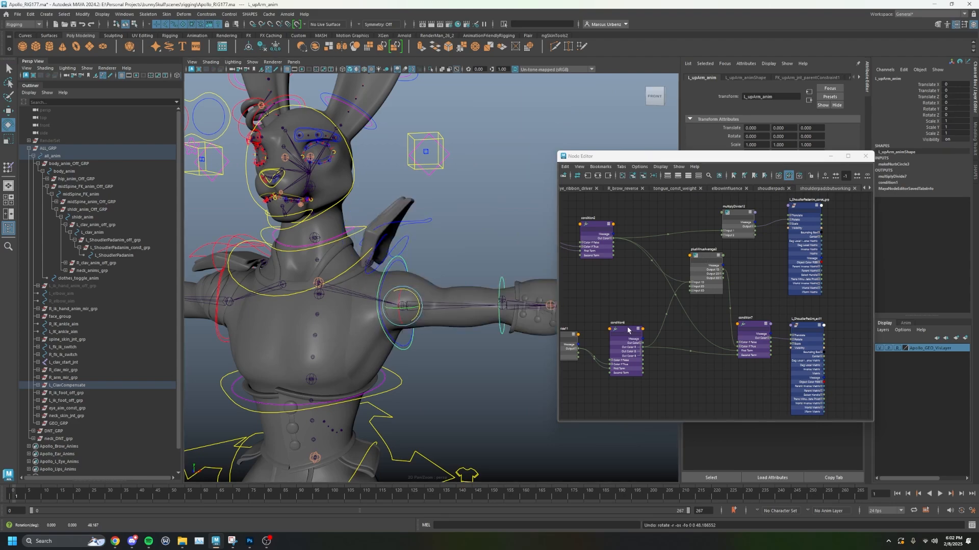
- Examine the values passing through condition6 and multiplyDivide11 while the left shoulder pad is raised
{"action": "left_click", "coordinate": [628, 331]}
{"action": "middle_click_drag", "start_coordinate": [618, 300], "coordinate": [652, 290], "text": "alt"}
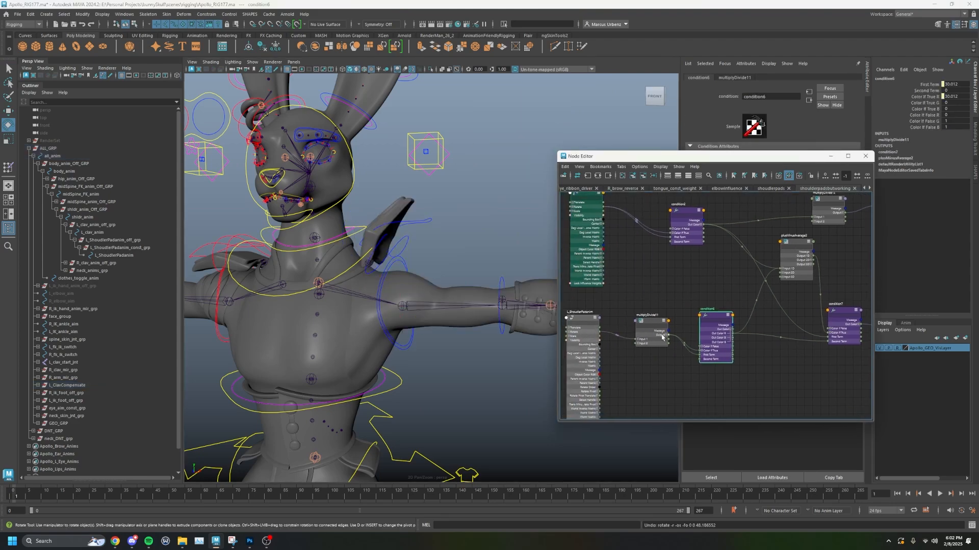
{"action": "left_click", "coordinate": [654, 322]}
{"action": "left_click", "coordinate": [711, 325]}
- Reselect the raised left shoulder pad control and adjust its rotation to about -24.2 on Z
{"action": "left_click", "coordinate": [420, 223]}
{"action": "left_click", "coordinate": [421, 224]}
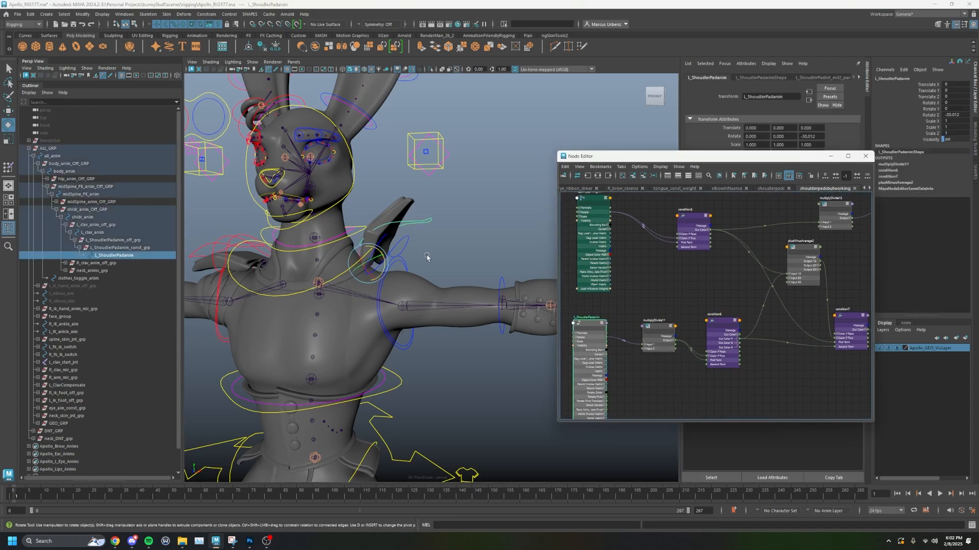
{"action": "left_click_drag", "start_coordinate": [380, 251], "coordinate": [380, 250]}
- Inspect multiplyDivide11's values, then select condition6 and move the Node Editor aside to uncover its Condition Attributes
{"action": "left_click", "coordinate": [658, 331]}
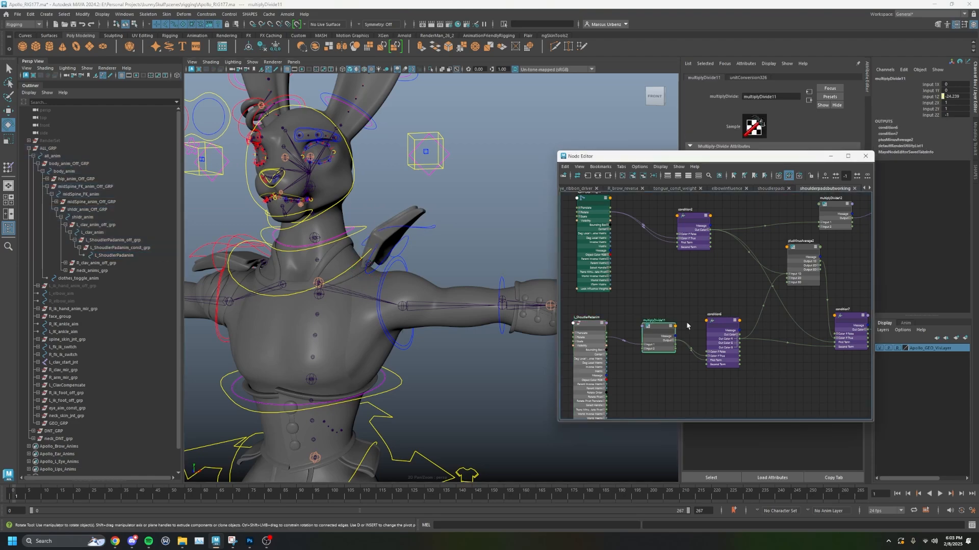
{"action": "left_click", "coordinate": [723, 323]}
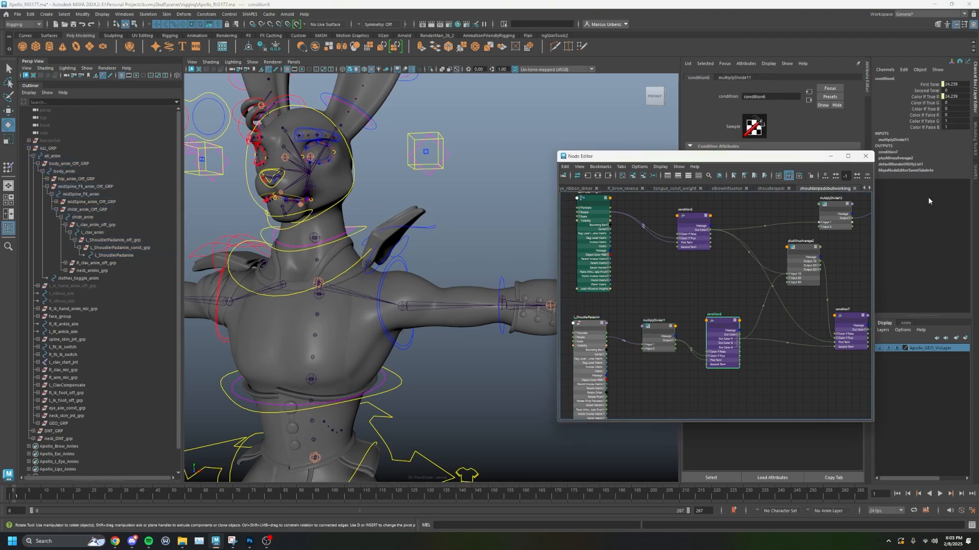
{"action": "left_click", "coordinate": [975, 133]}
{"action": "left_click", "coordinate": [975, 100]}
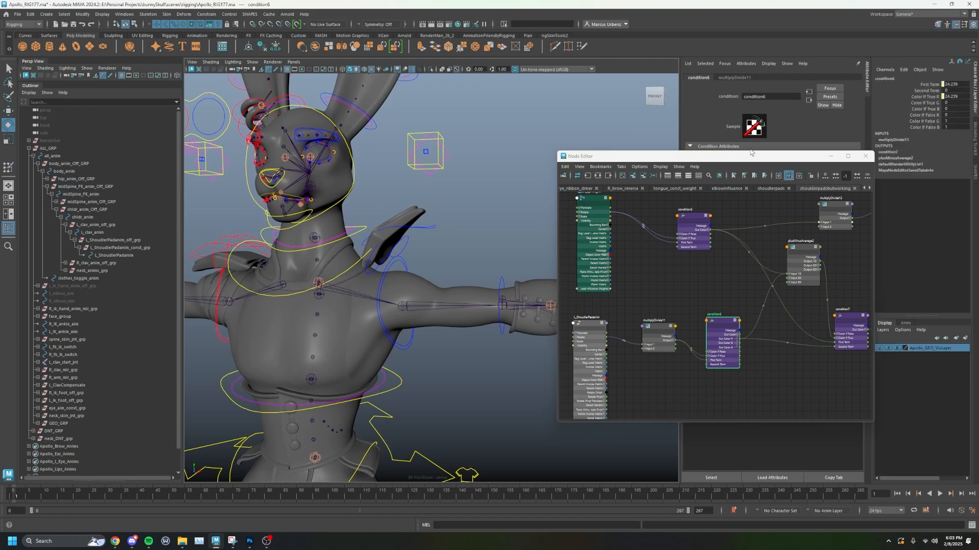
{"action": "left_click_drag", "start_coordinate": [714, 156], "coordinate": [519, 119]}
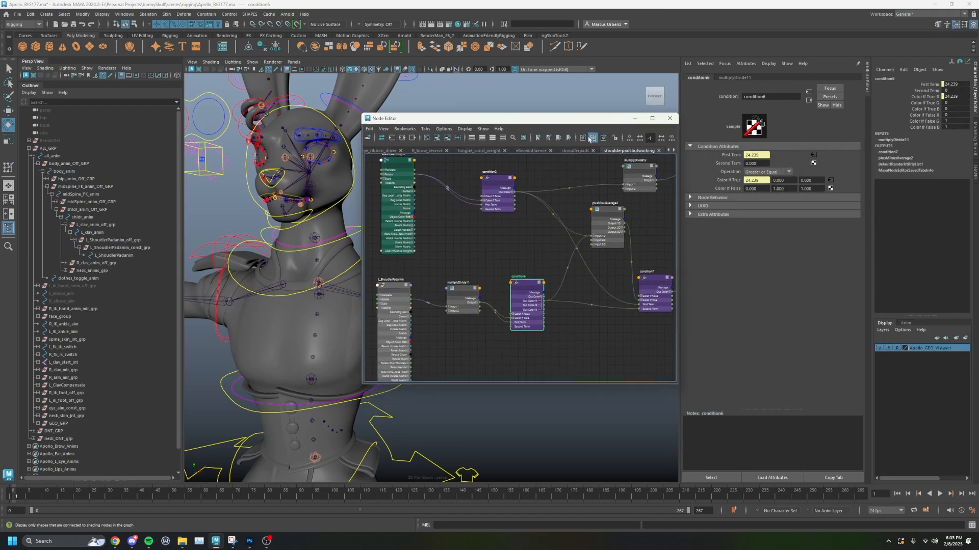
- Test-rotate the left shoulder pad control to about -38.8 on Z, then undo that rotation
{"action": "left_click_drag", "start_coordinate": [592, 125], "coordinate": [779, 124]}
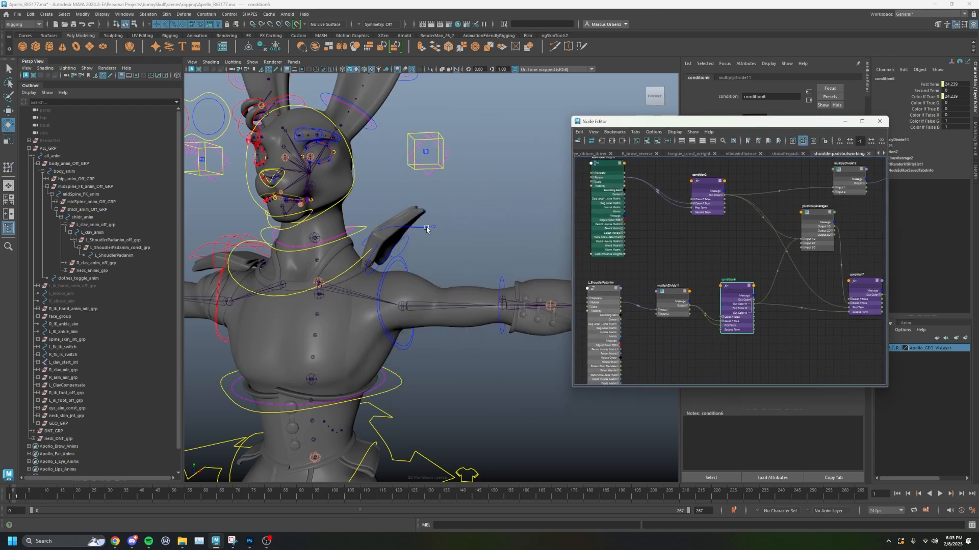
{"action": "left_click", "coordinate": [426, 229]}
{"action": "mouse_move", "coordinate": [386, 255]}
{"action": "left_mouse_down"}
{"action": "mouse_move", "coordinate": [372, 247]}
{"action": "mouse_move", "coordinate": [388, 251]}
{"action": "left_mouse_up"}
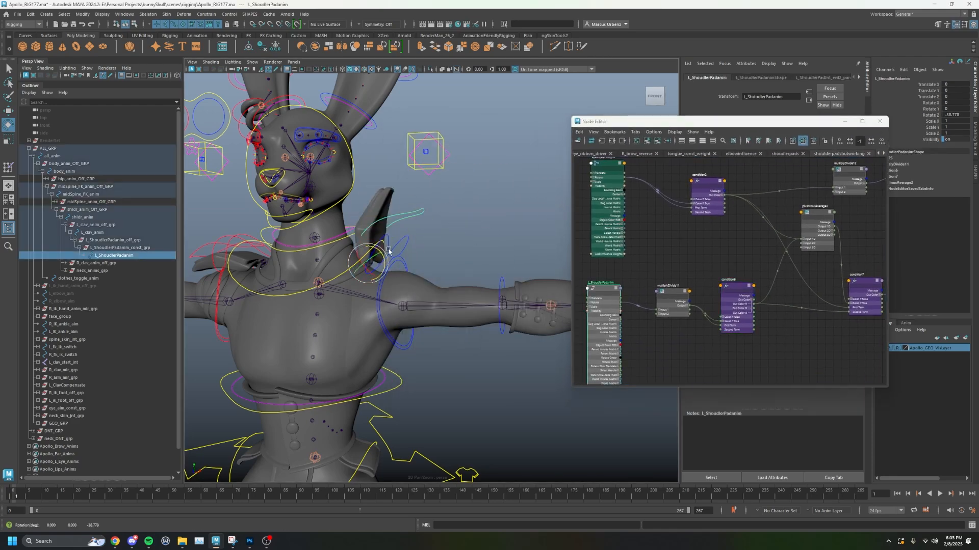
{"action": "key", "text": "ctrl+z"}
- Inspect the input values of condition6, plusMinusAverage2 and condition2 in the shoulder pad network
{"action": "left_click_drag", "start_coordinate": [738, 285], "coordinate": [736, 284]}
{"action": "middle_click_drag", "start_coordinate": [692, 260], "coordinate": [620, 272], "text": "alt"}
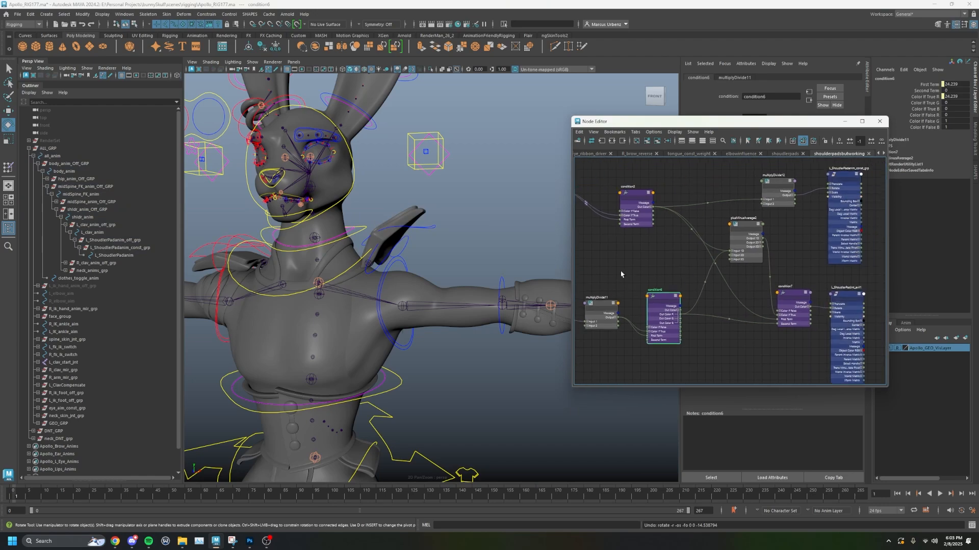
{"action": "left_click_drag", "start_coordinate": [733, 253], "coordinate": [734, 254]}
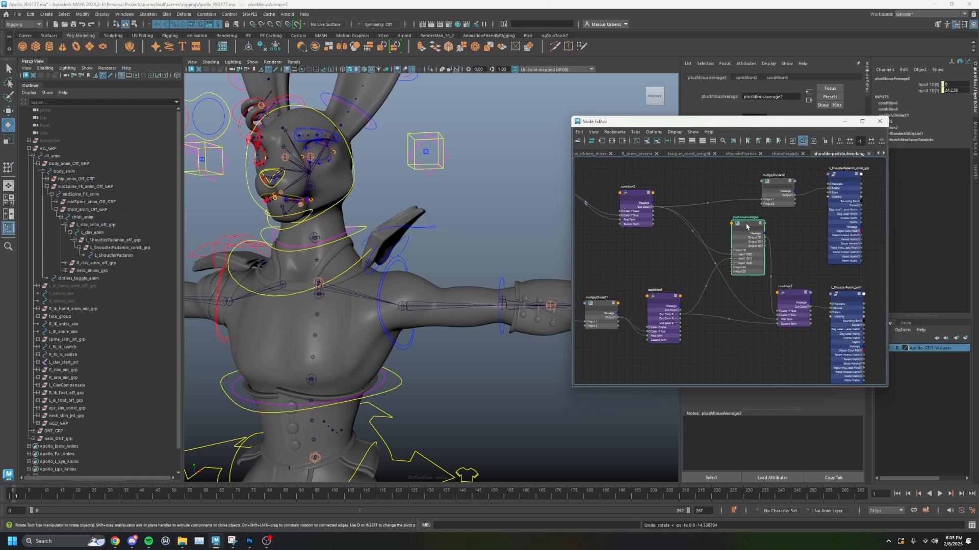
{"action": "left_click", "coordinate": [634, 207]}
{"action": "middle_click_drag", "start_coordinate": [619, 256], "coordinate": [692, 280], "text": "alt"}
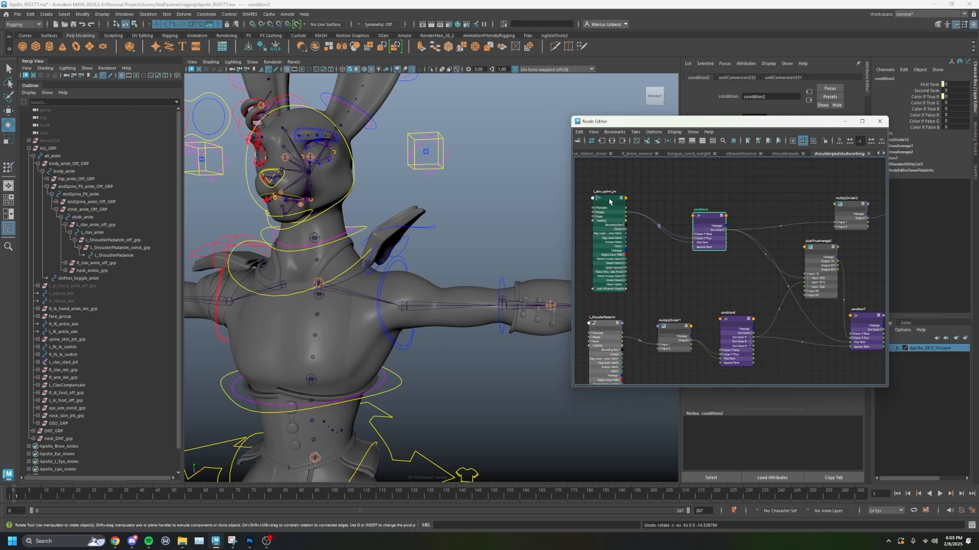
- Test-rotate the left upper arm control to about 34.6 on Z, then undo the arm rotation
{"action": "left_click", "coordinate": [403, 261]}
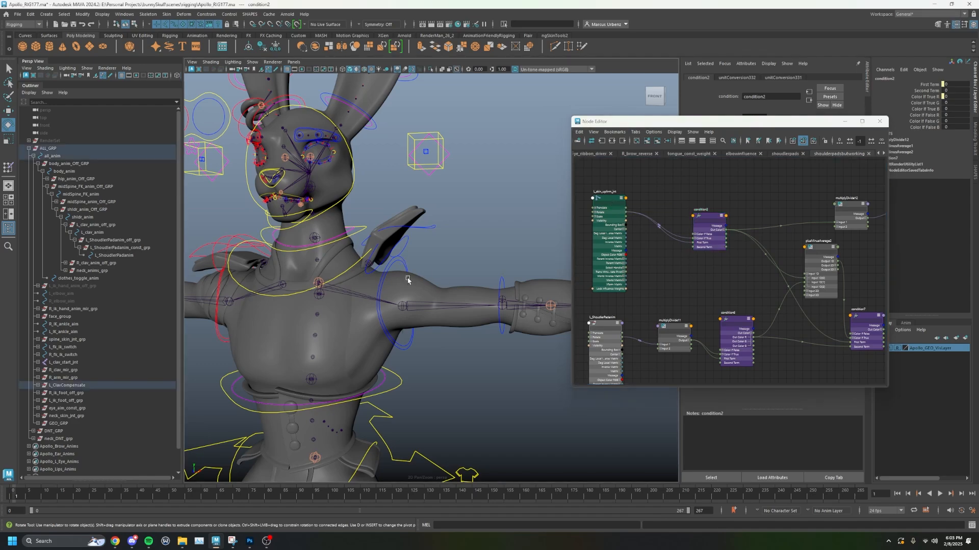
{"action": "left_click_drag", "start_coordinate": [410, 299], "coordinate": [406, 286]}
{"action": "key", "text": "ctrl+z"}
{"action": "key", "text": "shift+z"}
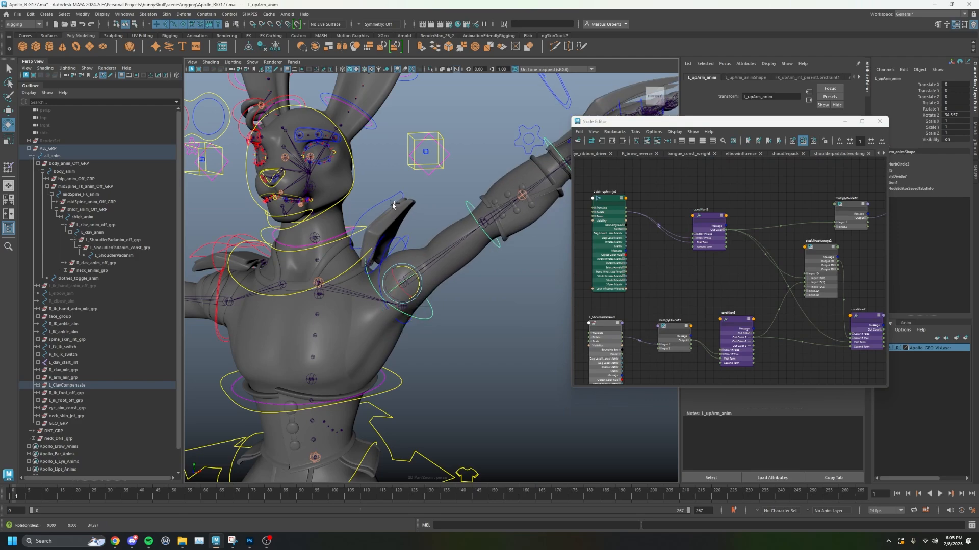
{"action": "key", "text": "ctrl+z"}
{"action": "key", "text": "q"}
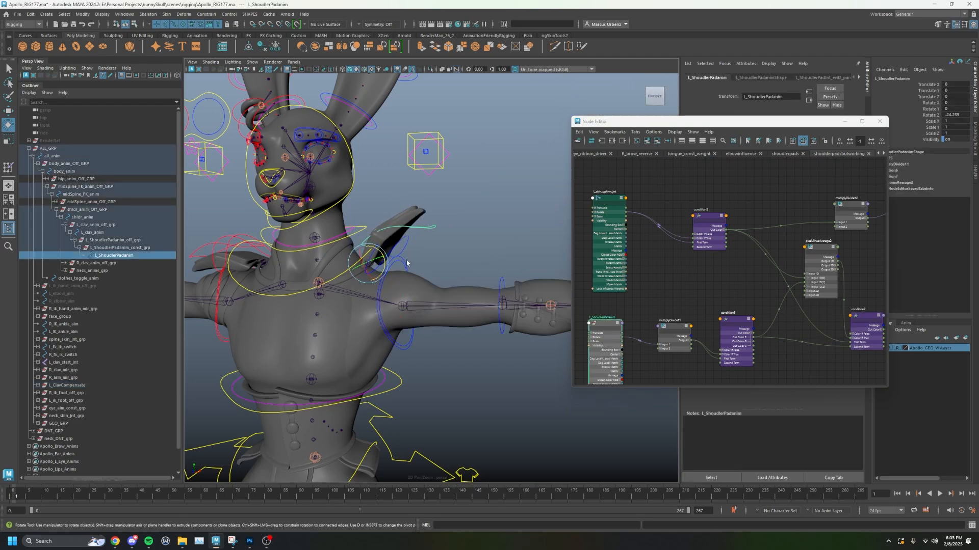
- Select condition7 in the node graph and examine its first term, second term and Color If True values
{"action": "middle_click_drag", "start_coordinate": [761, 295], "coordinate": [614, 258]}
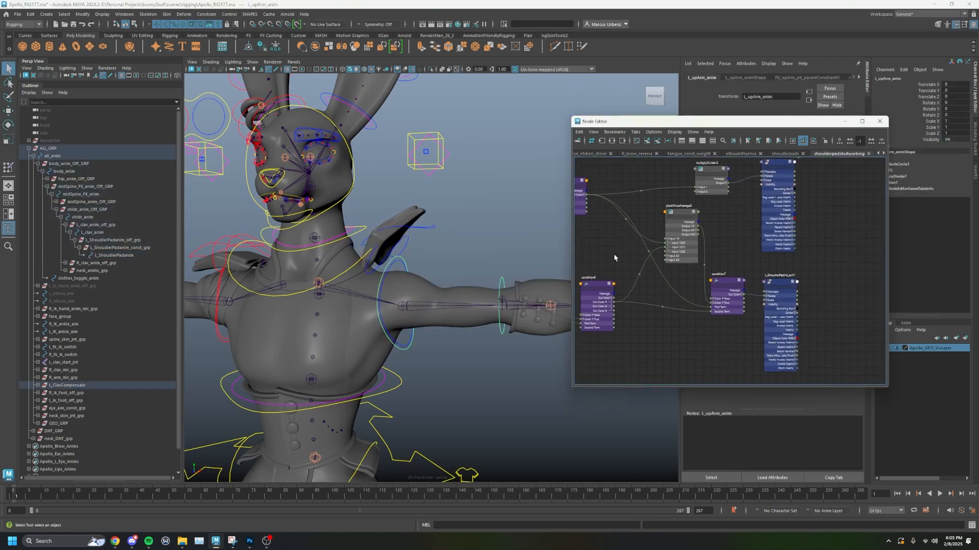
{"action": "left_click", "coordinate": [730, 284]}
{"action": "middle_click_drag", "start_coordinate": [716, 241], "coordinate": [744, 244]}
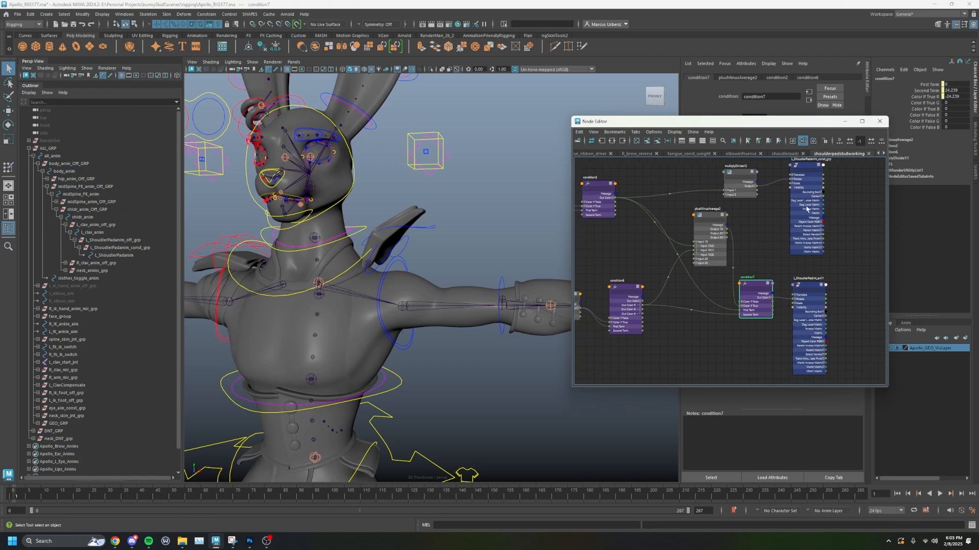
{"action": "left_click", "coordinate": [975, 137]}
{"action": "left_click_drag", "start_coordinate": [706, 122], "coordinate": [649, 106]}
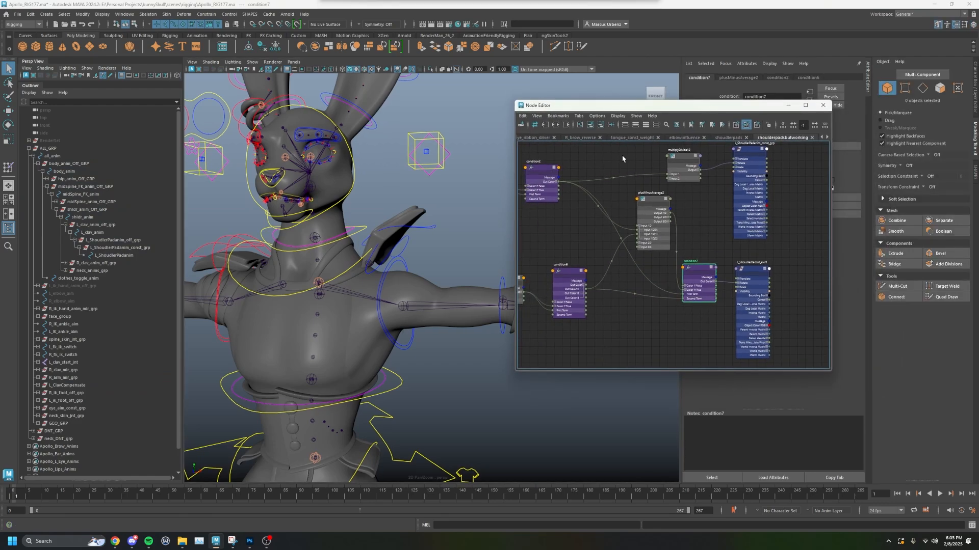
- Trace the network from the left shoulder pad control and condition2 to condition7, and uncover condition7's Condition Attributes
{"action": "left_click", "coordinate": [427, 229]}
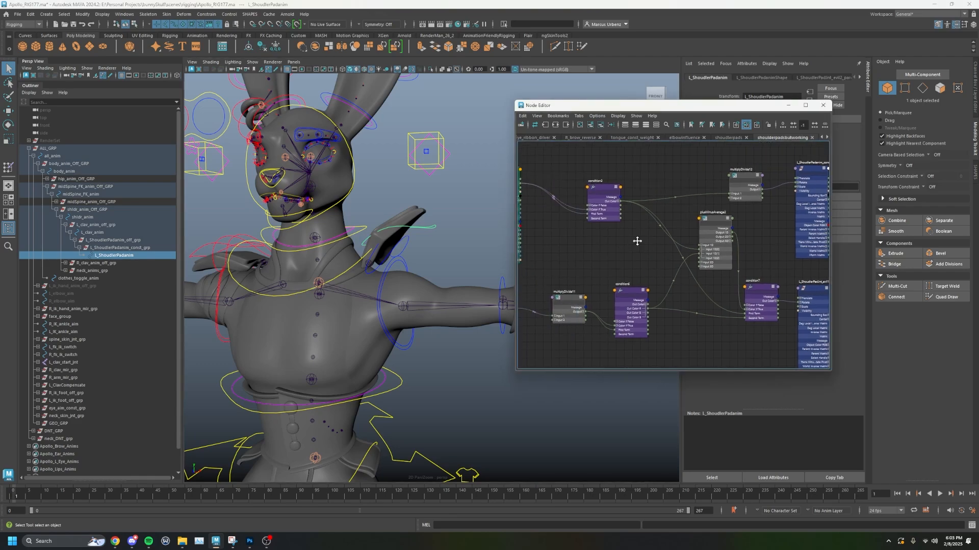
{"action": "left_click", "coordinate": [643, 201]}
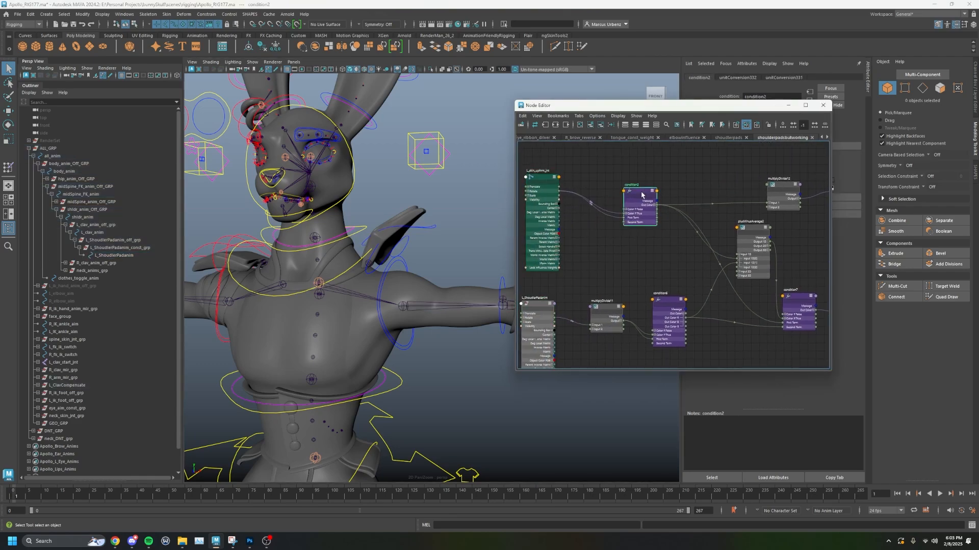
{"action": "left_click_drag", "start_coordinate": [711, 277], "coordinate": [707, 266]}
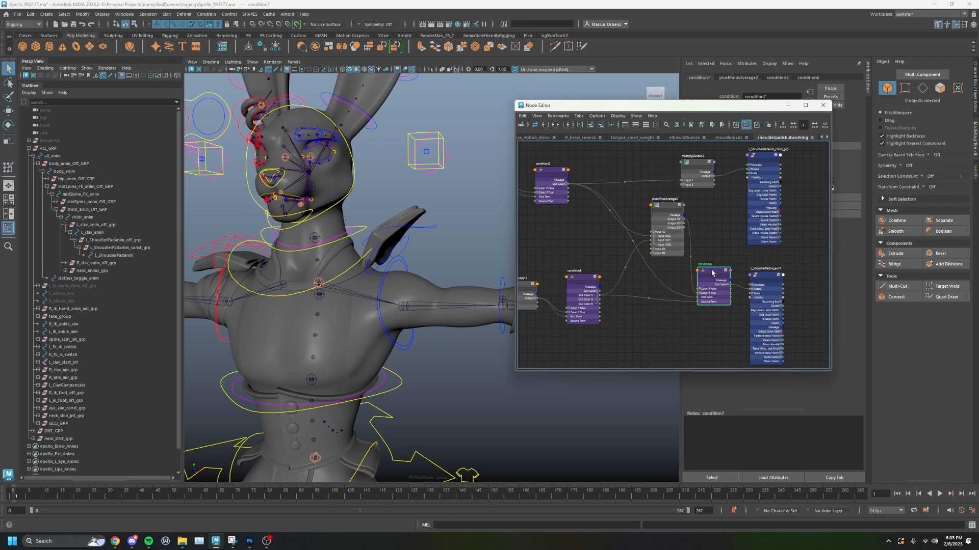
{"action": "left_click_drag", "start_coordinate": [678, 105], "coordinate": [532, 102]}
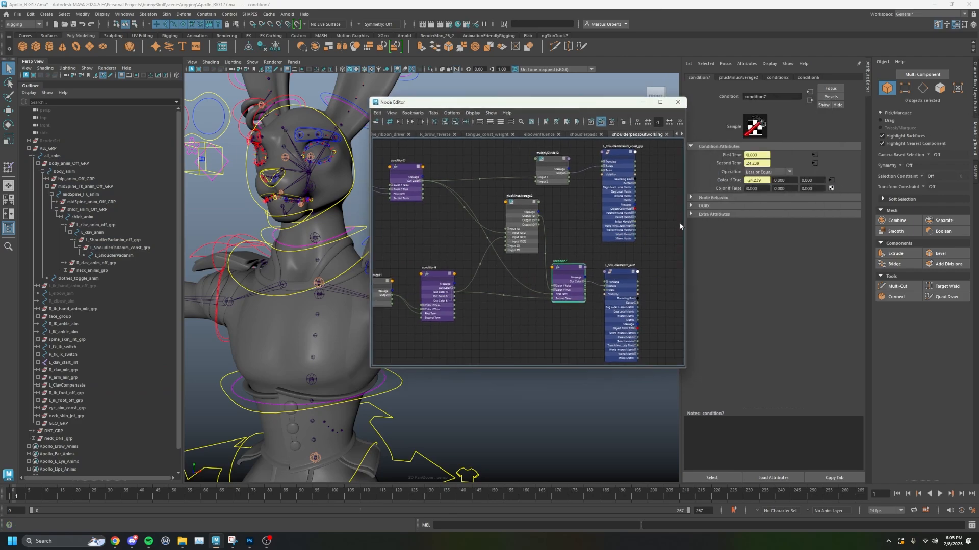
- Check condition2's Condition Attributes against the raised left shoulder pad, then select condition6
{"action": "left_click_drag", "start_coordinate": [410, 174], "coordinate": [419, 165]}
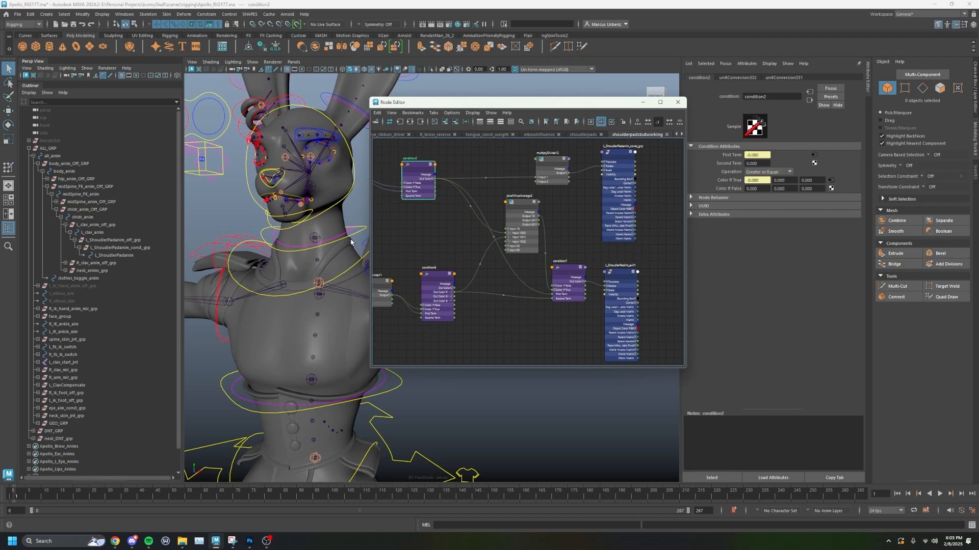
{"action": "middle_click_drag", "start_coordinate": [333, 227], "coordinate": [266, 227], "text": "alt"}
{"action": "mouse_move", "coordinate": [440, 223]}
{"action": "middle_mouse_down", "text": "alt"}
{"action": "mouse_move", "coordinate": [532, 230]}
{"action": "mouse_move", "coordinate": [451, 229]}
{"action": "middle_mouse_up", "text": "alt"}
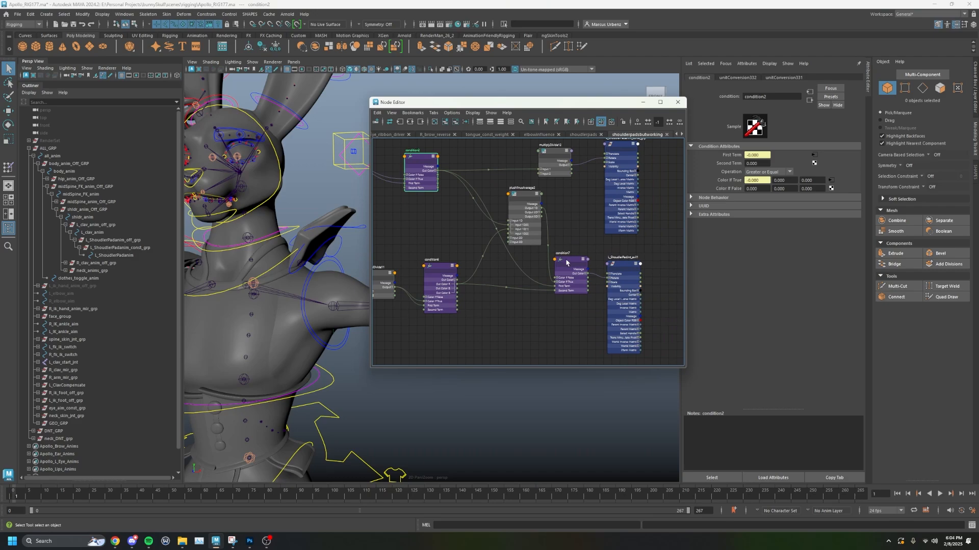
{"action": "left_click_drag", "start_coordinate": [435, 269], "coordinate": [438, 264]}
- Select the left upper arm and shoulder pad controls in turn, then examine how condition7 compares their values
{"action": "left_click", "coordinate": [342, 286]}
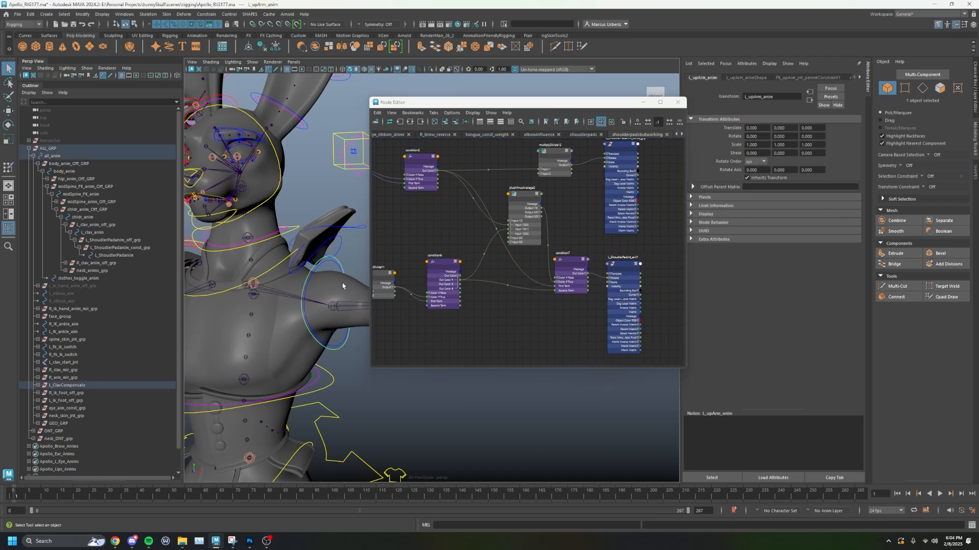
{"action": "left_click", "coordinate": [348, 231]}
{"action": "mouse_move", "coordinate": [443, 245]}
{"action": "middle_mouse_down", "text": "alt"}
{"action": "mouse_move", "coordinate": [530, 247]}
{"action": "mouse_move", "coordinate": [454, 246]}
{"action": "middle_mouse_up", "text": "alt"}
{"action": "left_click", "coordinate": [578, 255]}
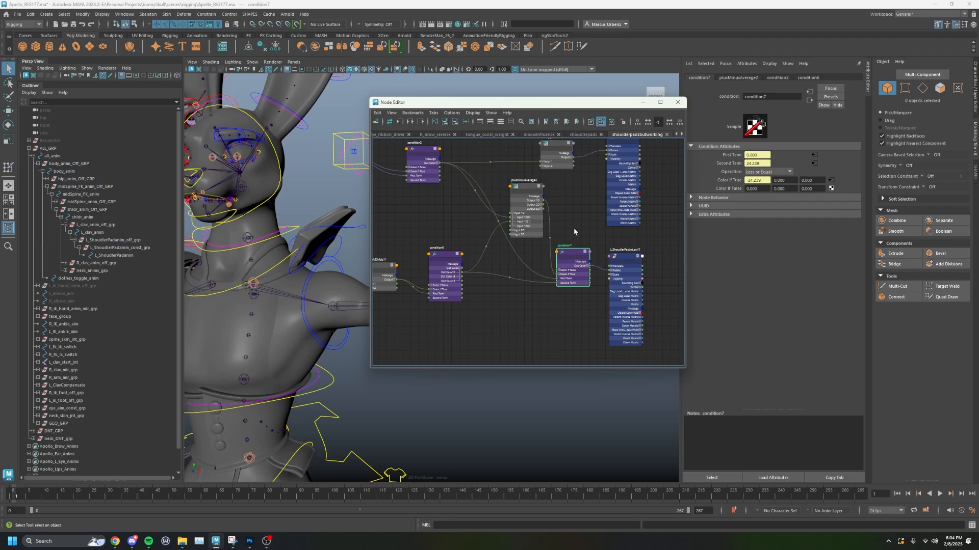
- Expand condition7's Color If True channels and examine the Subtract operation on plusMinusAverage2 that feeds it
{"action": "left_click", "coordinate": [559, 275]}
{"action": "left_click", "coordinate": [529, 187]}
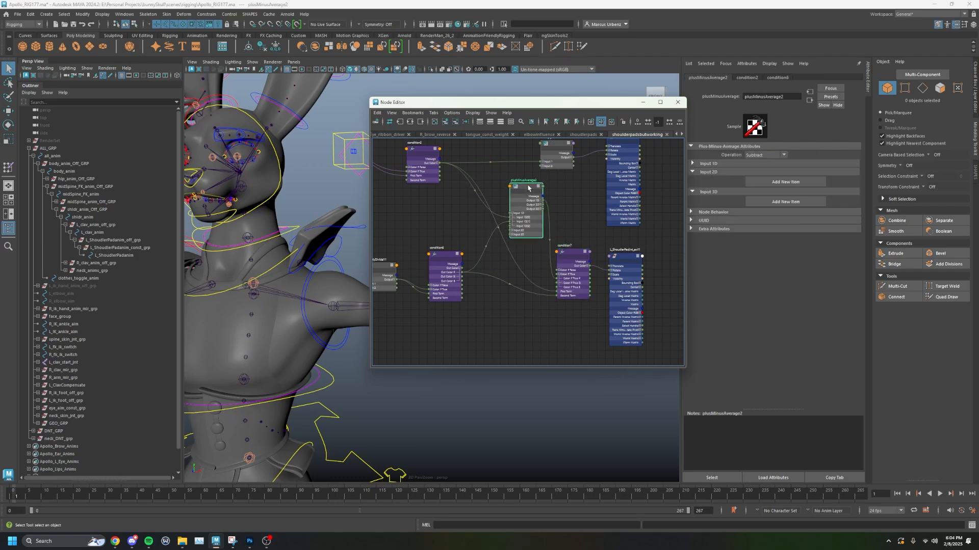
{"action": "middle_click_drag", "start_coordinate": [445, 206], "coordinate": [473, 240], "text": "alt"}
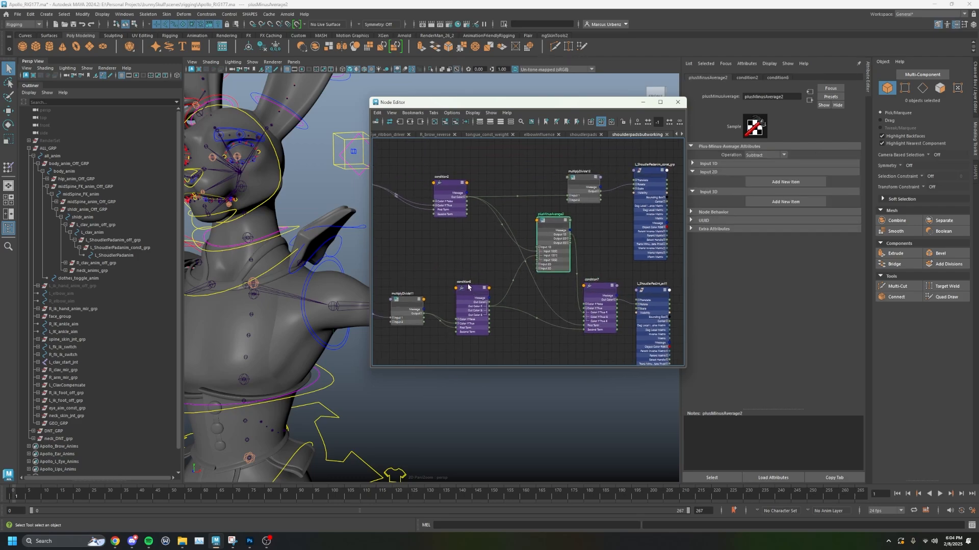
{"action": "left_click_drag", "start_coordinate": [560, 221], "coordinate": [563, 222]}
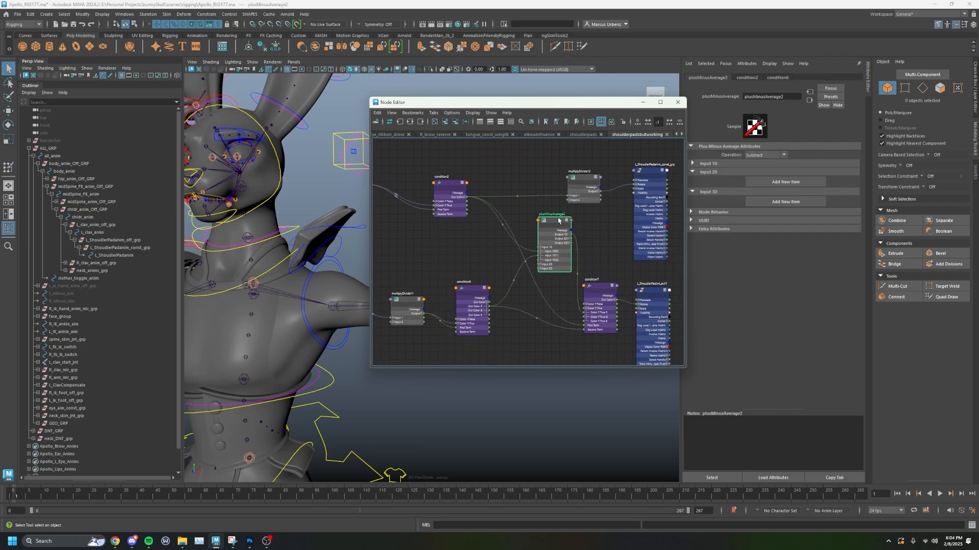
- Select the left shoulder pad joint's offset group driven by condition7 and reveal it in the Outliner hierarchy
{"action": "left_click", "coordinate": [347, 228]}
{"action": "left_click_drag", "start_coordinate": [459, 102], "coordinate": [569, 113]}
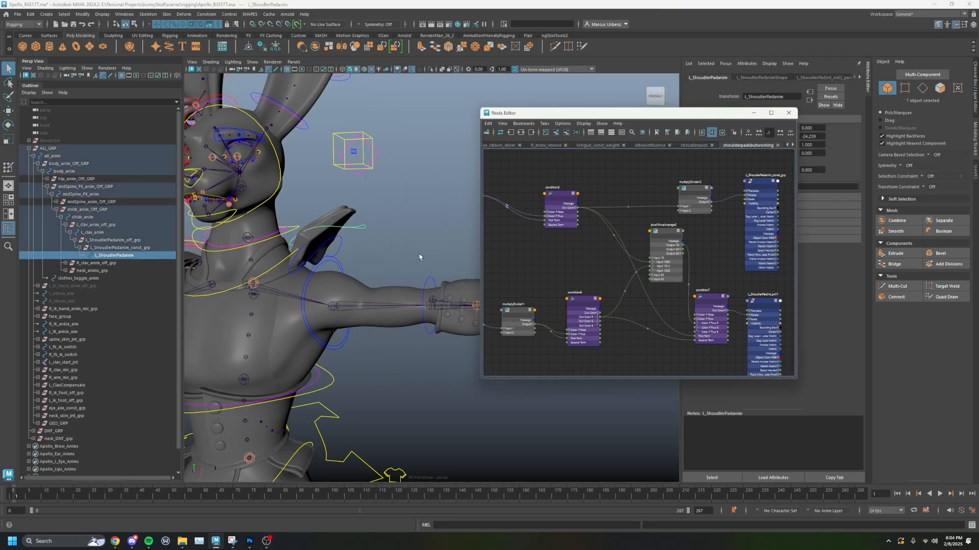
{"action": "middle_click_drag", "start_coordinate": [419, 257], "coordinate": [402, 243], "text": "alt"}
{"action": "left_click", "coordinate": [763, 303]}
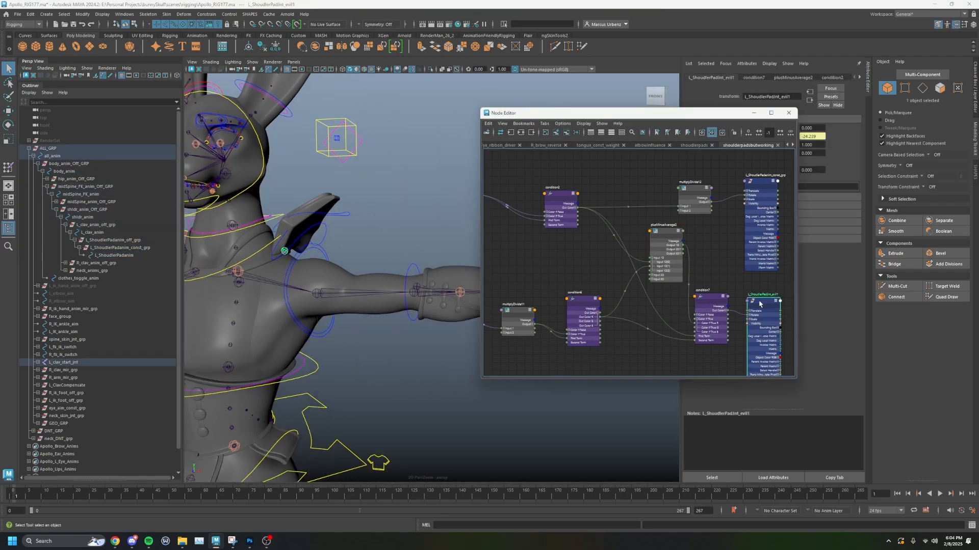
{"action": "key", "text": "f"}
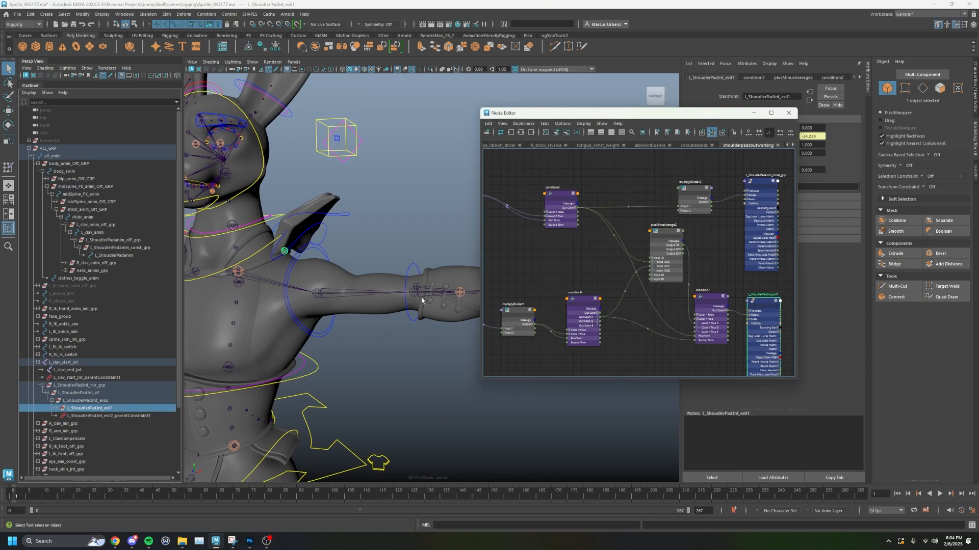
- Reselect the left shoulder pad control and set its Rotate Z to 0
{"action": "right_click_drag", "start_coordinate": [422, 301], "coordinate": [376, 240], "text": "alt"}
{"action": "middle_click_drag", "start_coordinate": [376, 240], "coordinate": [322, 236], "text": "alt"}
{"action": "left_click", "coordinate": [309, 225]}
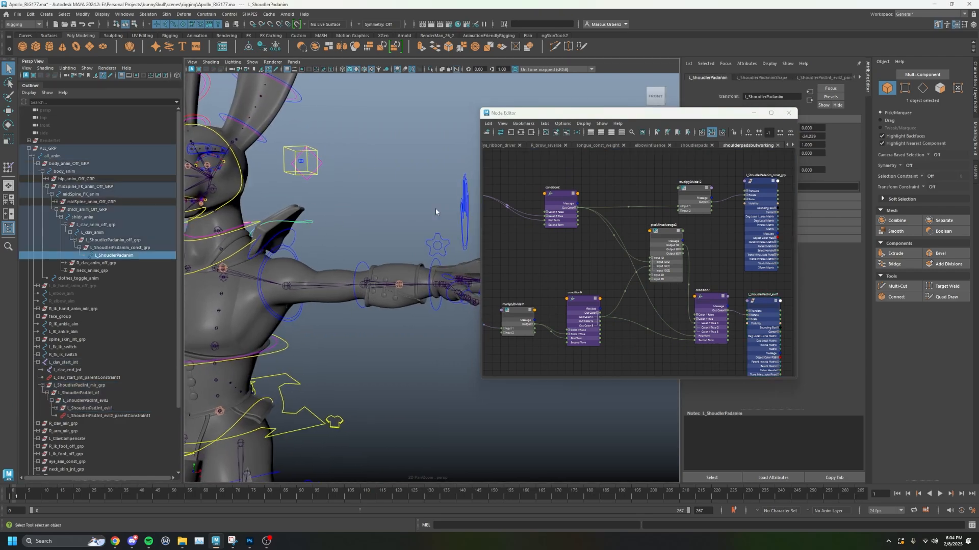
{"action": "left_click", "coordinate": [975, 94]}
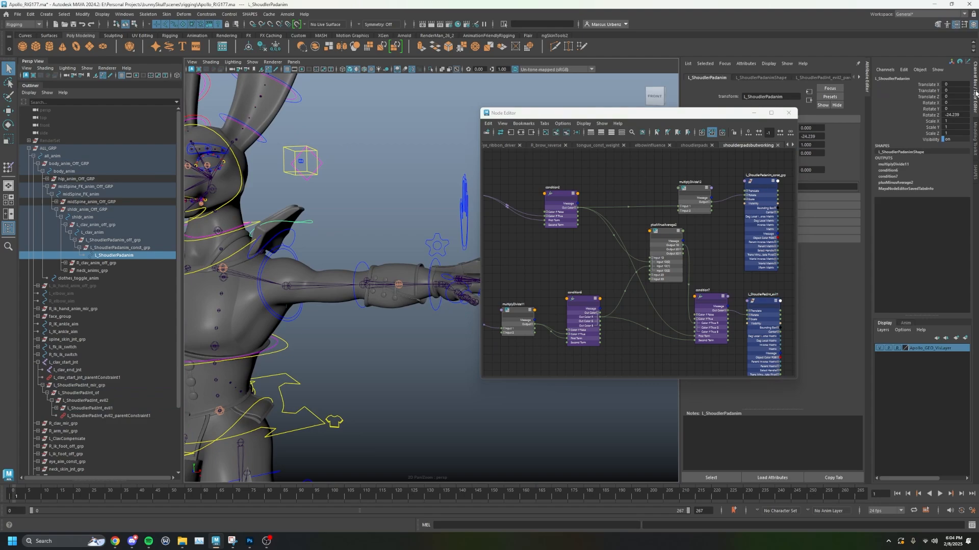
{"action": "double_click", "coordinate": [952, 114]}
{"action": "type", "text": "0"}
{"action": "key", "text": "Return"}
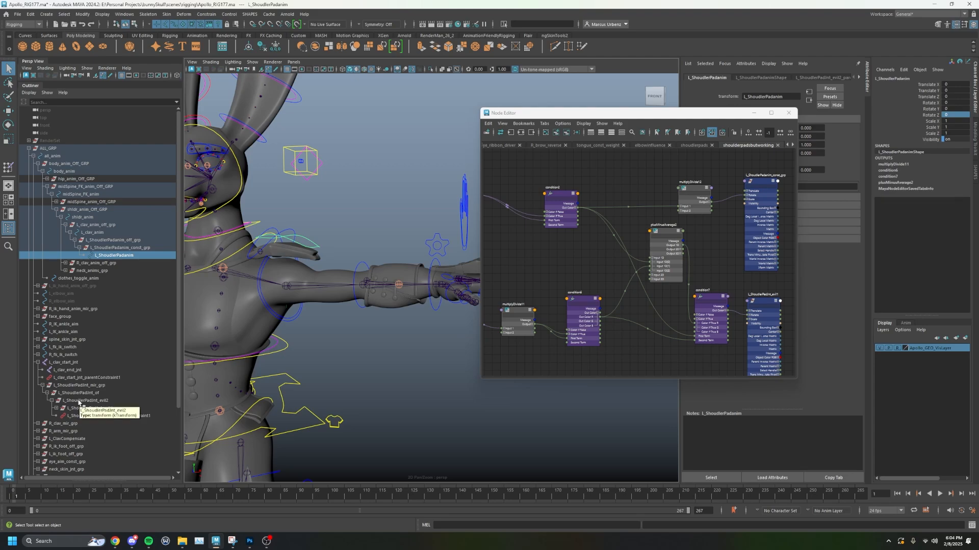
- Select the left shoulder pad joint to check its channels, then reselect the shoulder pad control
{"action": "middle_click_drag", "start_coordinate": [338, 335], "coordinate": [413, 342], "text": "alt"}
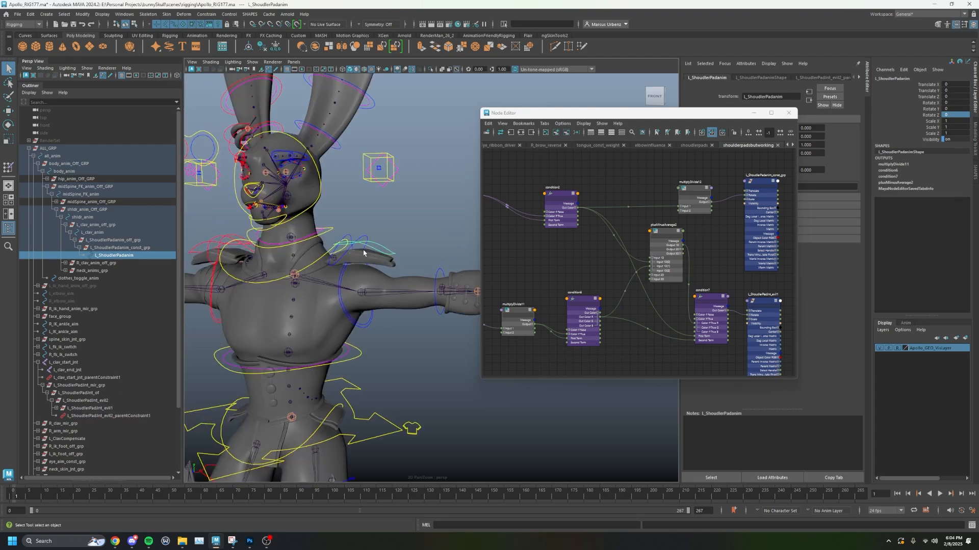
{"action": "left_click", "coordinate": [333, 258]}
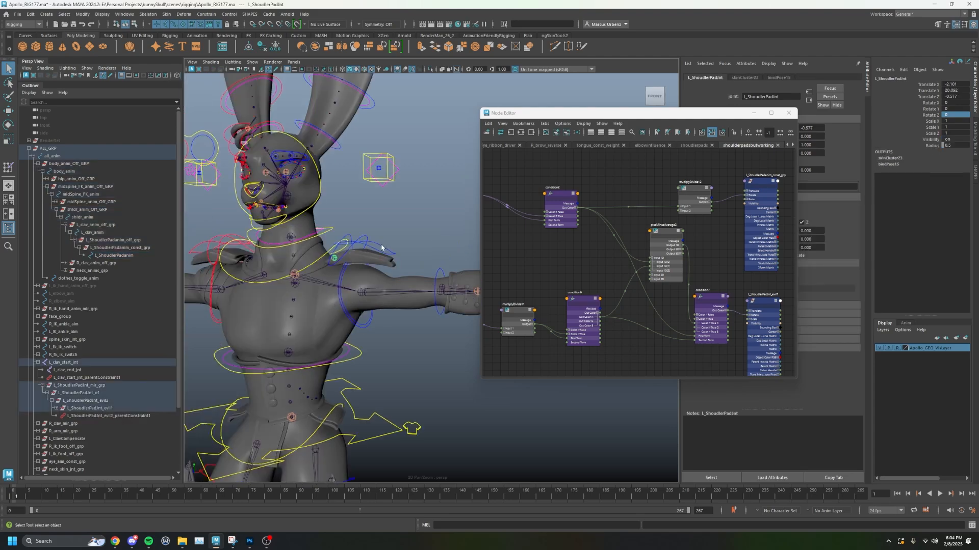
{"action": "left_click", "coordinate": [381, 248]}
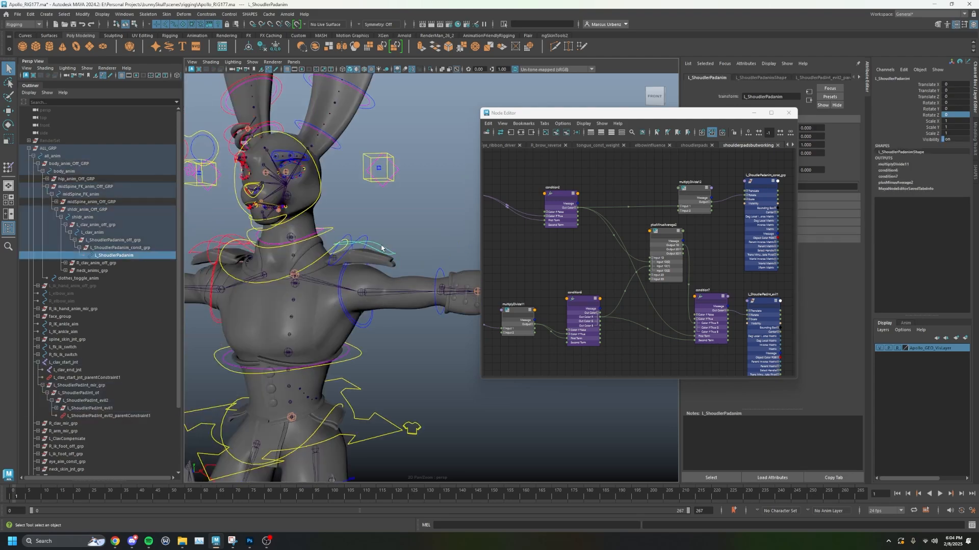
- Inspect the two nested offset groups above the left shoulder pad joint in the Outliner, expanding the inner one and framing the outer one
{"action": "left_click", "coordinate": [101, 402]}
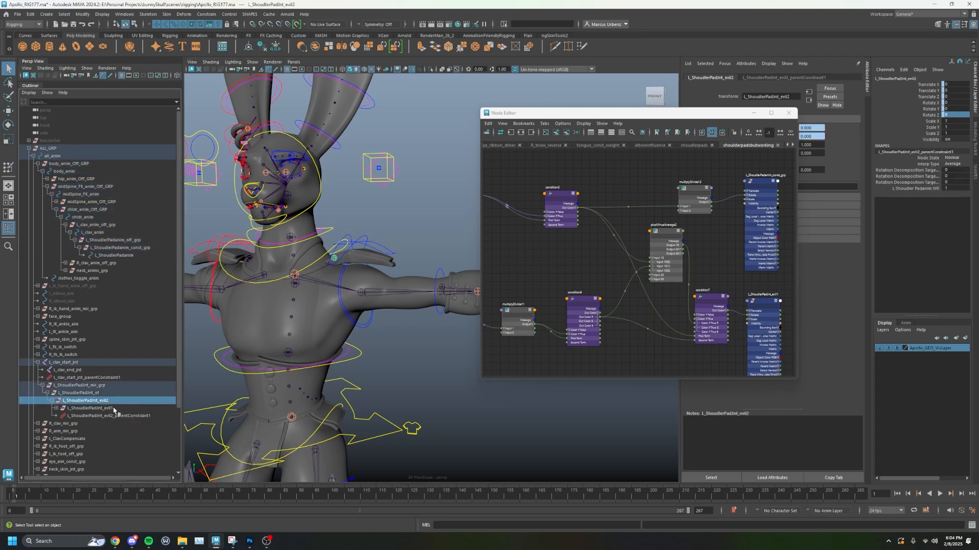
{"action": "left_click", "coordinate": [114, 409]}
{"action": "left_click", "coordinate": [62, 409]}
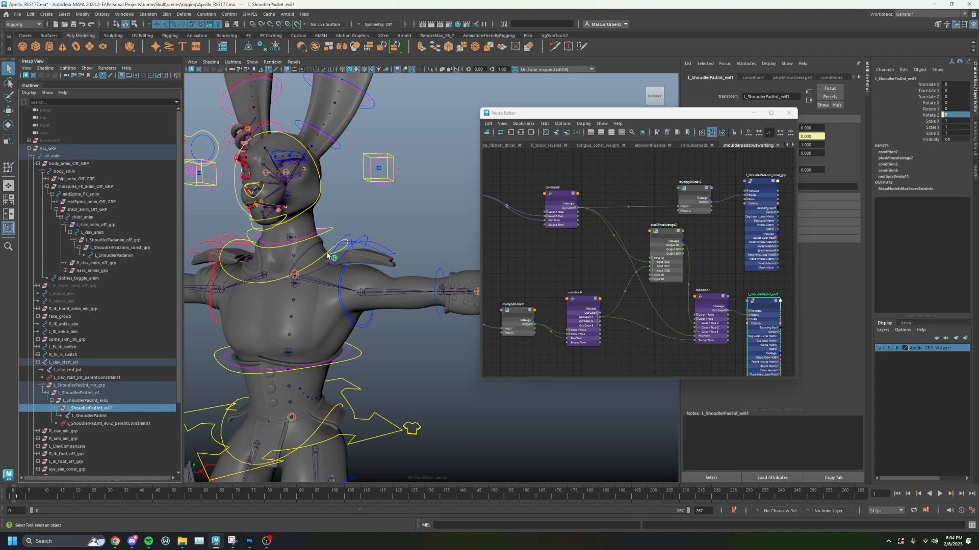
{"action": "left_click", "coordinate": [88, 401]}
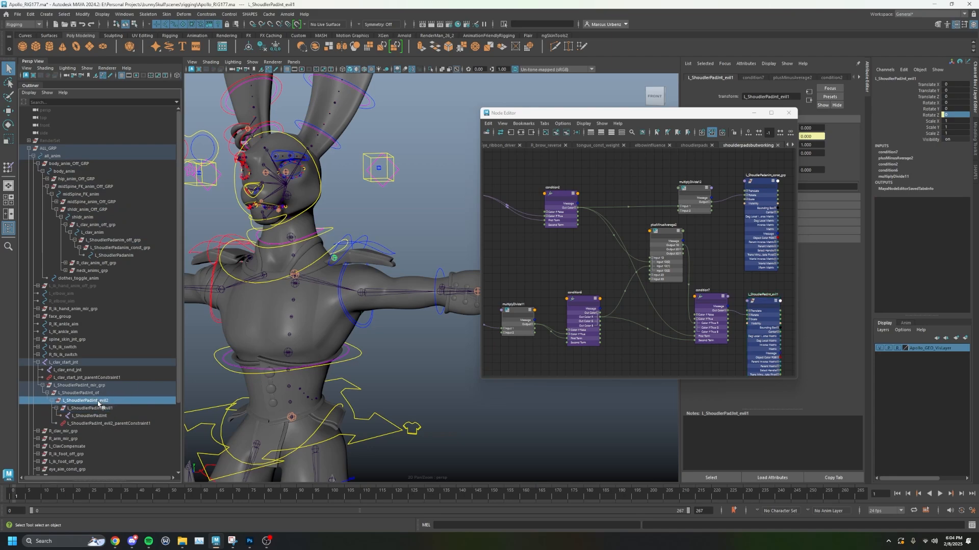
{"action": "key", "text": "f"}
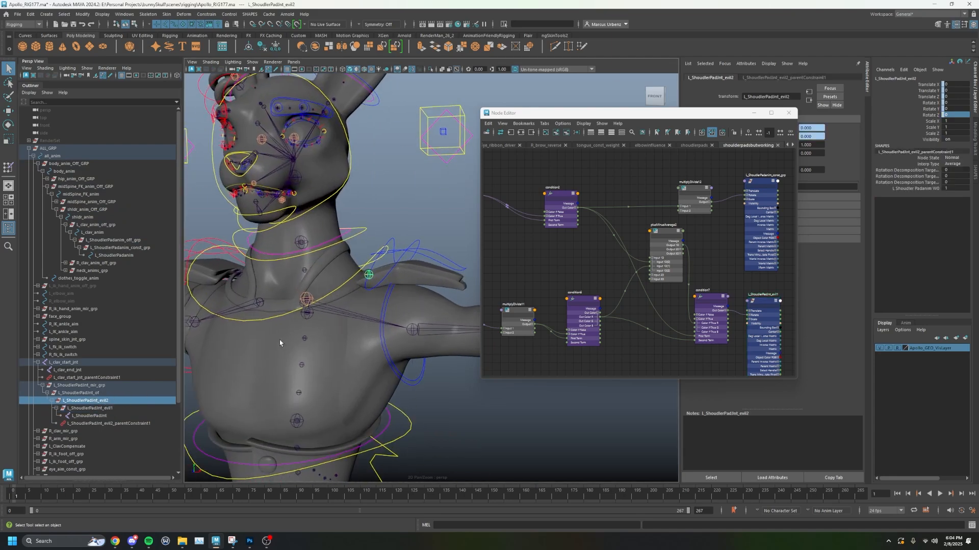
- Test-rotate the left shoulder pad control twice, undoing each rotation
{"action": "left_click", "coordinate": [426, 260]}
{"action": "key", "text": "e"}
{"action": "left_click_drag", "start_coordinate": [383, 265], "coordinate": [381, 267]}
{"action": "middle_click_drag", "start_coordinate": [556, 275], "coordinate": [658, 272], "text": "alt"}
{"action": "key", "text": "ctrl+z"}
{"action": "left_click_drag", "start_coordinate": [379, 259], "coordinate": [383, 262]}
{"action": "key", "text": "ctrl+z"}
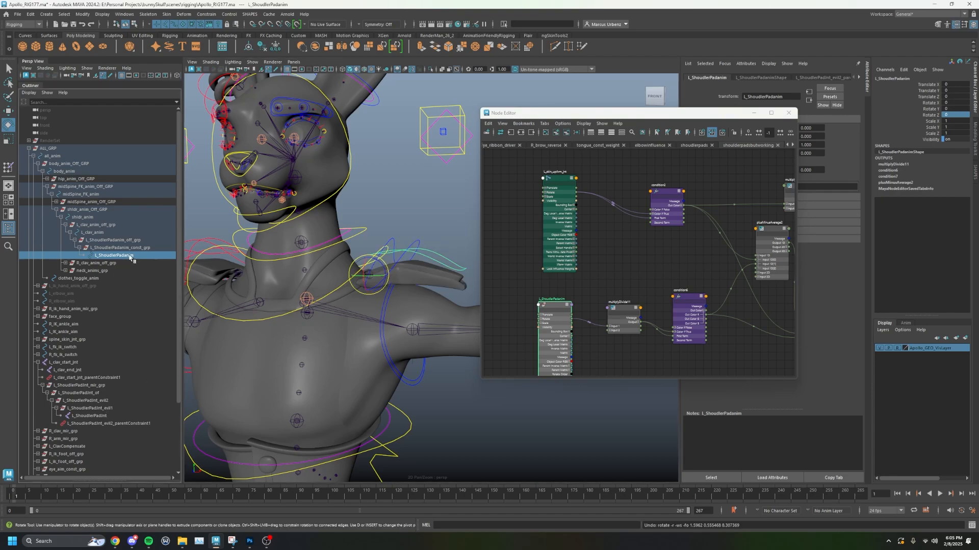
- Inspect the outer and inner offset groups above the left shoulder pad joint and the condition7 connection driving the inner one
{"action": "left_click", "coordinate": [105, 401]}
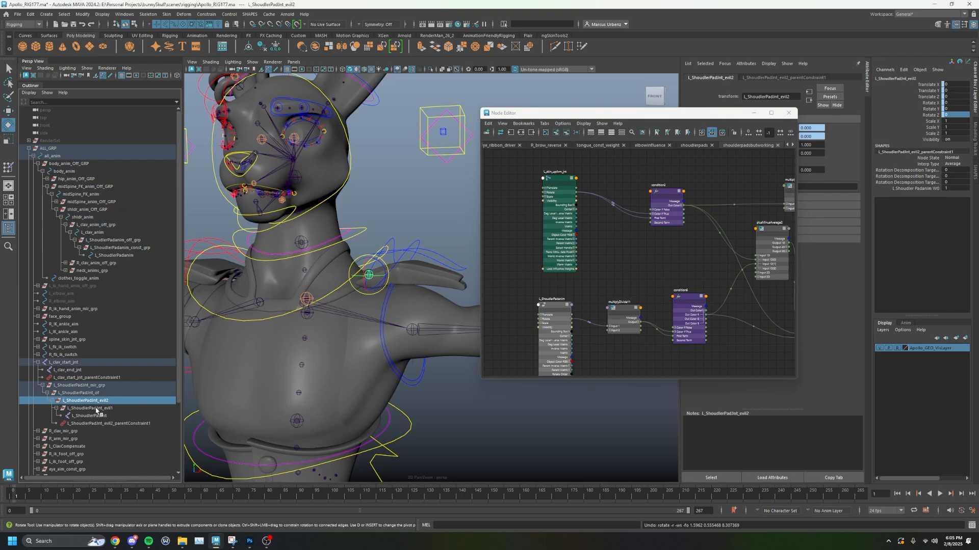
{"action": "left_click", "coordinate": [97, 409]}
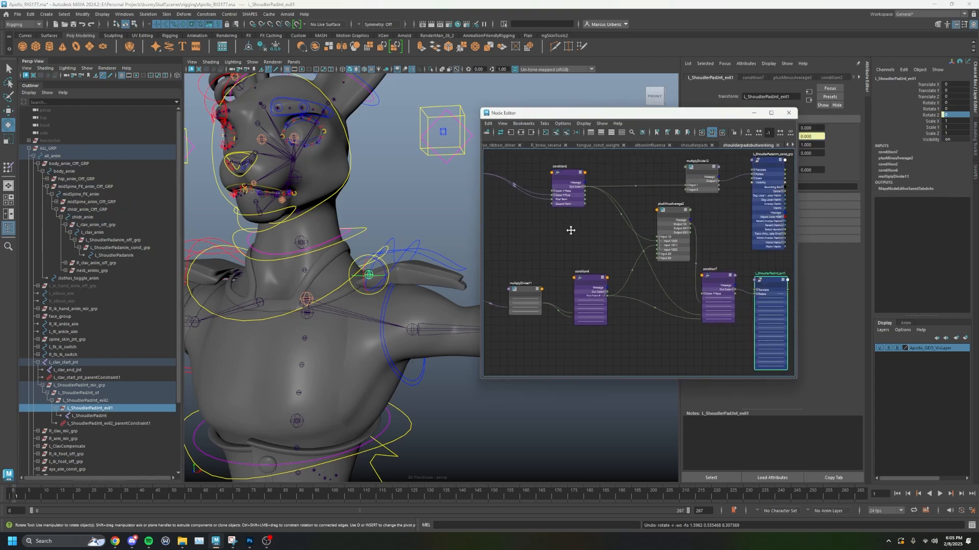
{"action": "middle_click_drag", "start_coordinate": [571, 231], "coordinate": [472, 208], "text": "alt"}
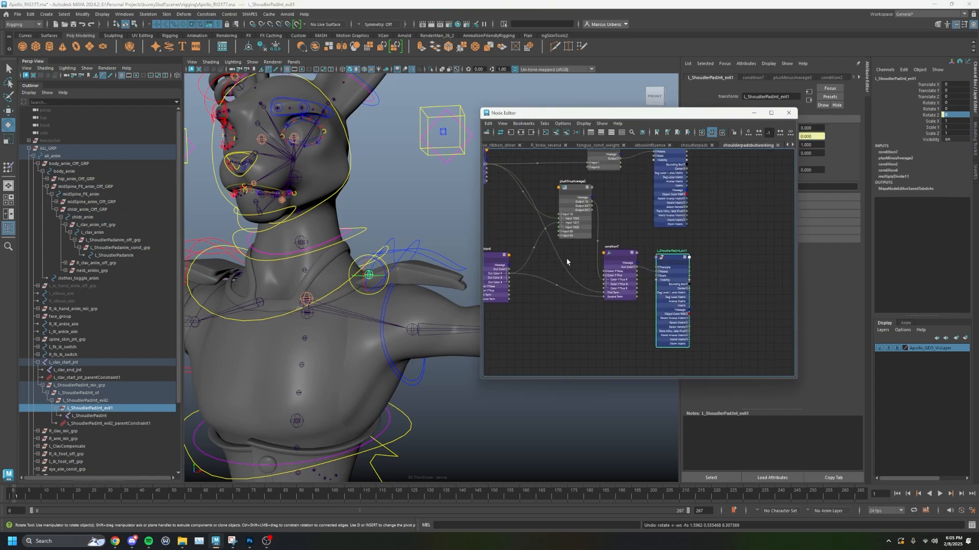
- Rotate the left shoulder pad control to about -23° in Z and test-rotate the left upper arm control
{"action": "left_click", "coordinate": [430, 259]}
{"action": "left_click_drag", "start_coordinate": [392, 263], "coordinate": [407, 249]}
{"action": "key", "text": "q"}
{"action": "left_click", "coordinate": [414, 279]}
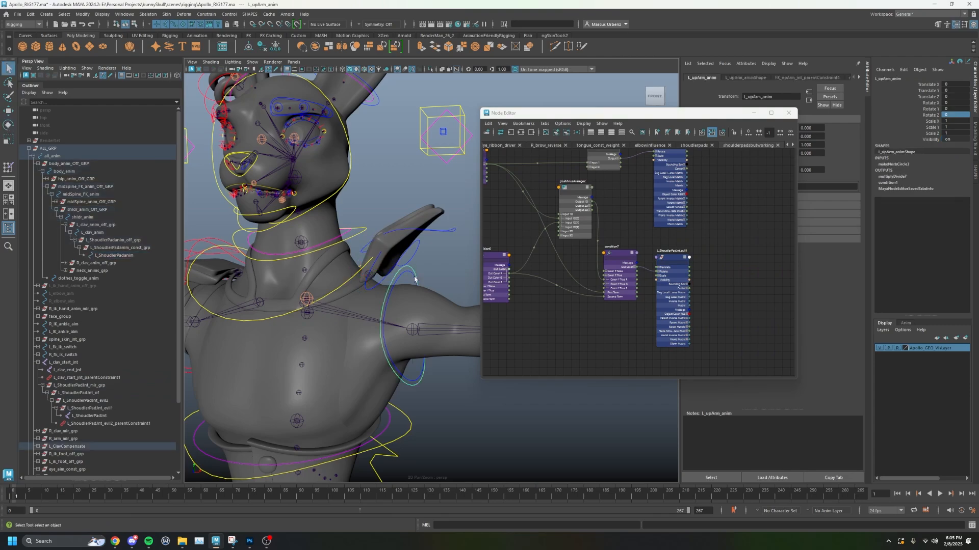
{"action": "key", "text": "e"}
{"action": "left_click_drag", "start_coordinate": [417, 314], "coordinate": [410, 234]}
- Reselect the left shoulder pad control and reset its Rotate Z to 0
{"action": "left_click", "coordinate": [435, 231]}
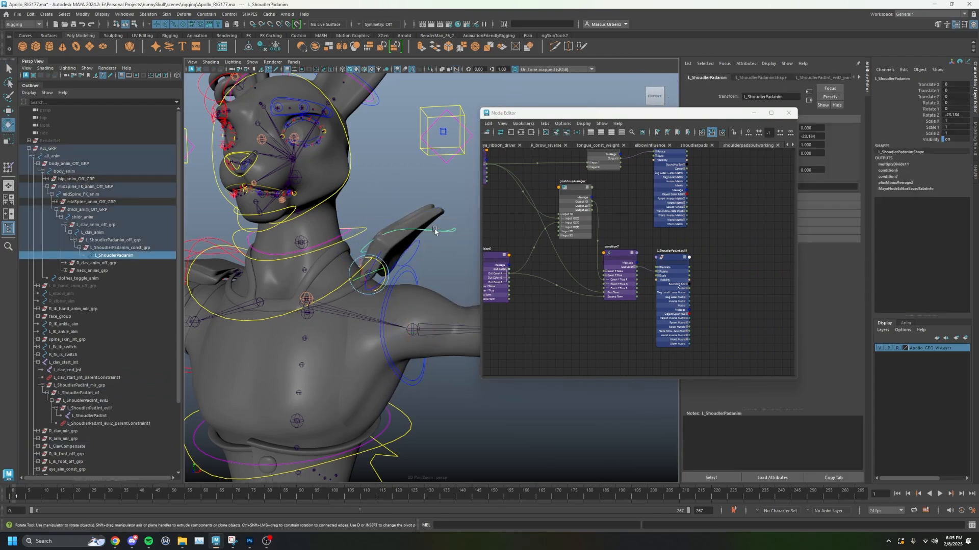
{"action": "left_click", "coordinate": [952, 115]}
{"action": "type", "text": "0"}
{"action": "key", "text": "Return"}
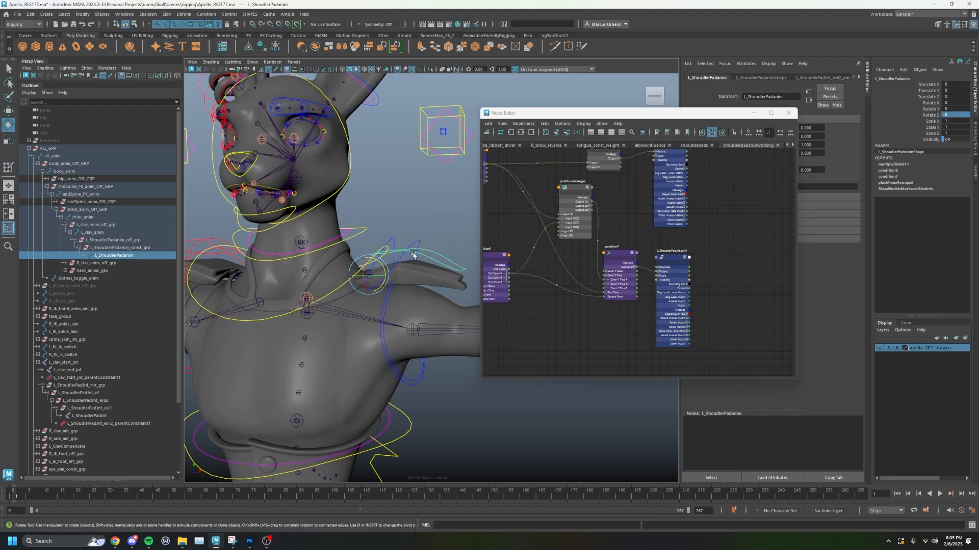
- Rotate the left shoulder pad control to about -27° in Z, test-rotate the left upper arm control, and undo both rotations
{"action": "left_click_drag", "start_coordinate": [378, 266], "coordinate": [378, 263]}
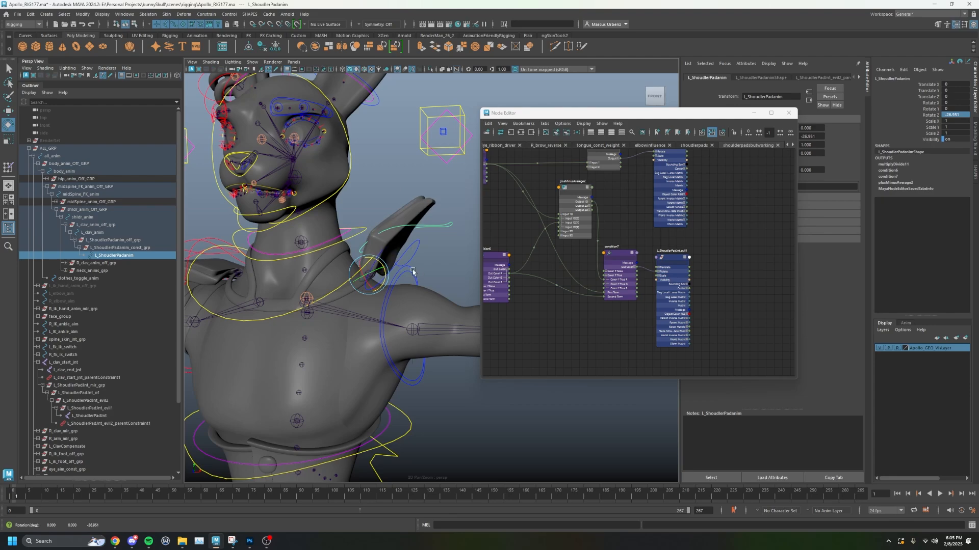
{"action": "left_click", "coordinate": [417, 310]}
{"action": "left_click_drag", "start_coordinate": [417, 310], "coordinate": [387, 298]}
{"action": "key", "text": "ctrl+z"}
{"action": "key", "text": "ctrl+z"}
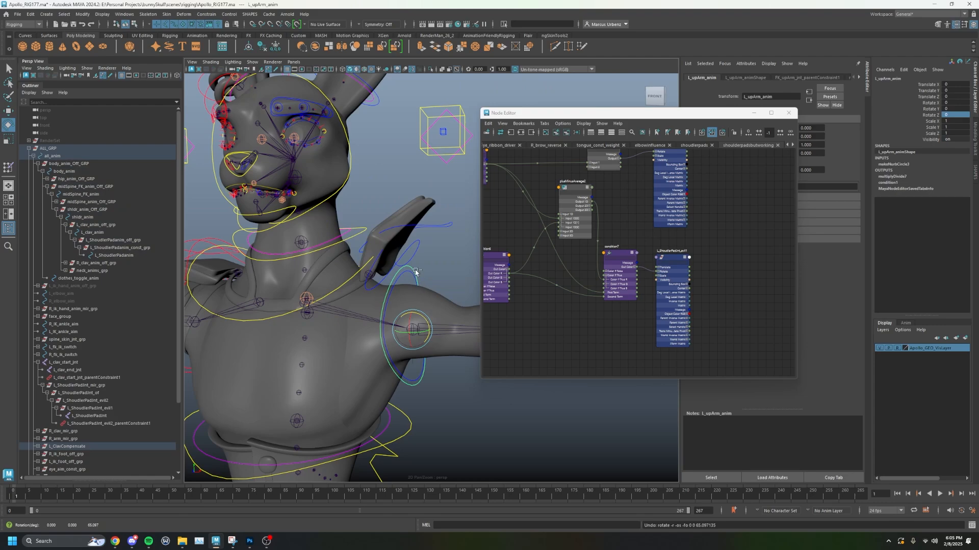
{"action": "left_click", "coordinate": [423, 260]}
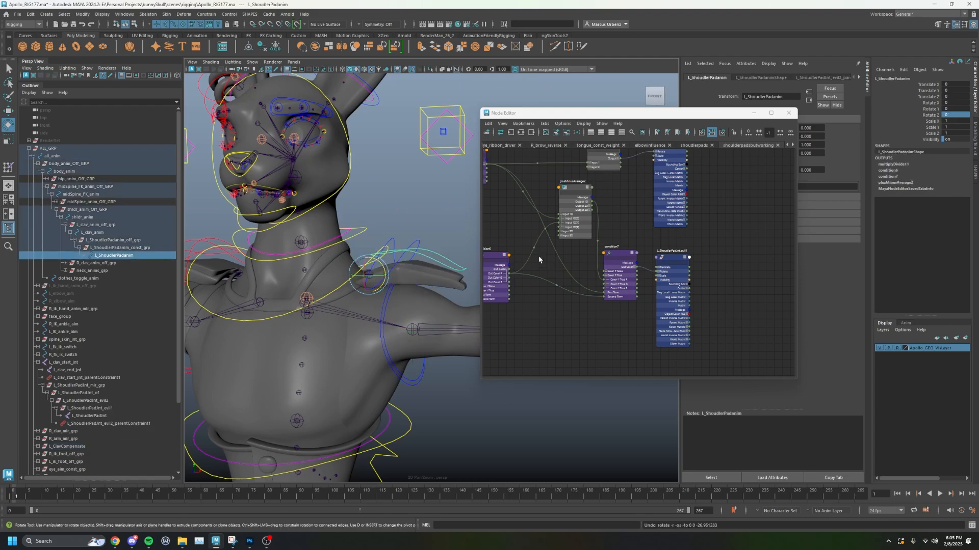
- Test-rotate the left upper arm control in Z with the whole shoulder pad network in view, undoing each rotation
{"action": "middle_click_drag", "start_coordinate": [539, 234], "coordinate": [648, 279], "text": "alt"}
{"action": "right_click_drag", "start_coordinate": [646, 279], "coordinate": [584, 277], "text": "alt"}
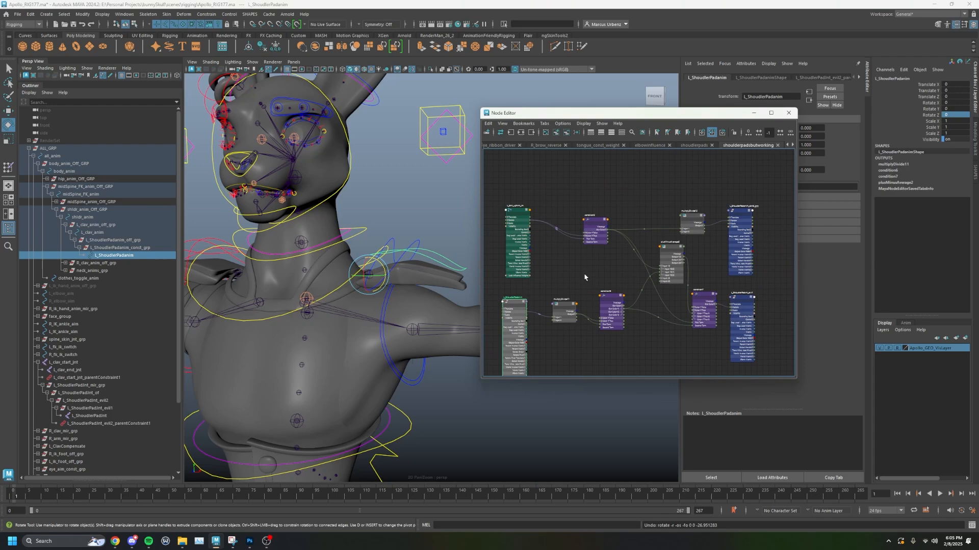
{"action": "left_click", "coordinate": [390, 304]}
{"action": "left_click_drag", "start_coordinate": [418, 317], "coordinate": [413, 317]}
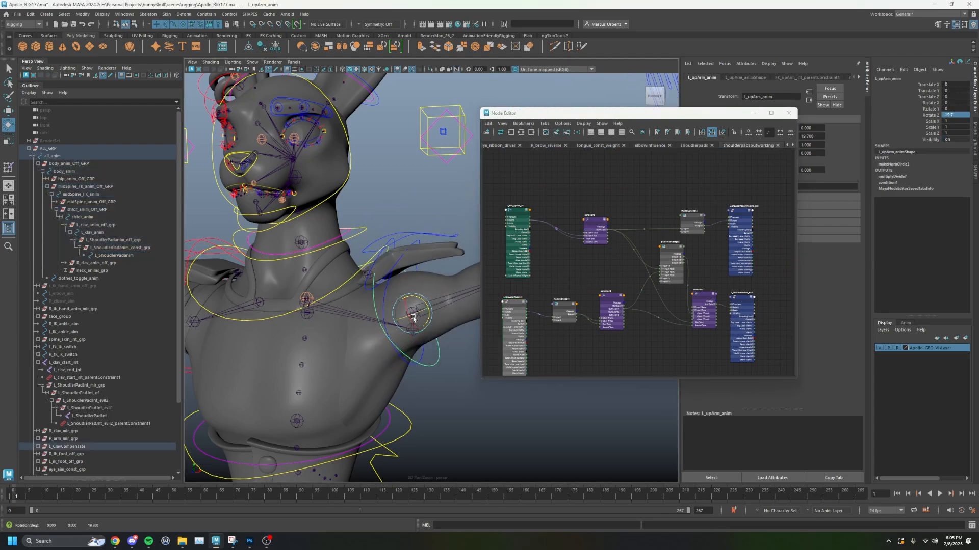
{"action": "key", "text": "ctrl+z"}
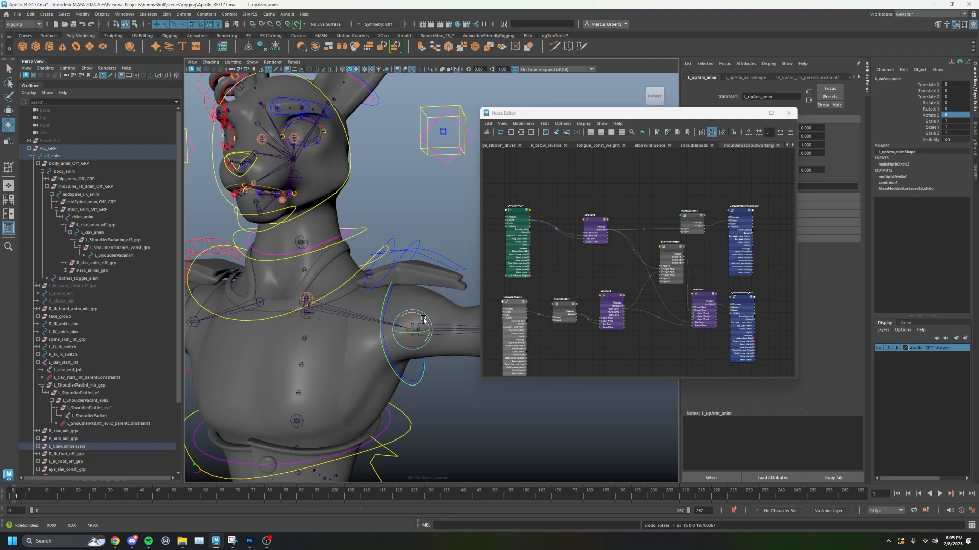
{"action": "left_click_drag", "start_coordinate": [423, 320], "coordinate": [376, 256]}
{"action": "key", "text": "ctrl+z"}
- Rotate the left shoulder pad control to about -26° in Z and raise the left upper arm control to 50° in Z
{"action": "left_click", "coordinate": [405, 249]}
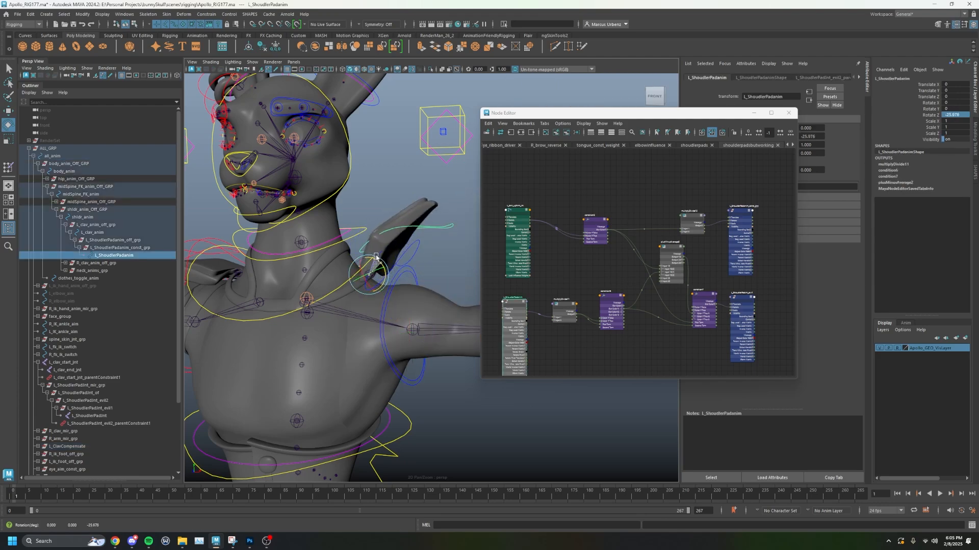
{"action": "left_click", "coordinate": [420, 380]}
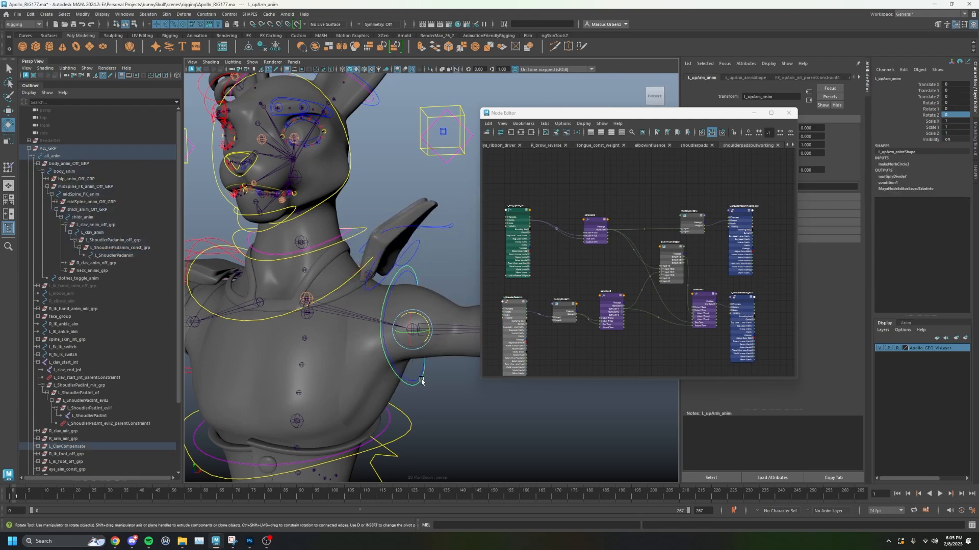
{"action": "left_click_drag", "start_coordinate": [421, 320], "coordinate": [377, 236]}
- Set the left shoulder pad control's Rotate Z to 0 and lower the left upper arm control to about 25° in Z
{"action": "left_click", "coordinate": [359, 195]}
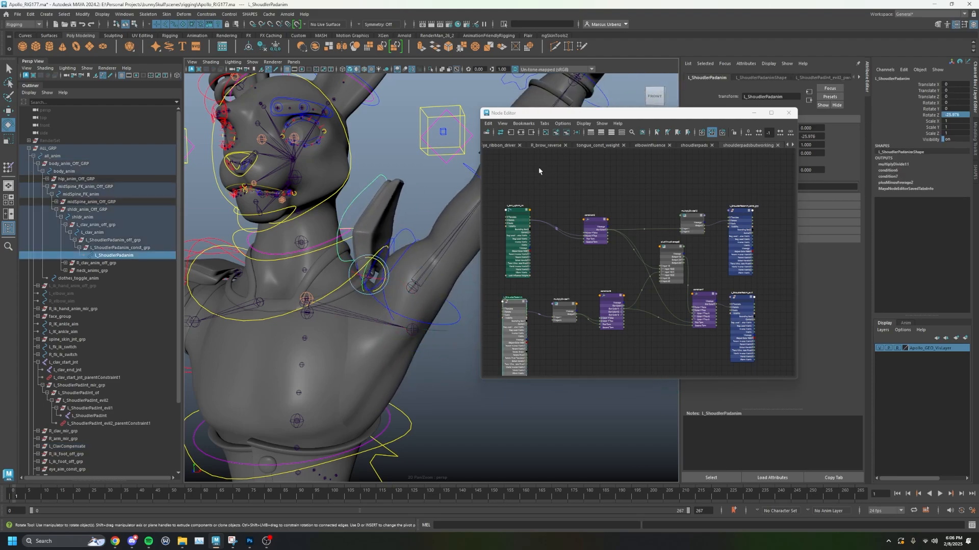
{"action": "double_click", "coordinate": [951, 115]}
{"action": "type", "text": "0"}
{"action": "key", "text": "Return"}
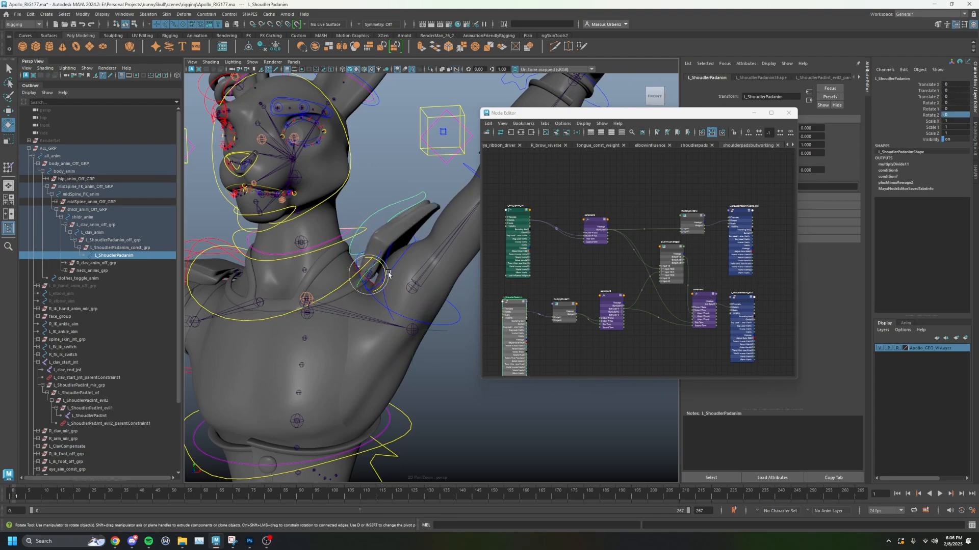
{"action": "left_click", "coordinate": [452, 321]}
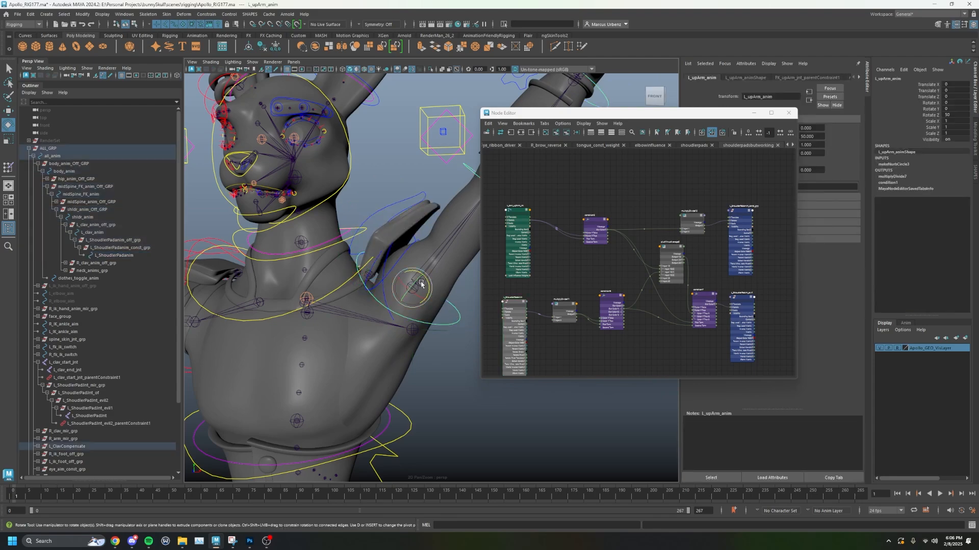
{"action": "left_click_drag", "start_coordinate": [414, 274], "coordinate": [425, 292]}
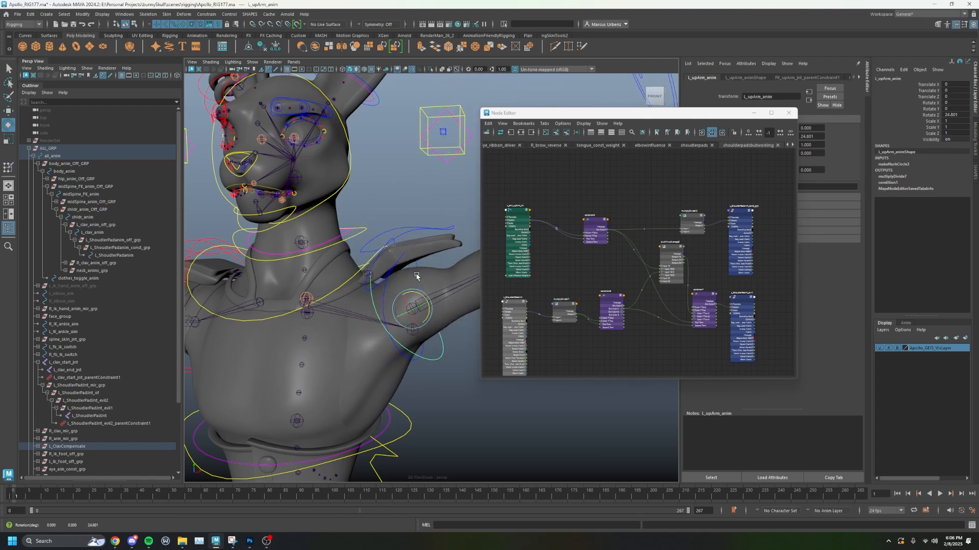
- Undo the recent left upper arm and left shoulder pad rotations
{"action": "key", "text": "ctrl+z"}
{"action": "key", "text": "ctrl+z"}
{"action": "key", "text": "ctrl+z"}
{"action": "key", "text": "ctrl+z"}
{"action": "key", "text": "ctrl+z"}
{"action": "key", "text": "ctrl+z"}
{"action": "key", "text": "ctrl+z"}
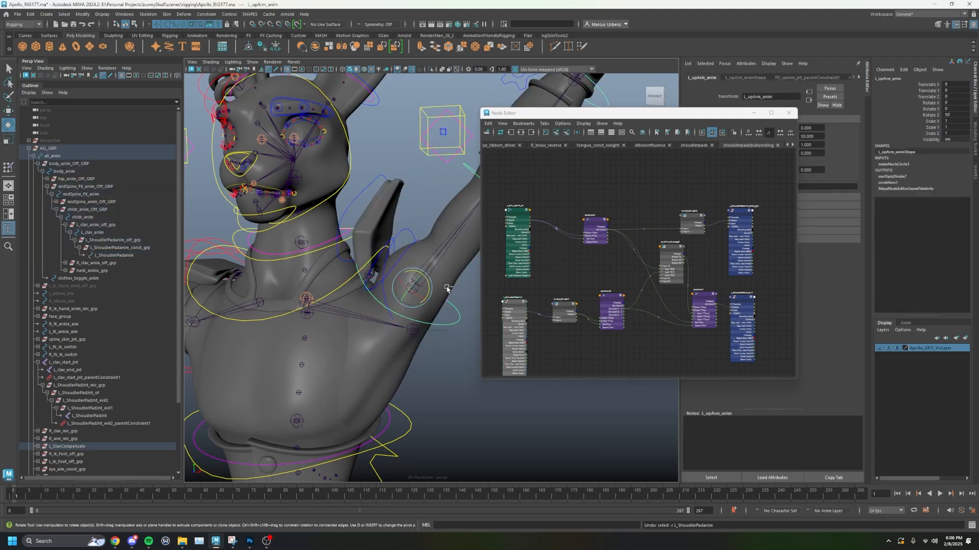
{"action": "key", "text": "ctrl+z"}
{"action": "key", "text": "ctrl+z"}
- Test-rotate the right upper arm and right shoulder pad controls, undoing each rotation
{"action": "middle_click_drag", "start_coordinate": [249, 286], "coordinate": [448, 284], "text": "alt"}
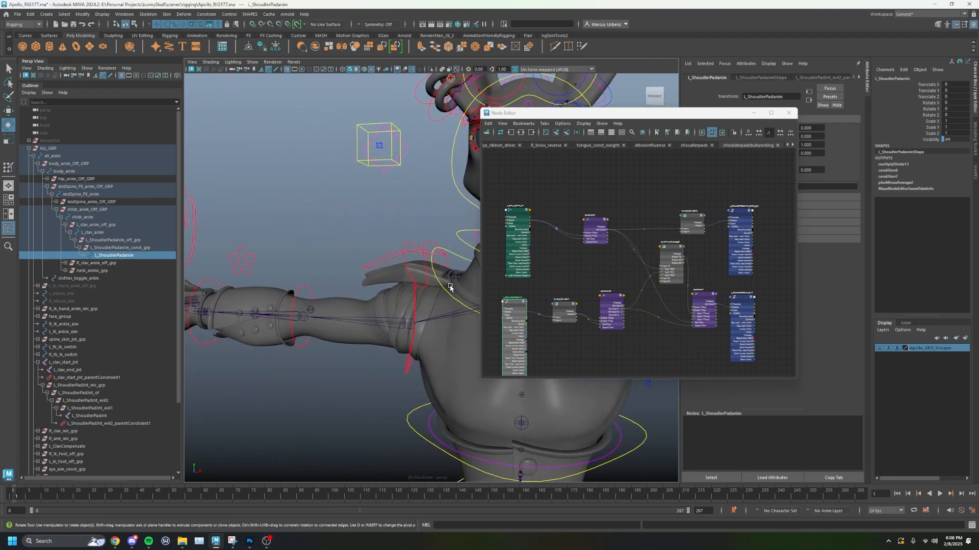
{"action": "left_click_drag", "start_coordinate": [448, 284], "coordinate": [366, 318], "text": "alt"}
{"action": "key", "text": "q"}
{"action": "left_click", "coordinate": [386, 266]}
{"action": "left_click", "coordinate": [391, 263]}
{"action": "key", "text": "e"}
{"action": "left_click", "coordinate": [369, 380]}
{"action": "key", "text": "ctrl+z"}
{"action": "key", "text": "q"}
{"action": "left_click", "coordinate": [398, 248]}
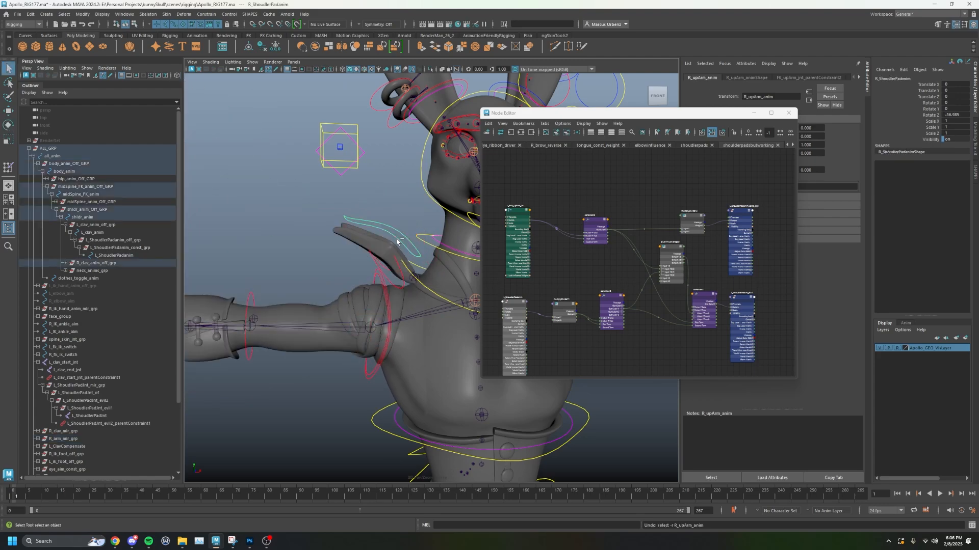
{"action": "key", "text": "ctrl+z"}
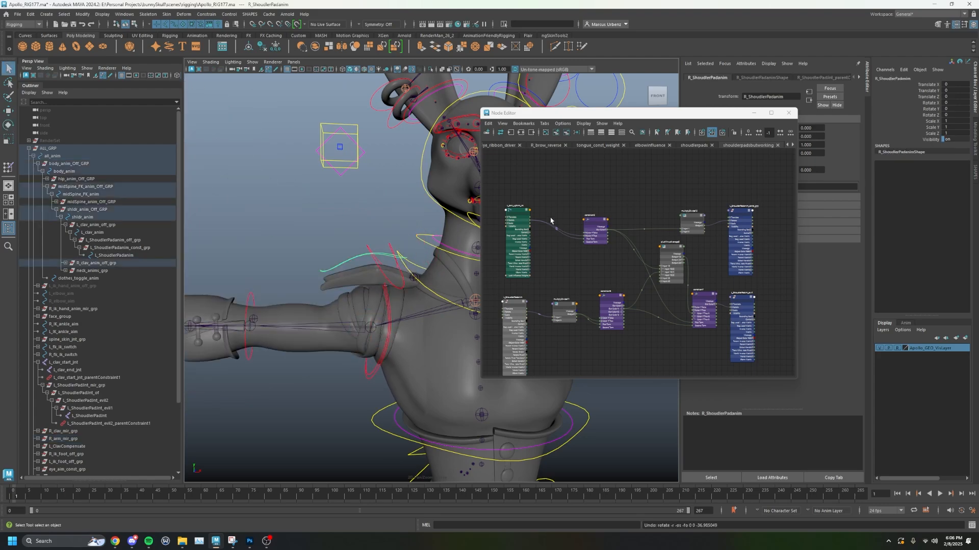
- Highlight the network branch from the upper arm joint through condition2 and multiplyDivide12 to the left pad control's offset group, and clear the selection
{"action": "left_click", "coordinate": [523, 215]}
{"action": "left_click", "coordinate": [591, 223], "text": "shift"}
{"action": "left_click", "coordinate": [692, 220], "text": "shift"}
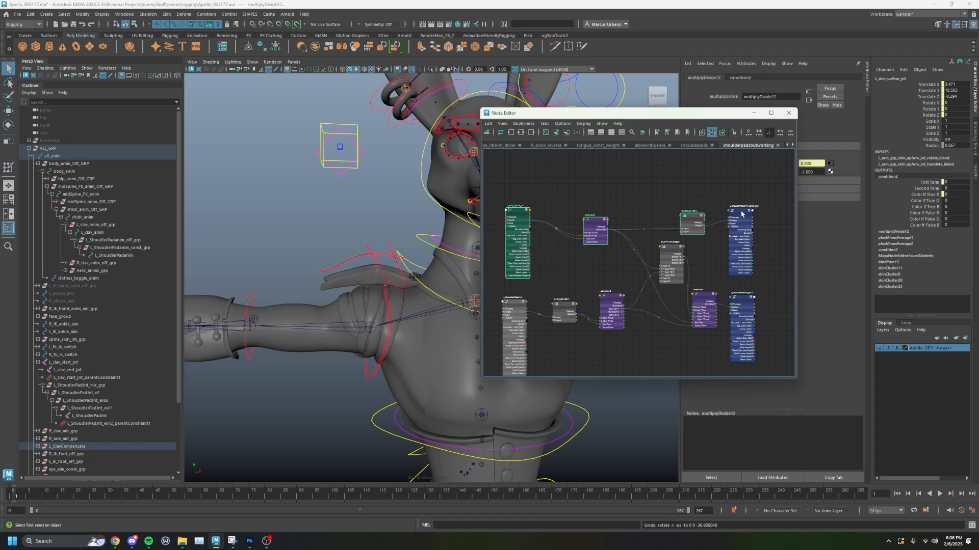
{"action": "left_click", "coordinate": [742, 213], "text": "shift"}
{"action": "left_click", "coordinate": [639, 336]}
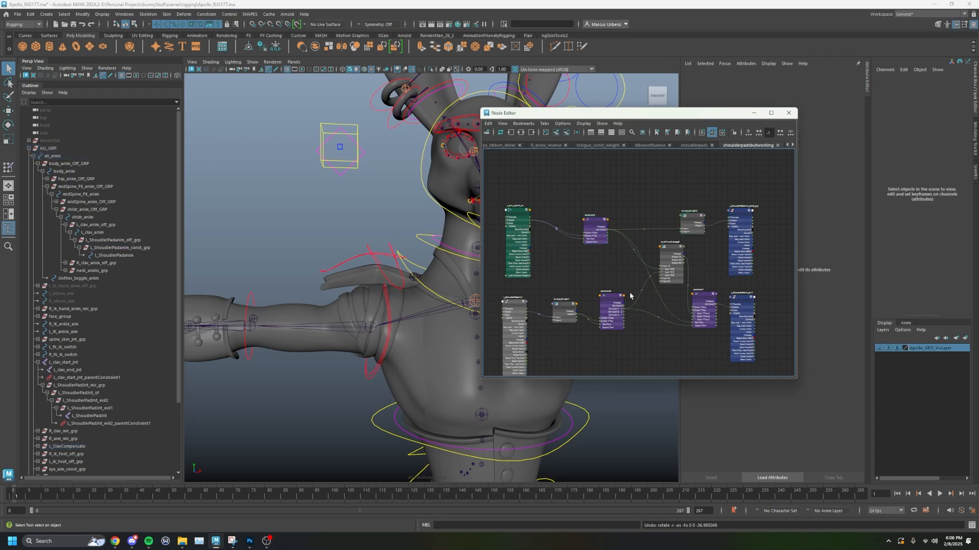
- Try rotating the right shoulder pad control together with the right upper arm control, and undo the rotations
{"action": "left_click_drag", "start_coordinate": [338, 251], "coordinate": [404, 260], "text": "alt"}
{"action": "left_click", "coordinate": [361, 255]}
{"action": "key", "text": "e"}
{"action": "left_click", "coordinate": [376, 369]}
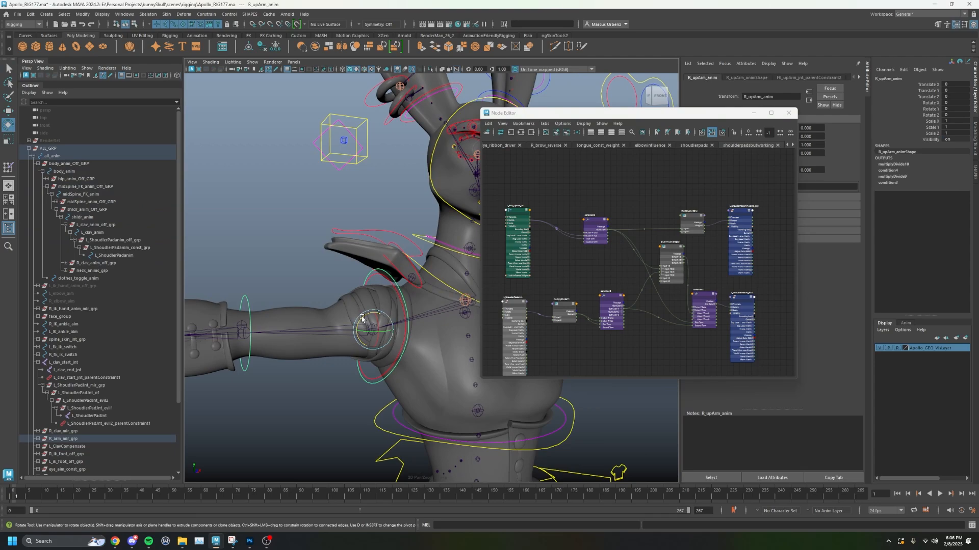
{"action": "mouse_move", "coordinate": [361, 318]}
{"action": "left_mouse_down"}
{"action": "mouse_move", "coordinate": [356, 298]}
{"action": "mouse_move", "coordinate": [363, 339]}
{"action": "mouse_move", "coordinate": [359, 302]}
{"action": "mouse_move", "coordinate": [362, 329]}
{"action": "mouse_move", "coordinate": [359, 304]}
{"action": "mouse_move", "coordinate": [362, 319]}
{"action": "left_mouse_up"}
{"action": "key", "text": "ctrl+z"}
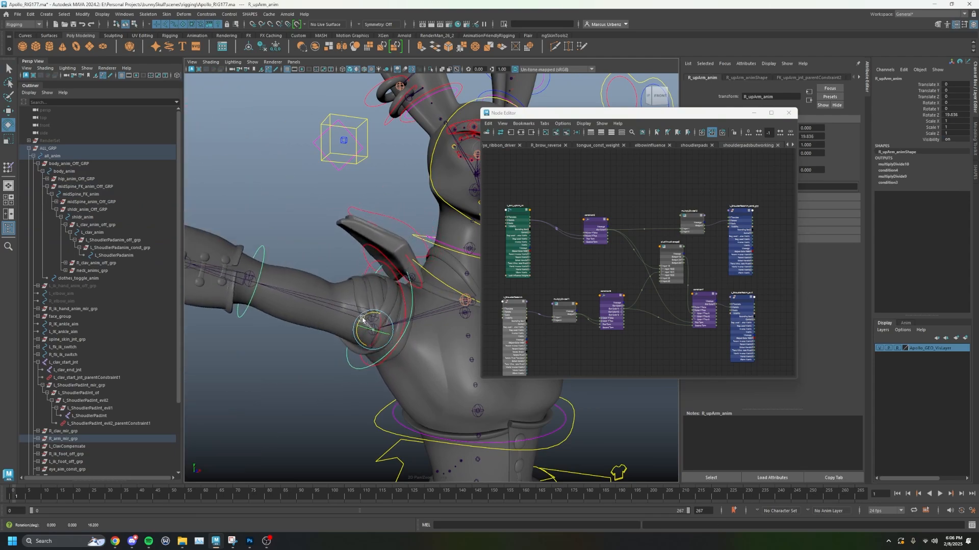
{"action": "key", "text": "ctrl+z"}
{"action": "key", "text": "ctrl+z"}
{"action": "key", "text": "ctrl+z"}
{"action": "key", "text": "ctrl+z"}
- Compare the left side by rotating the left shoulder pad and left upper arm controls, and undo both rotations
{"action": "left_click", "coordinate": [413, 286]}
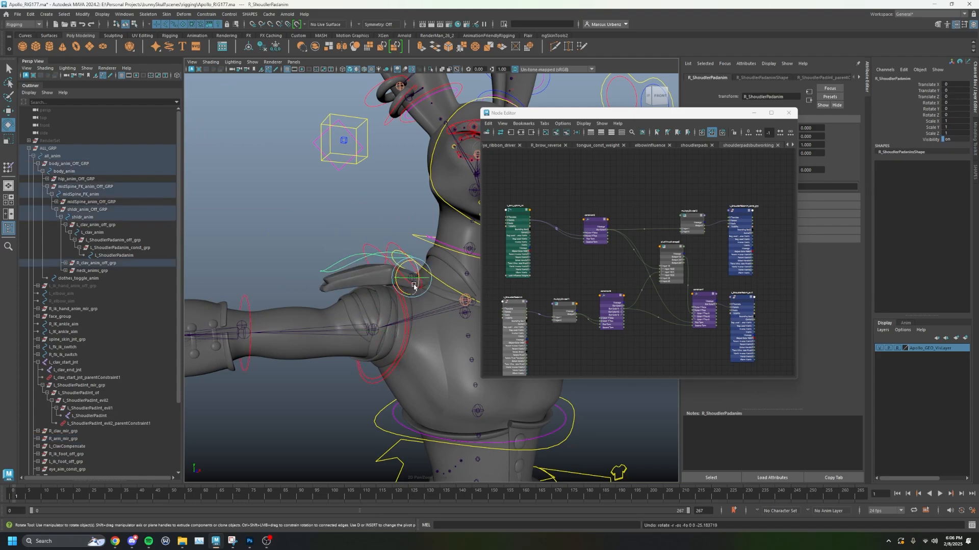
{"action": "mouse_move", "coordinate": [414, 286]}
{"action": "left_mouse_down", "text": "alt"}
{"action": "mouse_move", "coordinate": [363, 278]}
{"action": "mouse_move", "coordinate": [381, 281]}
{"action": "mouse_move", "coordinate": [378, 293]}
{"action": "mouse_move", "coordinate": [393, 299]}
{"action": "mouse_move", "coordinate": [384, 285]}
{"action": "mouse_move", "coordinate": [388, 306]}
{"action": "mouse_move", "coordinate": [379, 287]}
{"action": "mouse_move", "coordinate": [399, 309]}
{"action": "mouse_move", "coordinate": [406, 289]}
{"action": "left_mouse_up", "text": "alt"}
{"action": "left_click", "coordinate": [363, 278]}
{"action": "left_click", "coordinate": [393, 350]}
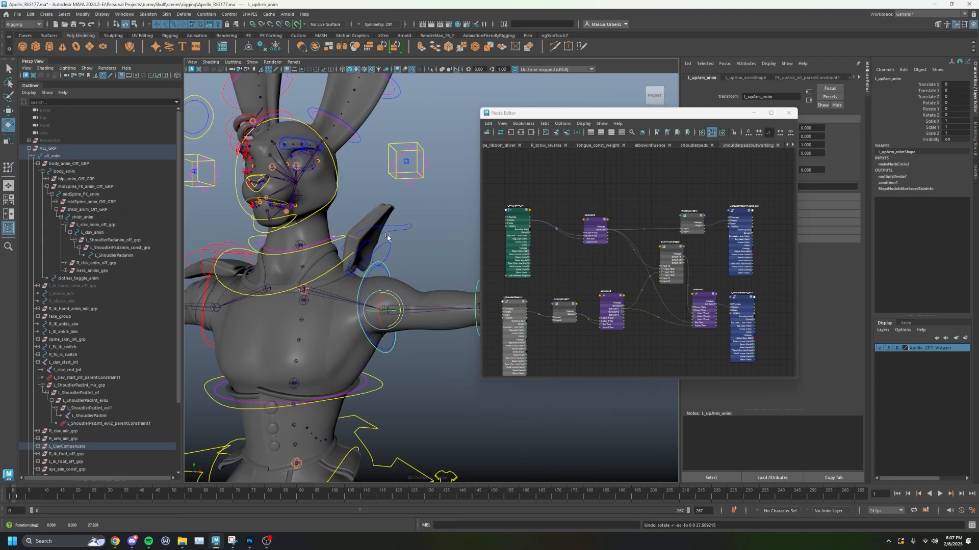
{"action": "key", "text": "ctrl+z"}
{"action": "left_click_drag", "start_coordinate": [387, 238], "coordinate": [471, 266], "text": "alt"}
{"action": "key", "text": "ctrl+z"}
- Switch the left arm from FK to IK with its FK/IK switch control
{"action": "right_click_drag", "start_coordinate": [472, 266], "coordinate": [415, 265], "text": "alt"}
{"action": "middle_click_drag", "start_coordinate": [415, 265], "coordinate": [338, 259], "text": "alt"}
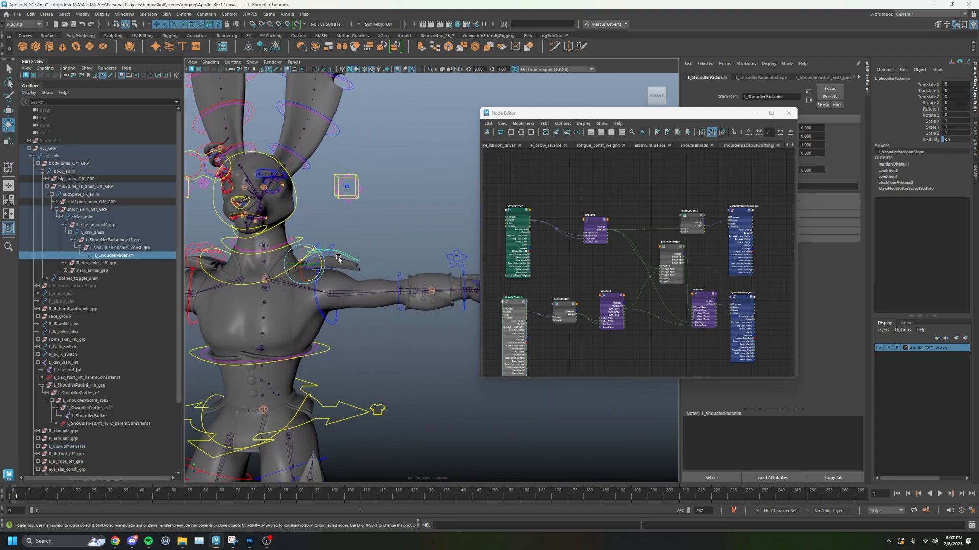
{"action": "left_click_drag", "start_coordinate": [338, 258], "coordinate": [362, 273], "text": "alt"}
{"action": "key", "text": "q"}
{"action": "left_click", "coordinate": [445, 265]}
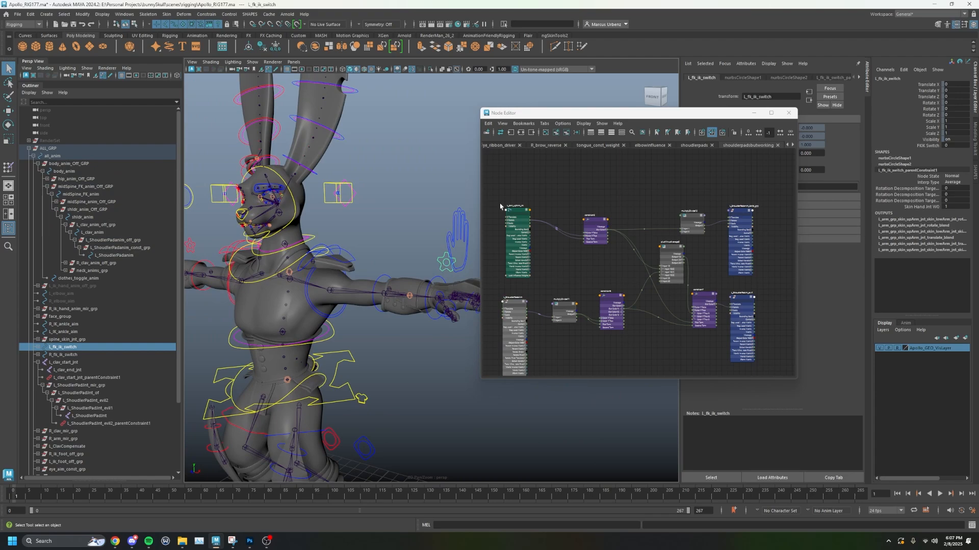
{"action": "scroll", "coordinate": [500, 206], "scroll_direction": "up", "scroll_amount": 2}
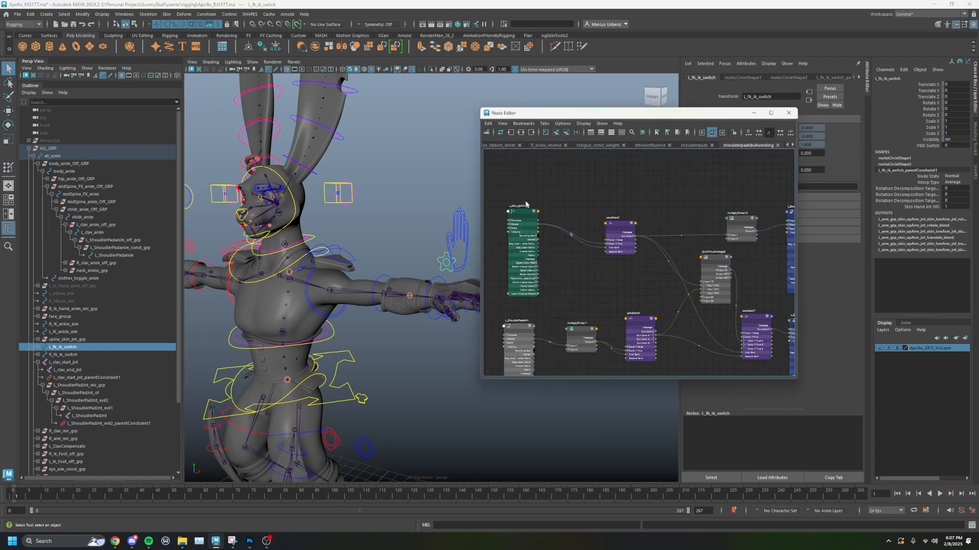
{"action": "left_click", "coordinate": [338, 315]}
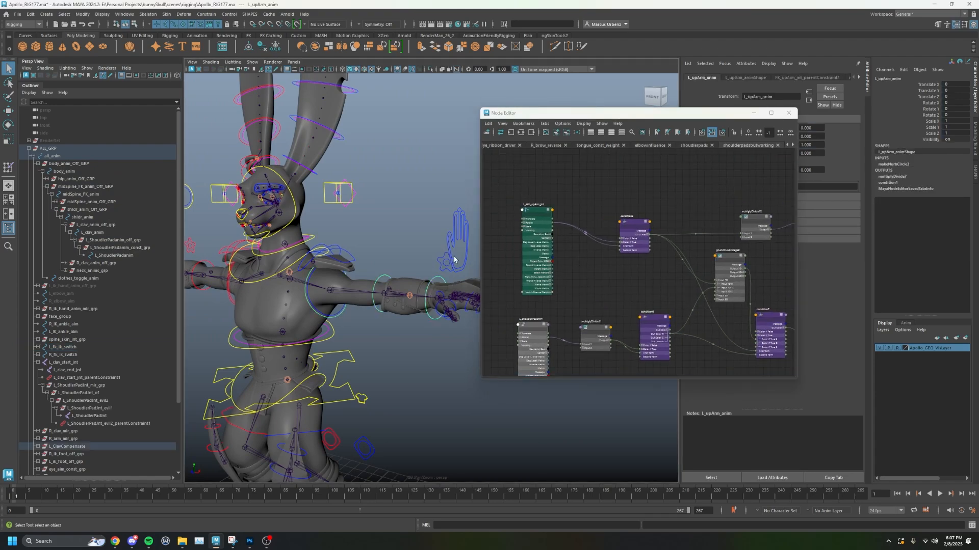
{"action": "key", "text": "e"}
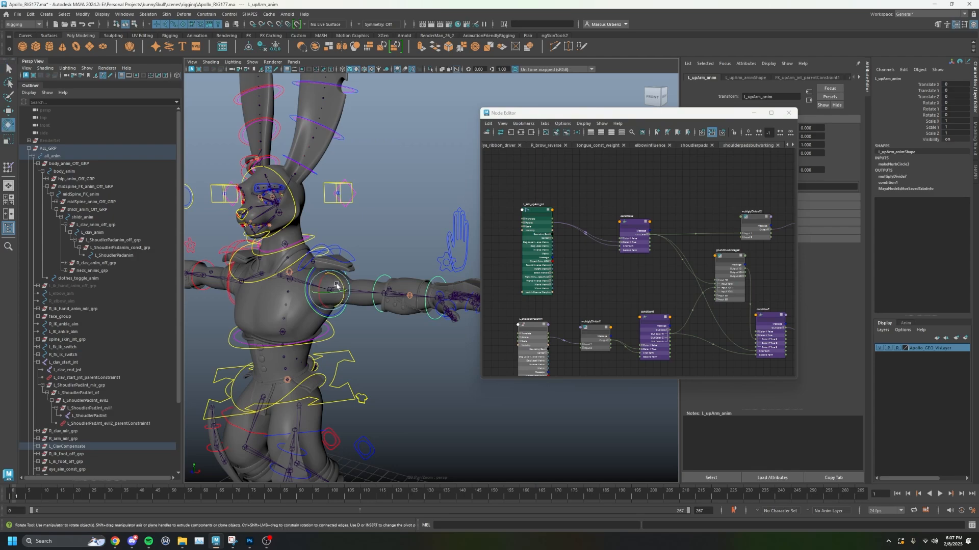
{"action": "left_click", "coordinate": [441, 258]}
{"action": "left_click", "coordinate": [441, 257]}
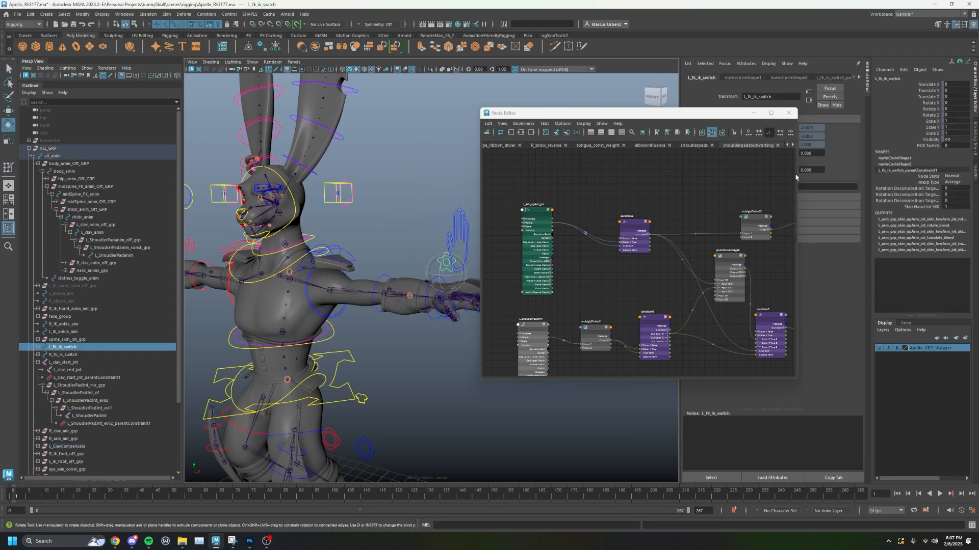
{"action": "key", "text": "w"}
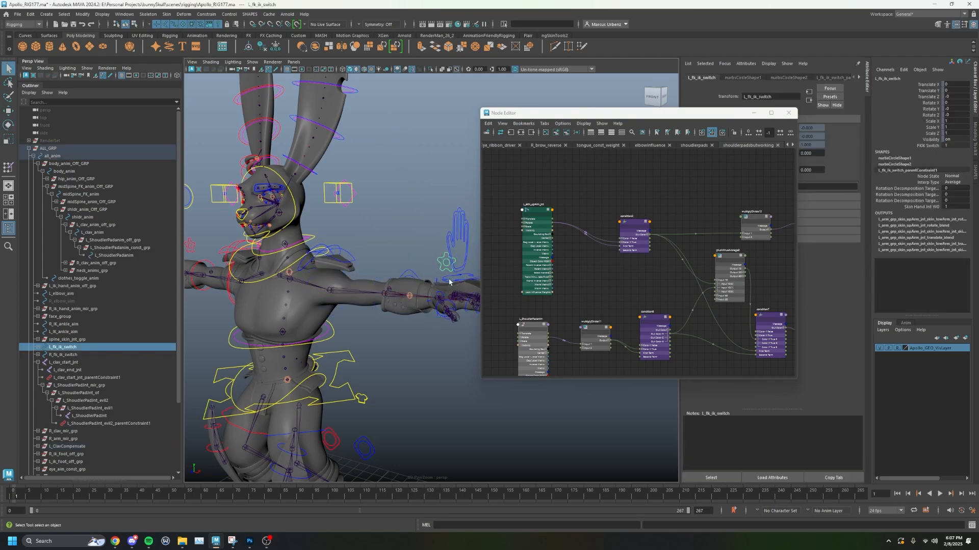
- Test-move the left IK hand control and undo the move
{"action": "left_click", "coordinate": [449, 279]}
{"action": "mouse_move", "coordinate": [433, 276]}
{"action": "left_mouse_down"}
{"action": "mouse_move", "coordinate": [443, 220]}
{"action": "mouse_move", "coordinate": [441, 261]}
{"action": "left_mouse_up"}
{"action": "key", "text": "ctrl+z"}
- Try rotating the left shoulder pad control together with moving the IK hand, and undo everything including the switch to IK
{"action": "left_click", "coordinate": [355, 262]}
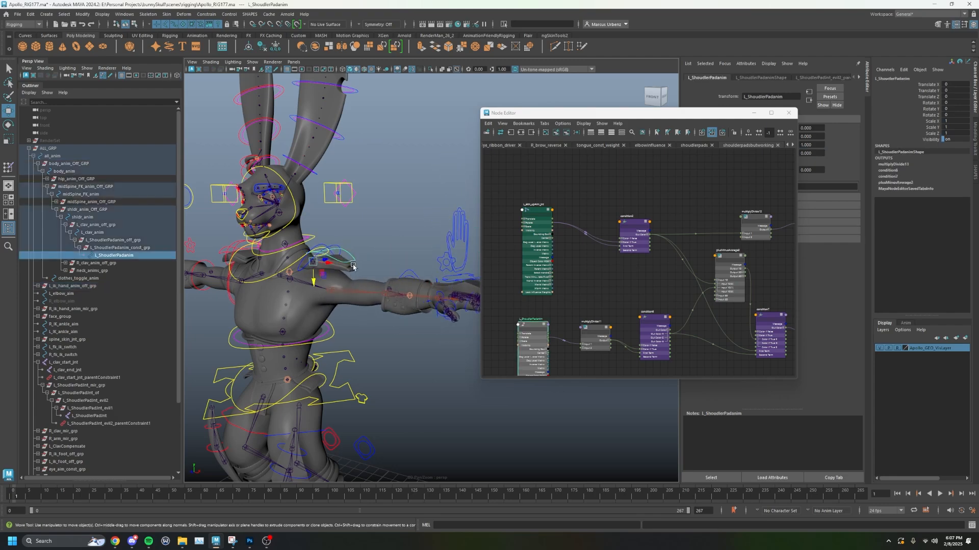
{"action": "key", "text": "e"}
{"action": "left_click_drag", "start_coordinate": [325, 258], "coordinate": [345, 251]}
{"action": "key", "text": "w"}
{"action": "left_click", "coordinate": [453, 258]}
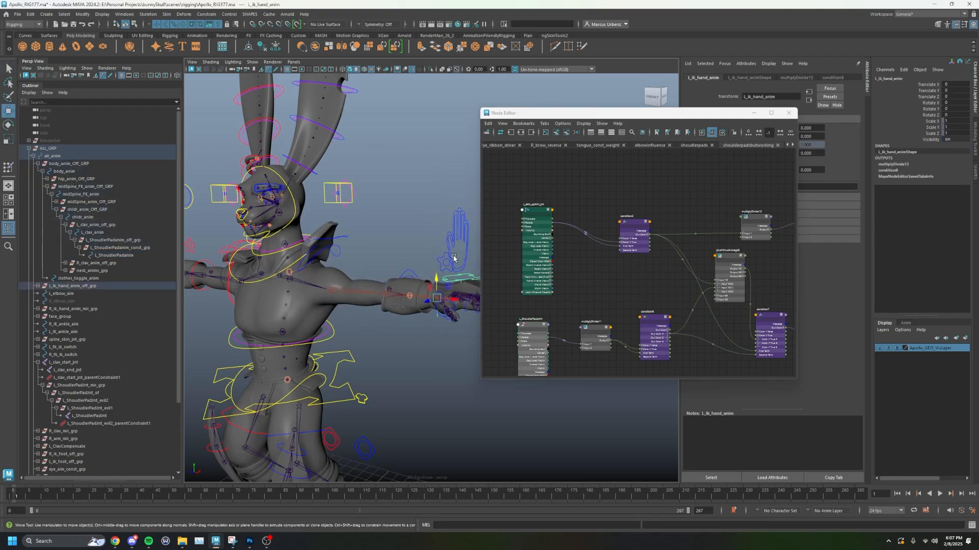
{"action": "mouse_move", "coordinate": [436, 278]}
{"action": "left_mouse_down"}
{"action": "mouse_move", "coordinate": [443, 169]}
{"action": "mouse_move", "coordinate": [432, 113]}
{"action": "mouse_move", "coordinate": [431, 279]}
{"action": "left_mouse_up"}
{"action": "key", "text": "ctrl+z"}
{"action": "key", "text": "ctrl+z"}
{"action": "key", "text": "ctrl+z"}
{"action": "key", "text": "ctrl+z"}
{"action": "key", "text": "ctrl+z"}
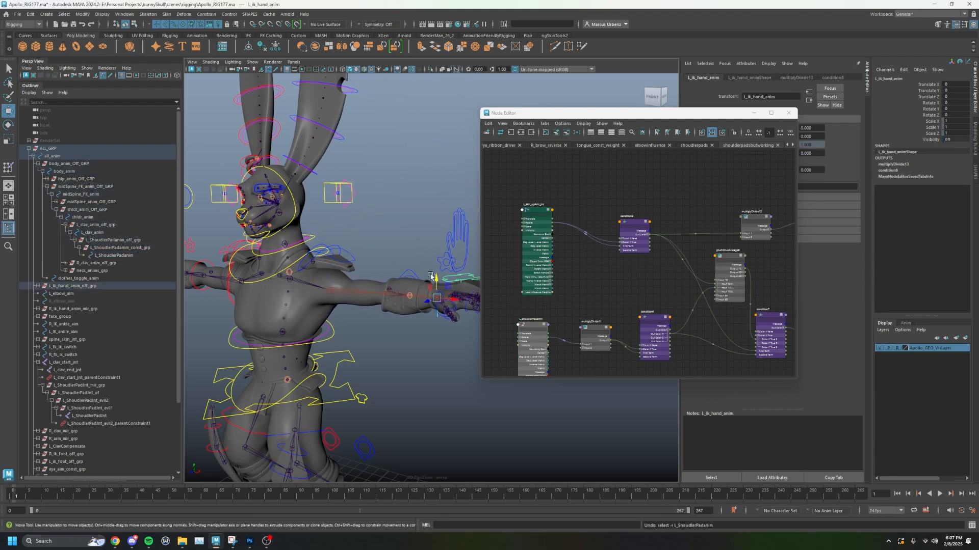
{"action": "key", "text": "ctrl+z"}
- Test-rotate the left upper arm FK control, undo the rotation and clear the selection
{"action": "left_click_drag", "start_coordinate": [360, 266], "coordinate": [399, 266], "text": "alt"}
{"action": "middle_click_drag", "start_coordinate": [400, 267], "coordinate": [436, 290], "text": "alt"}
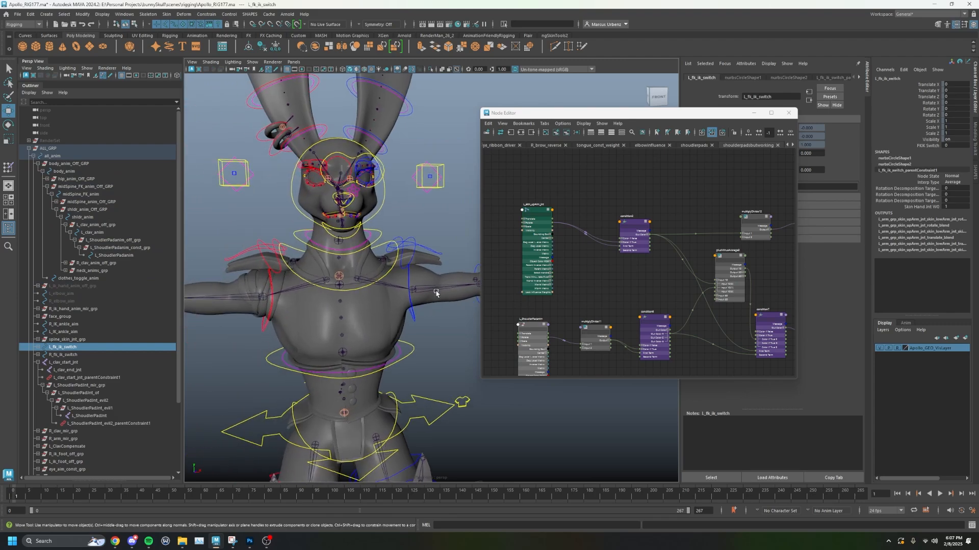
{"action": "left_click_drag", "start_coordinate": [437, 290], "coordinate": [393, 327], "text": "alt"}
{"action": "key", "text": "q"}
{"action": "left_click", "coordinate": [388, 320]}
{"action": "left_click", "coordinate": [386, 319]}
{"action": "right_click_drag", "start_coordinate": [386, 321], "coordinate": [400, 323], "text": "alt"}
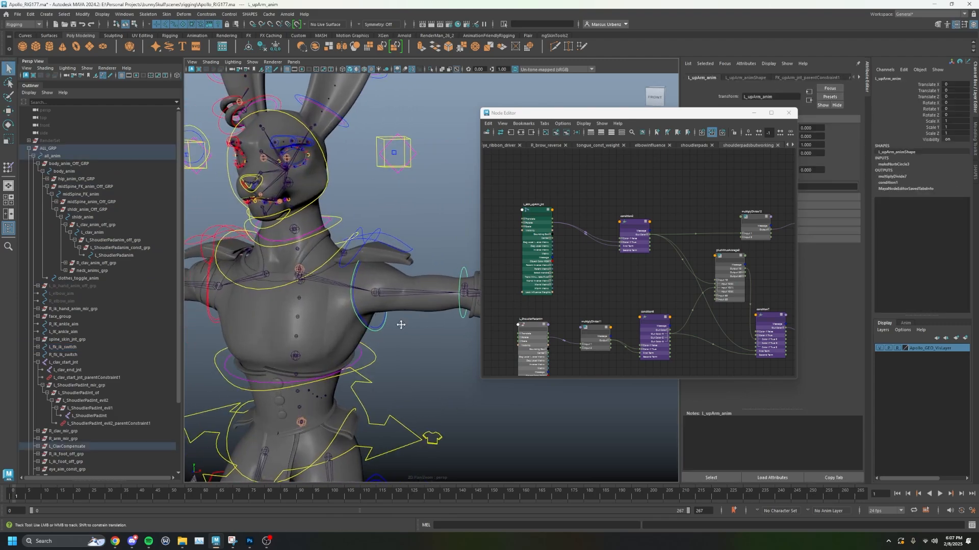
{"action": "middle_click_drag", "start_coordinate": [400, 323], "coordinate": [437, 326], "text": "alt"}
{"action": "key", "text": "e"}
{"action": "left_click_drag", "start_coordinate": [422, 284], "coordinate": [431, 250]}
{"action": "key", "text": "ctrl+z"}
{"action": "key", "text": "q"}
{"action": "left_click", "coordinate": [439, 265]}
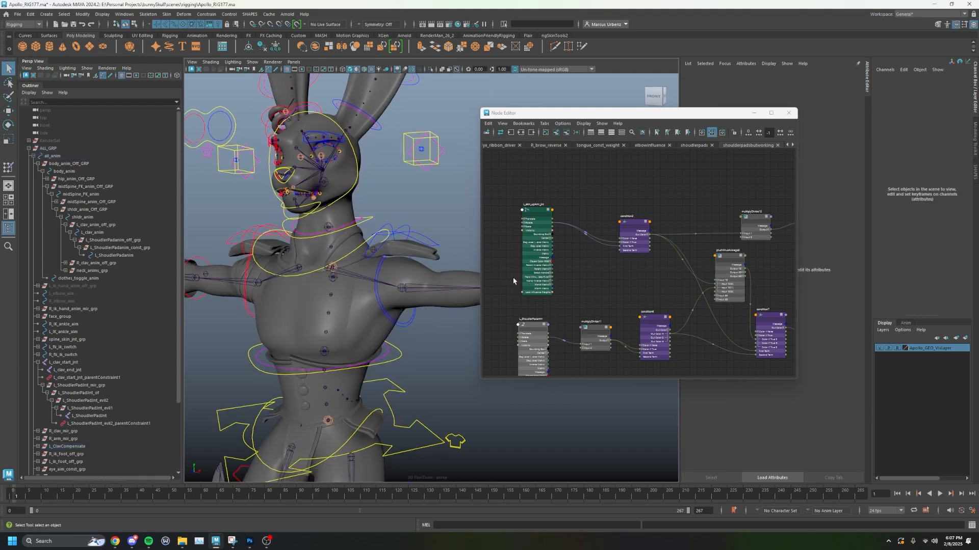
- Inspect the left shoulder pad control and the left upper arm control by selecting each in turn
{"action": "left_click", "coordinate": [424, 239]}
{"action": "left_click_drag", "start_coordinate": [424, 239], "coordinate": [423, 259], "text": "alt"}
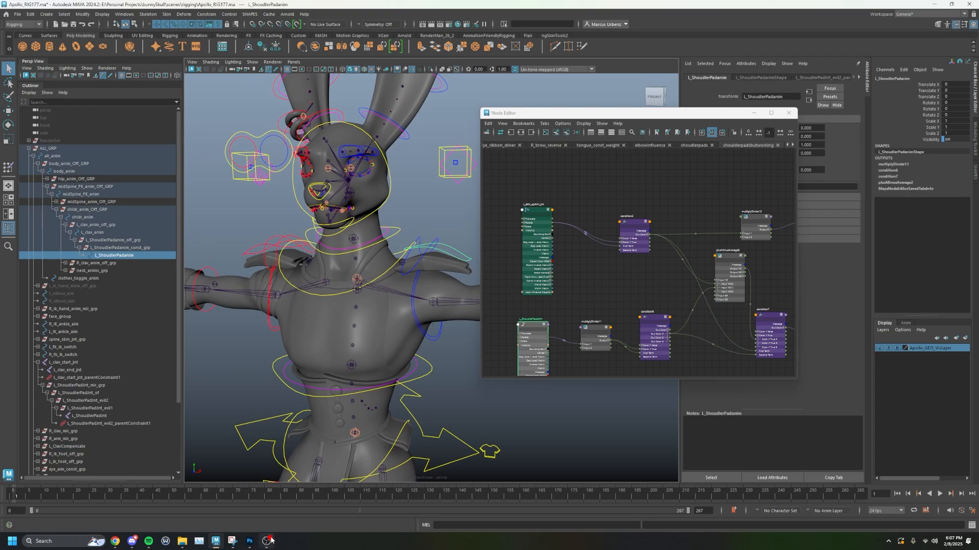
{"action": "left_click", "coordinate": [437, 342]}
{"action": "left_click", "coordinate": [438, 340]}
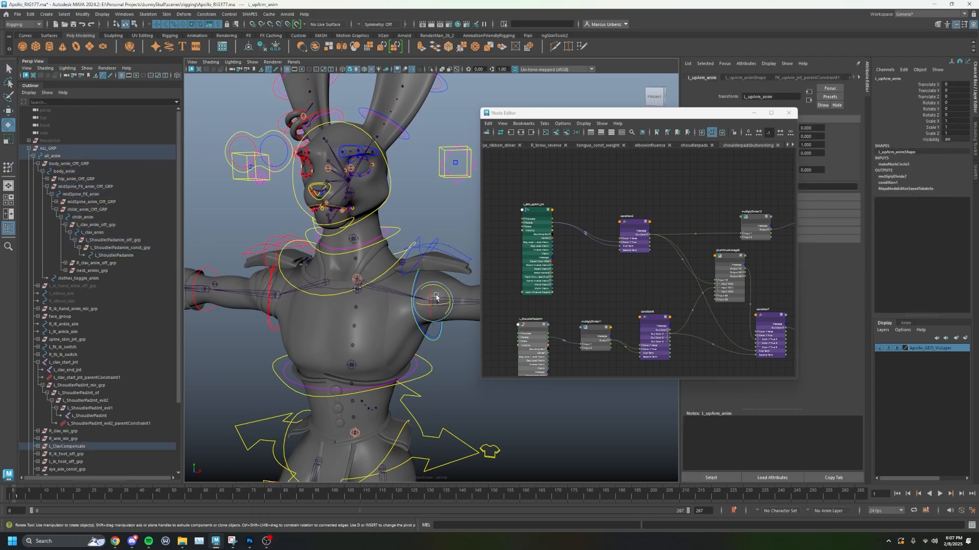
{"action": "key", "text": "f"}
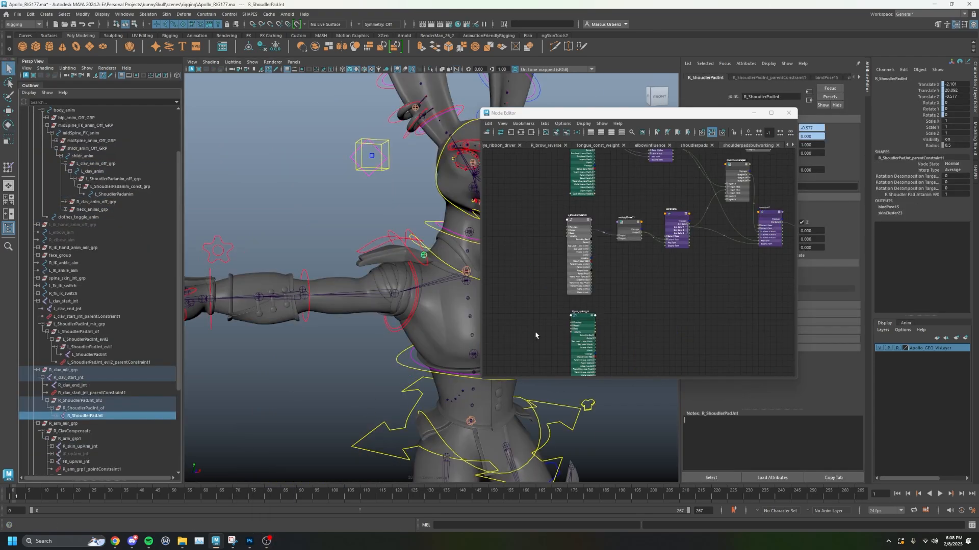
- Examine the two groups the left-side network drives: the pad control's const group and the extra group above the pad joint
{"action": "scroll", "coordinate": [607, 291], "scroll_direction": "down", "scroll_amount": 2}
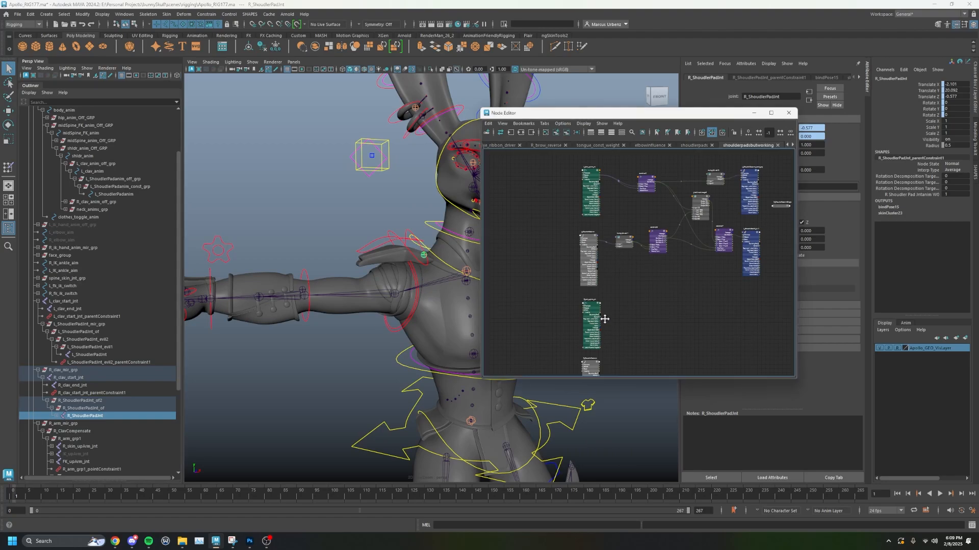
{"action": "middle_click_drag", "start_coordinate": [603, 319], "coordinate": [601, 266]}
{"action": "scroll", "coordinate": [624, 245], "scroll_direction": "up", "scroll_amount": 5}
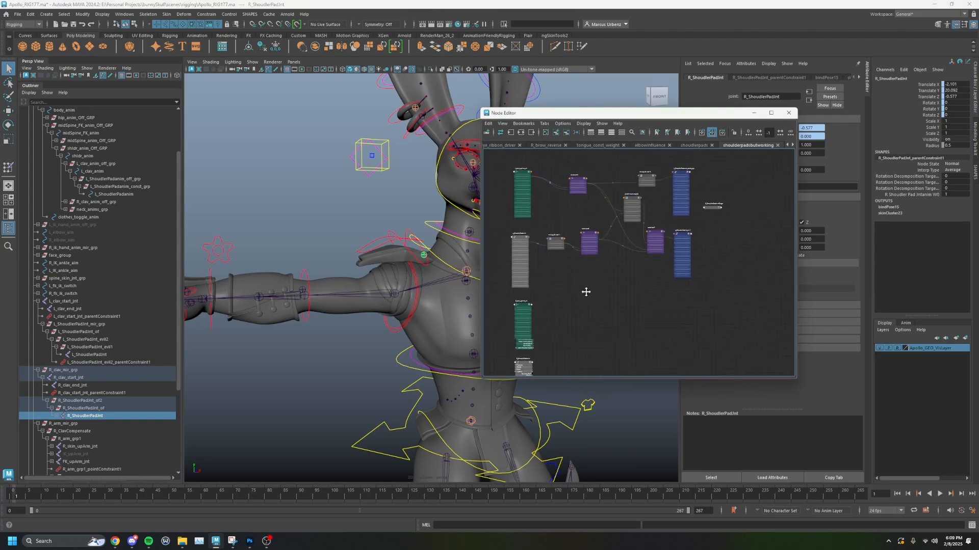
{"action": "left_click", "coordinate": [647, 209]}
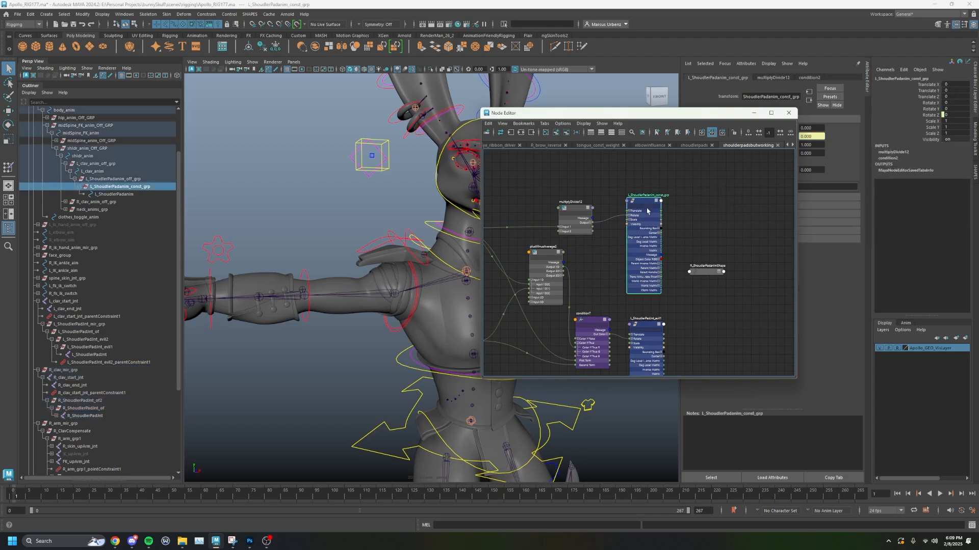
{"action": "middle_click_drag", "start_coordinate": [672, 305], "coordinate": [672, 250]}
{"action": "left_click", "coordinate": [646, 306]}
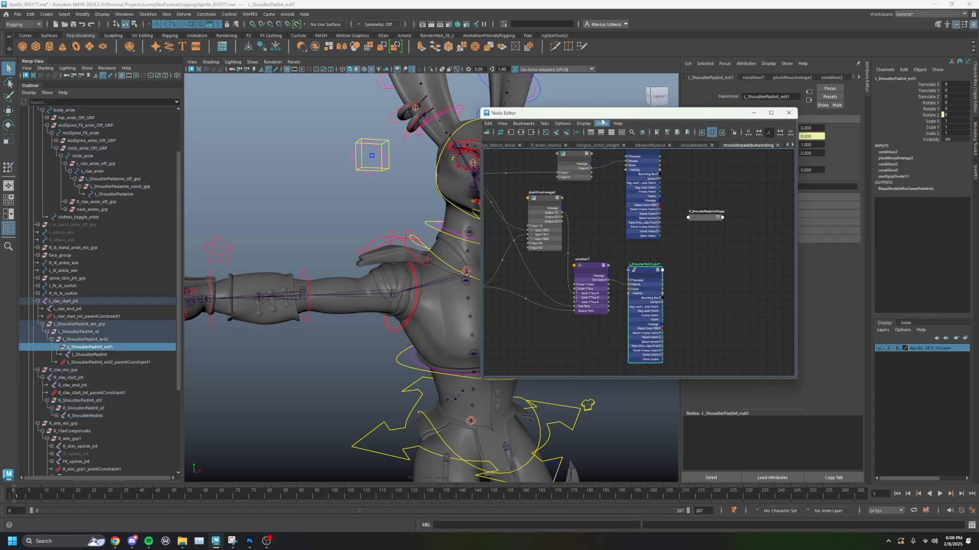
- Move the Node Editor clear of the character and review the two extra groups above the left shoulder pad joint
{"action": "left_click_drag", "start_coordinate": [603, 116], "coordinate": [732, 132]}
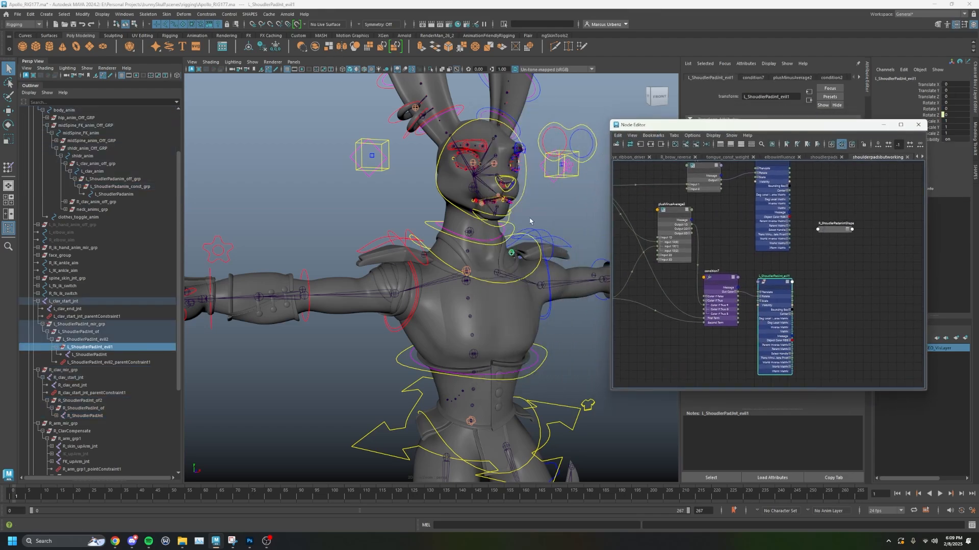
{"action": "scroll", "coordinate": [663, 292], "scroll_direction": "down", "scroll_amount": 2}
{"action": "middle_click_drag", "start_coordinate": [661, 291], "coordinate": [743, 286], "text": "alt"}
{"action": "middle_click_drag", "start_coordinate": [646, 254], "coordinate": [695, 251], "text": "alt"}
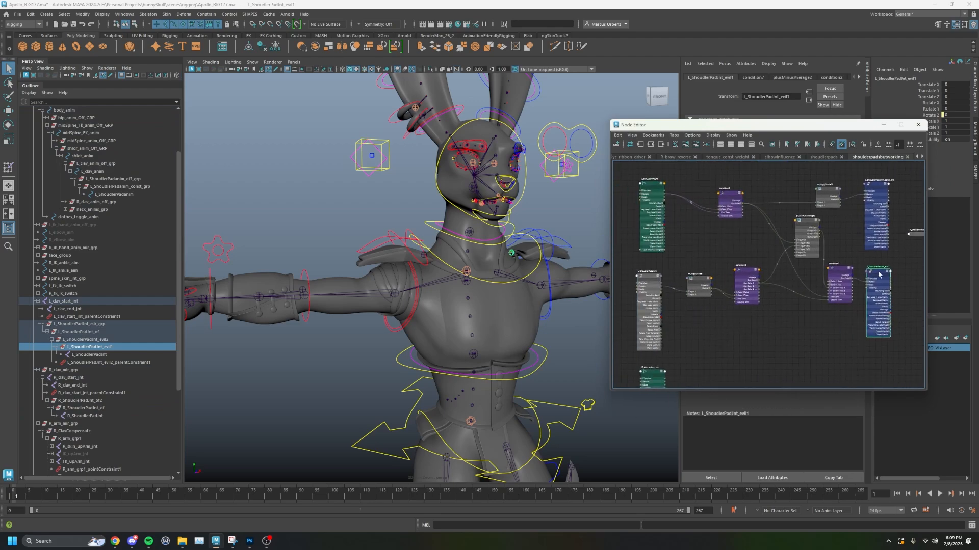
{"action": "scroll", "coordinate": [884, 272], "scroll_direction": "up", "scroll_amount": 3}
{"action": "left_click_drag", "start_coordinate": [874, 275], "coordinate": [874, 263]}
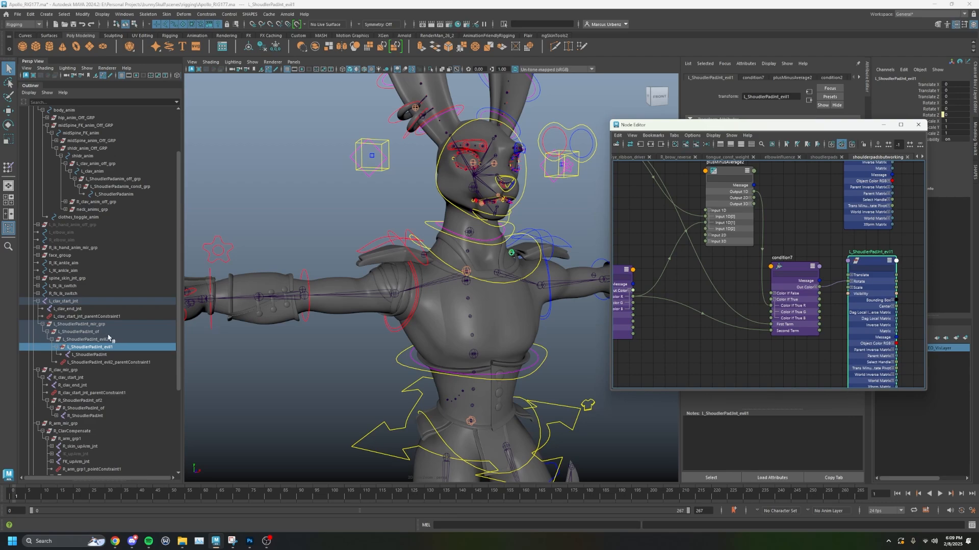
{"action": "left_click", "coordinate": [91, 355]}
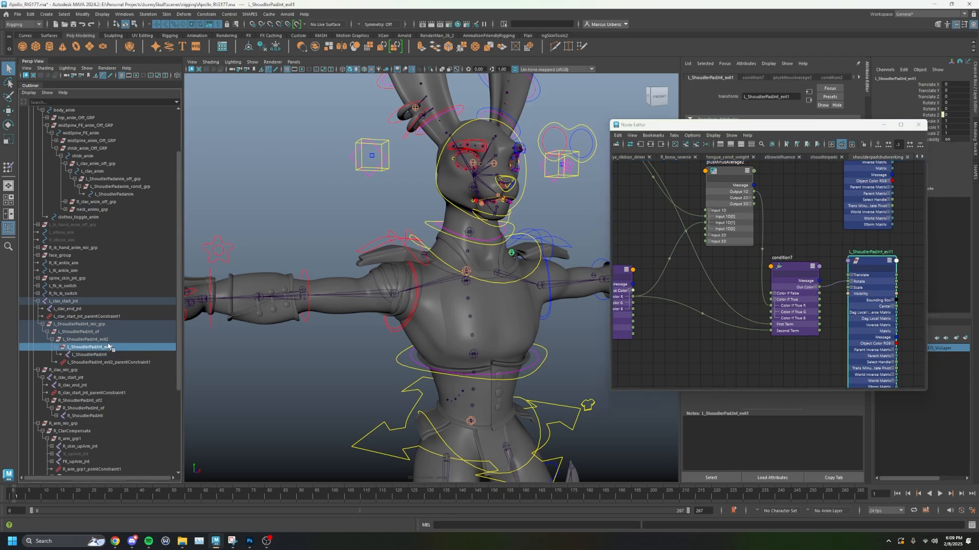
{"action": "left_click", "coordinate": [112, 340]}
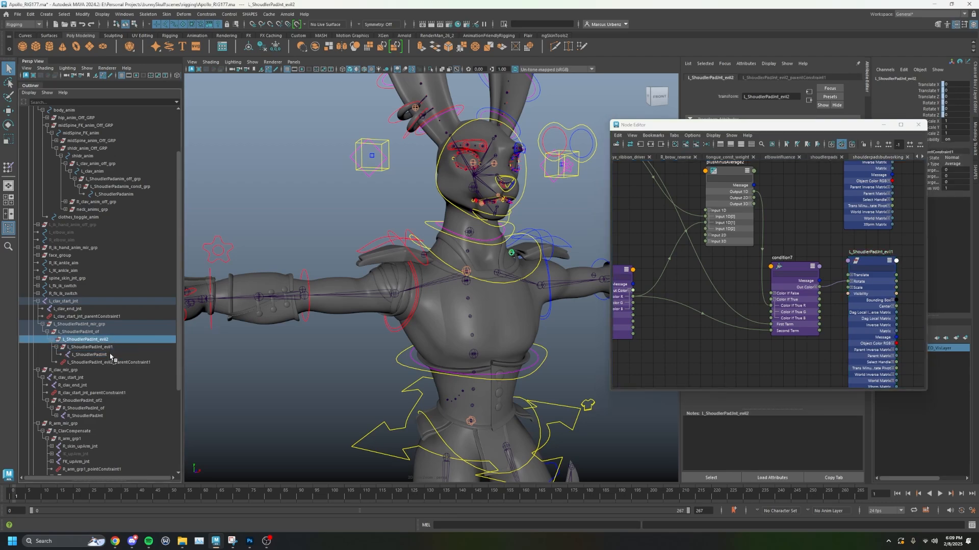
- Test-rotate the right shoulder pad control and undo the rotation
{"action": "left_click", "coordinate": [378, 244]}
{"action": "key", "text": "e"}
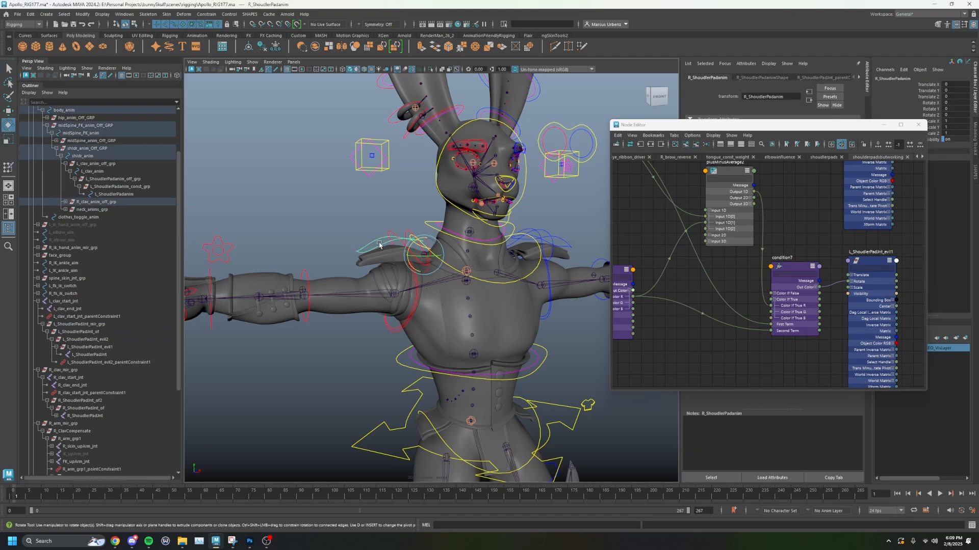
{"action": "left_click_drag", "start_coordinate": [409, 249], "coordinate": [413, 239]}
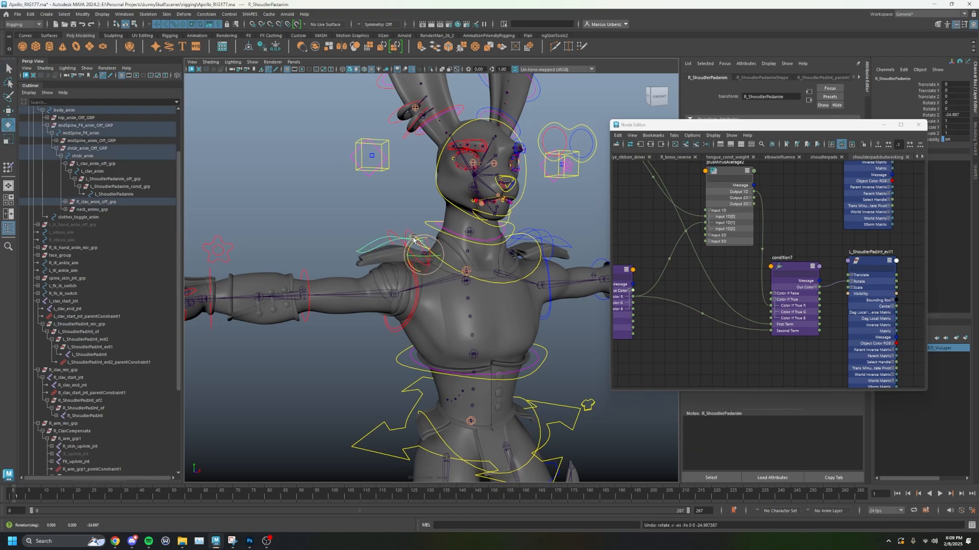
- Group the right shoulder pad joint R_ShoudlerPadJnt under a new parent group
{"action": "left_click", "coordinate": [120, 363]}
{"action": "left_click", "coordinate": [85, 416]}
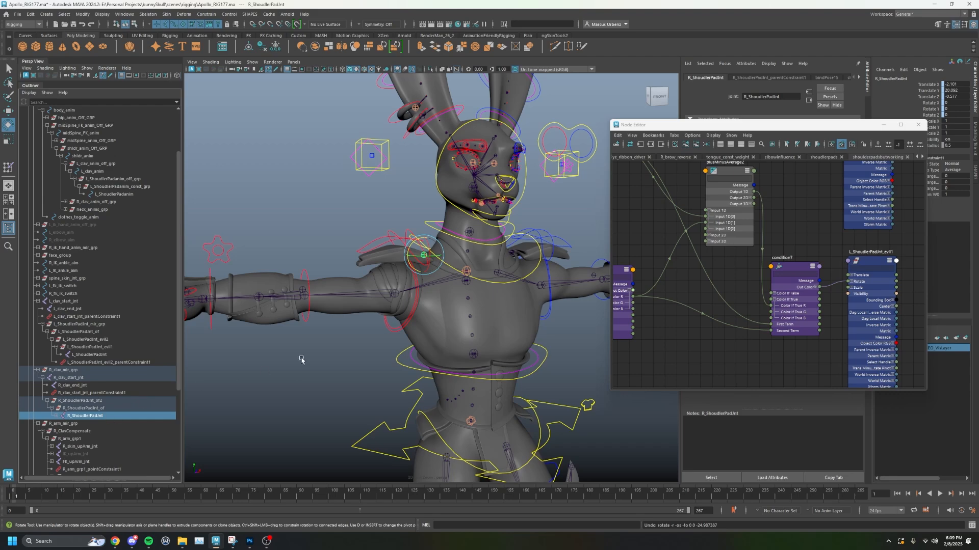
{"action": "left_click_drag", "start_coordinate": [301, 360], "coordinate": [321, 360], "text": "alt"}
{"action": "key", "text": "ctrl+g"}
{"action": "key", "text": "w"}
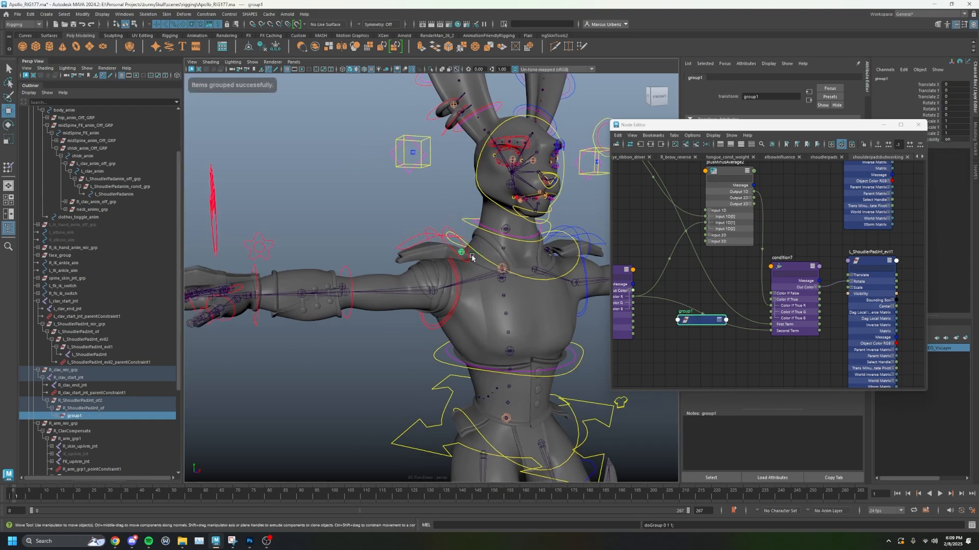
{"action": "key", "text": "a"}
{"action": "key", "text": "f"}
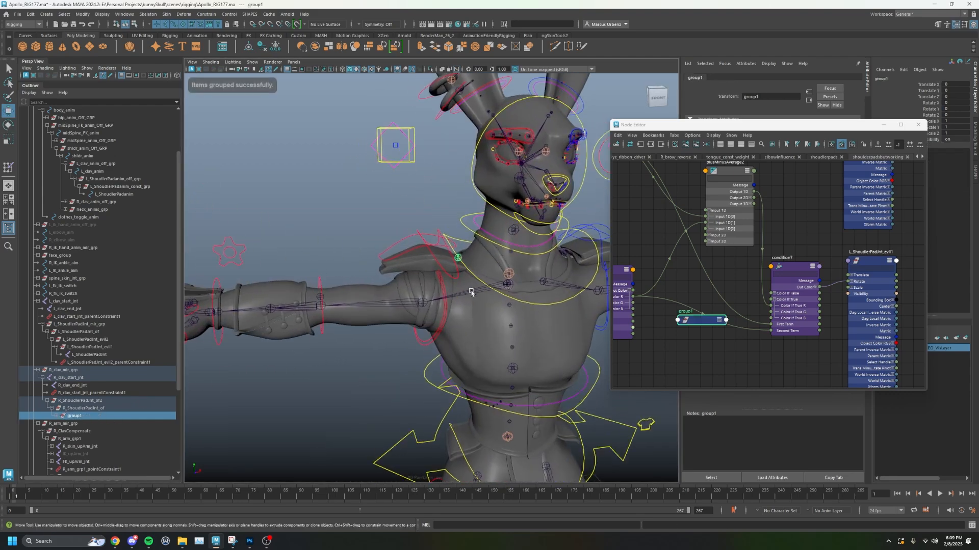
- Minimise the Node Editor and match the new group's pivot to the right shoulder pad joint
{"action": "left_click", "coordinate": [884, 126]}
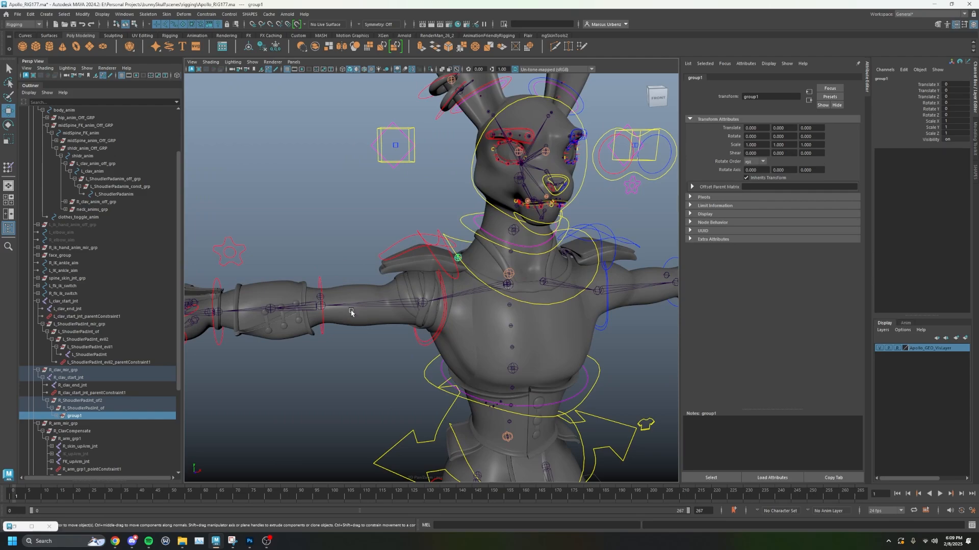
{"action": "left_click", "coordinate": [56, 417]}
{"action": "left_click", "coordinate": [92, 423]}
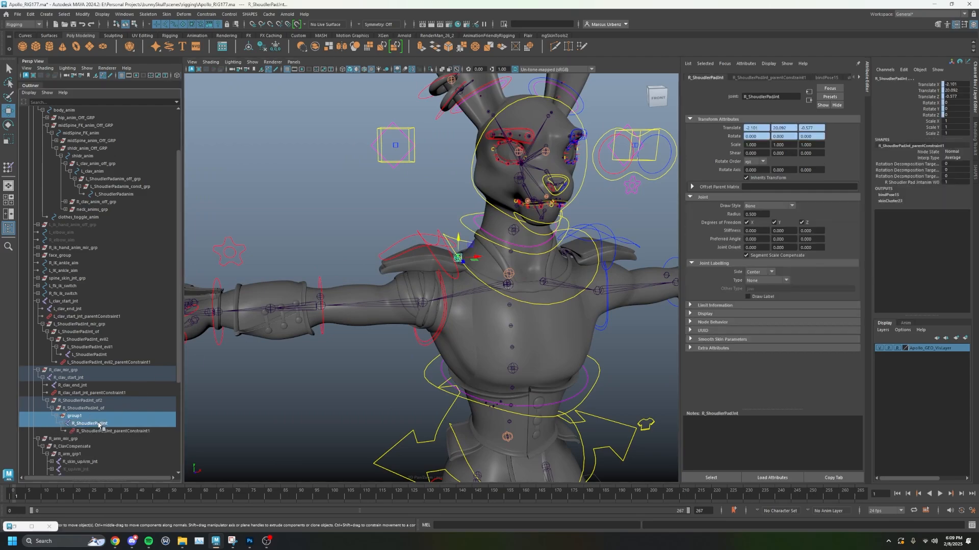
{"action": "left_click", "coordinate": [83, 14]}
{"action": "mouse_move", "coordinate": [127, 58]}
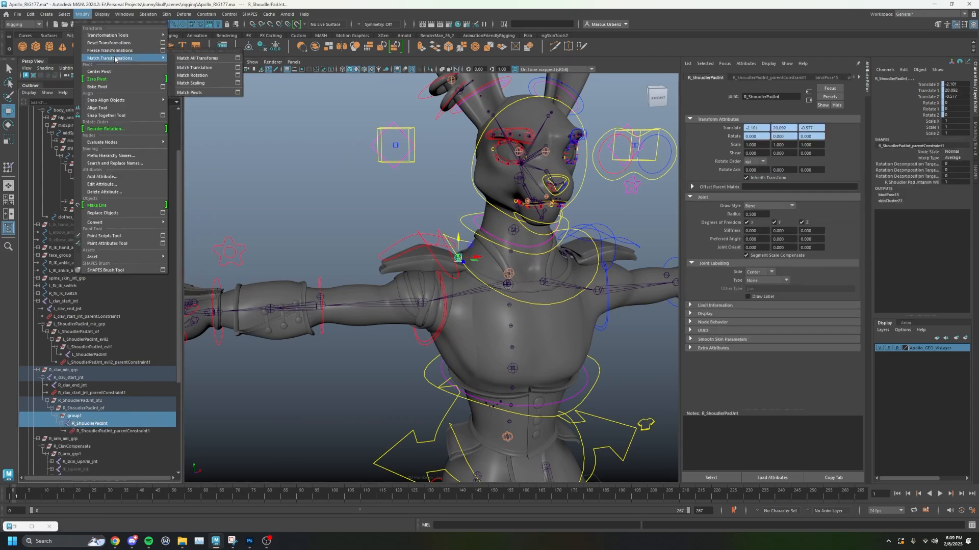
{"action": "left_click", "coordinate": [202, 97]}
{"action": "left_click", "coordinate": [98, 416]}
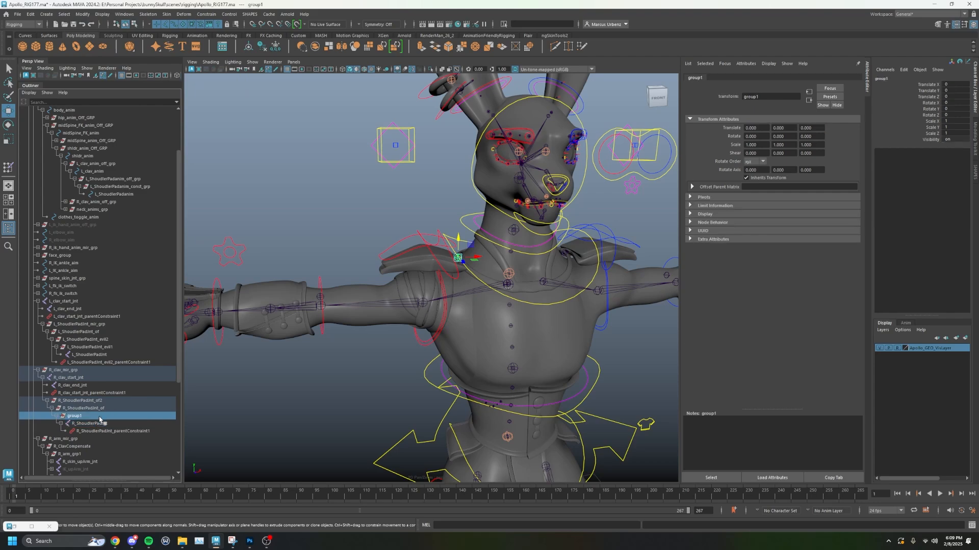
- Add a second group directly above the right shoulder pad joint, inside the first new group
{"action": "left_click", "coordinate": [97, 423]}
{"action": "key", "text": "ctrl+g"}
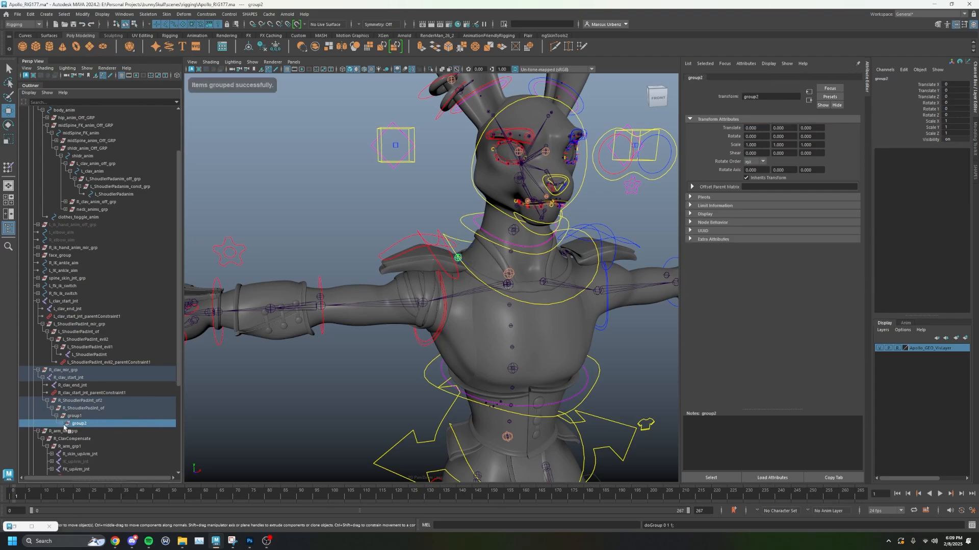
- Expand the inner new group and examine the hierarchy of both new groups and the right shoulder pad joint
{"action": "left_click", "coordinate": [61, 423], "text": "shift"}
{"action": "left_click", "coordinate": [93, 431]}
{"action": "left_click", "coordinate": [97, 425]}
{"action": "left_click", "coordinate": [99, 432]}
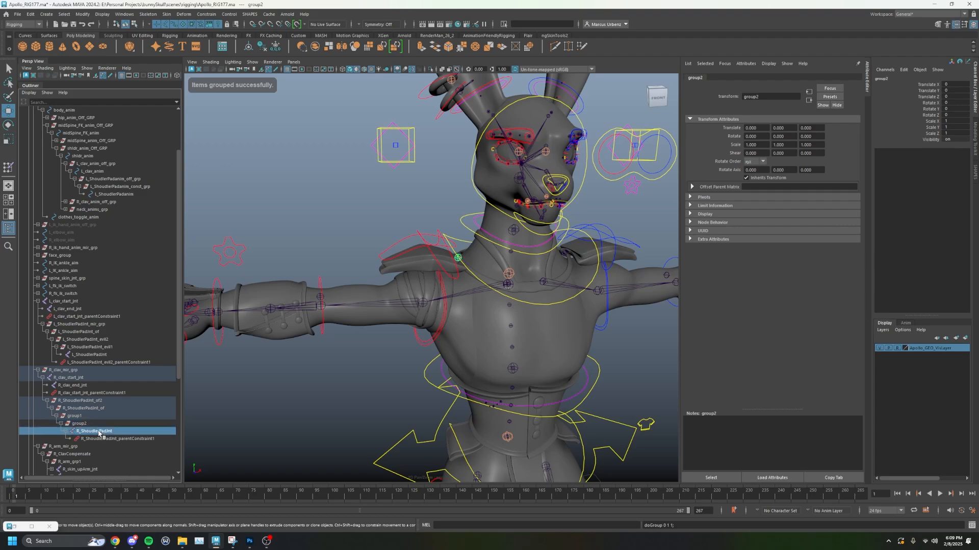
{"action": "left_click", "coordinate": [99, 424]}
{"action": "left_click", "coordinate": [98, 431]}
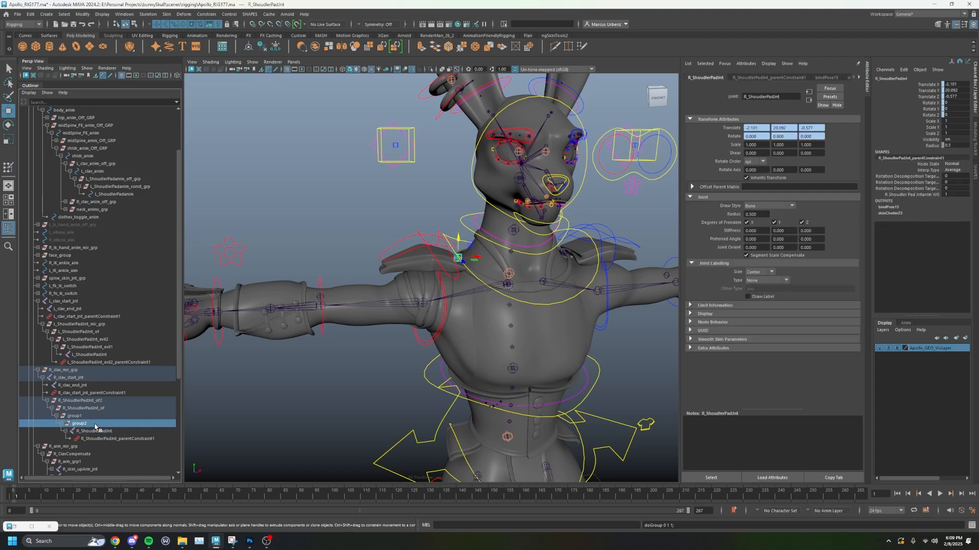
{"action": "left_click", "coordinate": [96, 426]}
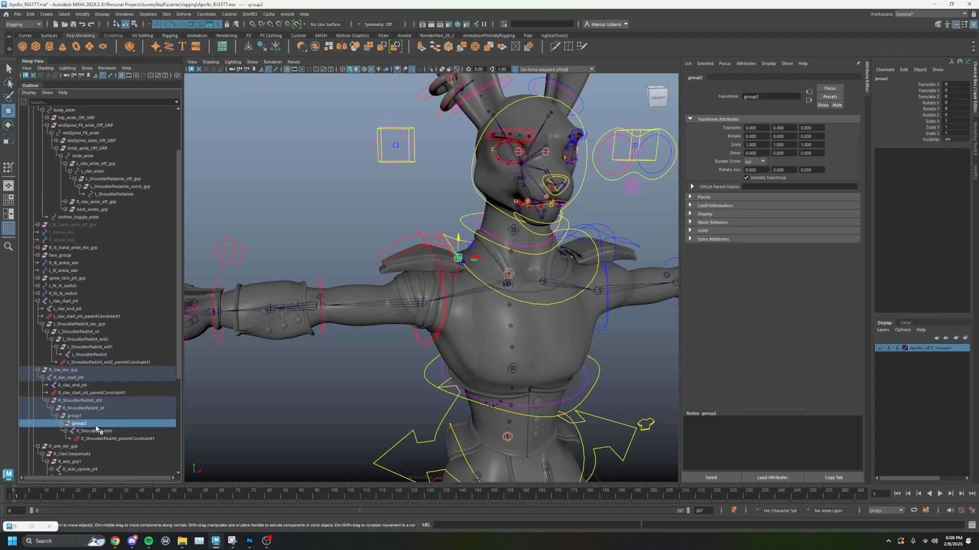
{"action": "left_click", "coordinate": [98, 432]}
{"action": "left_click", "coordinate": [97, 424]}
{"action": "left_click", "coordinate": [100, 417]}
{"action": "left_click", "coordinate": [100, 424]}
{"action": "left_click", "coordinate": [109, 432]}
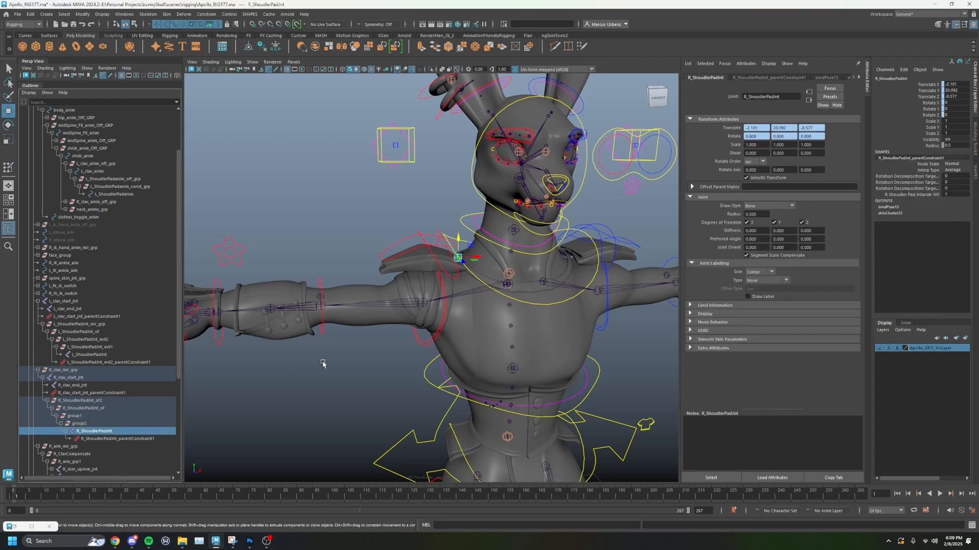
{"action": "left_click", "coordinate": [118, 424]}
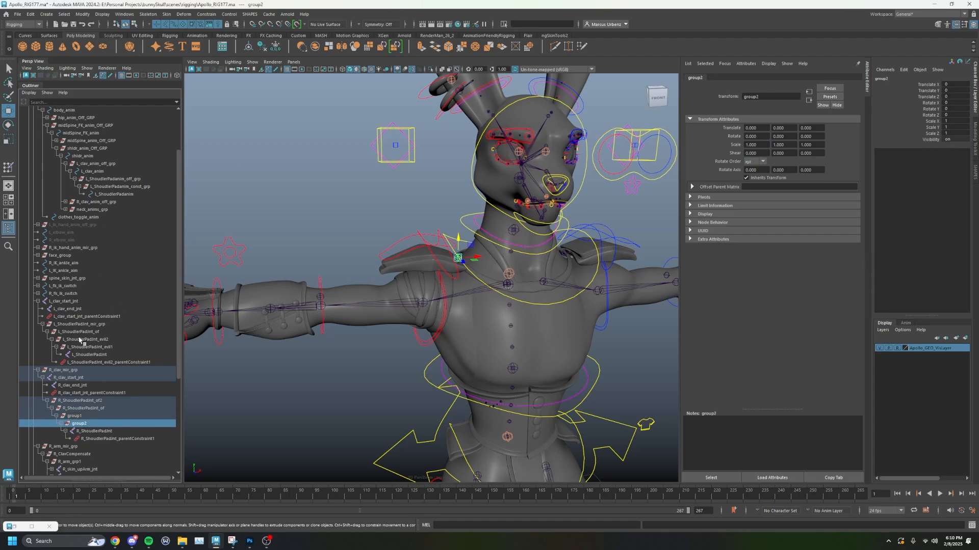
{"action": "double_click", "coordinate": [112, 188]}
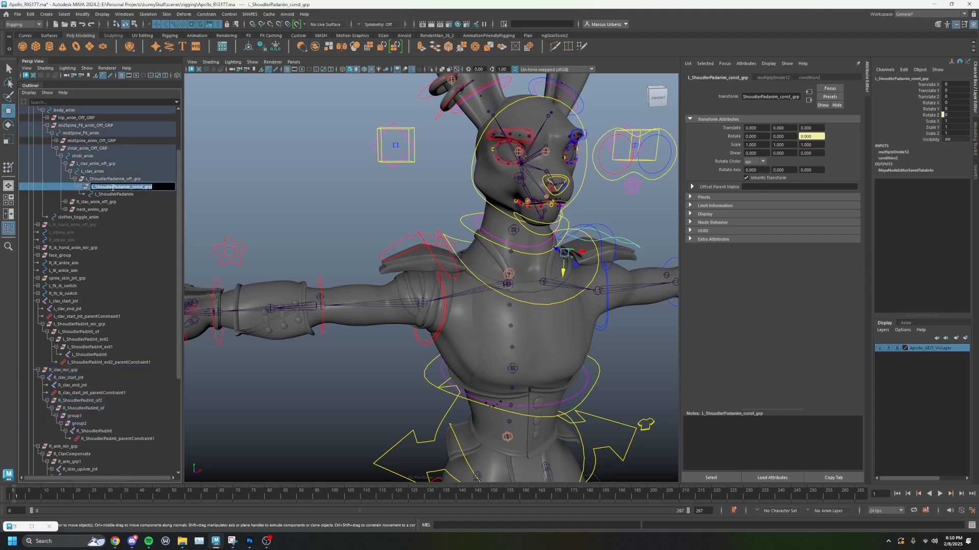
{"action": "double_click", "coordinate": [121, 347]}
{"action": "key", "text": "ctrl+c"}
{"action": "double_click", "coordinate": [94, 432]}
{"action": "key", "text": "ctrl+v"}
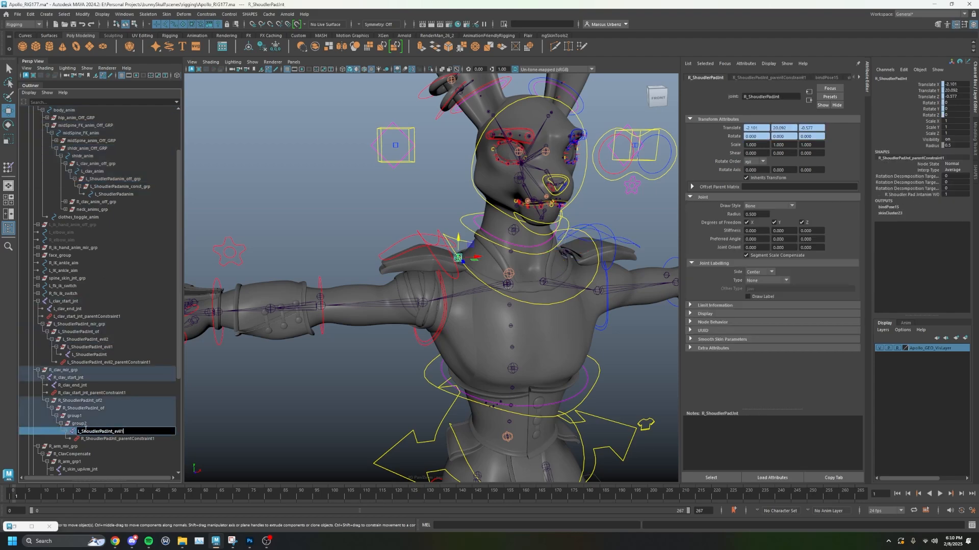
{"action": "key", "text": "Return"}
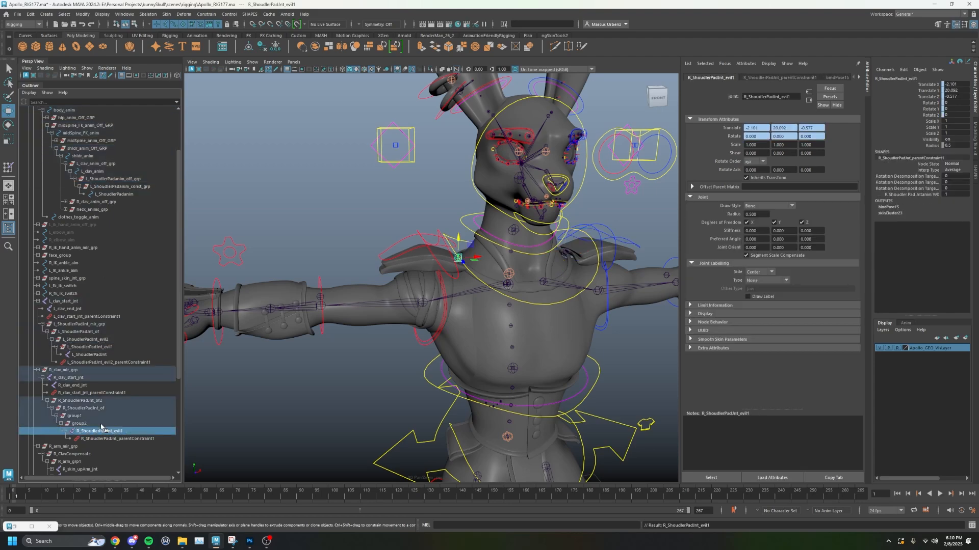
{"action": "double_click", "coordinate": [101, 424]}
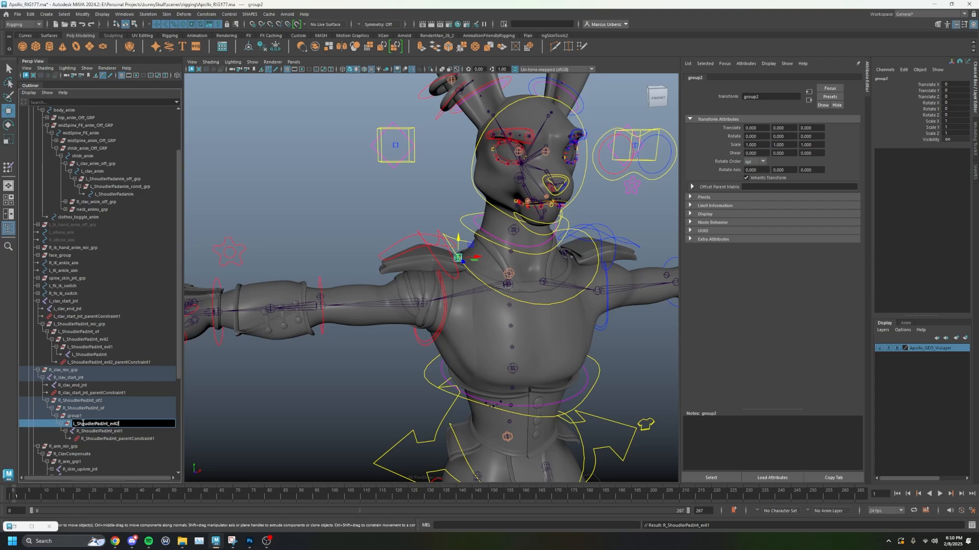
{"action": "key", "text": "Return"}
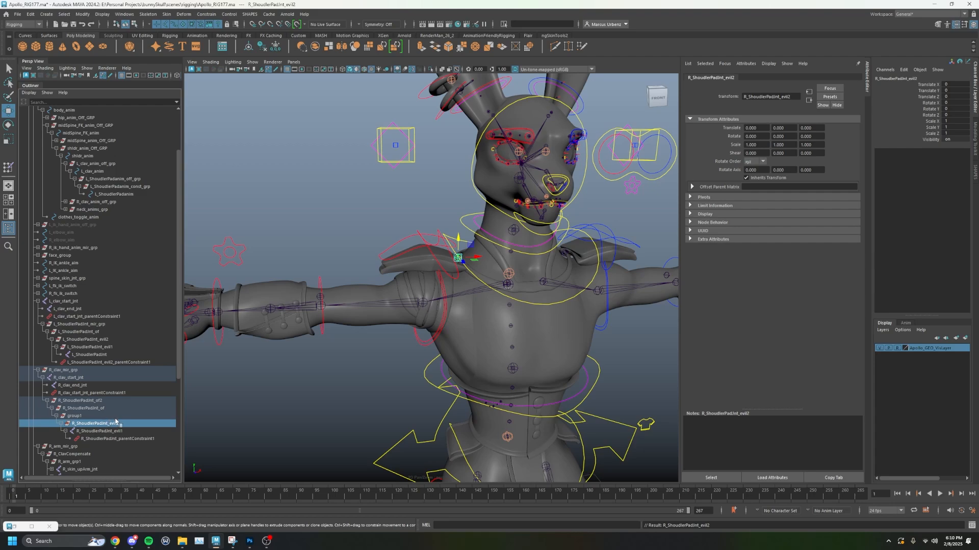
{"action": "key", "text": "ctrl+z"}
{"action": "key", "text": "ctrl+z"}
{"action": "key", "text": "ctrl+z"}
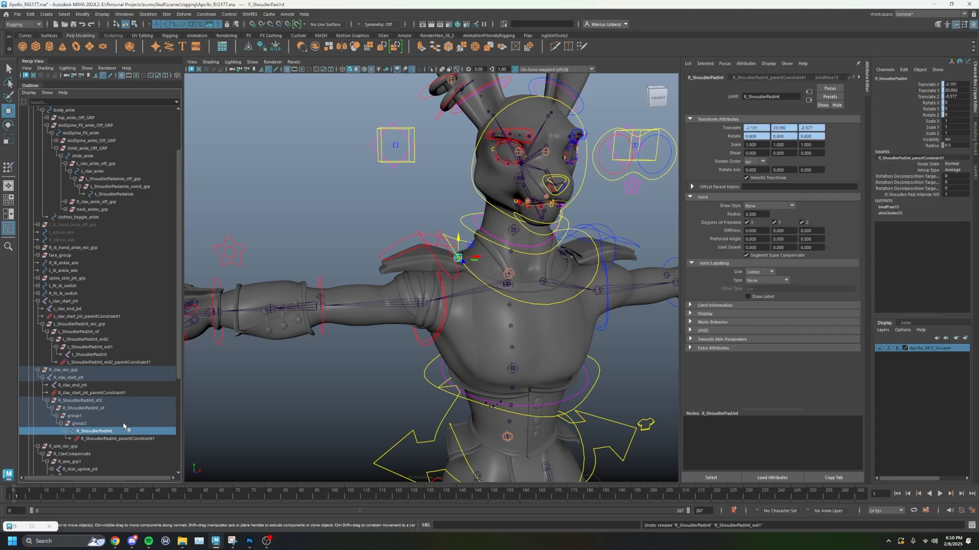
- Rename the inner new group R_ShoudlerPadJnt_evil1 and the outer one R_ShoudlerPadJnt_evil2, based on the left side's group names
{"action": "double_click", "coordinate": [104, 423]}
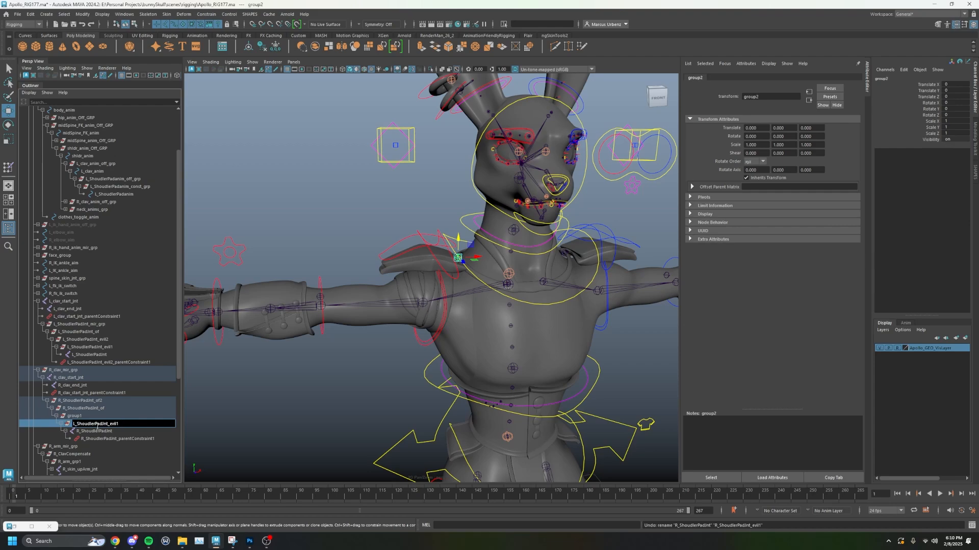
{"action": "key", "text": "Return"}
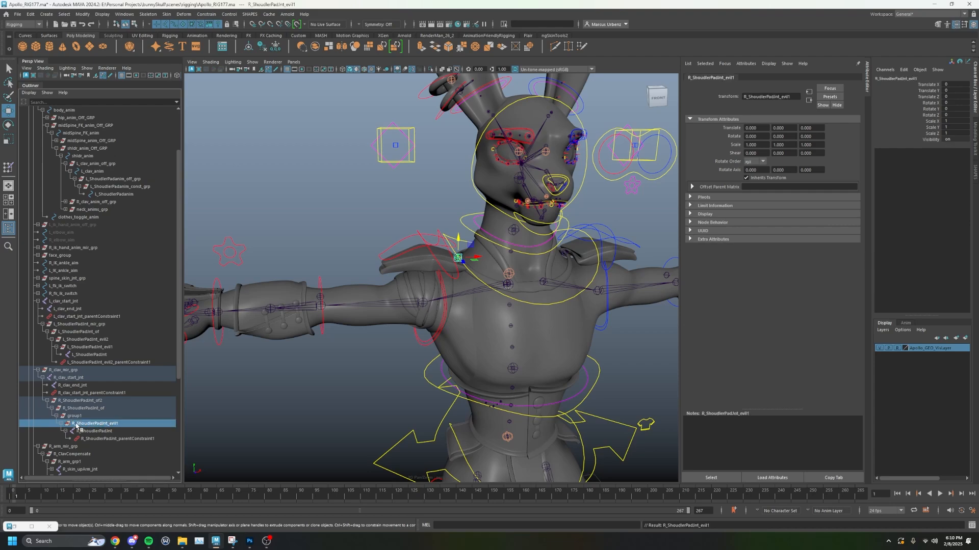
{"action": "double_click", "coordinate": [71, 416]}
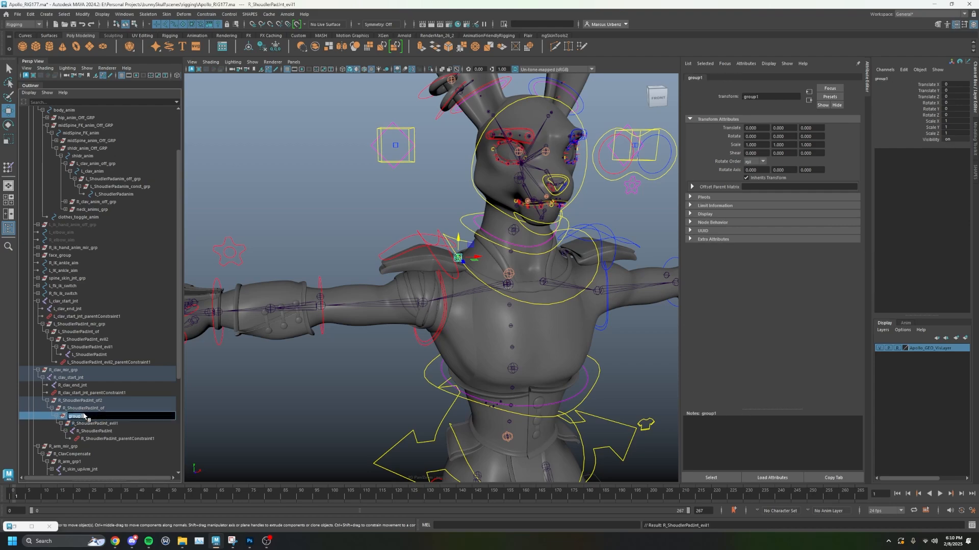
{"action": "key", "text": "ctrl+v"}
{"action": "key", "text": "Return"}
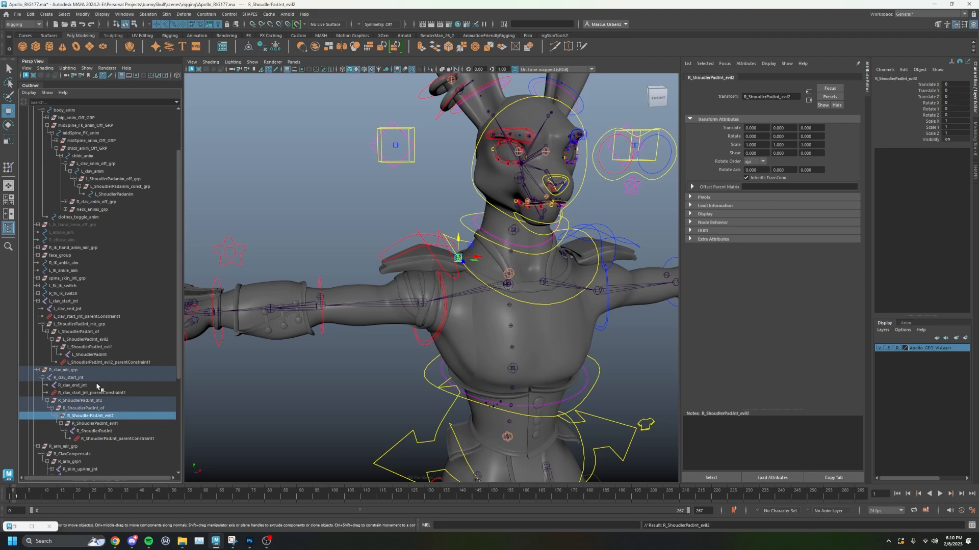
- Delete the parent constraint beneath the right shoulder pad joint
{"action": "key", "text": "Down"}
{"action": "key", "text": "Up"}
{"action": "key", "text": "Up"}
{"action": "key", "text": "Up"}
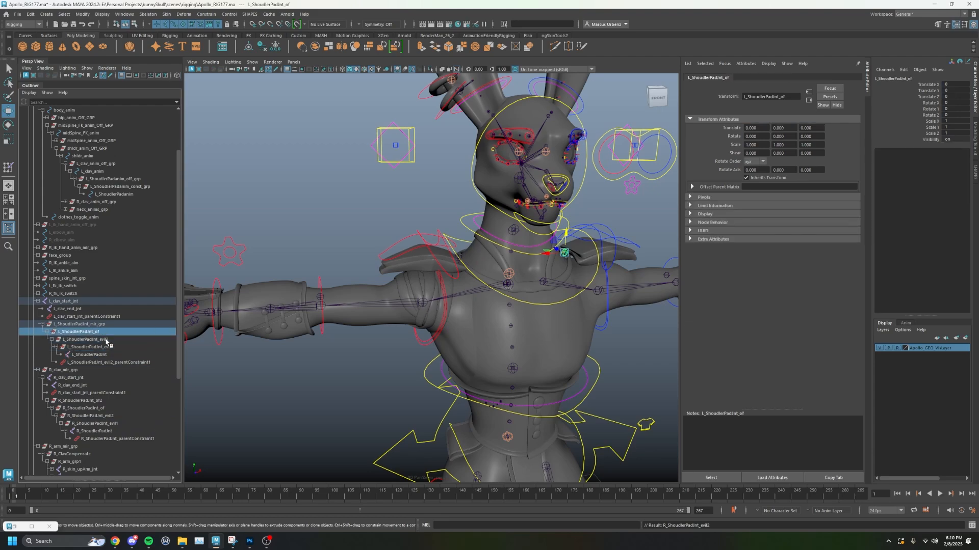
{"action": "left_click", "coordinate": [115, 439]}
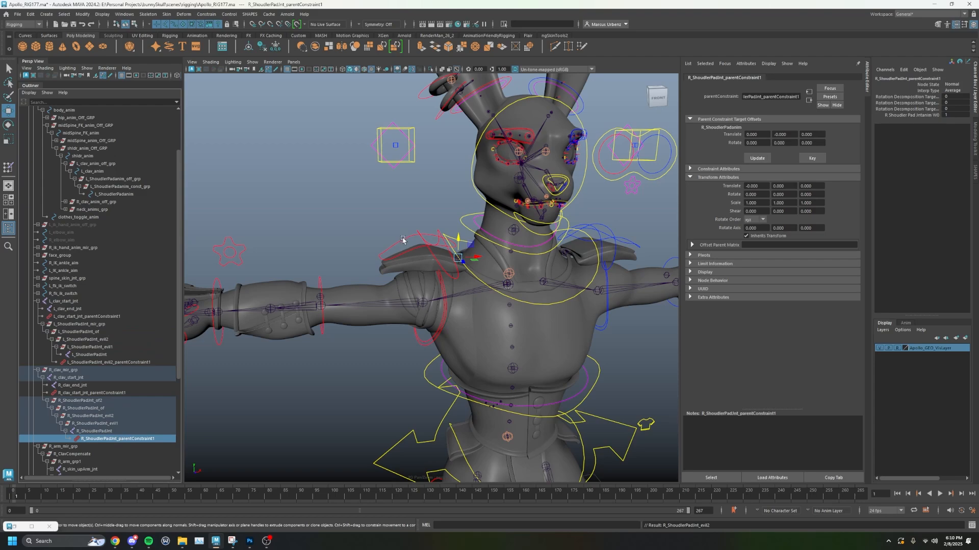
{"action": "left_click_drag", "start_coordinate": [403, 239], "coordinate": [408, 237], "text": "alt"}
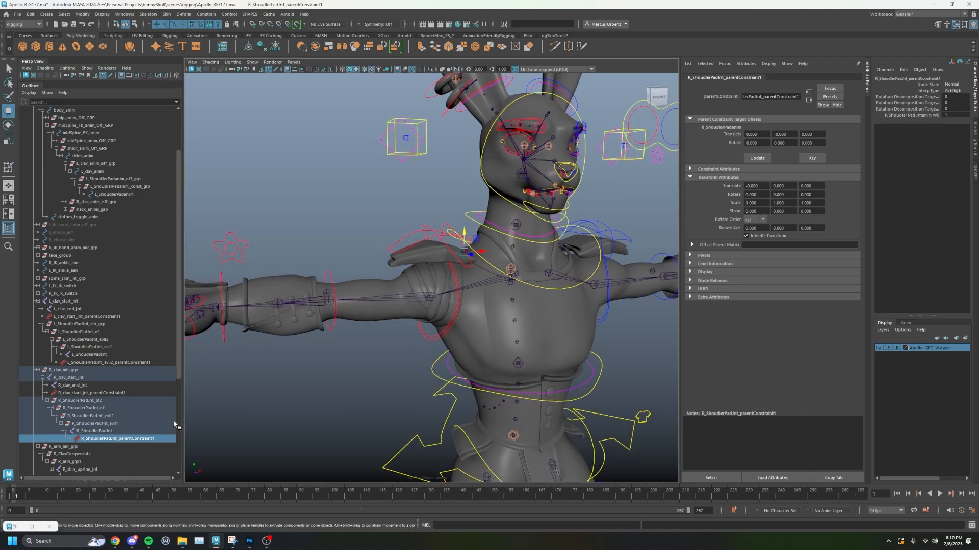
{"action": "left_click", "coordinate": [122, 423]}
{"action": "left_click", "coordinate": [121, 417]}
{"action": "left_click", "coordinate": [122, 426]}
{"action": "left_click", "coordinate": [126, 438]}
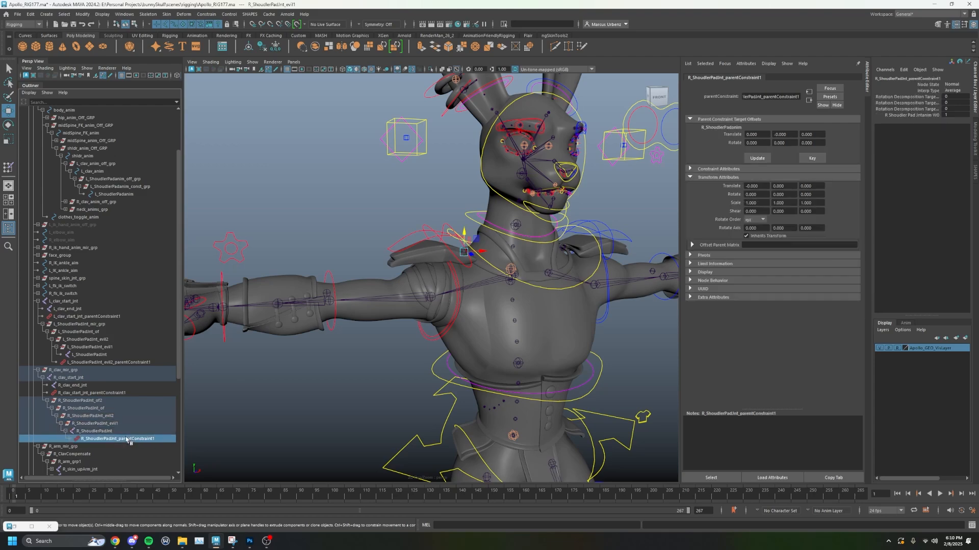
{"action": "key", "text": "Delete"}
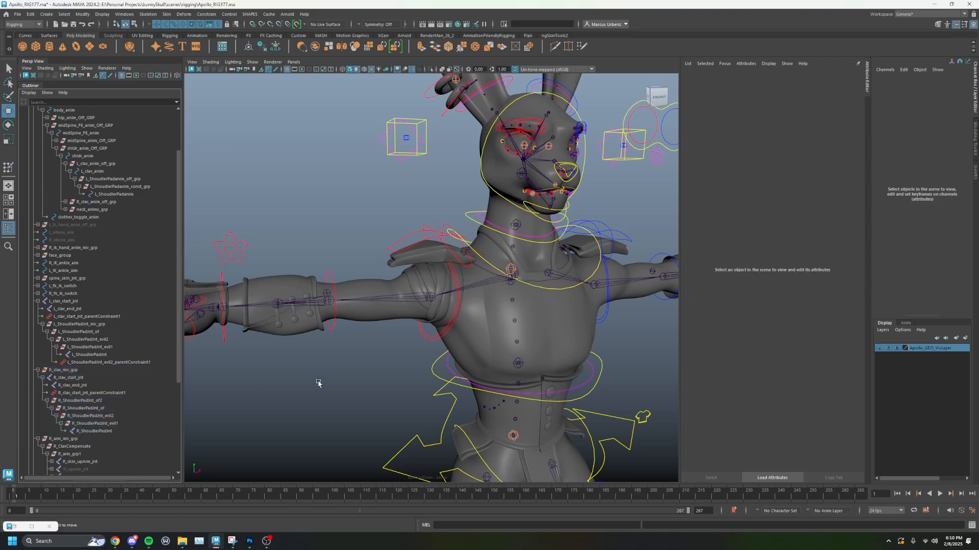
- Parent-constrain the R_ShoudlerPadJnt_evil2 group to the R_ShoudlerPadanim control, using reset constraint options with Maintain offset enabled
{"action": "left_click", "coordinate": [407, 239]}
{"action": "right_click_drag", "start_coordinate": [402, 234], "coordinate": [423, 234], "text": "alt"}
{"action": "key", "text": "f"}
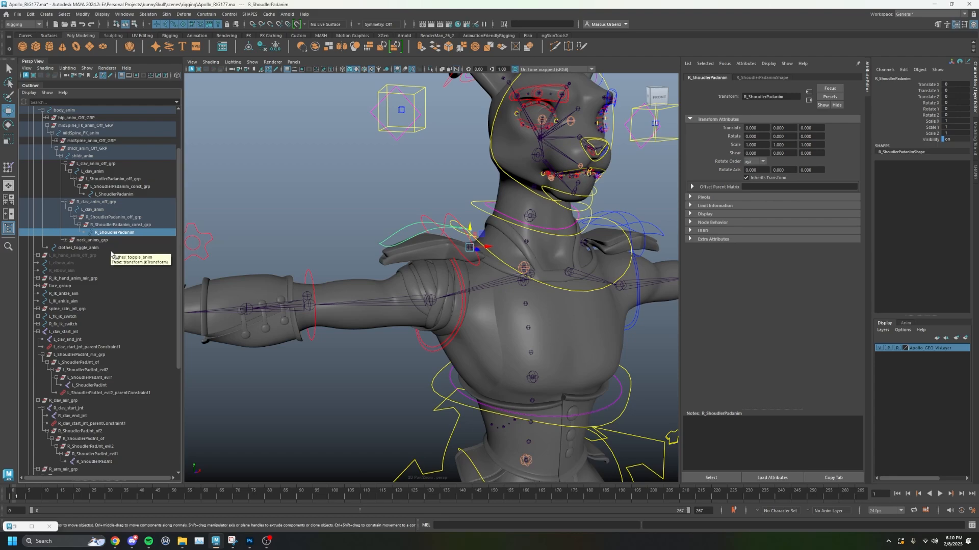
{"action": "scroll", "coordinate": [119, 336], "scroll_direction": "down", "scroll_amount": 3}
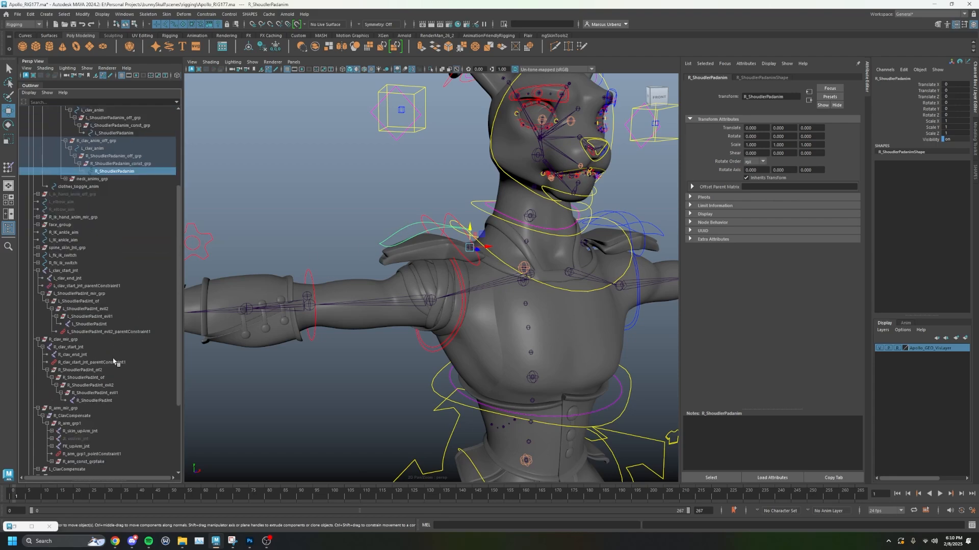
{"action": "left_click", "coordinate": [90, 385], "text": "ctrl"}
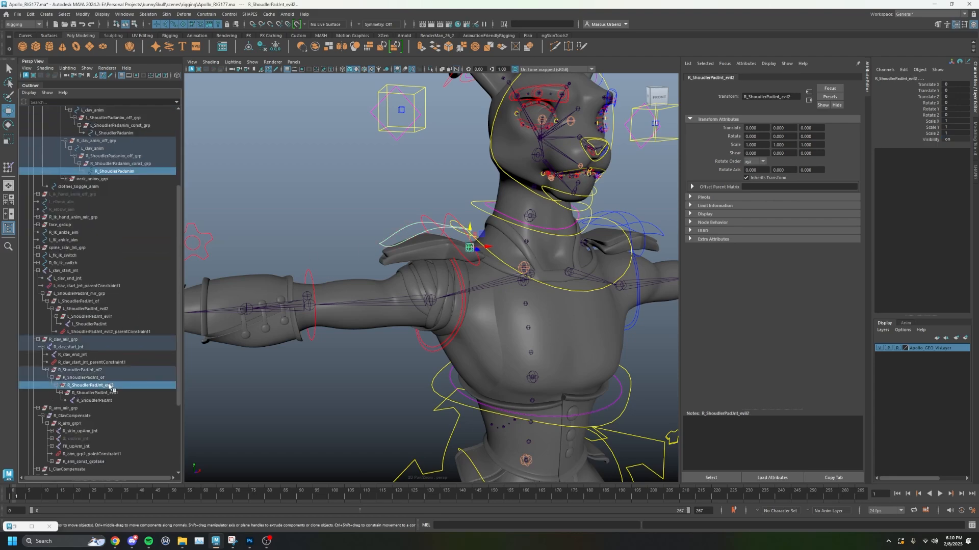
{"action": "key", "text": "ctrl+f"}
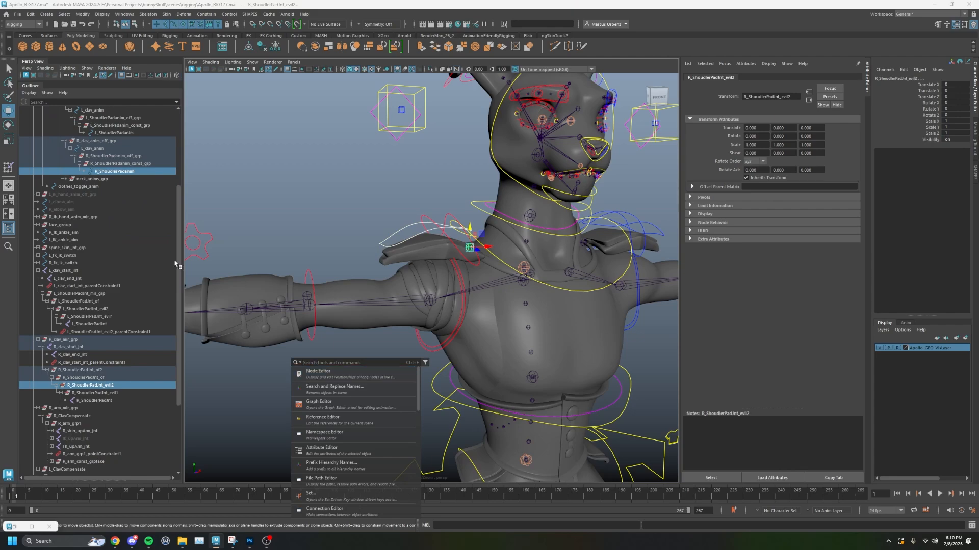
{"action": "left_click", "coordinate": [207, 14]}
{"action": "left_click", "coordinate": [279, 37]}
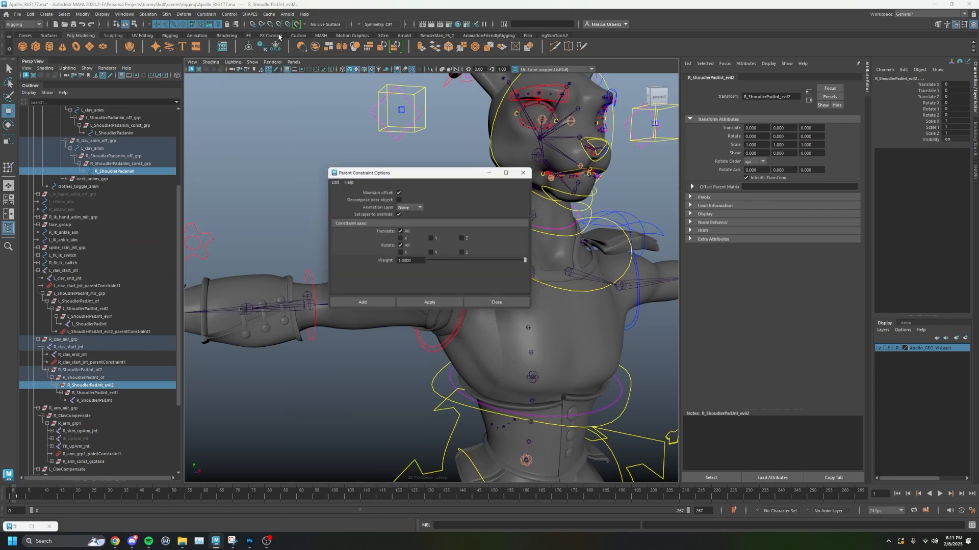
{"action": "left_click", "coordinate": [334, 182]}
{"action": "left_click", "coordinate": [342, 197]}
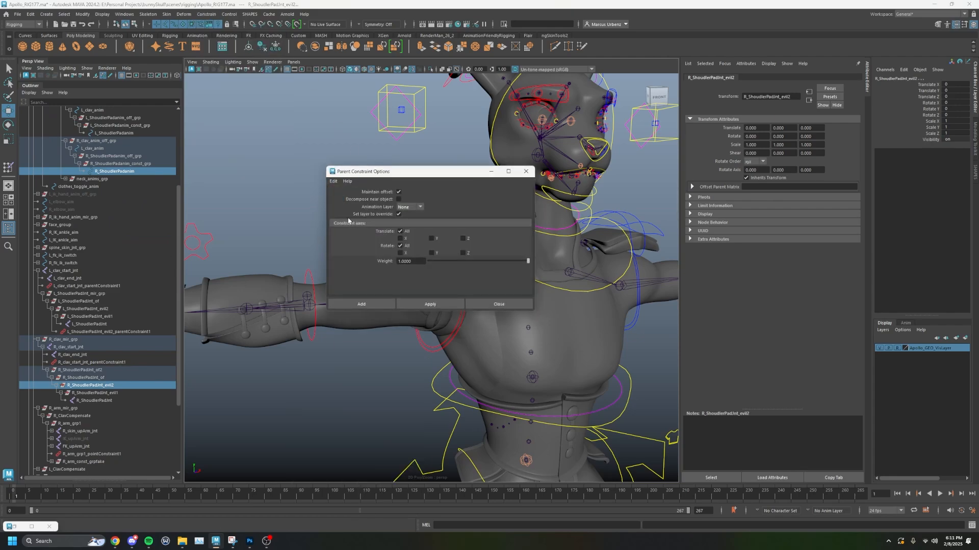
{"action": "left_click", "coordinate": [371, 305]}
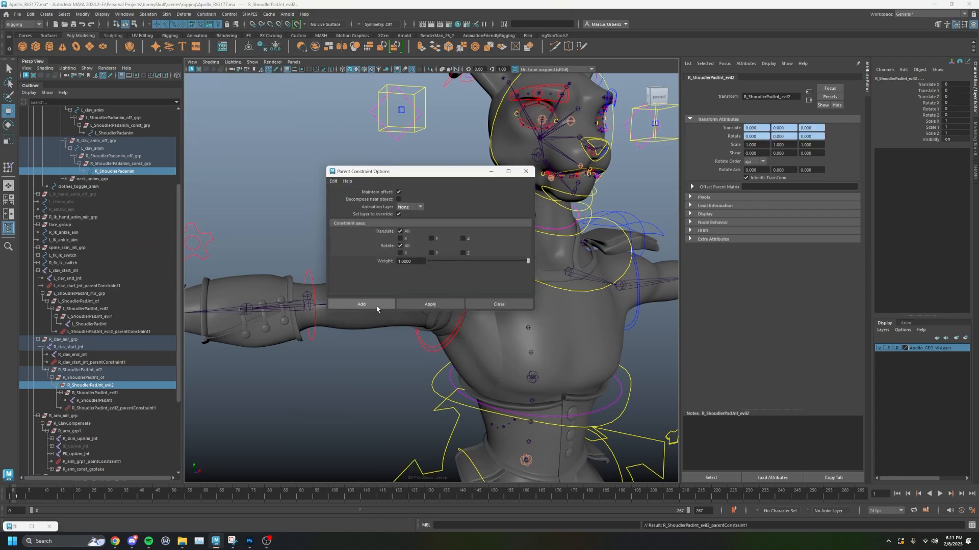
- Compare the right shoulder pad joint's hierarchy with the left side's groups, joint and parent constraint
{"action": "left_click", "coordinate": [94, 401]}
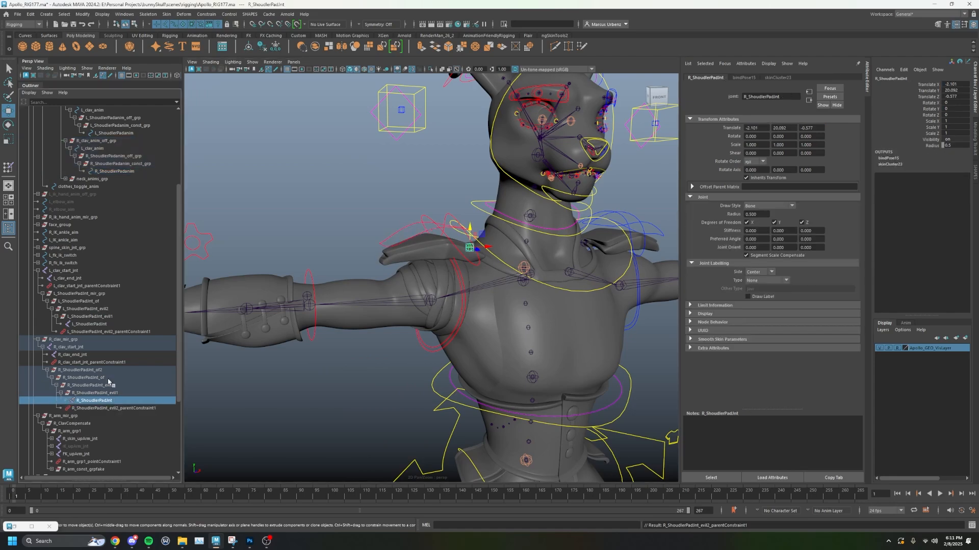
{"action": "left_click", "coordinate": [88, 323]}
{"action": "left_click", "coordinate": [91, 316]}
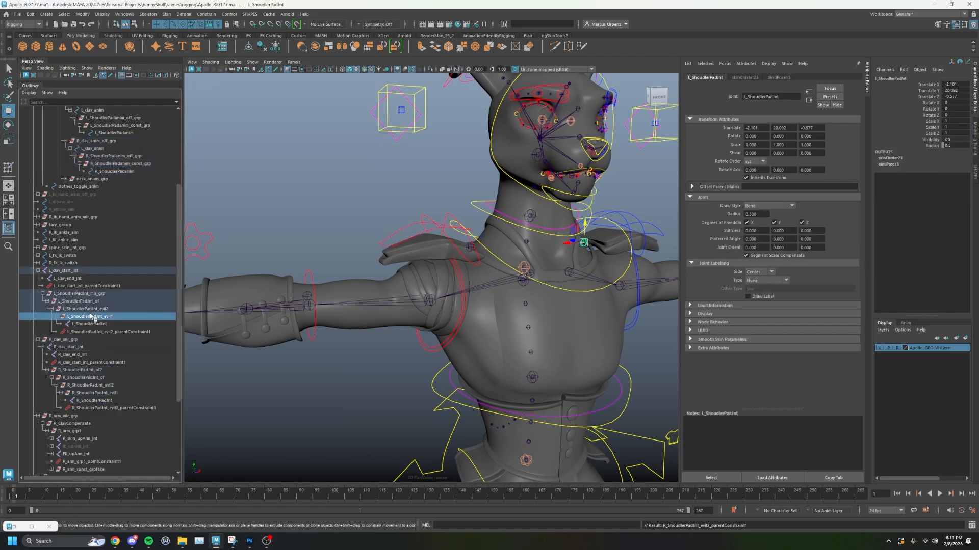
{"action": "left_click", "coordinate": [93, 310]}
{"action": "left_click", "coordinate": [95, 324]}
{"action": "left_click", "coordinate": [103, 330]}
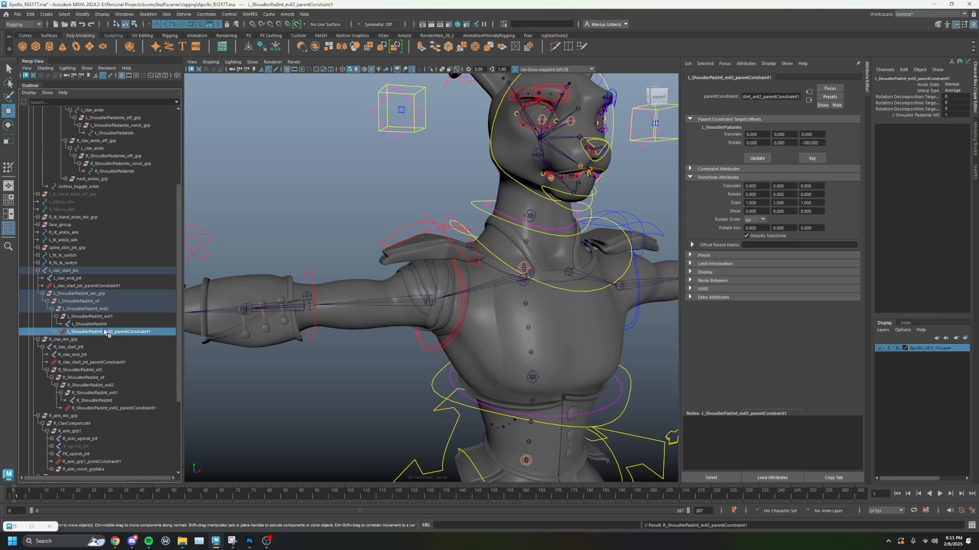
- Test-rotate the right shoulder pad control and the R_ShoudlerPadJnt_evil1 group, and undo the rotations
{"action": "left_click", "coordinate": [403, 236]}
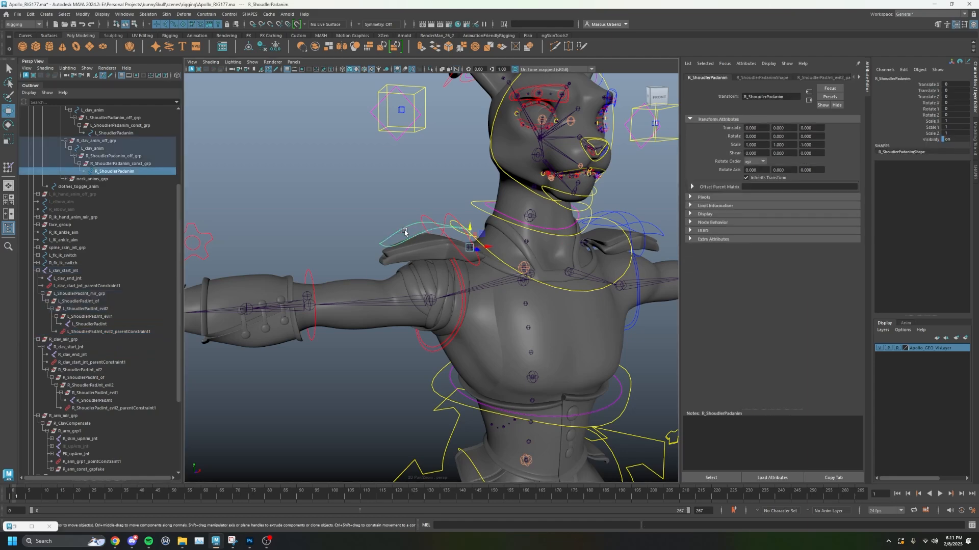
{"action": "key", "text": "e"}
{"action": "mouse_move", "coordinate": [466, 238]}
{"action": "left_mouse_down"}
{"action": "mouse_move", "coordinate": [475, 219]}
{"action": "mouse_move", "coordinate": [468, 252]}
{"action": "mouse_move", "coordinate": [474, 224]}
{"action": "mouse_move", "coordinate": [472, 234]}
{"action": "left_mouse_up"}
{"action": "left_click", "coordinate": [119, 393]}
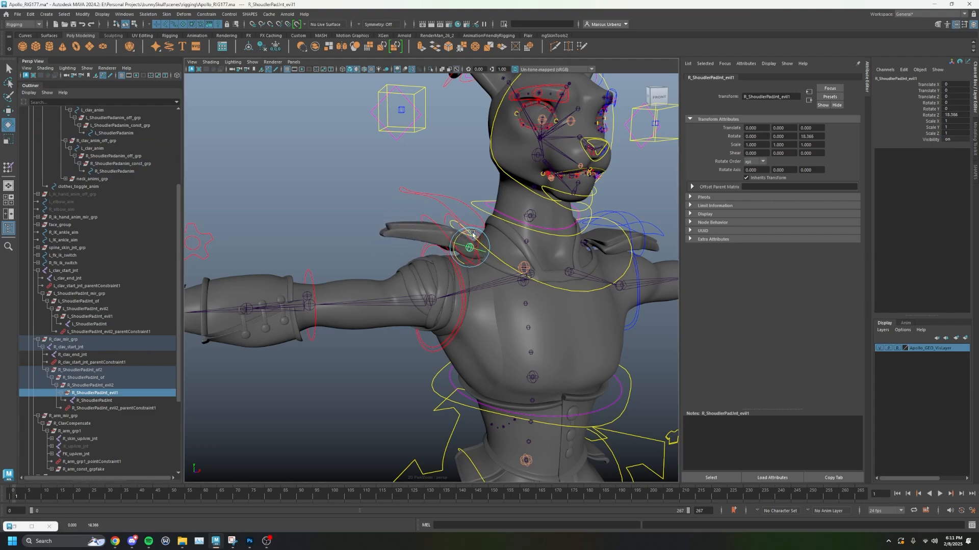
{"action": "key", "text": "ctrl+z"}
{"action": "key", "text": "ctrl+z"}
{"action": "key", "text": "ctrl+z"}
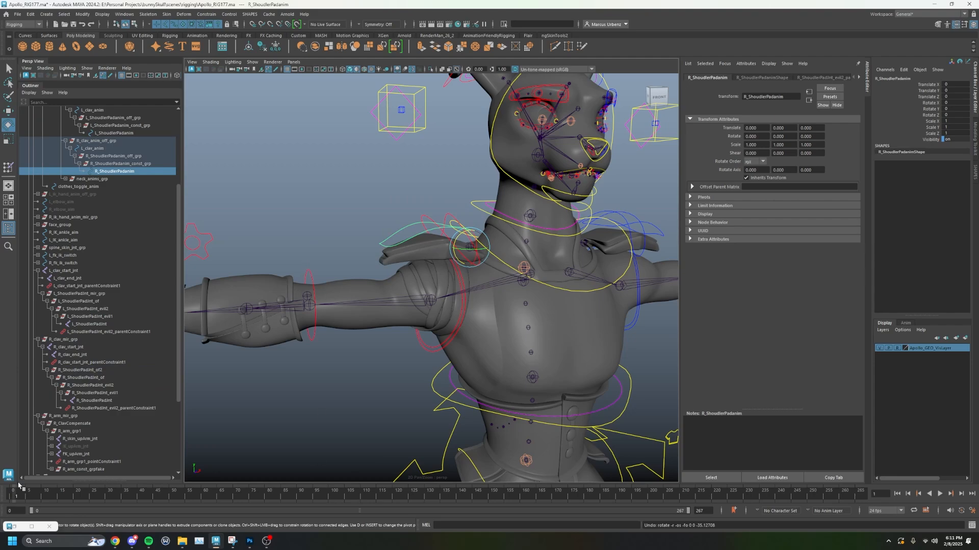
- Restore the Node Editor and remove the R_ShoudlerPadanim node from the shoulderpadsbutworking graph
{"action": "left_click", "coordinate": [14, 527]}
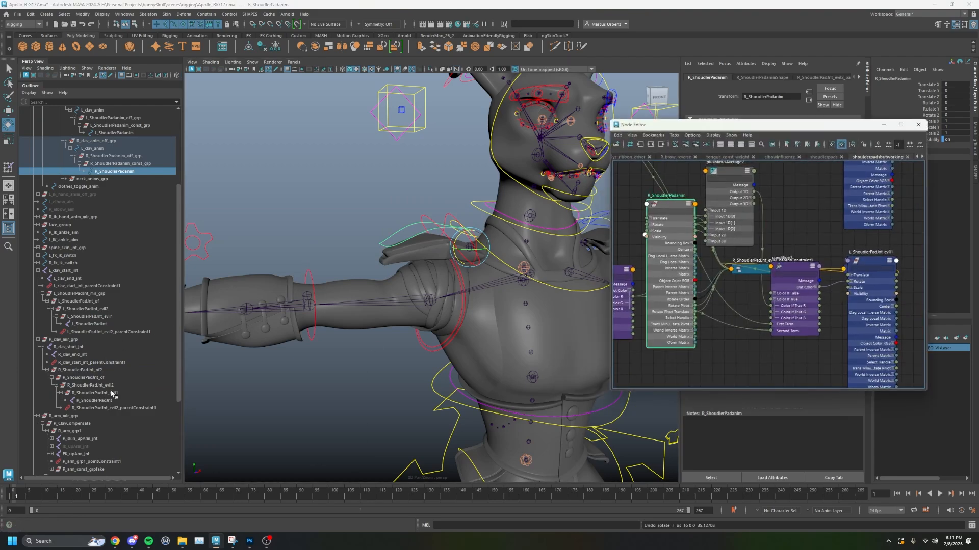
{"action": "left_click", "coordinate": [116, 393]}
{"action": "scroll", "coordinate": [741, 263], "scroll_direction": "down", "scroll_amount": 5}
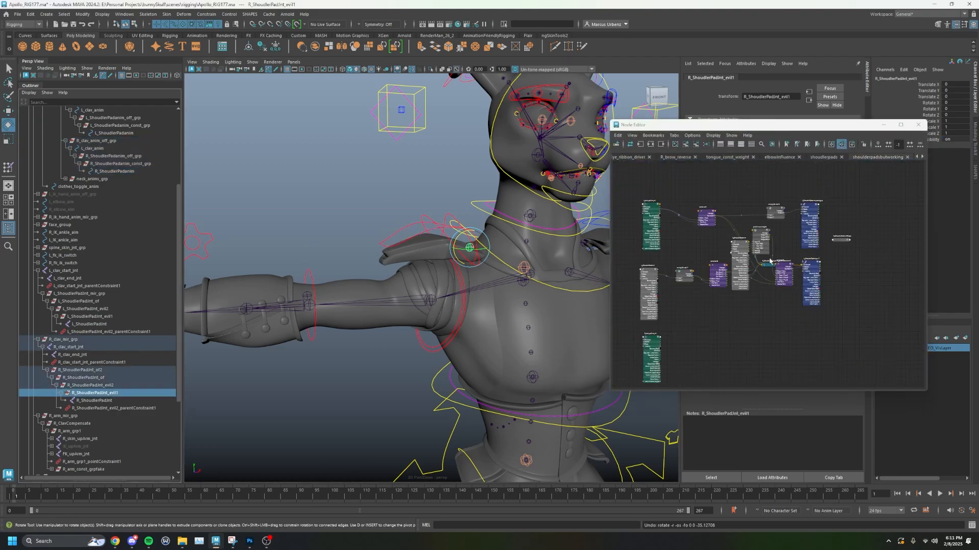
{"action": "left_click_drag", "start_coordinate": [761, 231], "coordinate": [754, 318]}
{"action": "left_click", "coordinate": [738, 245]}
{"action": "scroll", "coordinate": [772, 313], "scroll_direction": "up", "scroll_amount": 4}
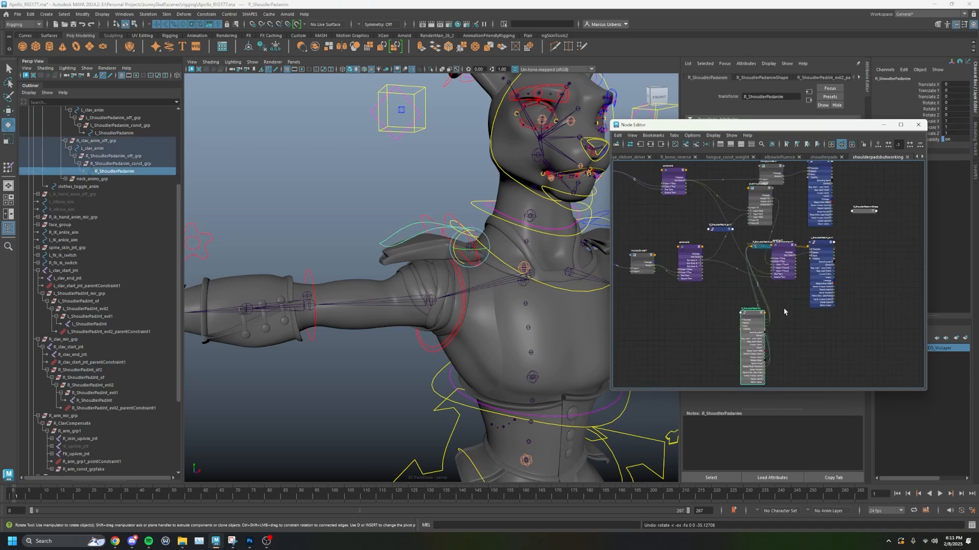
{"action": "left_click", "coordinate": [697, 145]}
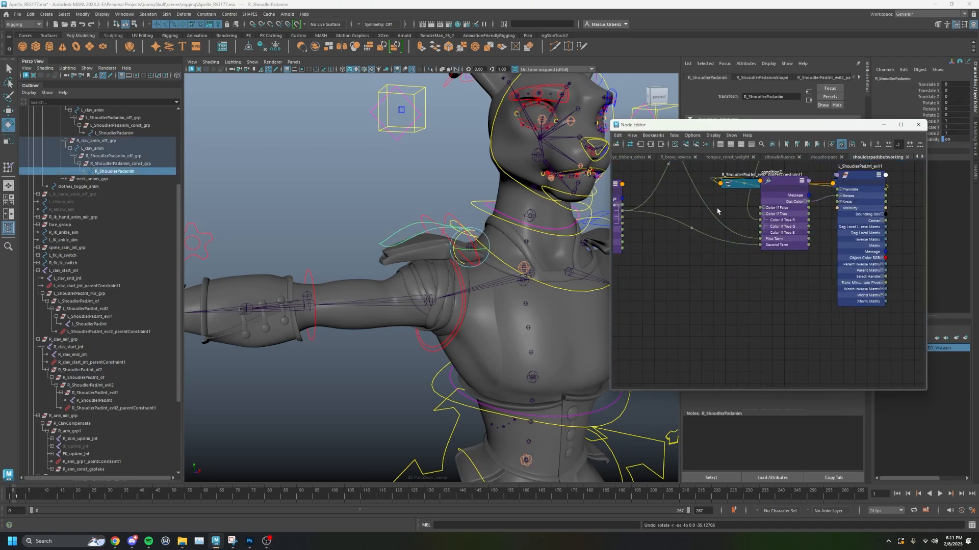
- Remove the R_ShoudlerPadJnt_evil2_parentConstraint1 and R_ShoudlerPadJnt_evil1 nodes from the graph
{"action": "middle_click_drag", "start_coordinate": [725, 196], "coordinate": [720, 235], "text": "alt"}
{"action": "left_click", "coordinate": [727, 222]}
{"action": "scroll", "coordinate": [727, 290], "scroll_direction": "down", "scroll_amount": 6}
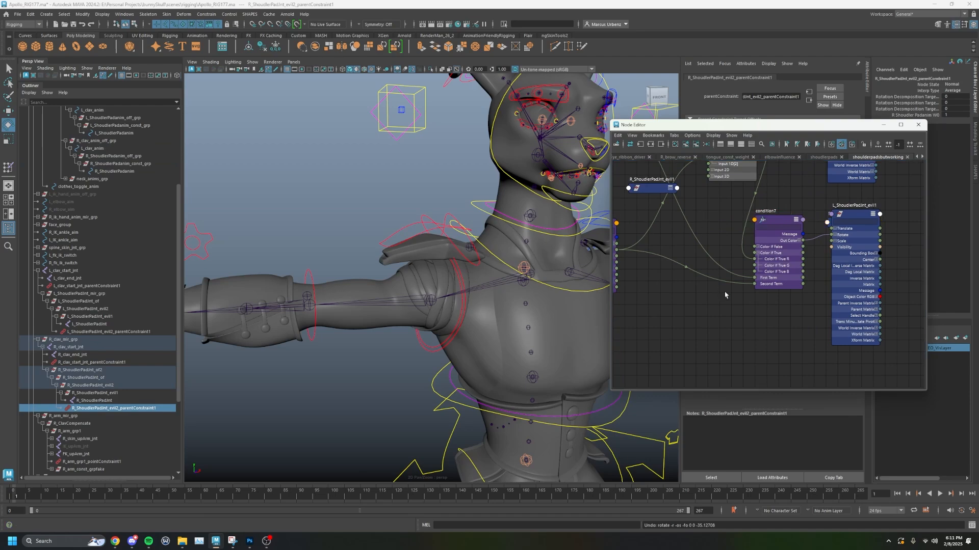
{"action": "left_click_drag", "start_coordinate": [761, 219], "coordinate": [760, 208]}
{"action": "left_click_drag", "start_coordinate": [711, 280], "coordinate": [724, 349]}
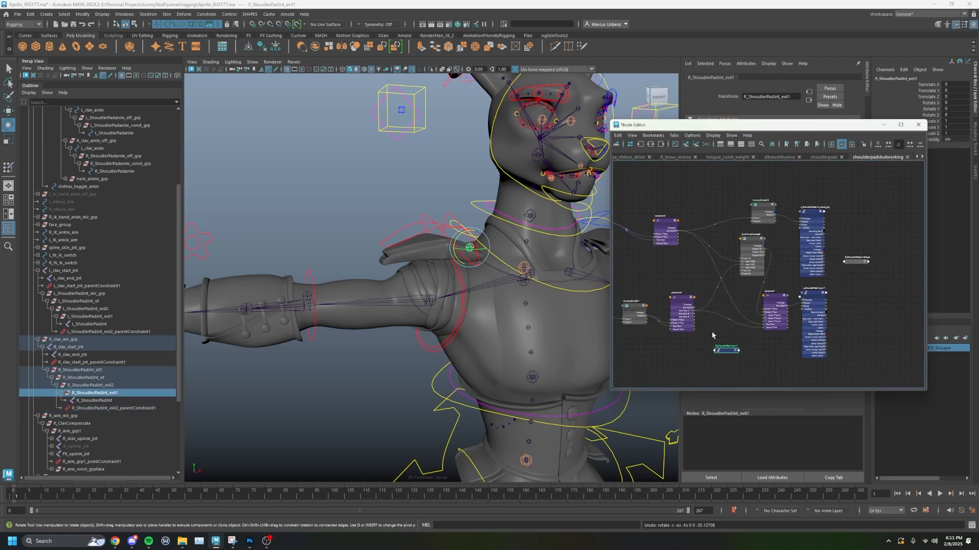
{"action": "left_click", "coordinate": [695, 145]}
- Examine the left shoulder pad network from the L_ShoudlerPadanim node through its multiplyDivide and condition nodes
{"action": "middle_click_drag", "start_coordinate": [708, 337], "coordinate": [785, 262], "text": "alt"}
{"action": "scroll", "coordinate": [727, 301], "scroll_direction": "down", "scroll_amount": 3}
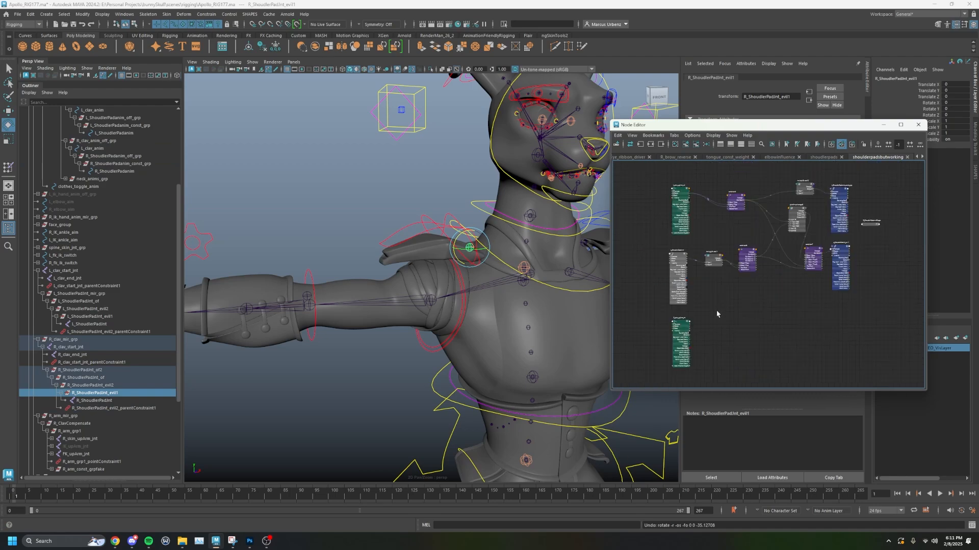
{"action": "middle_click_drag", "start_coordinate": [707, 299], "coordinate": [727, 246], "text": "alt"}
{"action": "middle_click_drag", "start_coordinate": [724, 282], "coordinate": [721, 307], "text": "alt"}
{"action": "scroll", "coordinate": [721, 308], "scroll_direction": "up", "scroll_amount": 3}
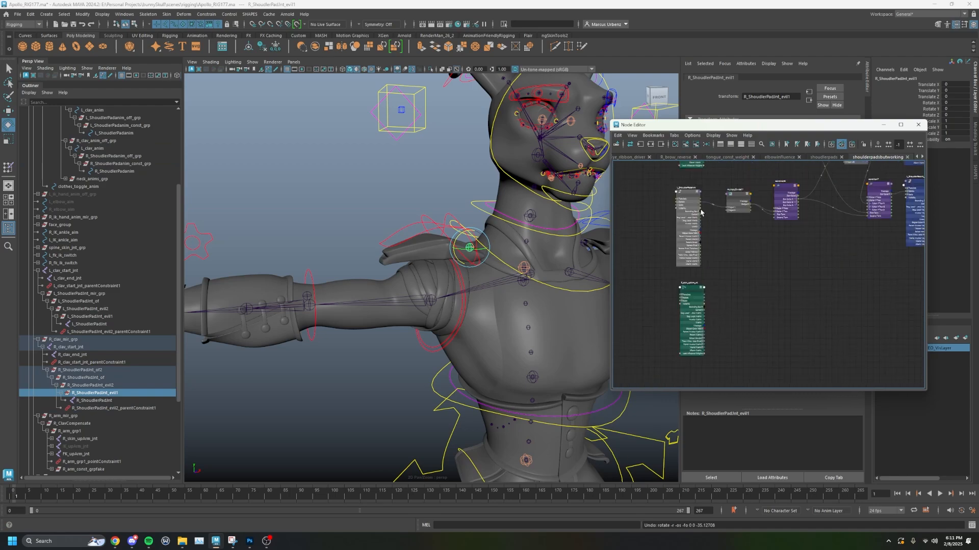
{"action": "middle_click_drag", "start_coordinate": [719, 248], "coordinate": [719, 317], "text": "alt"}
{"action": "scroll", "coordinate": [719, 317], "scroll_direction": "down", "scroll_amount": 3}
{"action": "left_click", "coordinate": [698, 278]}
{"action": "scroll", "coordinate": [698, 279], "scroll_direction": "up", "scroll_amount": 5}
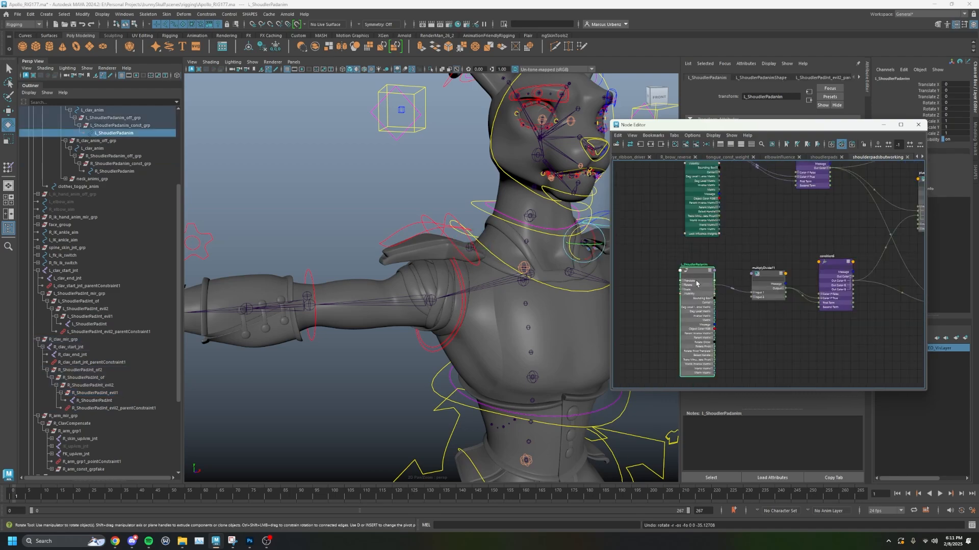
- Add the R_ShoudlerPadanim control to the graph and place its node below the left side's column of source nodes
{"action": "left_click", "coordinate": [426, 232]}
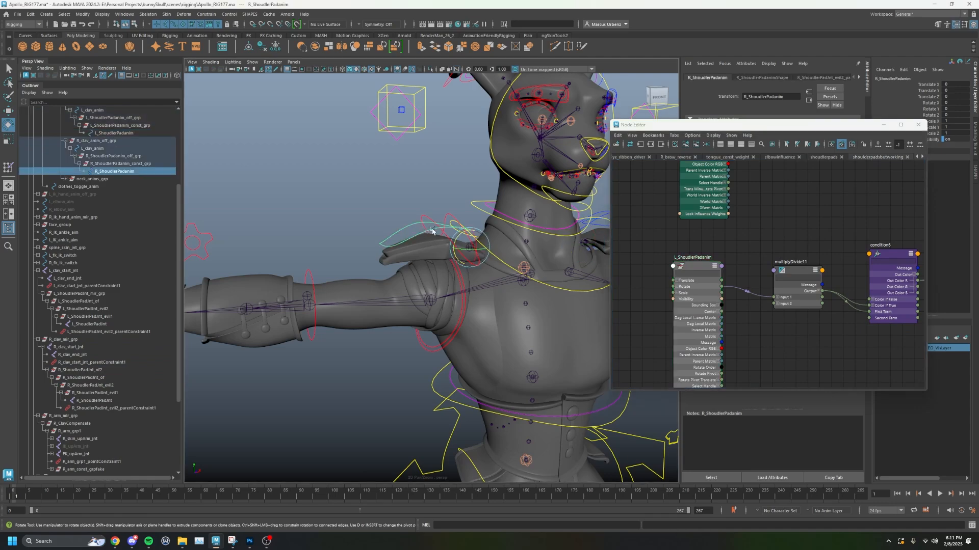
{"action": "scroll", "coordinate": [720, 203], "scroll_direction": "down", "scroll_amount": 5}
{"action": "scroll", "coordinate": [742, 214], "scroll_direction": "up", "scroll_amount": 2}
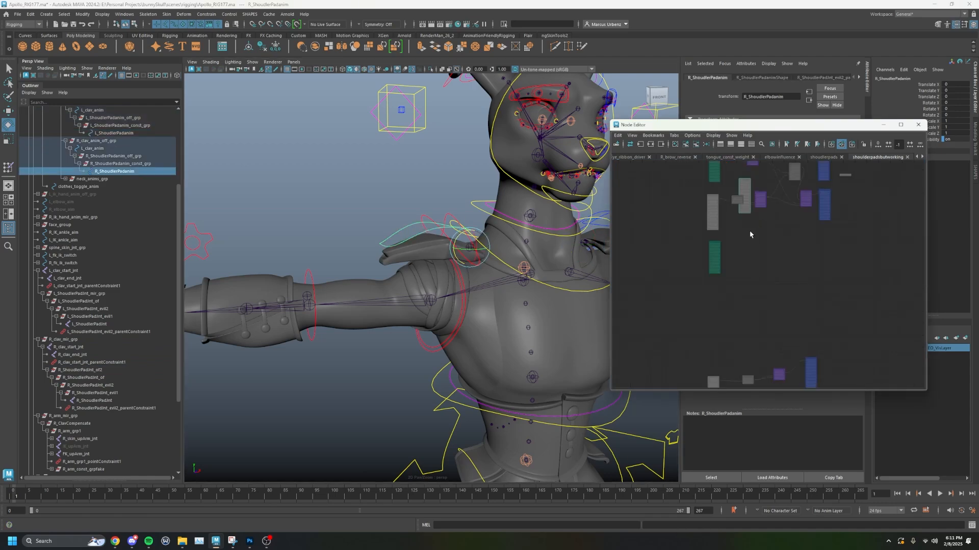
{"action": "left_click_drag", "start_coordinate": [746, 183], "coordinate": [717, 288]}
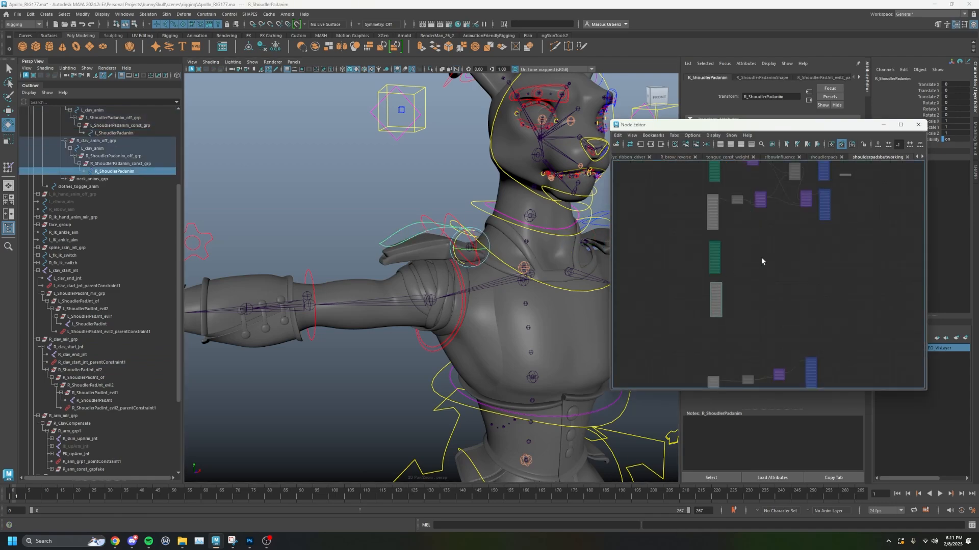
- Add the R_ShoudlerPadJnt_evil1 group to the graph and place it below the L_ShoudlerPadJnt_evil1 node
{"action": "left_click", "coordinate": [826, 196]}
{"action": "scroll", "coordinate": [810, 194], "scroll_direction": "up", "scroll_amount": 4}
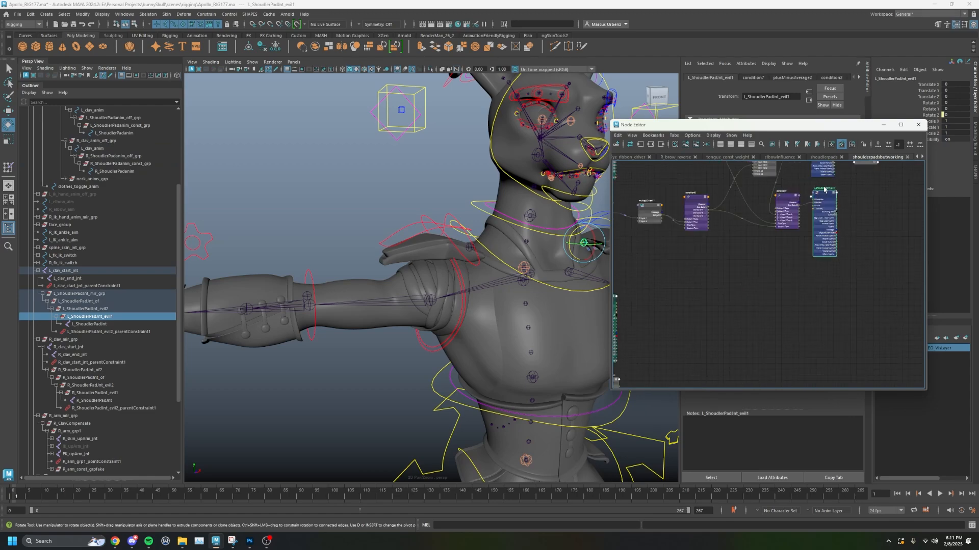
{"action": "left_click", "coordinate": [128, 394]}
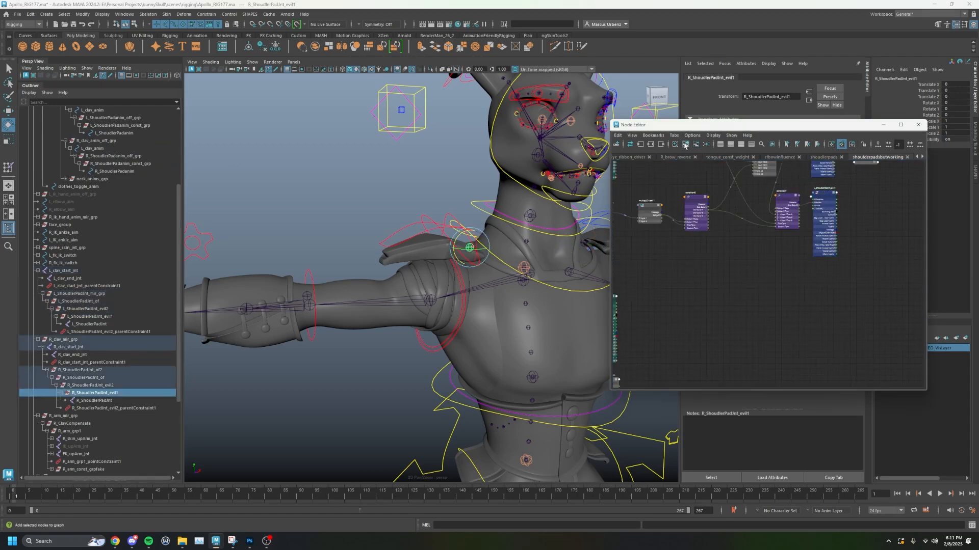
{"action": "scroll", "coordinate": [785, 247], "scroll_direction": "down", "scroll_amount": 5}
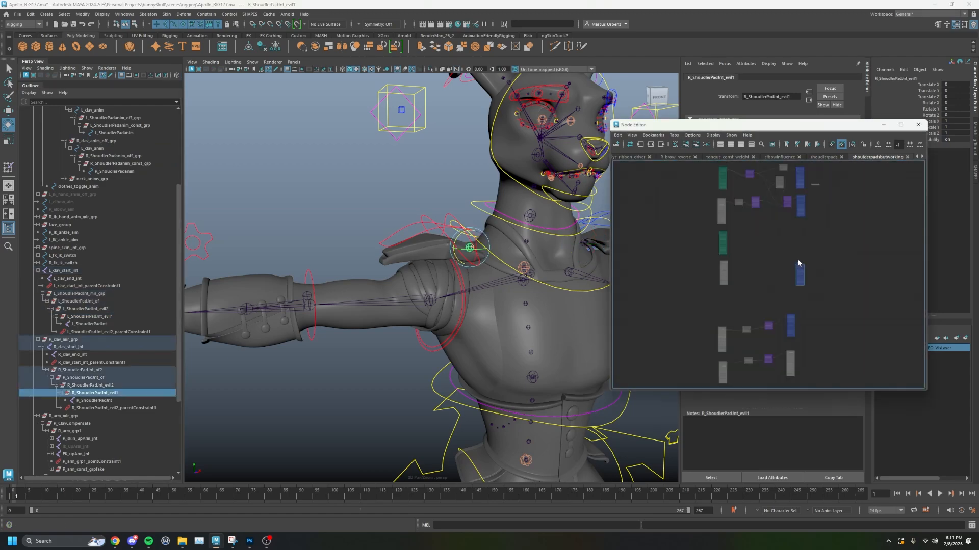
- Add R_ShoudlerPadanim_const_grp to the graph and place it between the left network and the R_ShoudlerPadJnt_evil1 node
{"action": "scroll", "coordinate": [788, 196], "scroll_direction": "up", "scroll_amount": 6}
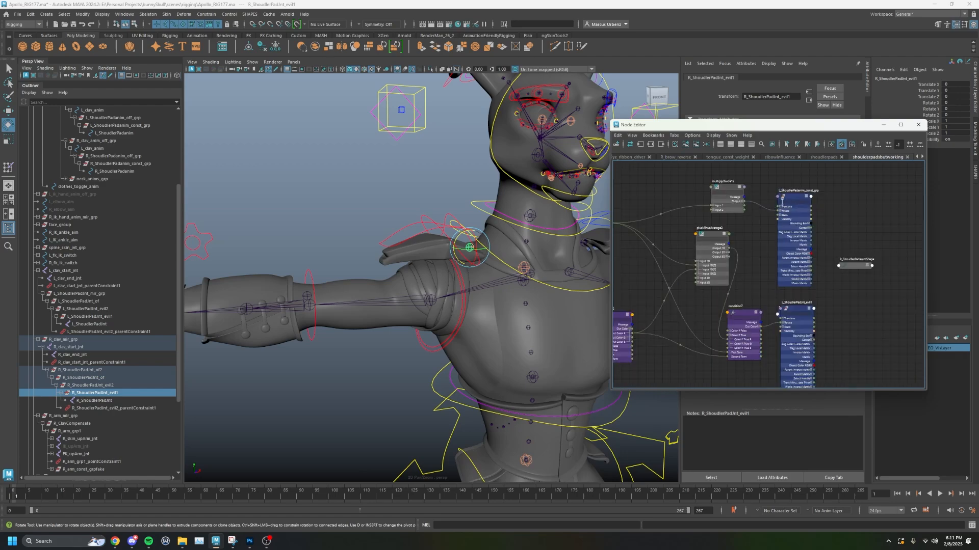
{"action": "left_click", "coordinate": [787, 198]}
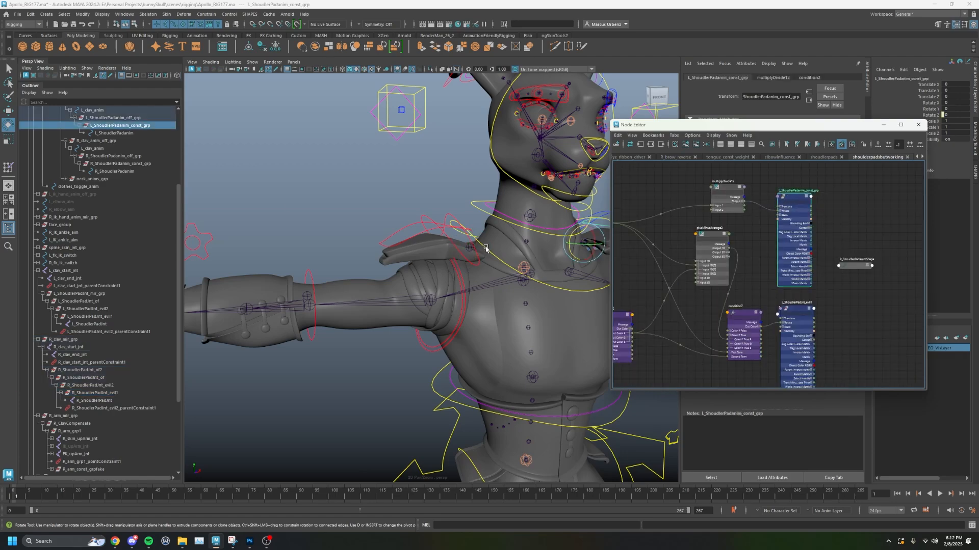
{"action": "left_click", "coordinate": [132, 163]}
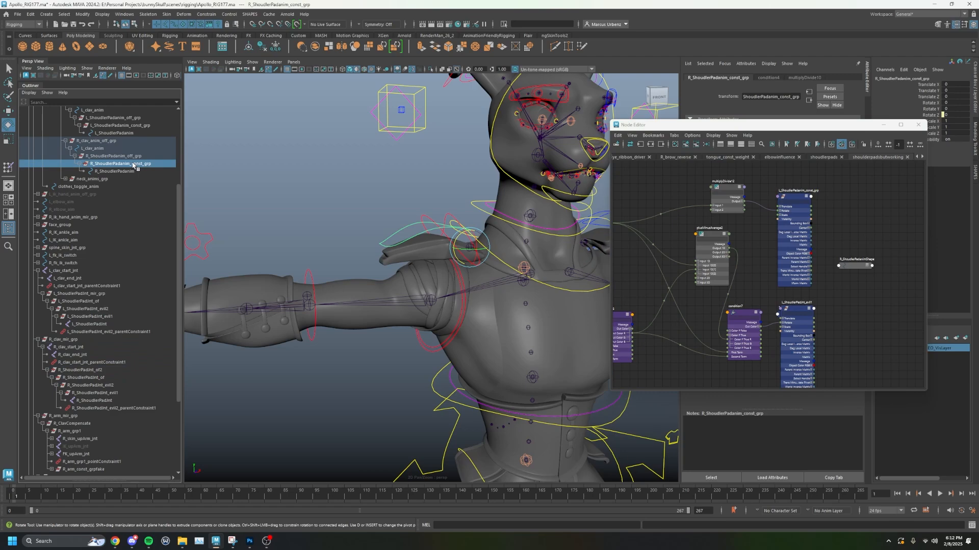
{"action": "left_click", "coordinate": [137, 125]}
{"action": "left_click", "coordinate": [135, 164]}
{"action": "left_click", "coordinate": [685, 145]}
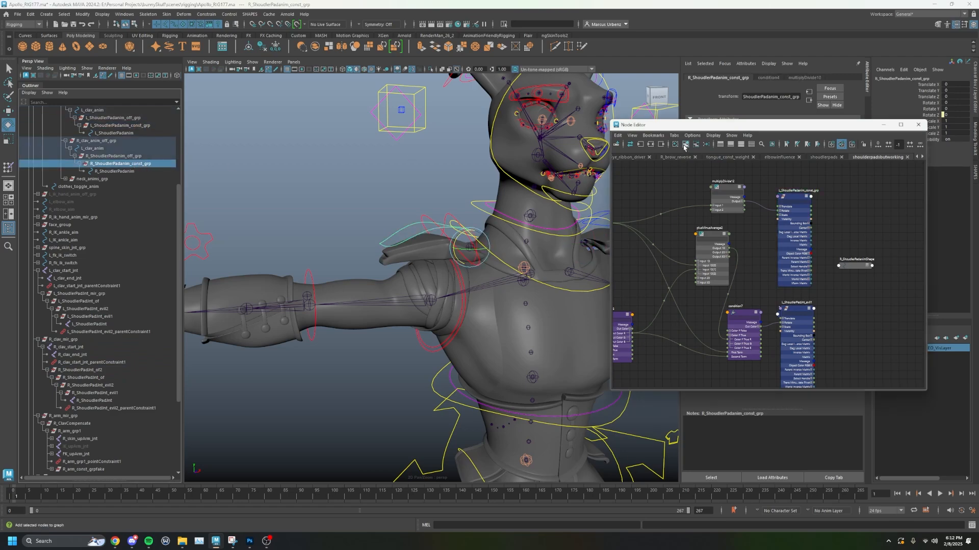
{"action": "scroll", "coordinate": [767, 194], "scroll_direction": "up", "scroll_amount": 3}
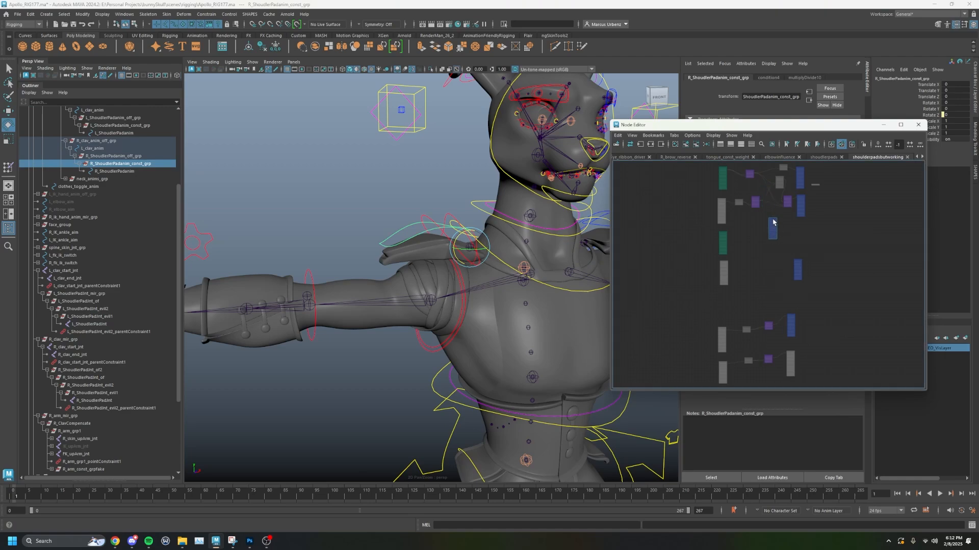
{"action": "scroll", "coordinate": [800, 219], "scroll_direction": "up", "scroll_amount": 5}
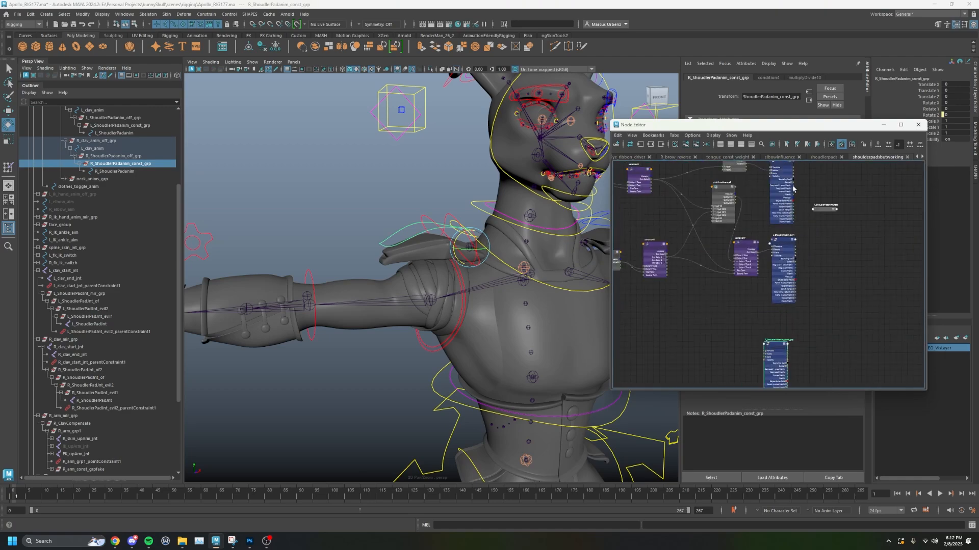
- Compare the rotate inputs of the L_ShoudlerPadanim_const_grp node with those of the R_ShoudlerPadanim_const_grp node
{"action": "left_click", "coordinate": [775, 209]}
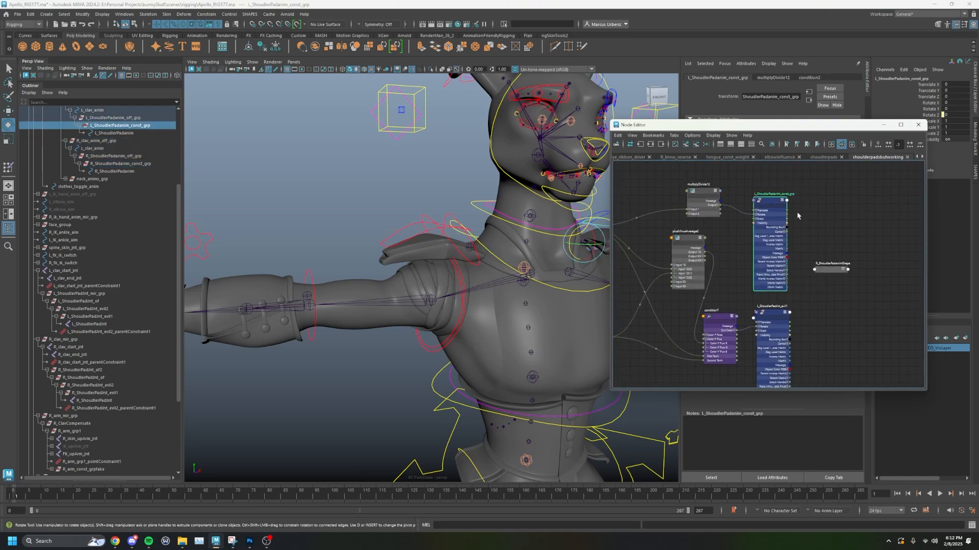
{"action": "left_click_drag", "start_coordinate": [771, 203], "coordinate": [773, 196]}
{"action": "left_click", "coordinate": [757, 207]}
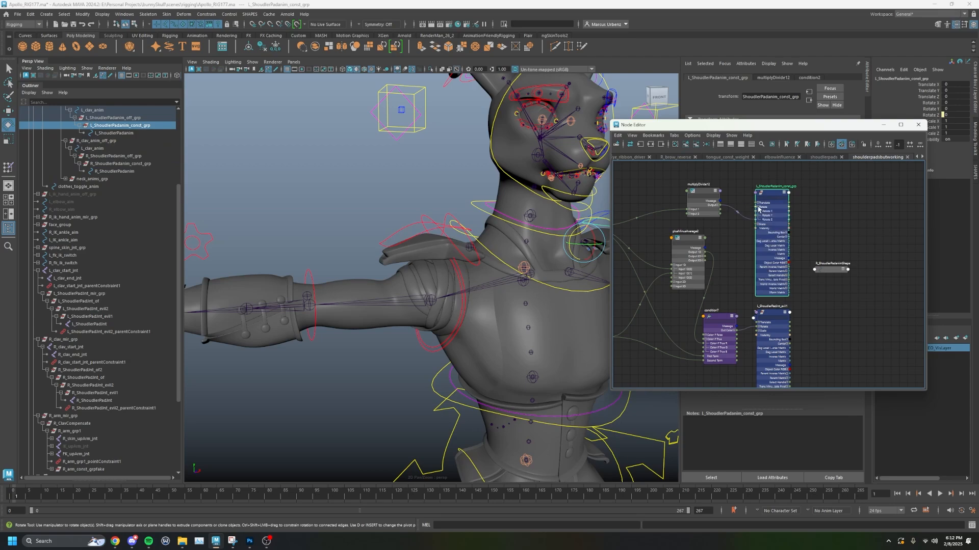
{"action": "middle_click_drag", "start_coordinate": [827, 340], "coordinate": [843, 202], "text": "alt"}
{"action": "left_click", "coordinate": [781, 323]}
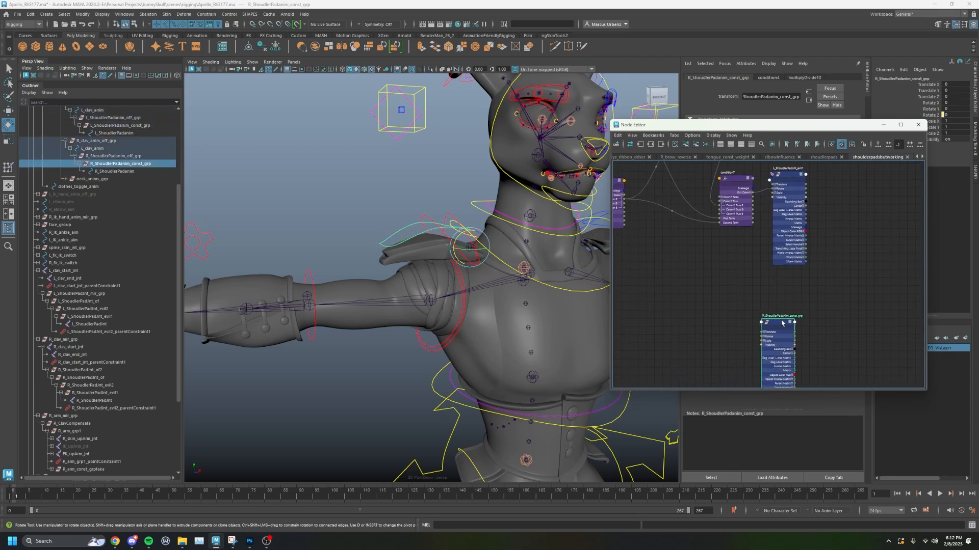
{"action": "middle_click_drag", "start_coordinate": [813, 303], "coordinate": [847, 200], "text": "alt"}
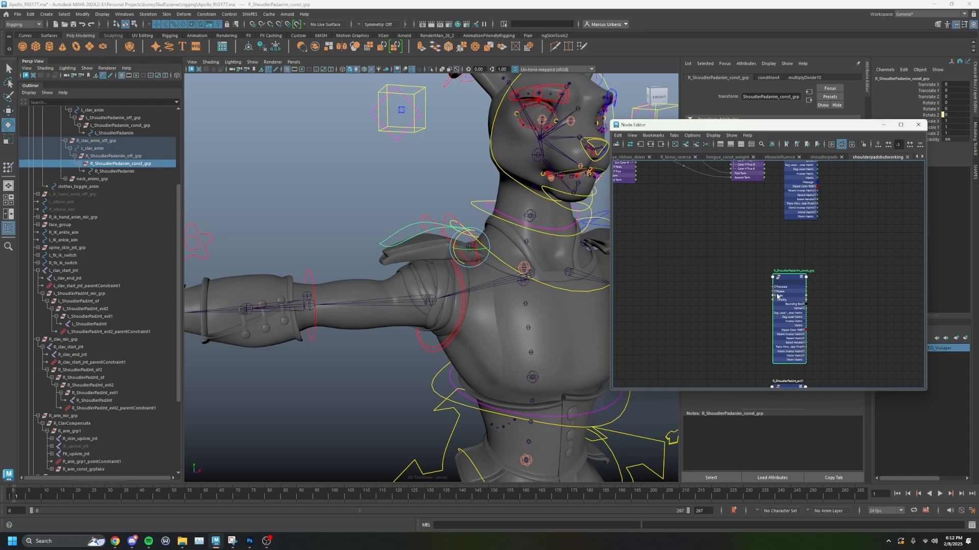
- Graph the input connections of R_ShoudlerPadanim_const_grp in a new Node Editor tab
{"action": "left_click", "coordinate": [922, 157]}
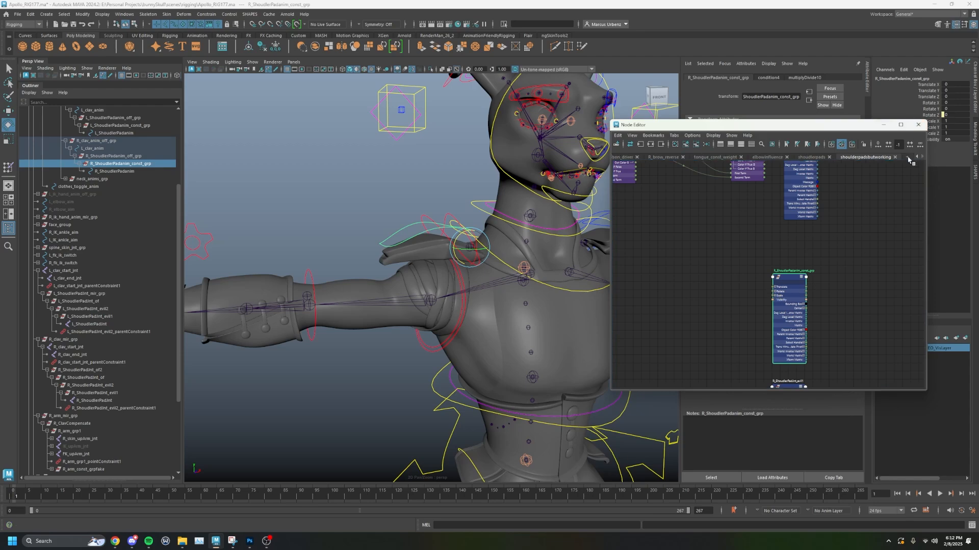
{"action": "left_click", "coordinate": [910, 157]}
{"action": "left_click", "coordinate": [652, 144]}
{"action": "key", "text": "3"}
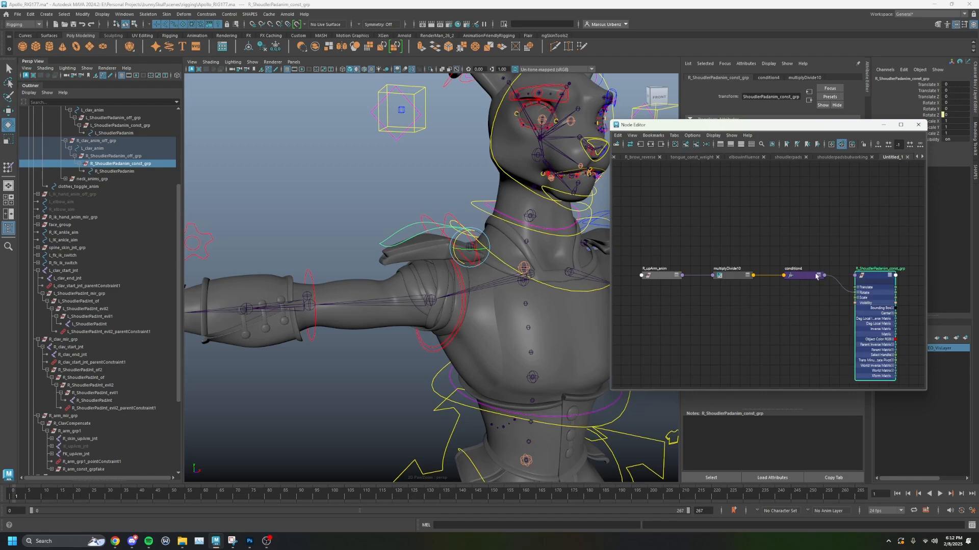
- Expand the attributes of the condition4, multiplyDivide10 and R_upArm_anim nodes and shift the nodes upward in the new graph
{"action": "left_click_drag", "start_coordinate": [800, 275], "coordinate": [802, 247]}
{"action": "key", "text": "3"}
{"action": "left_click_drag", "start_coordinate": [724, 273], "coordinate": [716, 240]}
{"action": "key", "text": "3"}
{"action": "left_click_drag", "start_coordinate": [658, 275], "coordinate": [658, 250]}
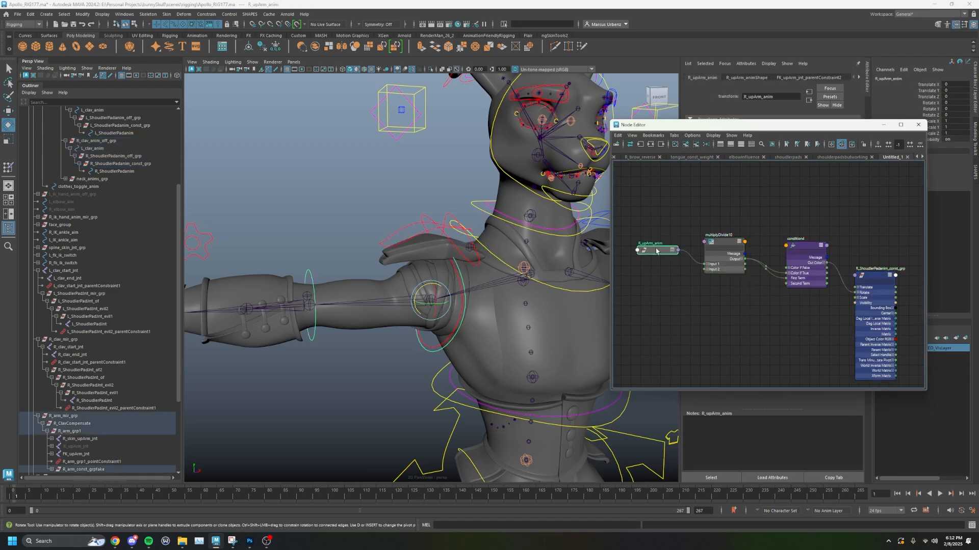
{"action": "key", "text": "3"}
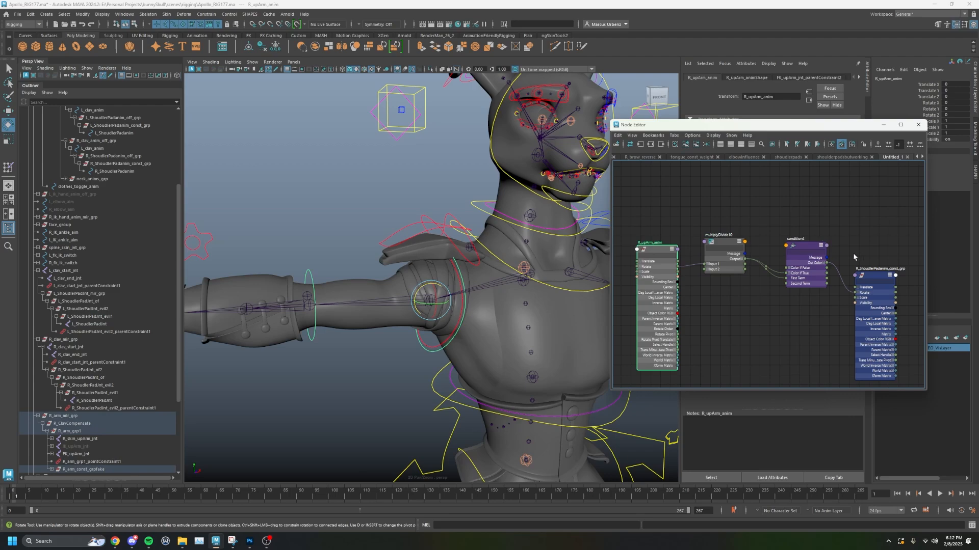
- Switch to the Select tool and pick the R_upArm_anim node in the graph
{"action": "left_click_drag", "start_coordinate": [421, 293], "coordinate": [469, 222]}
{"action": "left_click", "coordinate": [449, 241]}
{"action": "key", "text": "q"}
{"action": "left_click", "coordinate": [657, 249]}
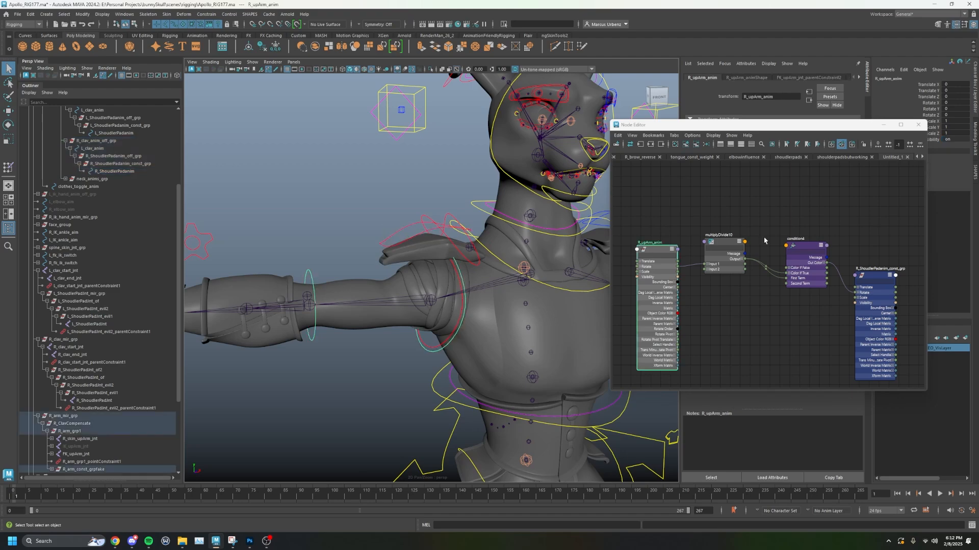
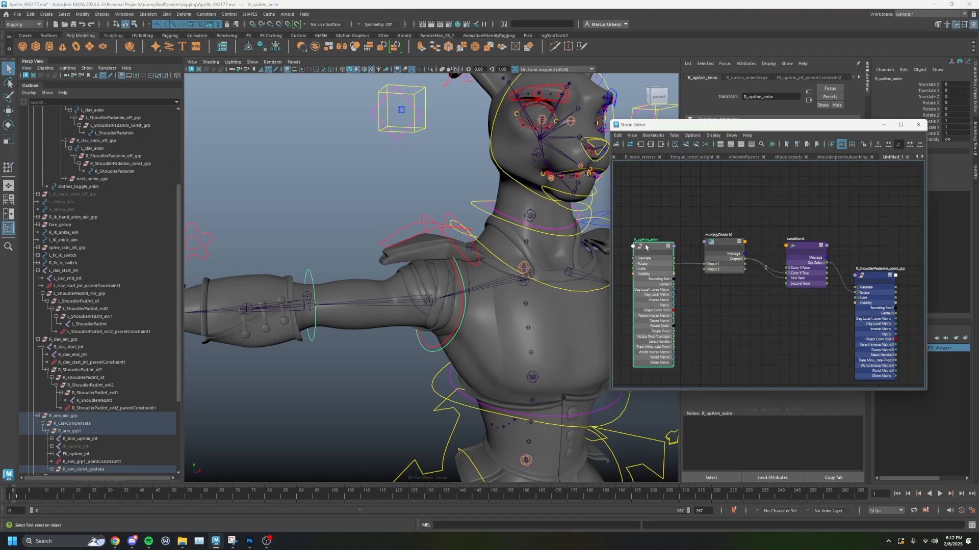
- Add the R_upArm_anim, multiplyDivide10 and condition4 nodes to the shoulderpadsbutworking graph beside R_ShoudlerPadanim_const_grp
{"action": "left_click", "coordinate": [841, 158]}
{"action": "left_click", "coordinate": [893, 157]}
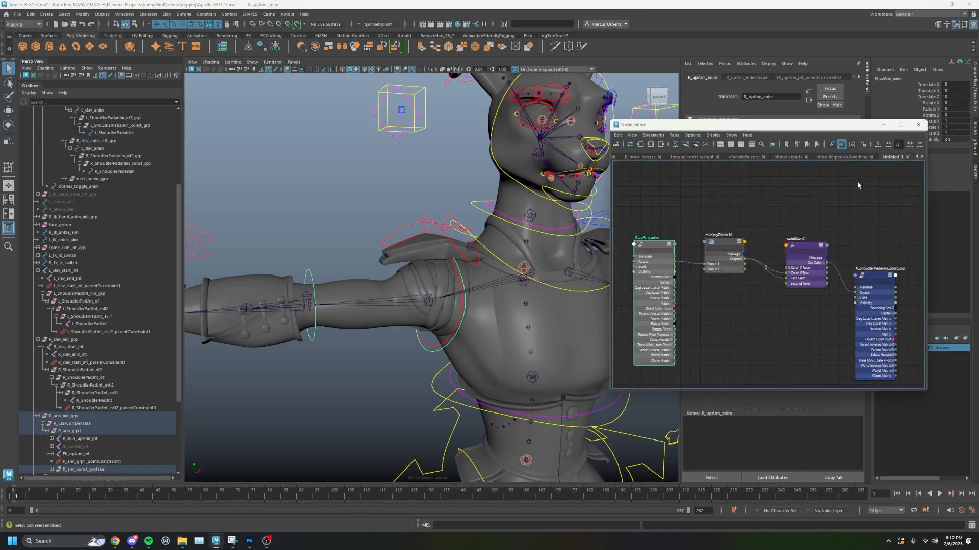
{"action": "left_click", "coordinate": [805, 245]}
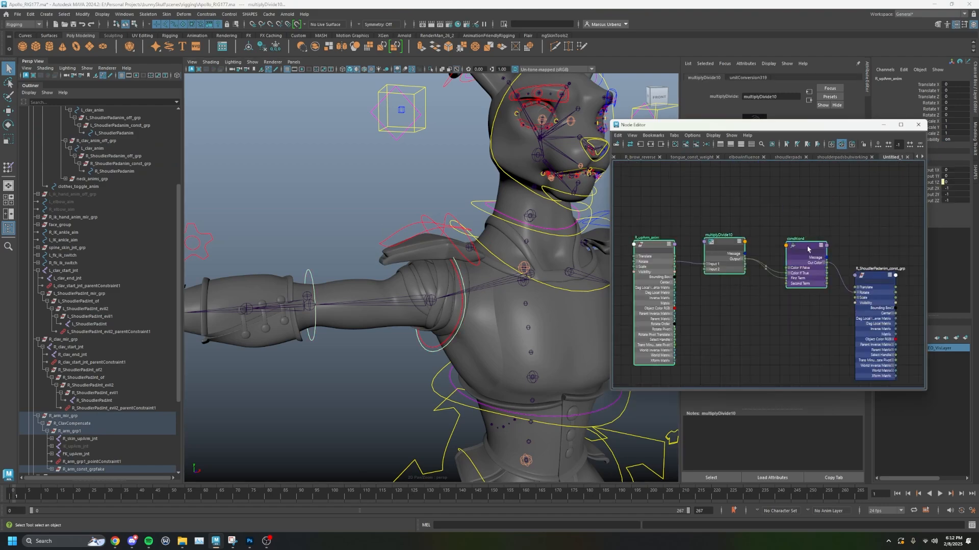
{"action": "left_click", "coordinate": [841, 158]}
{"action": "left_click", "coordinate": [685, 144]}
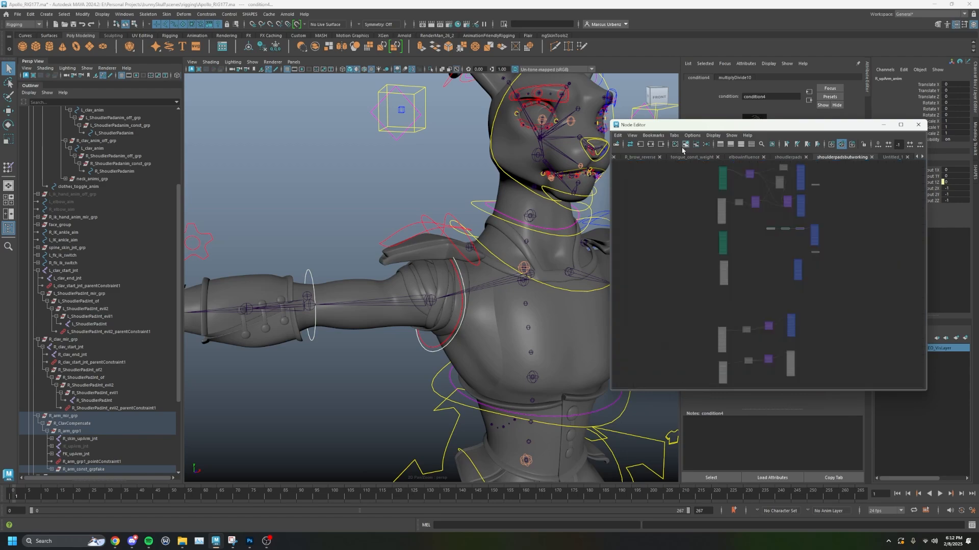
{"action": "scroll", "coordinate": [813, 234], "scroll_direction": "up", "scroll_amount": 3}
{"action": "middle_click_drag", "start_coordinate": [725, 208], "coordinate": [759, 211]}
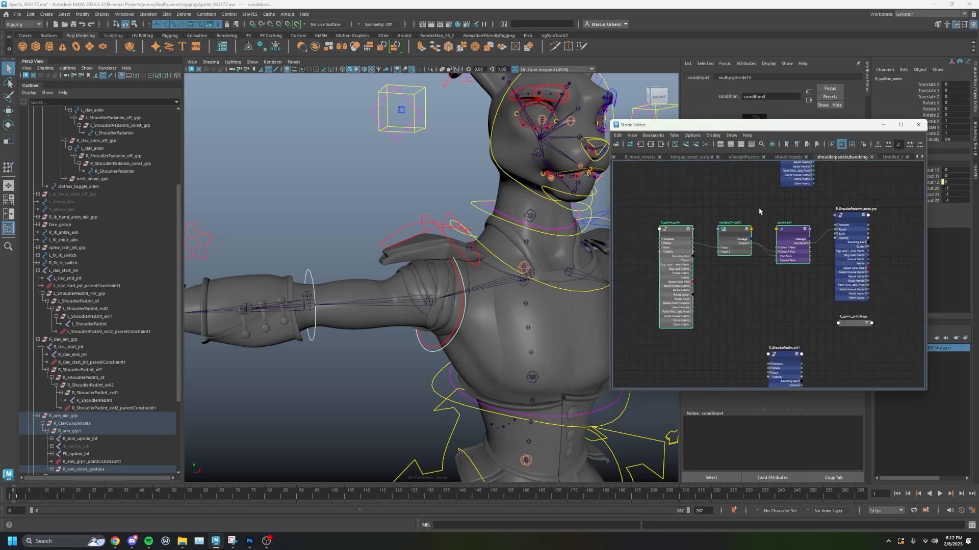
- Move the R_upArm_anim node farther from multiplyDivide10 and expand the Input 1 channels of multiplyDivide10
{"action": "left_click", "coordinate": [668, 233]}
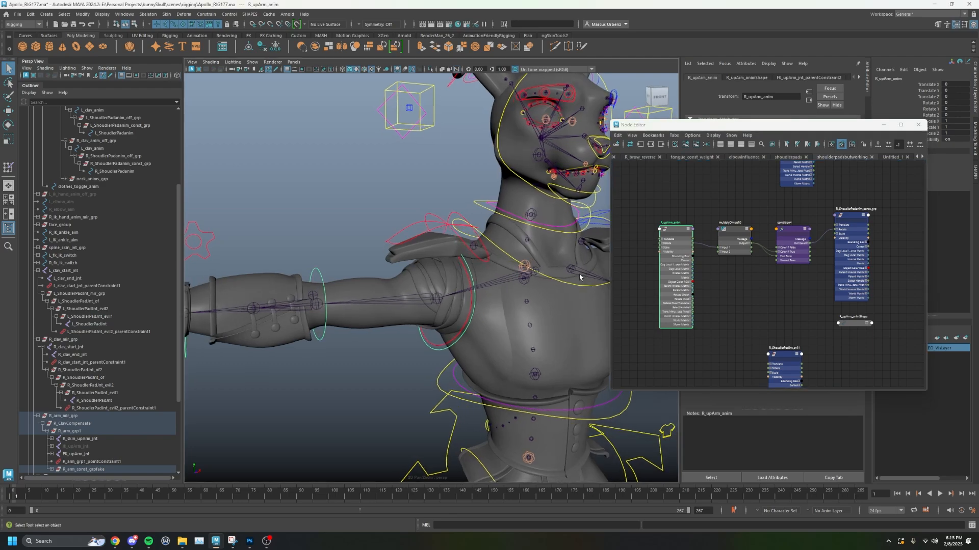
{"action": "scroll", "coordinate": [756, 231], "scroll_direction": "down", "scroll_amount": 5}
{"action": "scroll", "coordinate": [749, 242], "scroll_direction": "up", "scroll_amount": 3}
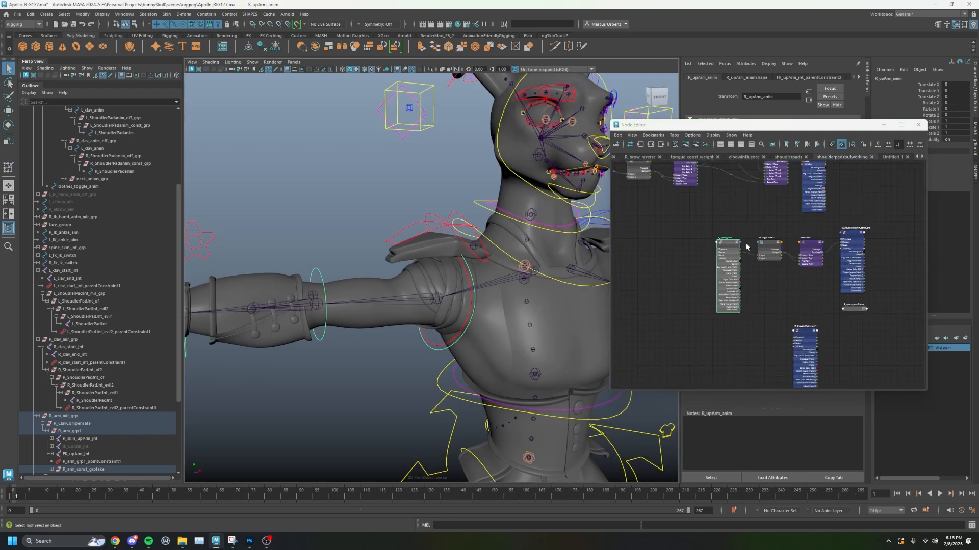
{"action": "left_click_drag", "start_coordinate": [729, 245], "coordinate": [721, 241]}
{"action": "scroll", "coordinate": [749, 251], "scroll_direction": "up", "scroll_amount": 2}
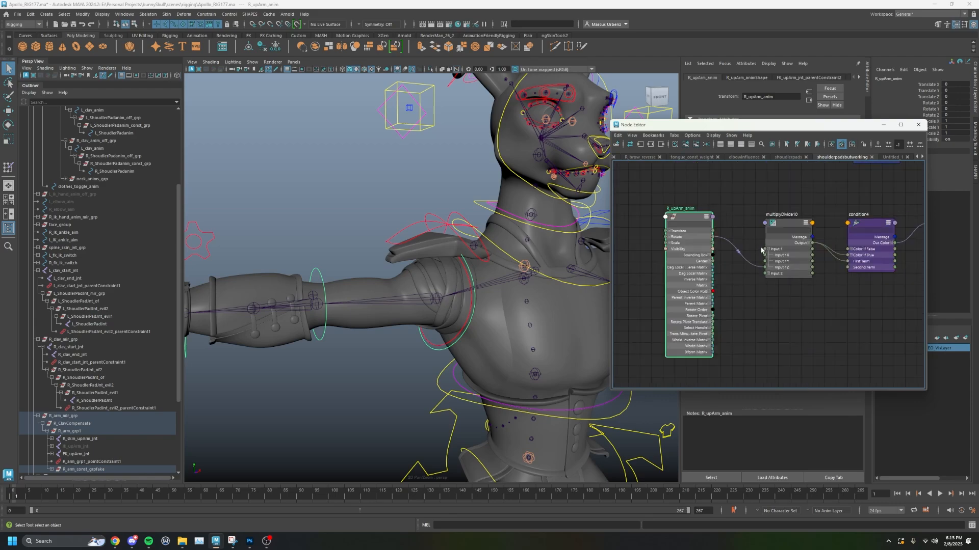
{"action": "scroll", "coordinate": [759, 252], "scroll_direction": "down", "scroll_amount": 3}
{"action": "scroll", "coordinate": [686, 247], "scroll_direction": "up", "scroll_amount": 3}
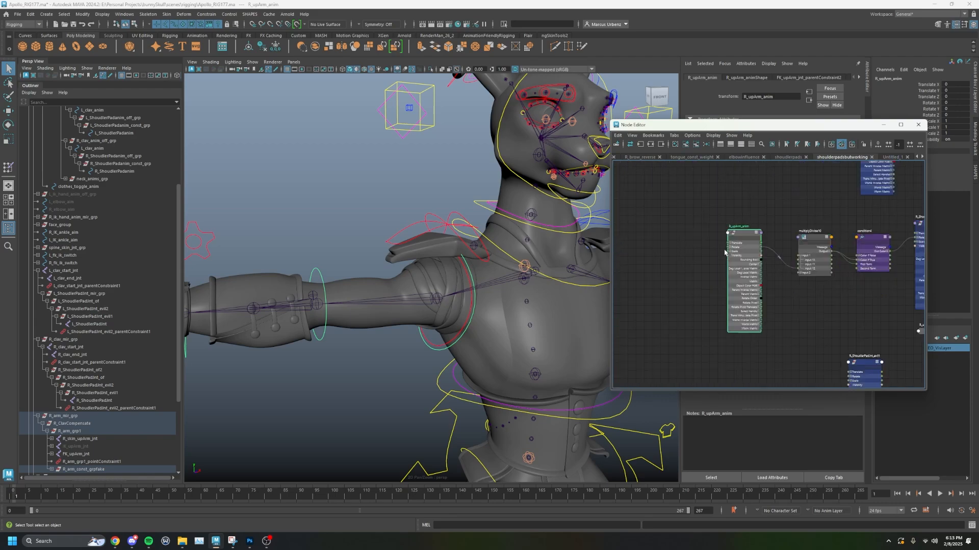
- Connect Rotate Z of R_skin_upArm_jnt to Input 1Z of multiplyDivide10 and remove R_upArm_anim from the graph
{"action": "scroll", "coordinate": [715, 265], "scroll_direction": "down", "scroll_amount": 2}
{"action": "middle_click_drag", "start_coordinate": [671, 267], "coordinate": [778, 265], "text": "alt"}
{"action": "scroll", "coordinate": [675, 268], "scroll_direction": "up", "scroll_amount": 3}
{"action": "left_click", "coordinate": [639, 263]}
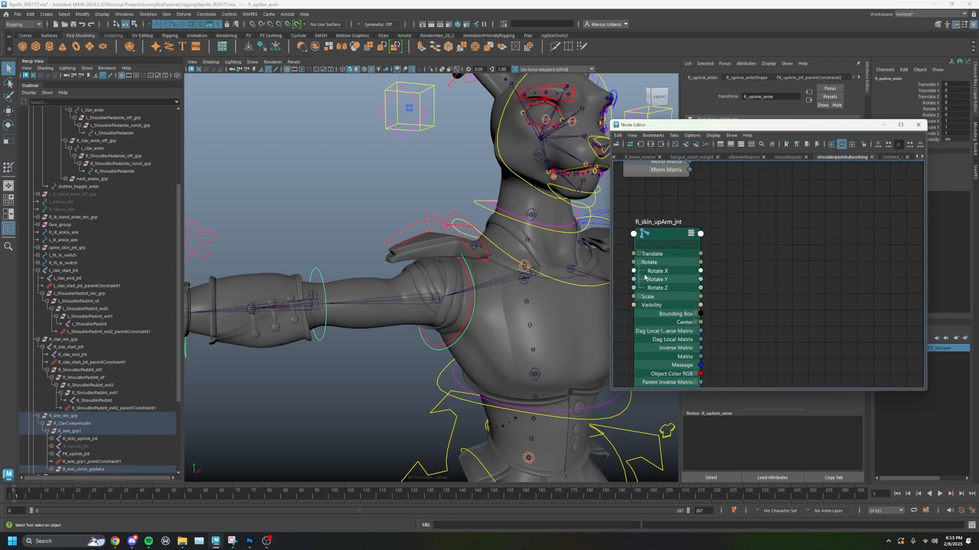
{"action": "scroll", "coordinate": [728, 284], "scroll_direction": "down", "scroll_amount": 3}
{"action": "left_click_drag", "start_coordinate": [620, 287], "coordinate": [767, 273]}
{"action": "left_click_drag", "start_coordinate": [783, 239], "coordinate": [768, 233]}
{"action": "left_click", "coordinate": [695, 145]}
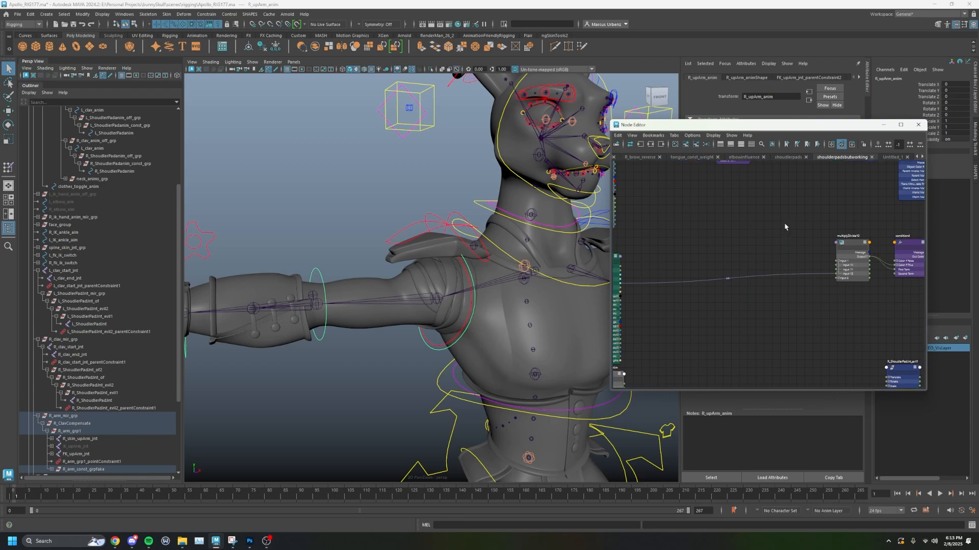
- Arrange multiplyDivide10 and condition4 in a row between R_skin_upArm_jnt and R_ShoudlerPadanim_const_grp
{"action": "middle_click_drag", "start_coordinate": [790, 240], "coordinate": [690, 232], "text": "alt"}
{"action": "scroll", "coordinate": [709, 223], "scroll_direction": "down", "scroll_amount": 3}
{"action": "left_click_drag", "start_coordinate": [725, 213], "coordinate": [684, 234]}
{"action": "middle_click_drag", "start_coordinate": [683, 231], "coordinate": [763, 230], "text": "alt"}
{"action": "left_click_drag", "start_coordinate": [724, 234], "coordinate": [696, 236]}
{"action": "left_click", "coordinate": [788, 222]}
{"action": "left_click_drag", "start_coordinate": [817, 238], "coordinate": [801, 236]}
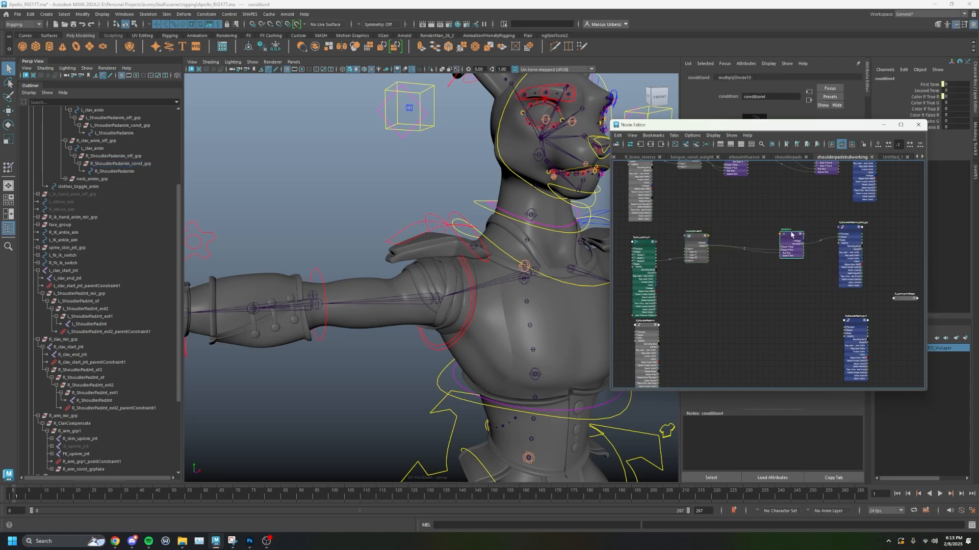
{"action": "left_click_drag", "start_coordinate": [689, 240], "coordinate": [700, 243]}
{"action": "scroll", "coordinate": [677, 244], "scroll_direction": "up", "scroll_amount": 4}
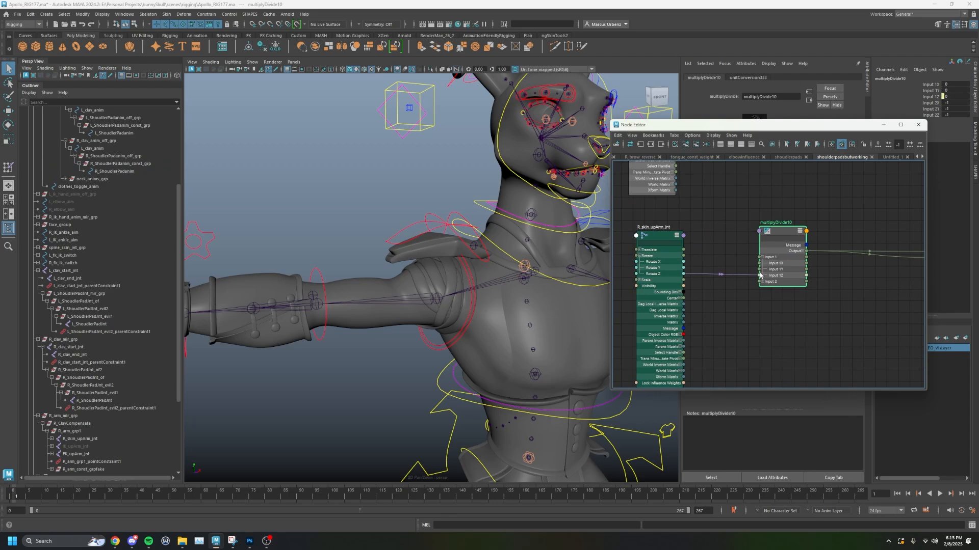
- Expand the Color If True channels of the condition4 node
{"action": "scroll", "coordinate": [754, 285], "scroll_direction": "down", "scroll_amount": 5}
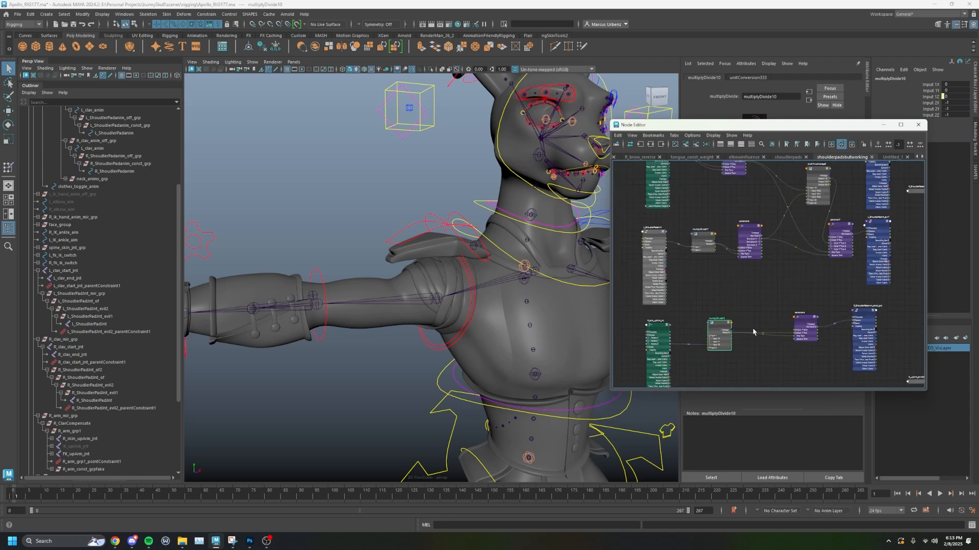
{"action": "scroll", "coordinate": [753, 332], "scroll_direction": "up", "scroll_amount": 4}
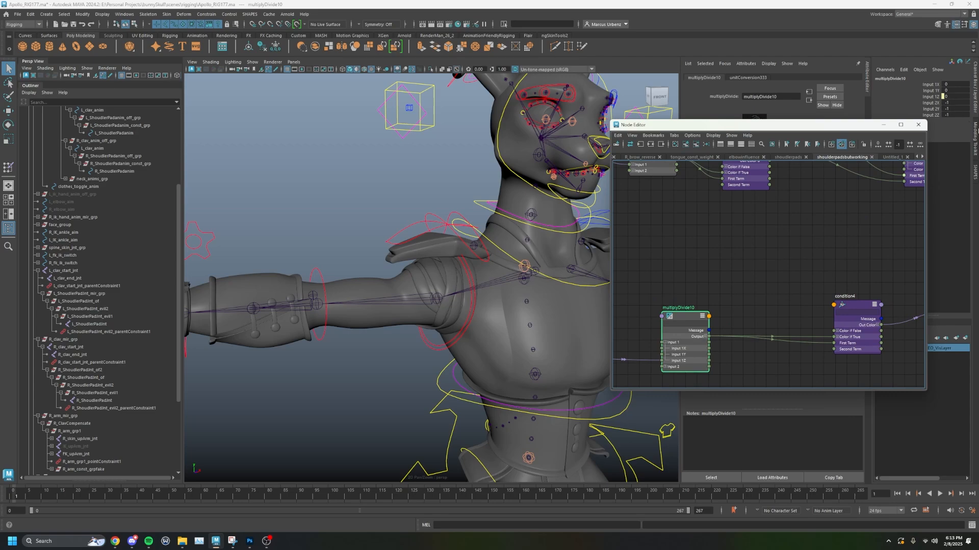
{"action": "middle_click_drag", "start_coordinate": [782, 254], "coordinate": [710, 216], "text": "alt"}
{"action": "left_click", "coordinate": [781, 268]}
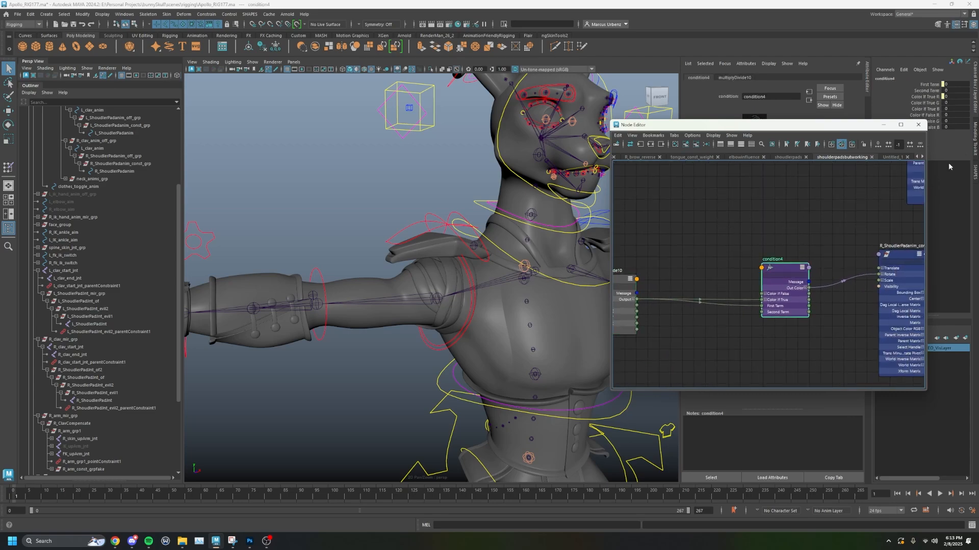
{"action": "left_click", "coordinate": [765, 300]}
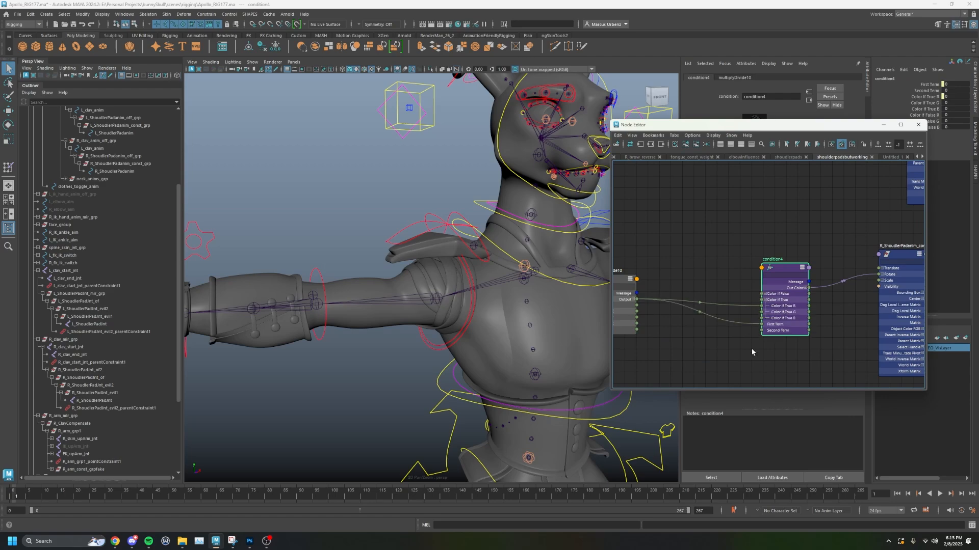
{"action": "middle_click_drag", "start_coordinate": [752, 351], "coordinate": [728, 327], "text": "alt"}
- Move the Node Editor window off the Attribute Editor and check the attributes of condition2 and multiplyDivide10
{"action": "left_click", "coordinate": [974, 140]}
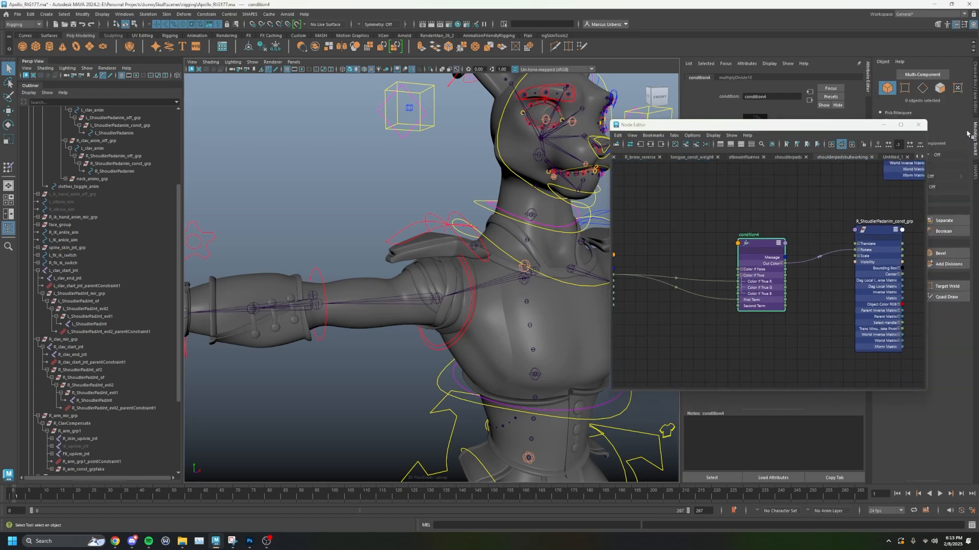
{"action": "left_click", "coordinate": [975, 105]}
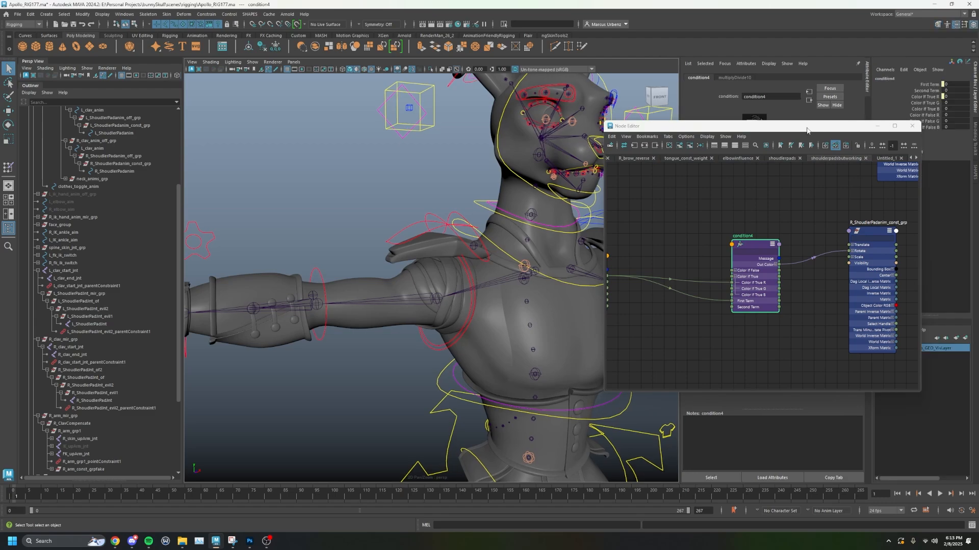
{"action": "left_click_drag", "start_coordinate": [739, 126], "coordinate": [506, 121]}
{"action": "scroll", "coordinate": [514, 195], "scroll_direction": "down", "scroll_amount": 6}
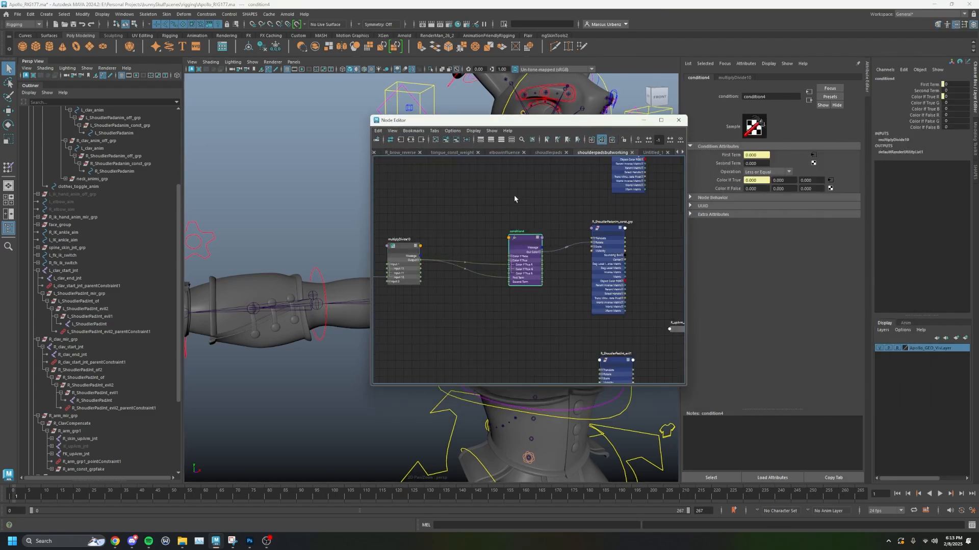
{"action": "left_click", "coordinate": [487, 210]}
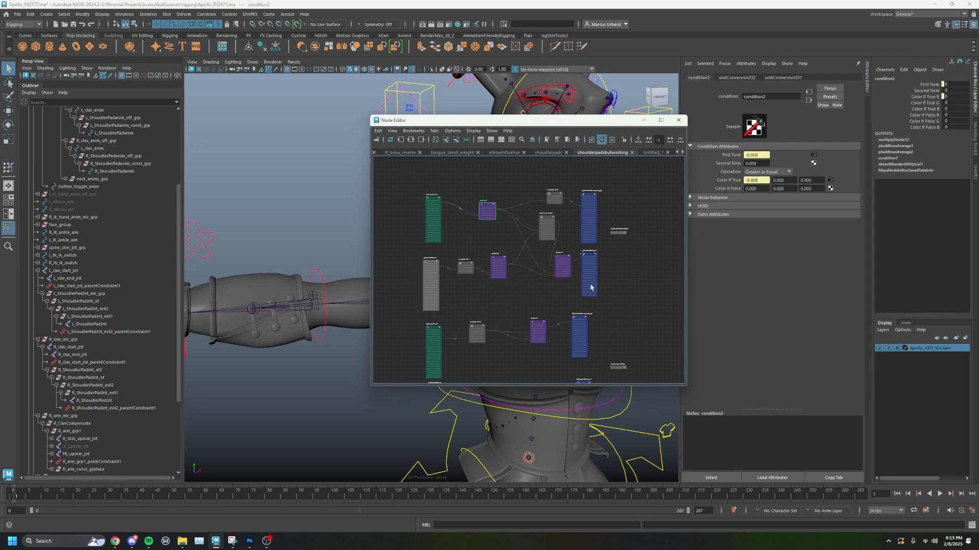
{"action": "left_click", "coordinate": [485, 326]}
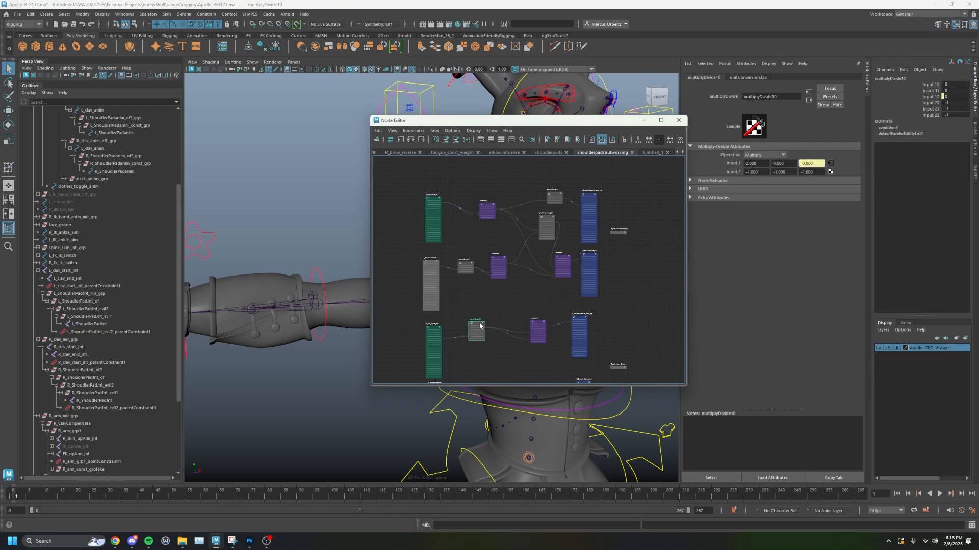
{"action": "scroll", "coordinate": [497, 328], "scroll_direction": "up", "scroll_amount": 2}
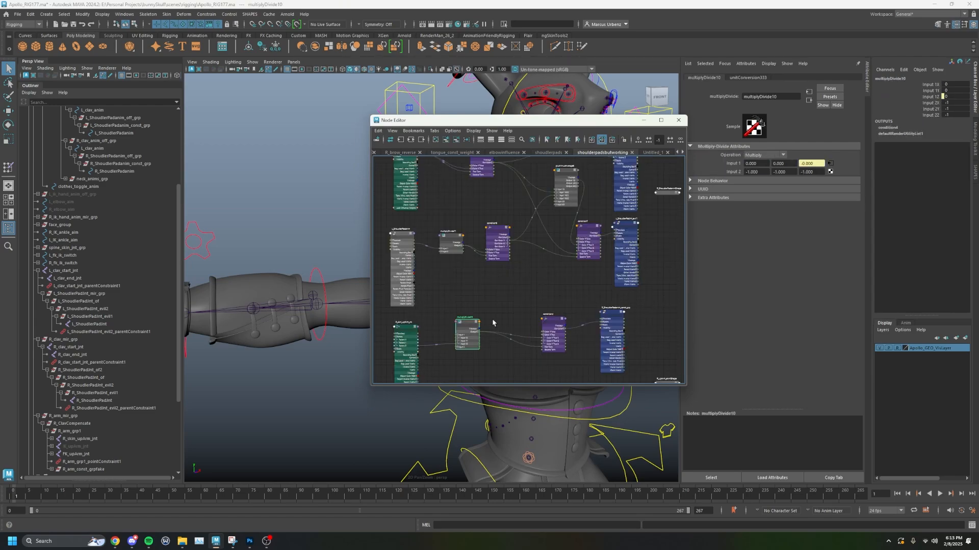
- Remove multiplyDivide10 from the graph and place condition4 beside R_skin_upArm_jnt
{"action": "middle_click_drag", "start_coordinate": [493, 217], "coordinate": [509, 203], "text": "alt"}
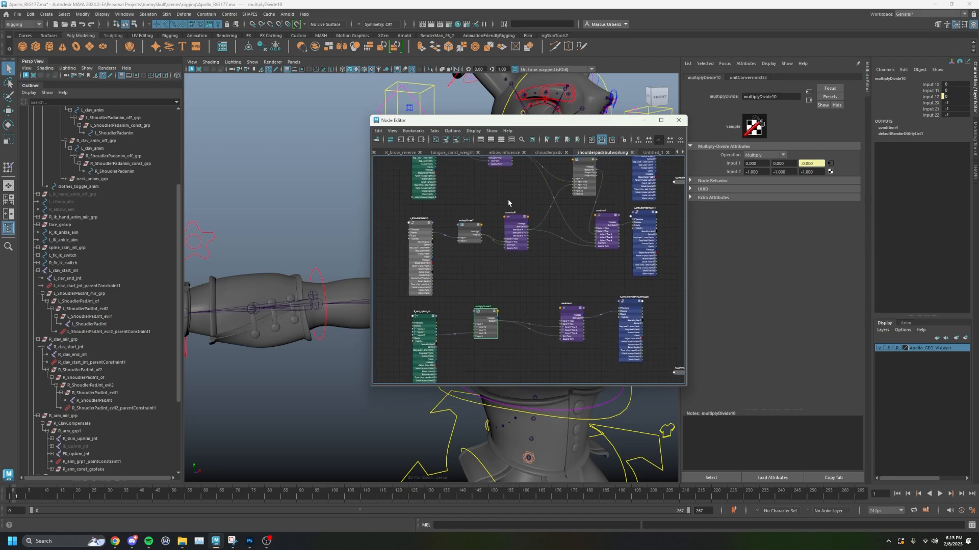
{"action": "left_click", "coordinate": [456, 140]}
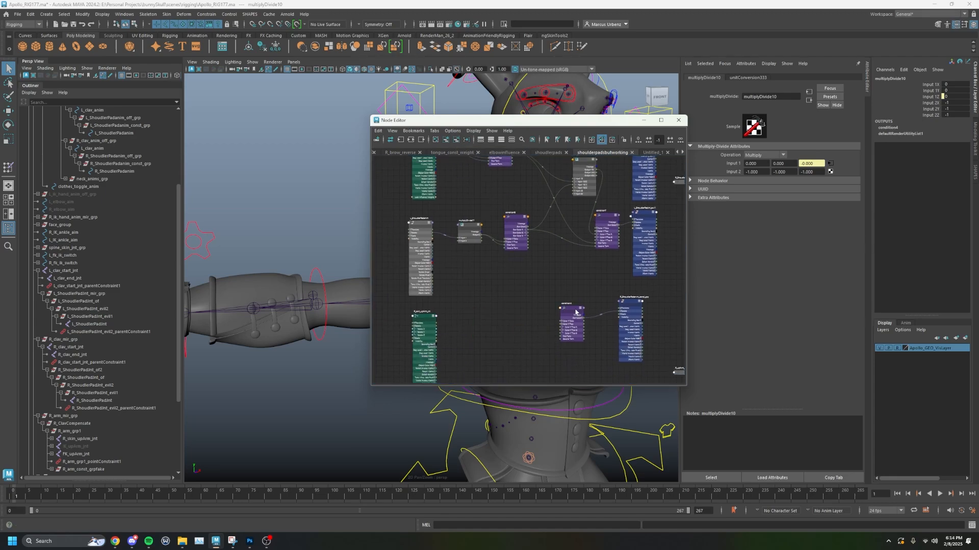
{"action": "left_click_drag", "start_coordinate": [571, 309], "coordinate": [483, 321]}
- Expand the Rotate channels of L_skin_upArm_jnt and the Color If True channels of condition2
{"action": "middle_click_drag", "start_coordinate": [488, 183], "coordinate": [515, 232], "text": "alt"}
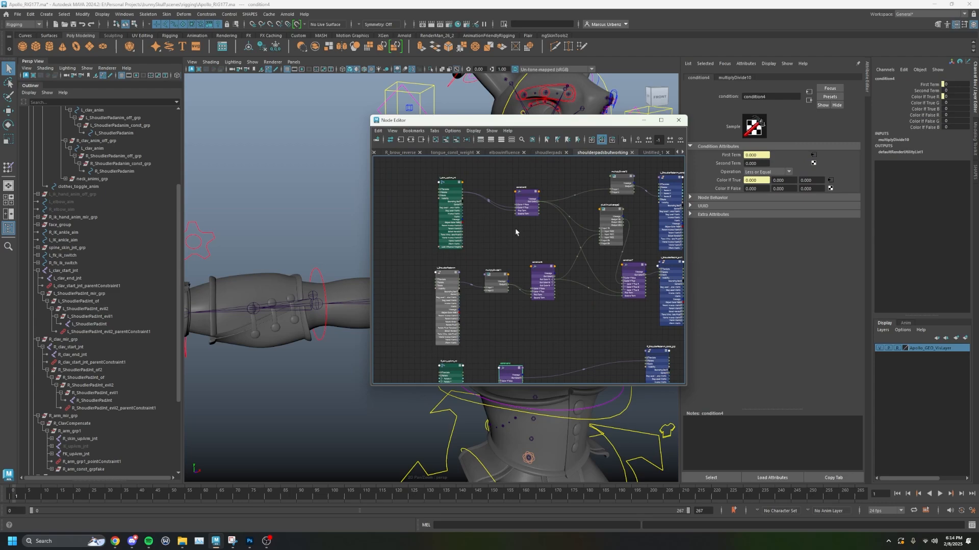
{"action": "left_click", "coordinate": [451, 185]}
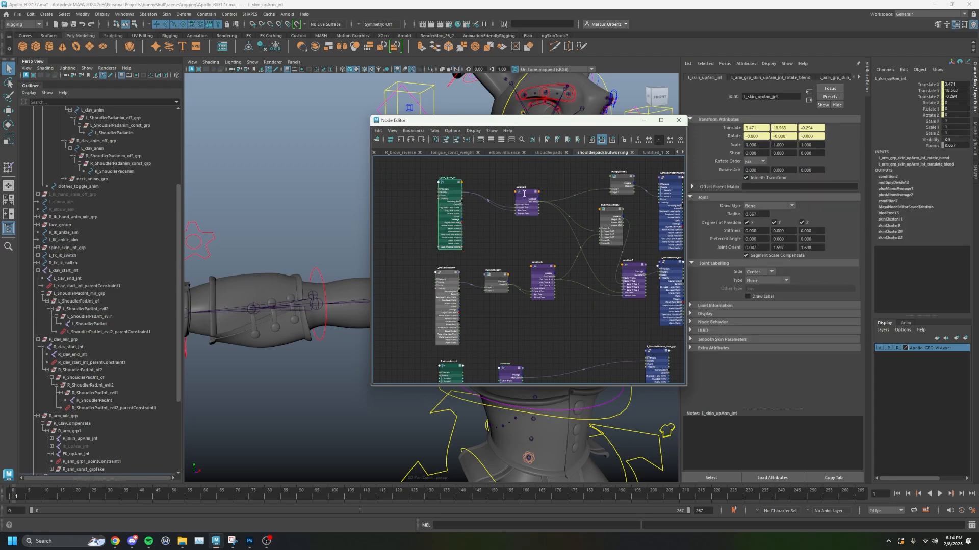
{"action": "left_click", "coordinate": [440, 193]}
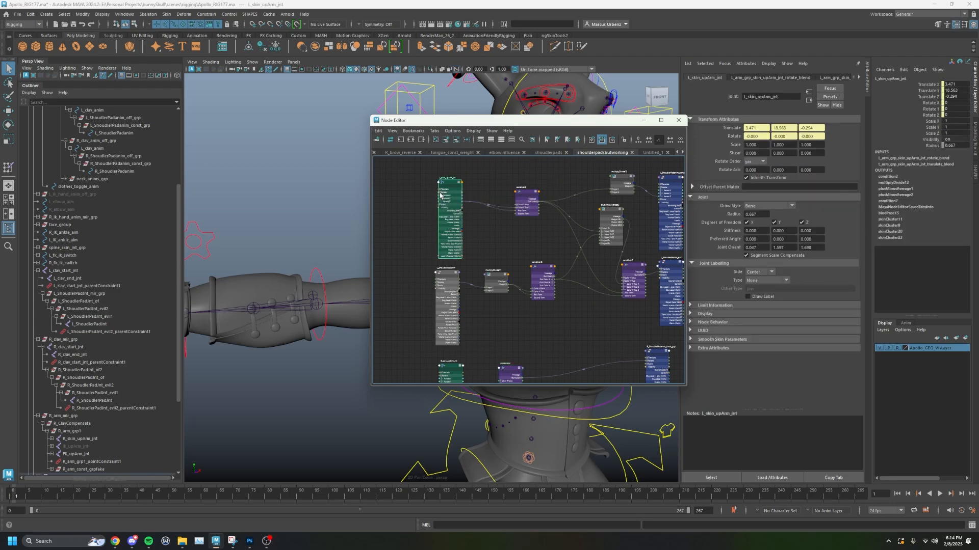
{"action": "scroll", "coordinate": [464, 206], "scroll_direction": "up", "scroll_amount": 2}
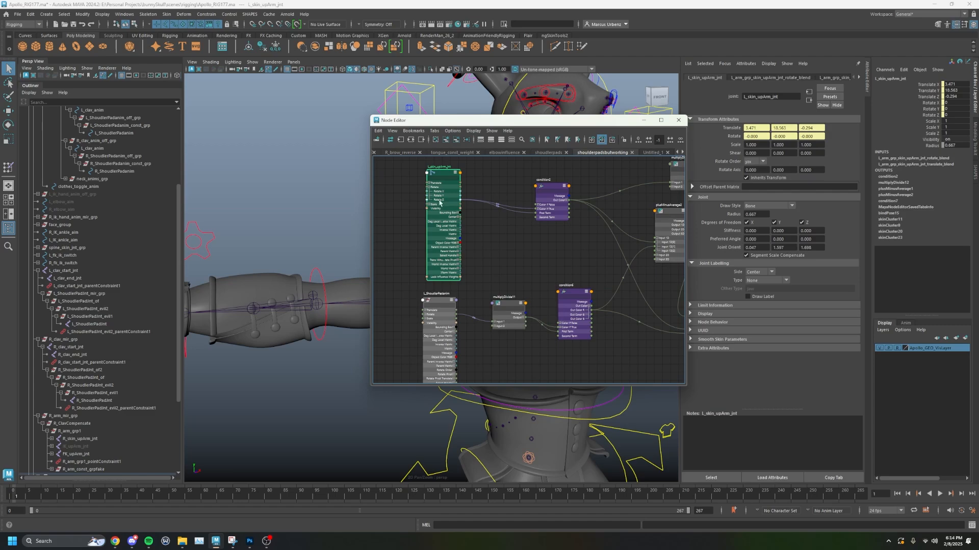
{"action": "left_click", "coordinate": [539, 211]}
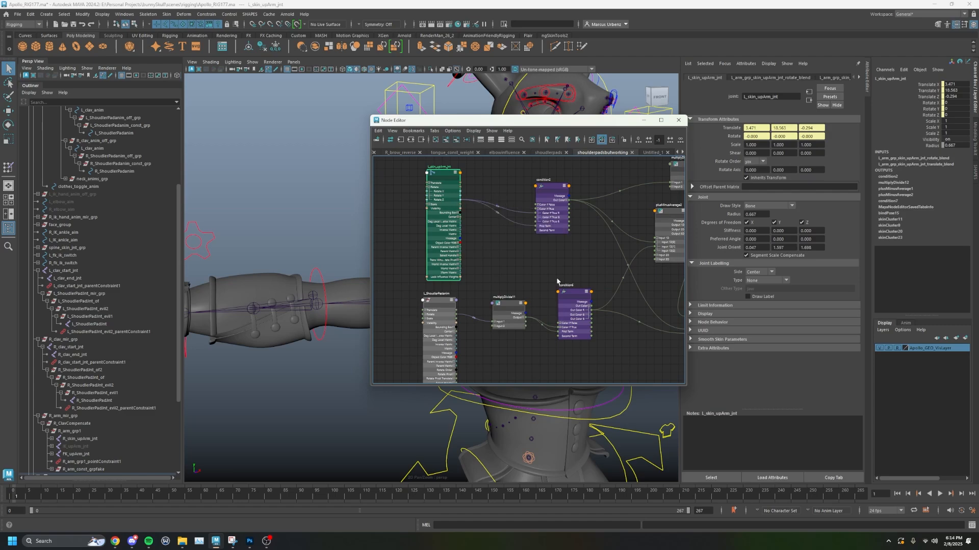
- Connect Rotate Z of R_skin_upArm_jnt to the Color If True R and First Term inputs of condition4
{"action": "middle_click_drag", "start_coordinate": [533, 286], "coordinate": [543, 191], "text": "alt"}
{"action": "middle_click_drag", "start_coordinate": [534, 302], "coordinate": [541, 228], "text": "alt"}
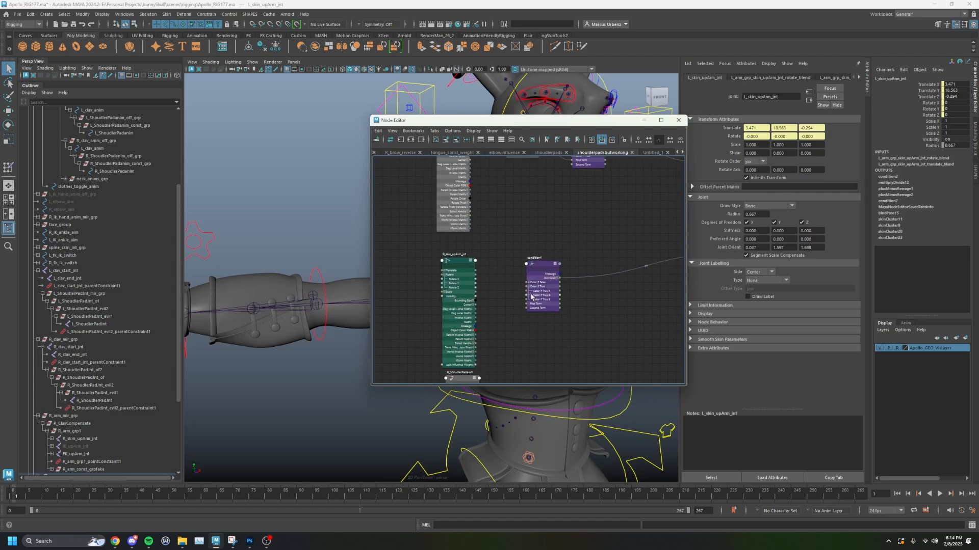
{"action": "scroll", "coordinate": [531, 296], "scroll_direction": "up", "scroll_amount": 2}
{"action": "mouse_move", "coordinate": [525, 289]}
{"action": "left_mouse_down"}
{"action": "mouse_move", "coordinate": [452, 285]}
{"action": "mouse_move", "coordinate": [524, 308]}
{"action": "left_mouse_up"}
{"action": "left_click", "coordinate": [530, 300]}
{"action": "scroll", "coordinate": [594, 212], "scroll_direction": "down", "scroll_amount": 5}
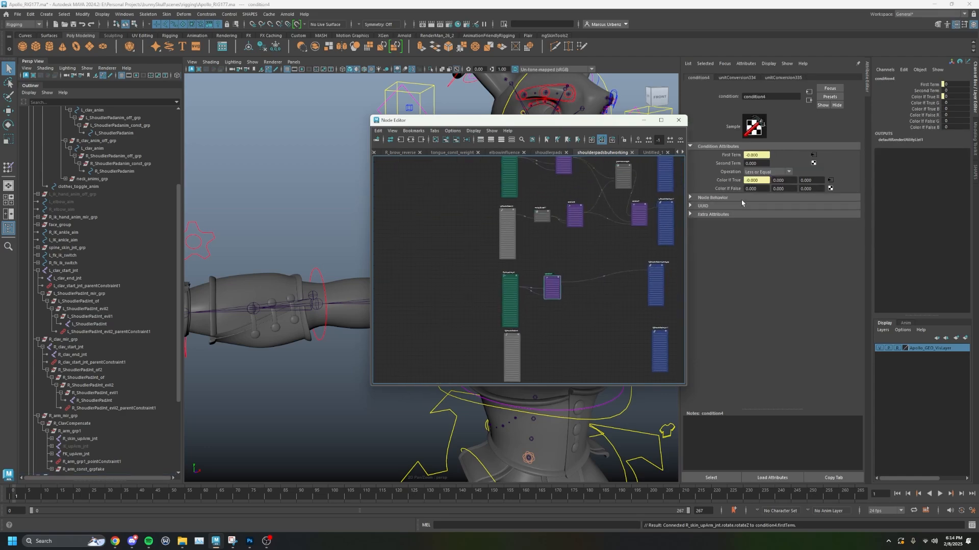
- Set the Operation of condition4 to Greater or Equal and compare it with condition2
{"action": "left_click", "coordinate": [759, 173]}
{"action": "left_click", "coordinate": [760, 202]}
{"action": "middle_click_drag", "start_coordinate": [563, 158], "coordinate": [547, 196], "text": "alt"}
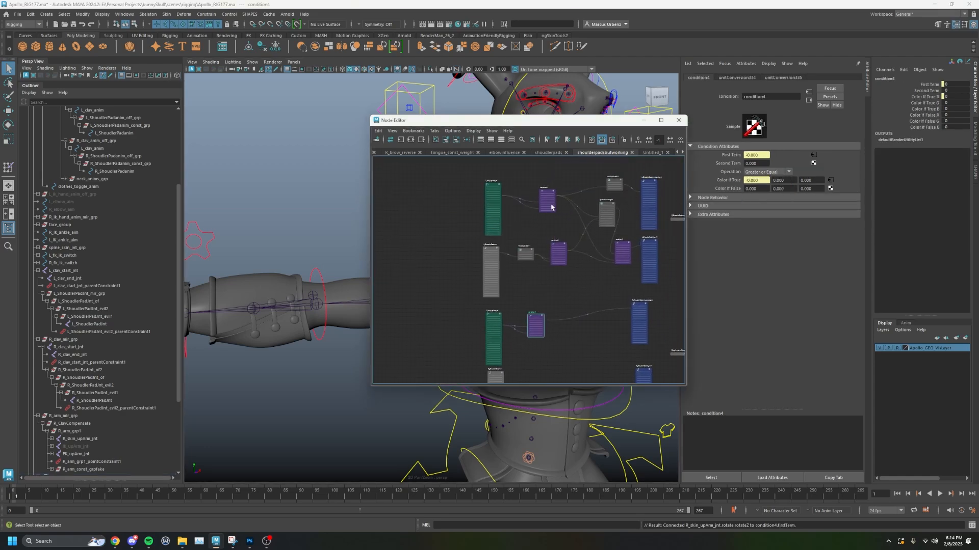
{"action": "left_click", "coordinate": [546, 195]}
{"action": "left_click_drag", "start_coordinate": [547, 194], "coordinate": [545, 192]}
{"action": "left_click", "coordinate": [533, 320]}
- Move the Node Editor window off the character and select the R_ShoudlerPadanim and R_upArm_anim controls in the viewport in turn
{"action": "left_click_drag", "start_coordinate": [487, 123], "coordinate": [711, 145]}
{"action": "left_click_drag", "start_coordinate": [583, 227], "coordinate": [358, 227], "text": "alt"}
{"action": "left_click", "coordinate": [342, 224]}
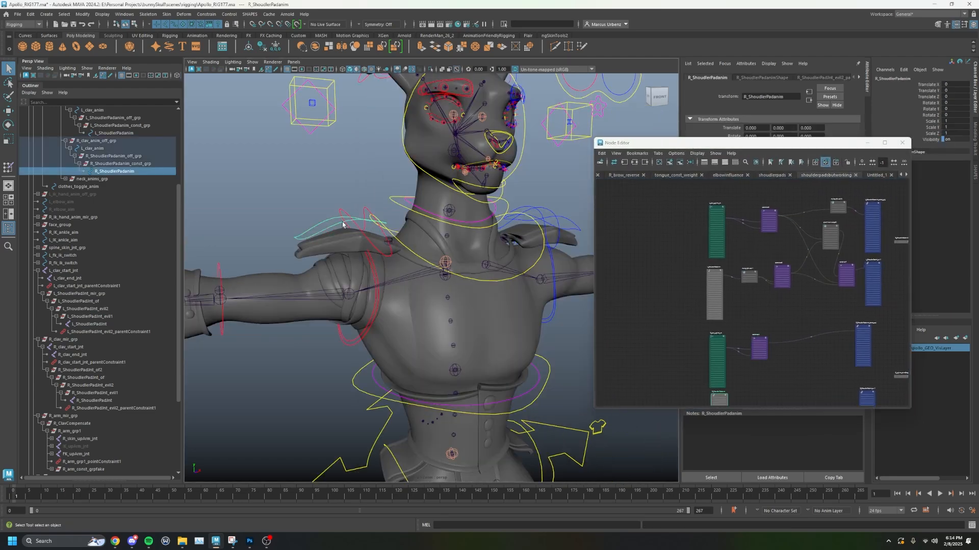
{"action": "left_click", "coordinate": [356, 349]}
{"action": "scroll", "coordinate": [515, 308], "scroll_direction": "down", "scroll_amount": 2}
{"action": "left_click_drag", "start_coordinate": [518, 308], "coordinate": [494, 304], "text": "alt"}
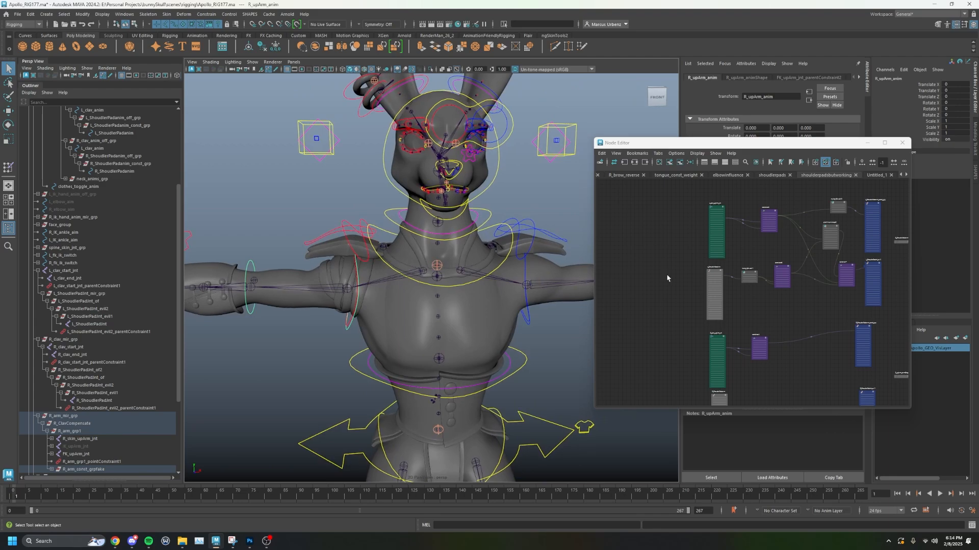
- Select L_ShoudlerPadanim_const_grp and examine how condition2 and the multiplyDivide node feed it in the left-side network
{"action": "scroll", "coordinate": [777, 342], "scroll_direction": "up", "scroll_amount": 2}
{"action": "scroll", "coordinate": [810, 310], "scroll_direction": "down", "scroll_amount": 1}
{"action": "middle_click_drag", "start_coordinate": [811, 311], "coordinate": [755, 326], "text": "alt"}
{"action": "scroll", "coordinate": [750, 332], "scroll_direction": "down", "scroll_amount": 1}
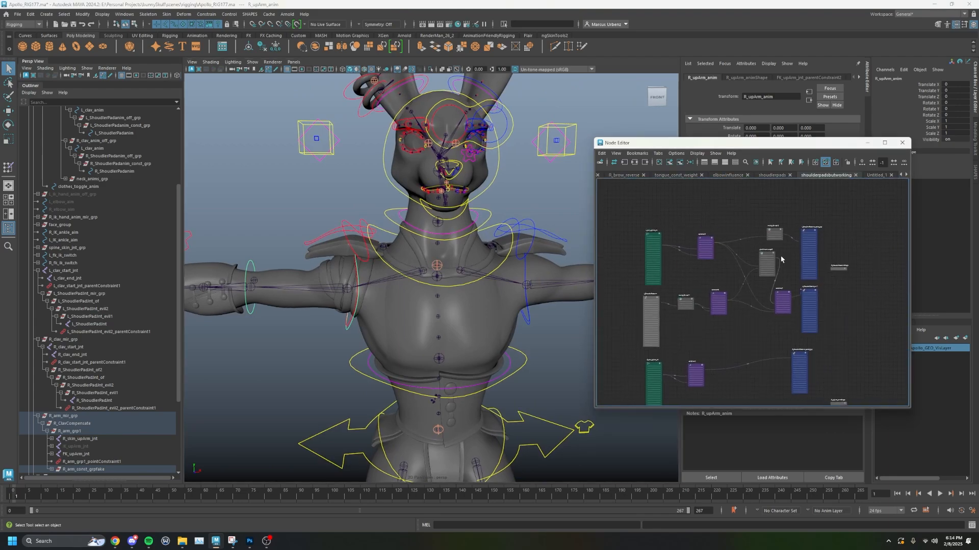
{"action": "left_click", "coordinate": [811, 234]}
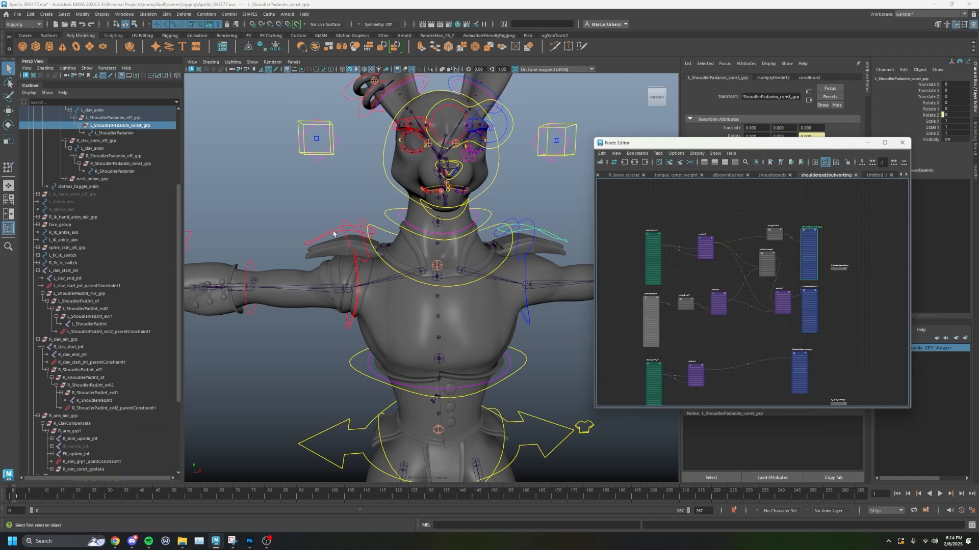
{"action": "scroll", "coordinate": [748, 261], "scroll_direction": "up", "scroll_amount": 3}
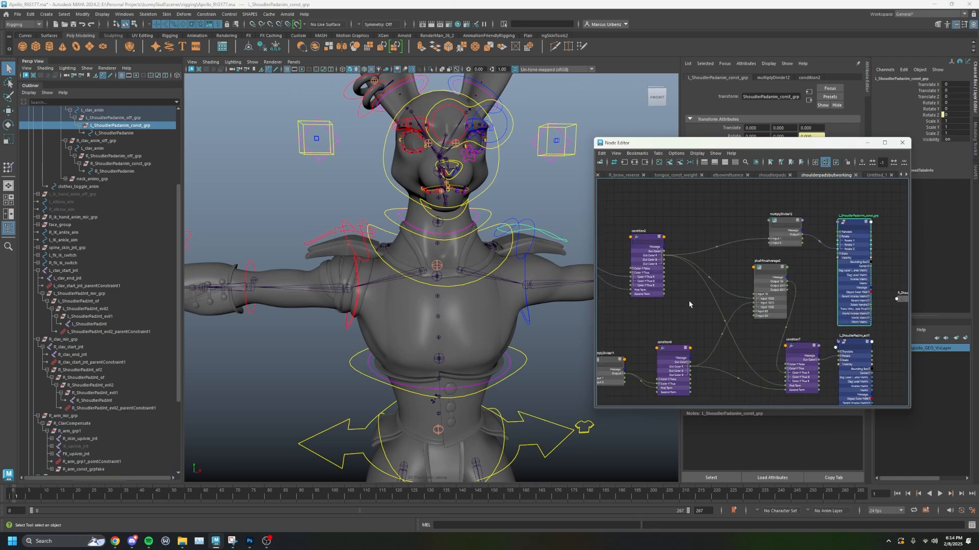
{"action": "scroll", "coordinate": [738, 378], "scroll_direction": "down", "scroll_amount": 3}
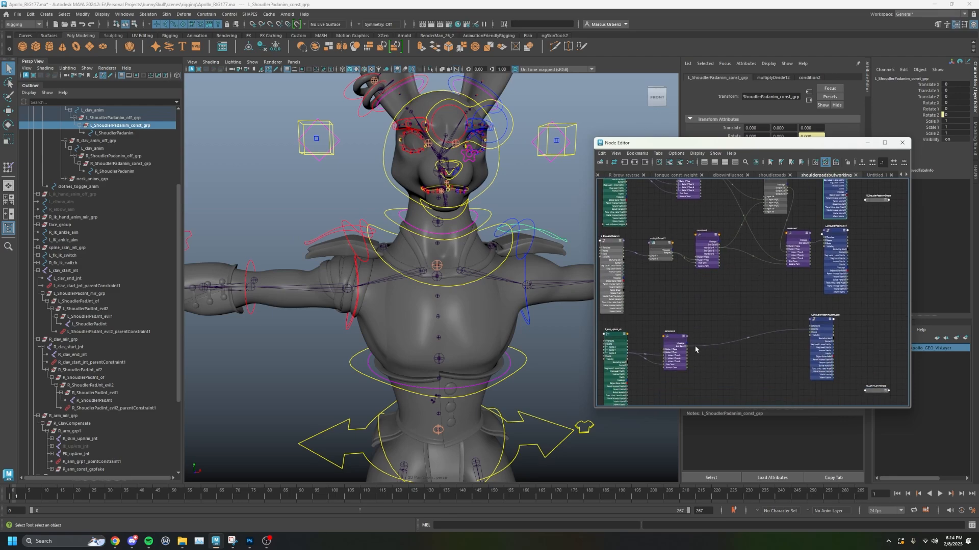
- Add a new multiplyDivide node between condition4 and R_ShoudlerPadanim_const_grp in the right-side network
{"action": "left_click", "coordinate": [685, 347]}
{"action": "left_click", "coordinate": [718, 336]}
{"action": "key", "text": "Tab"}
{"action": "type", "text": "mult"}
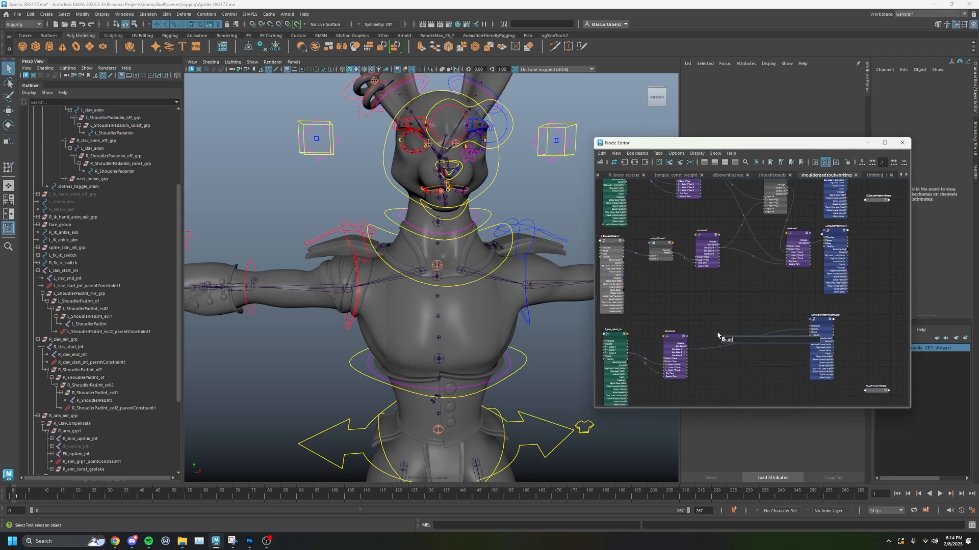
{"action": "type", "text": "iplydivide"}
{"action": "key", "text": "Return"}
- Compare the new multiplyDivide14 with the left side's multiplyDivide12 and set its Input 2 Z to -1
{"action": "middle_click_drag", "start_coordinate": [797, 165], "coordinate": [781, 216], "text": "alt"}
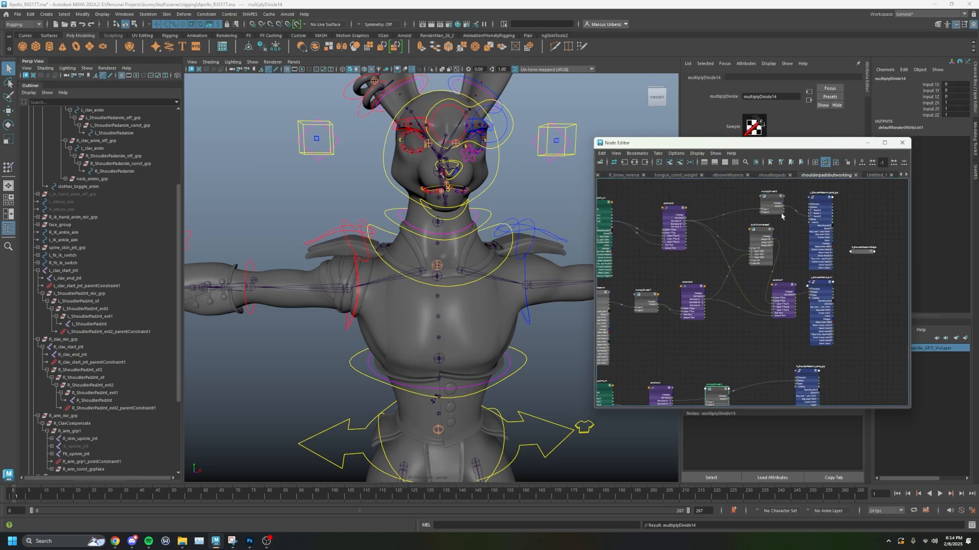
{"action": "left_click", "coordinate": [773, 199]}
{"action": "left_click_drag", "start_coordinate": [764, 144], "coordinate": [495, 114]}
{"action": "middle_click_drag", "start_coordinate": [473, 328], "coordinate": [482, 281], "text": "alt"}
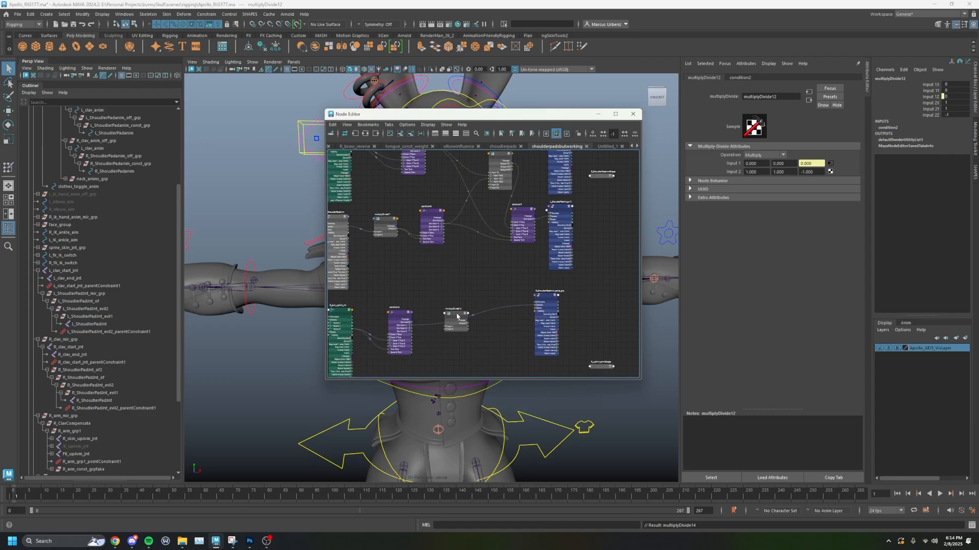
{"action": "left_click", "coordinate": [456, 316]}
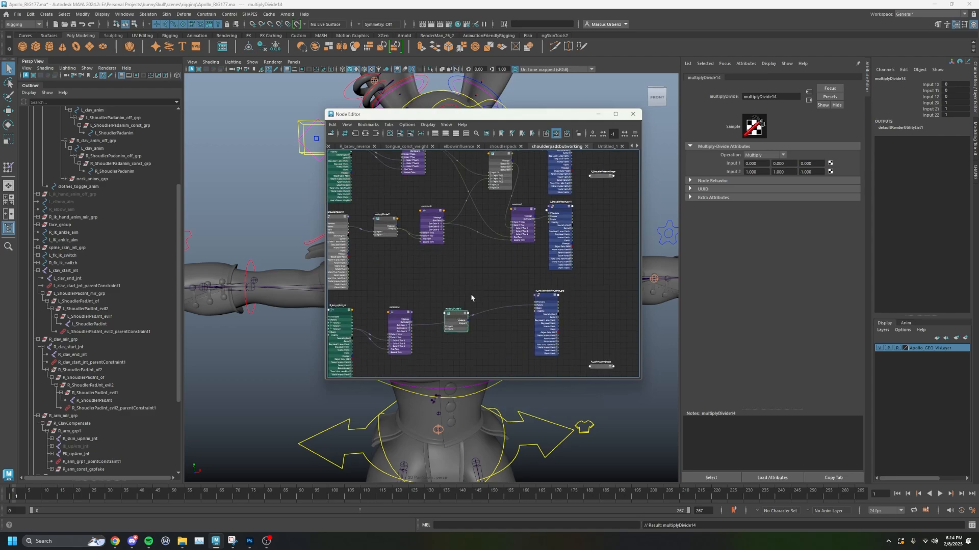
{"action": "middle_click_drag", "start_coordinate": [489, 212], "coordinate": [488, 247], "text": "alt"}
{"action": "left_click", "coordinate": [513, 164]}
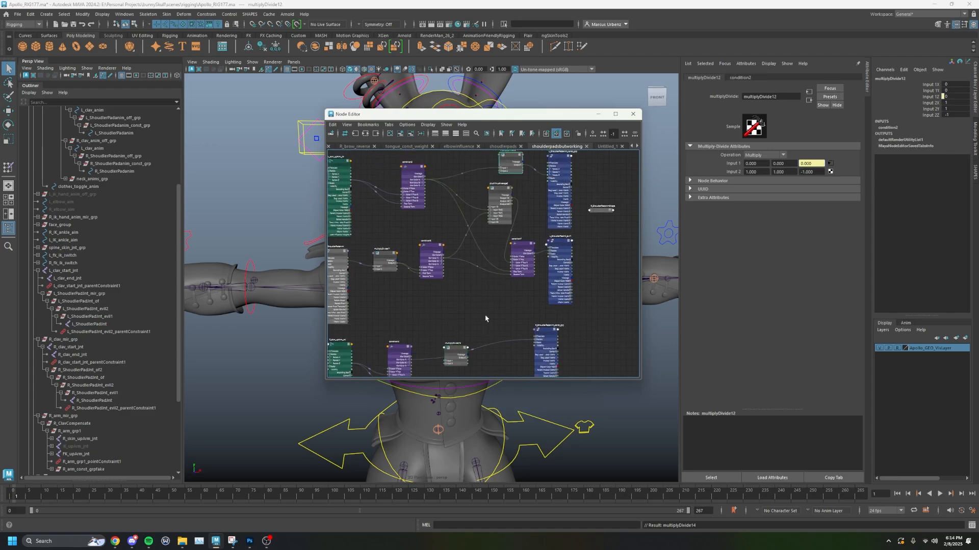
{"action": "left_click", "coordinate": [465, 351]}
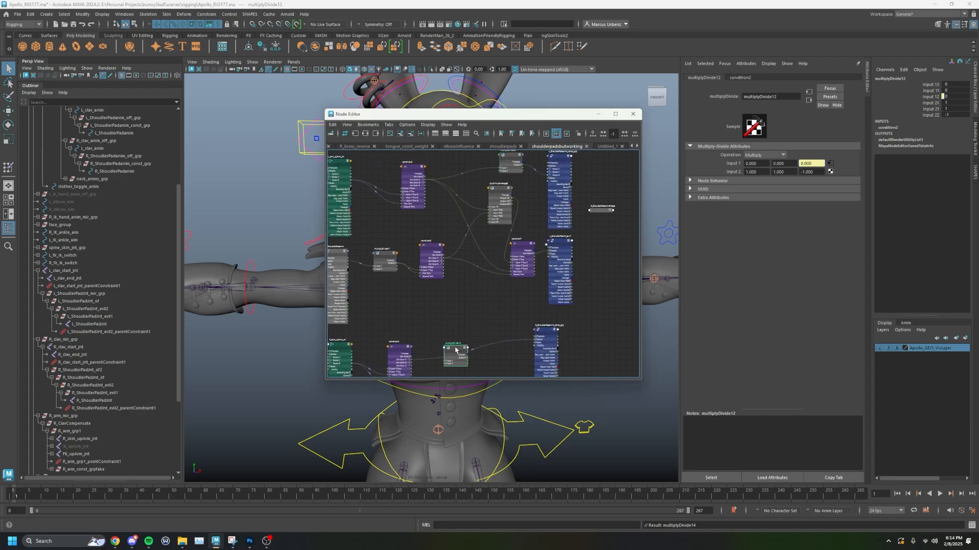
{"action": "left_click", "coordinate": [801, 172]}
{"action": "type", "text": "-"}
{"action": "key", "text": "Return"}
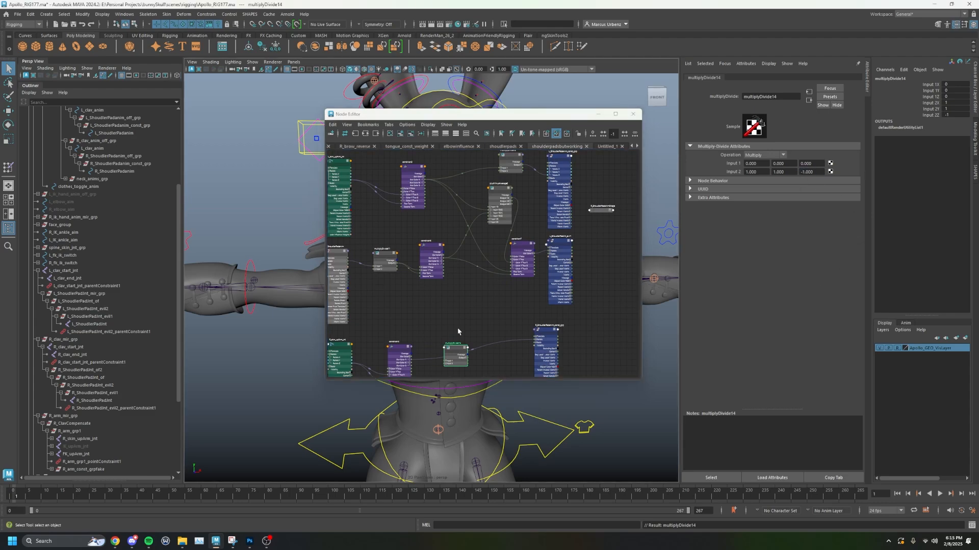
- Connect Out Color R of condition4 to Input 1Z of multiplyDivide14
{"action": "middle_click_drag", "start_coordinate": [457, 332], "coordinate": [506, 261], "text": "alt"}
{"action": "scroll", "coordinate": [472, 328], "scroll_direction": "up", "scroll_amount": 2}
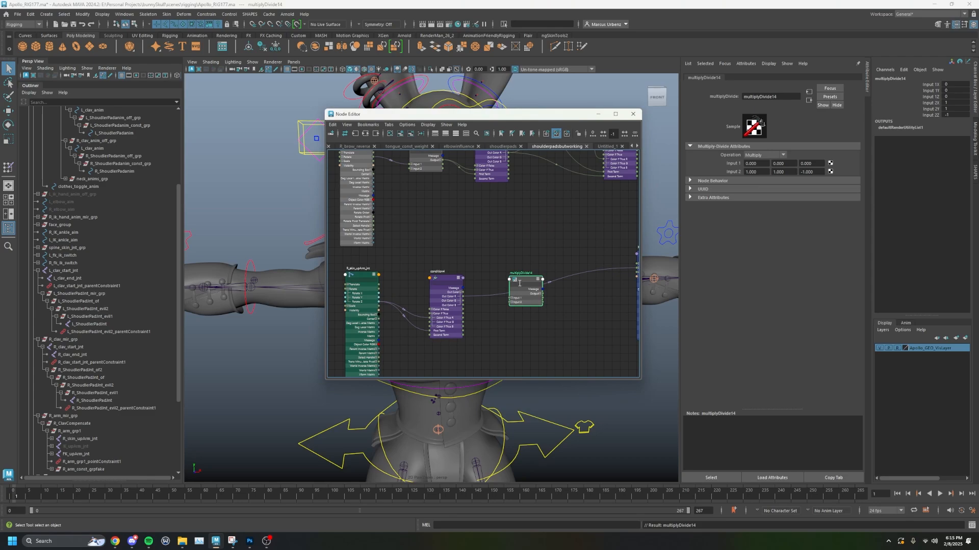
{"action": "left_click_drag", "start_coordinate": [519, 284], "coordinate": [462, 298]}
{"action": "left_click", "coordinate": [544, 275]}
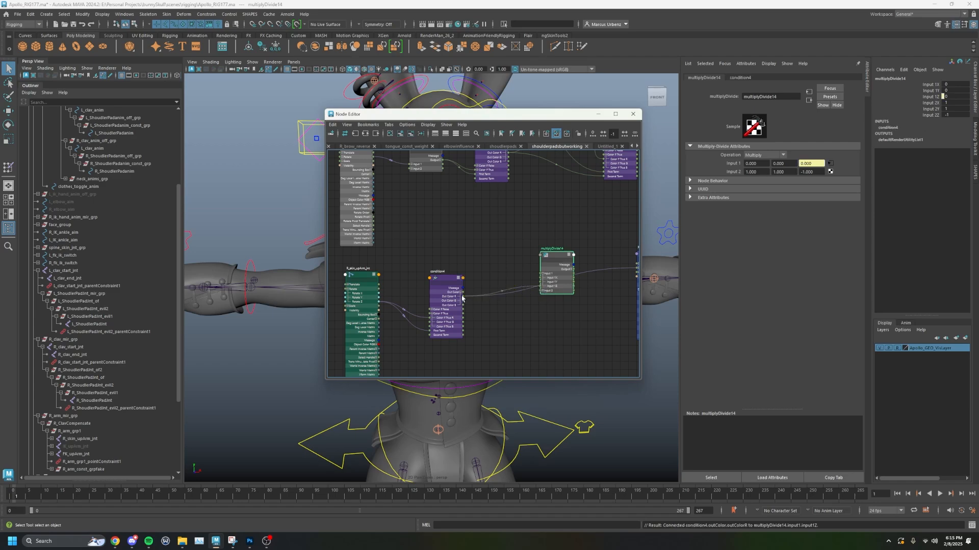
- Connect Output Z of multiplyDivide14 to Rotate Z of R_ShoudlerPadanim_const_grp
{"action": "middle_click_drag", "start_coordinate": [536, 238], "coordinate": [449, 257], "text": "alt"}
{"action": "left_click", "coordinate": [485, 288]}
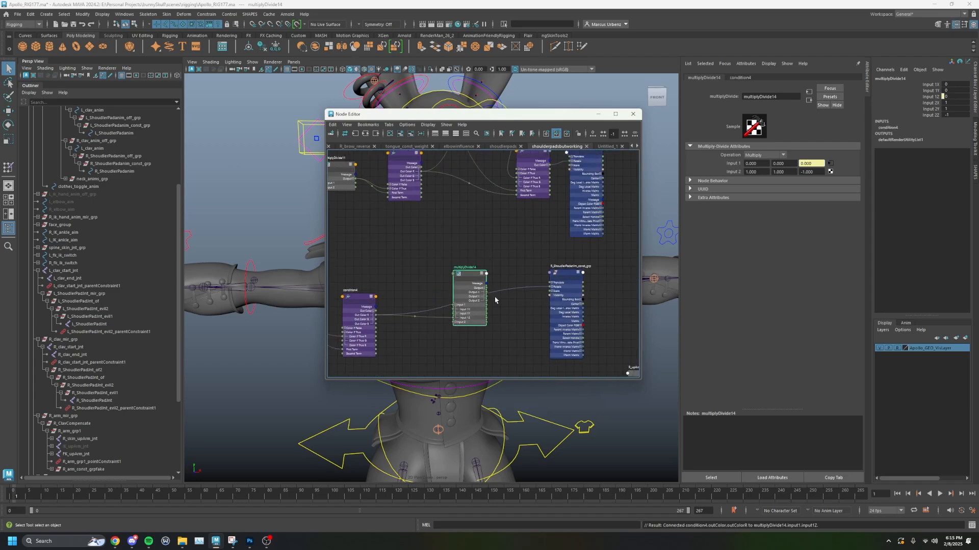
{"action": "mouse_move", "coordinate": [487, 302]}
{"action": "left_mouse_down"}
{"action": "mouse_move", "coordinate": [541, 290]}
{"action": "mouse_move", "coordinate": [551, 300]}
{"action": "mouse_move", "coordinate": [487, 302]}
{"action": "left_mouse_up"}
- Uncover the character, test-rotate R_upArm_anim, undo the rotation and select R_ShoudlerPadanim
{"action": "left_click_drag", "start_coordinate": [458, 116], "coordinate": [693, 118]}
{"action": "left_click", "coordinate": [350, 328]}
{"action": "key", "text": "e"}
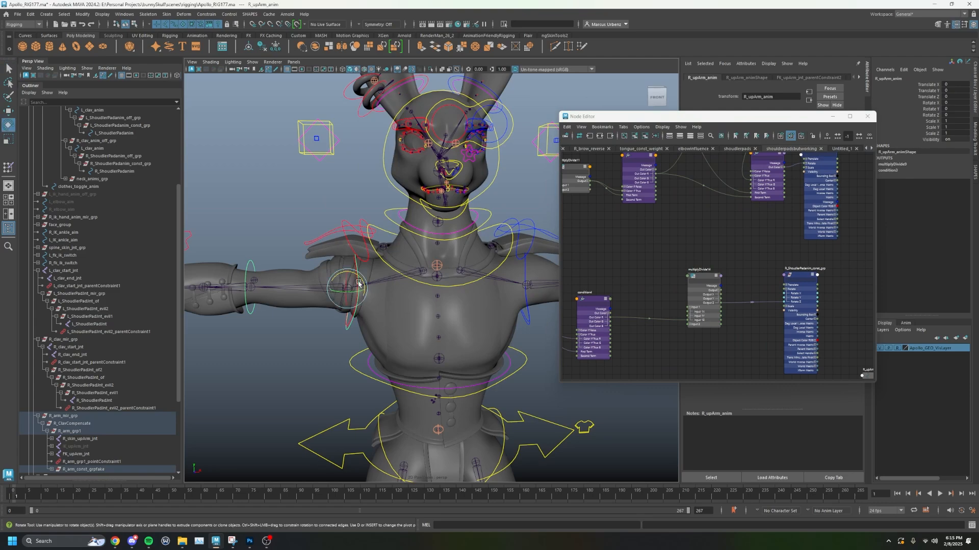
{"action": "mouse_move", "coordinate": [360, 286]}
{"action": "left_mouse_down"}
{"action": "mouse_move", "coordinate": [363, 298]}
{"action": "mouse_move", "coordinate": [352, 273]}
{"action": "mouse_move", "coordinate": [364, 291]}
{"action": "left_mouse_up"}
{"action": "key", "text": "ctrl+z"}
{"action": "left_click", "coordinate": [336, 230]}
- Examine condition4 in the right-side network and how condition2 feeds plusMinusAverage2 on the left side
{"action": "scroll", "coordinate": [666, 264], "scroll_direction": "down", "scroll_amount": 3}
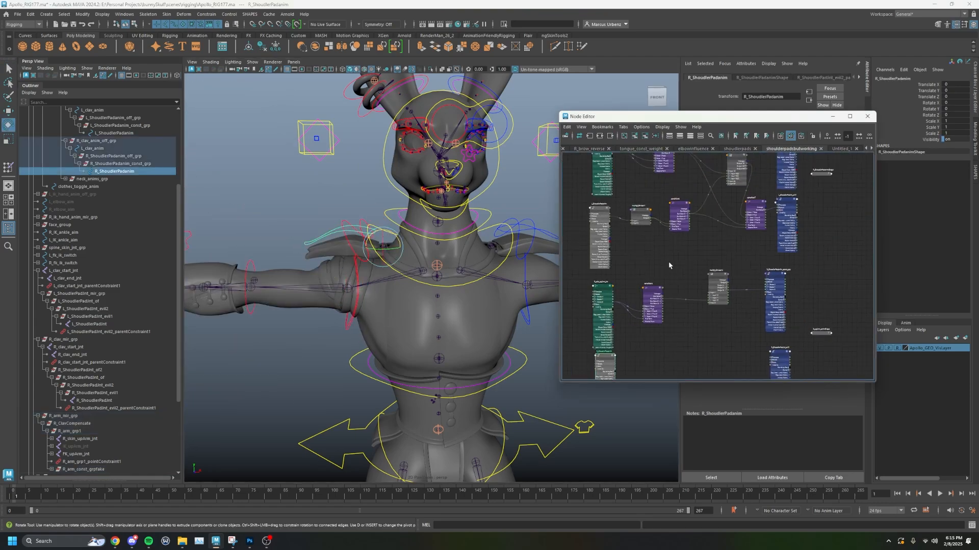
{"action": "middle_click_drag", "start_coordinate": [666, 264], "coordinate": [699, 265]}
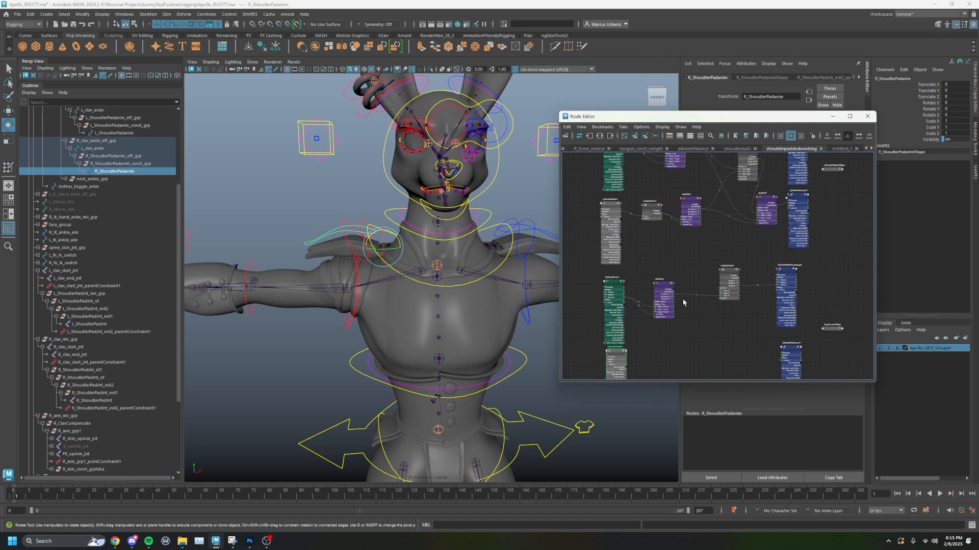
{"action": "scroll", "coordinate": [683, 303], "scroll_direction": "up", "scroll_amount": 3}
{"action": "left_click_drag", "start_coordinate": [657, 278], "coordinate": [685, 273]}
{"action": "scroll", "coordinate": [727, 259], "scroll_direction": "down", "scroll_amount": 3}
{"action": "middle_click_drag", "start_coordinate": [724, 256], "coordinate": [704, 307], "text": "alt"}
{"action": "scroll", "coordinate": [686, 199], "scroll_direction": "up", "scroll_amount": 4}
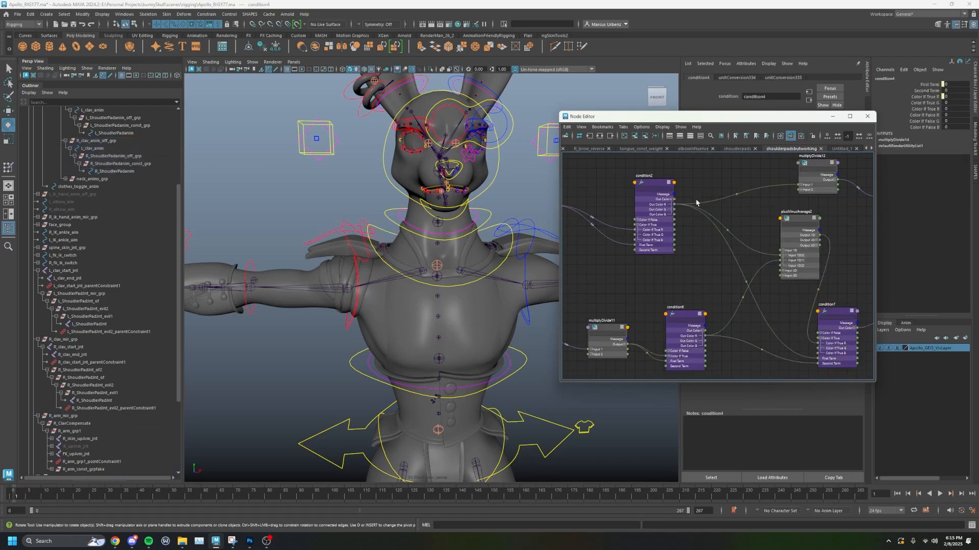
{"action": "left_click", "coordinate": [807, 220]}
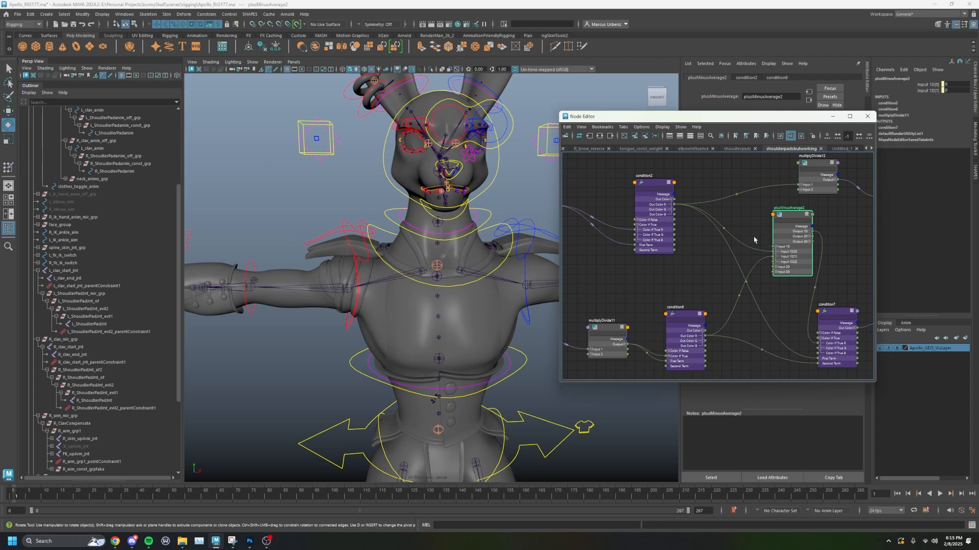
{"action": "scroll", "coordinate": [730, 227], "scroll_direction": "down", "scroll_amount": 5}
{"action": "scroll", "coordinate": [714, 294], "scroll_direction": "up", "scroll_amount": 3}
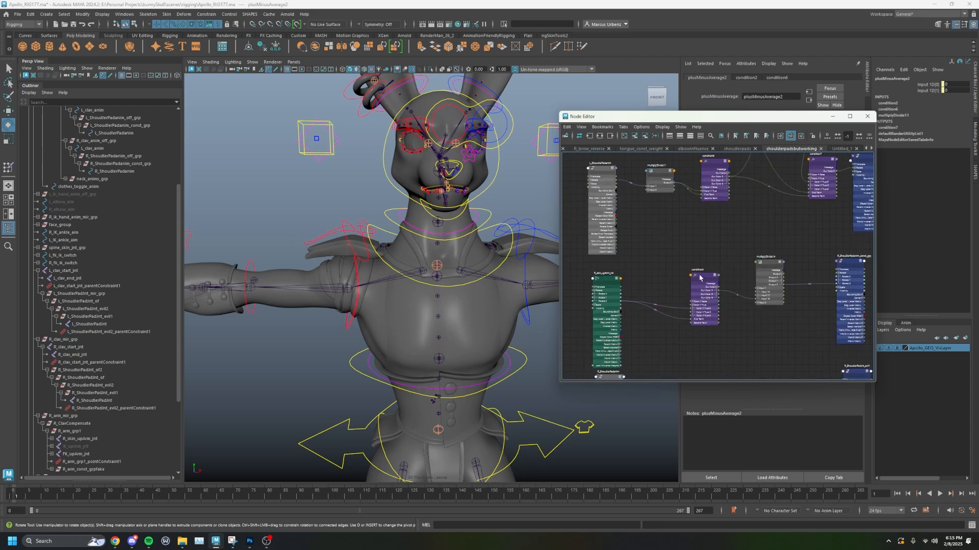
- Select condition4 and move the Node Editor window off its attributes to inspect its link from R_skin_upArm_jnt
{"action": "left_click", "coordinate": [701, 279]}
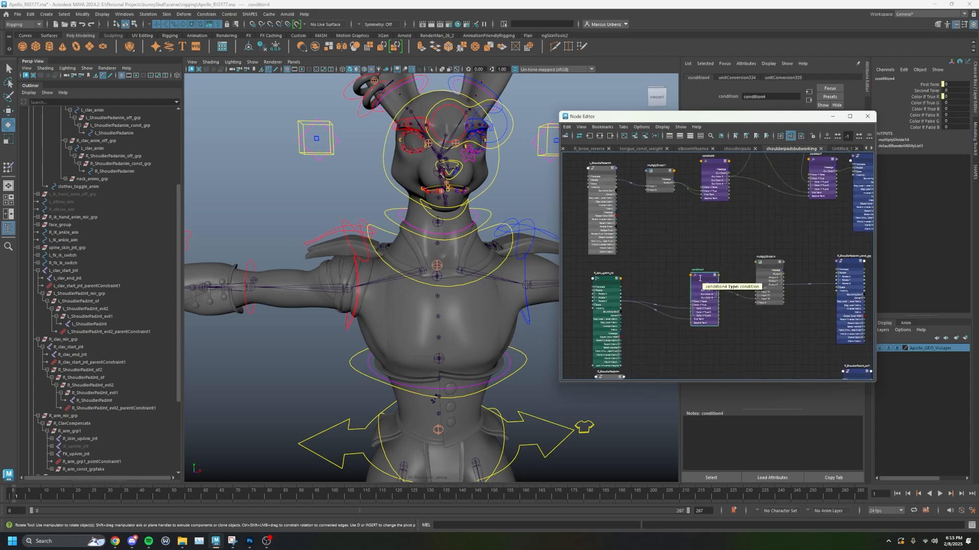
{"action": "left_click_drag", "start_coordinate": [753, 122], "coordinate": [561, 129]}
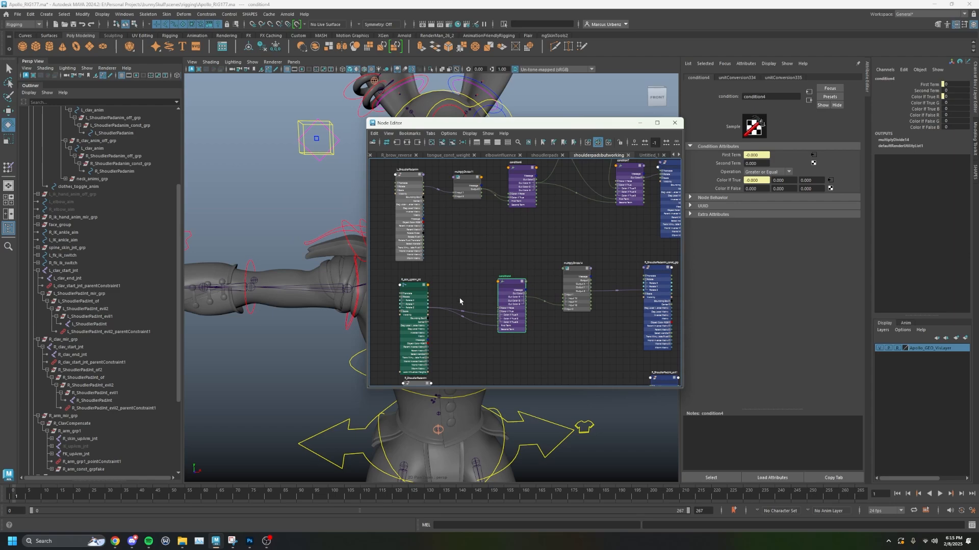
{"action": "scroll", "coordinate": [440, 308], "scroll_direction": "up", "scroll_amount": 3}
{"action": "middle_click_drag", "start_coordinate": [440, 309], "coordinate": [483, 271], "text": "alt"}
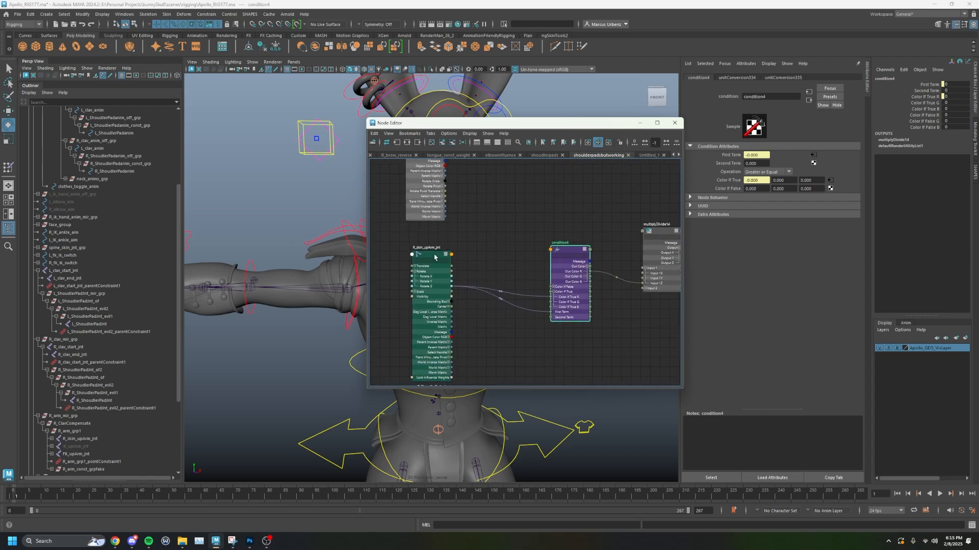
- Test-rotate R_upArm_anim, undo it, and review the Color If True and Color If False values of condition4
{"action": "left_click", "coordinate": [358, 280]}
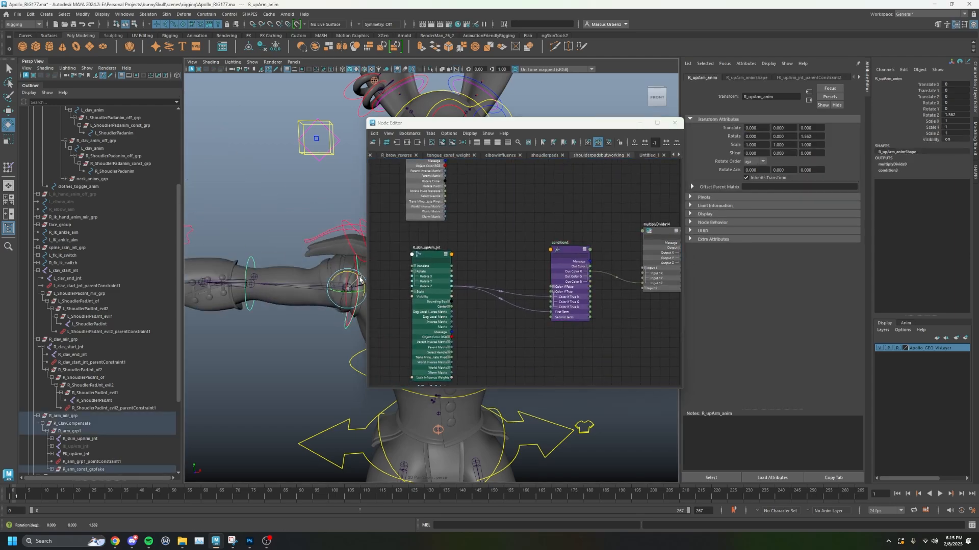
{"action": "left_click_drag", "start_coordinate": [360, 279], "coordinate": [374, 283]}
{"action": "key", "text": "ctrl+z"}
{"action": "left_click", "coordinate": [573, 253]}
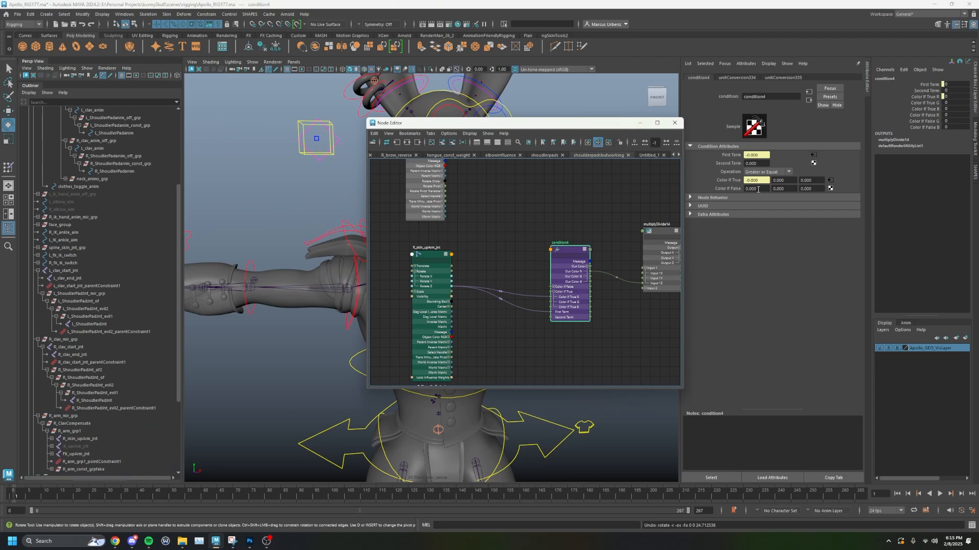
{"action": "middle_click_drag", "start_coordinate": [618, 211], "coordinate": [559, 219], "text": "alt"}
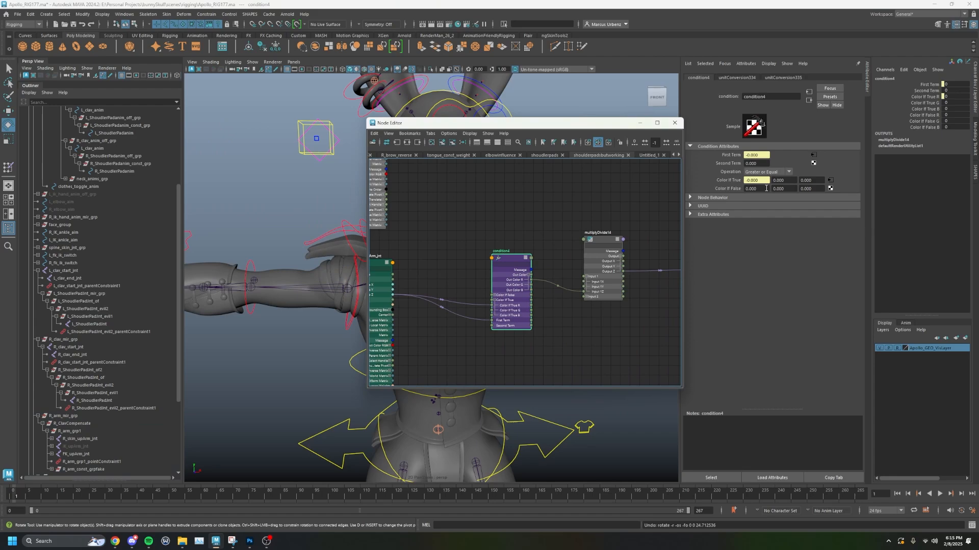
{"action": "left_click_drag", "start_coordinate": [765, 189], "coordinate": [785, 190]}
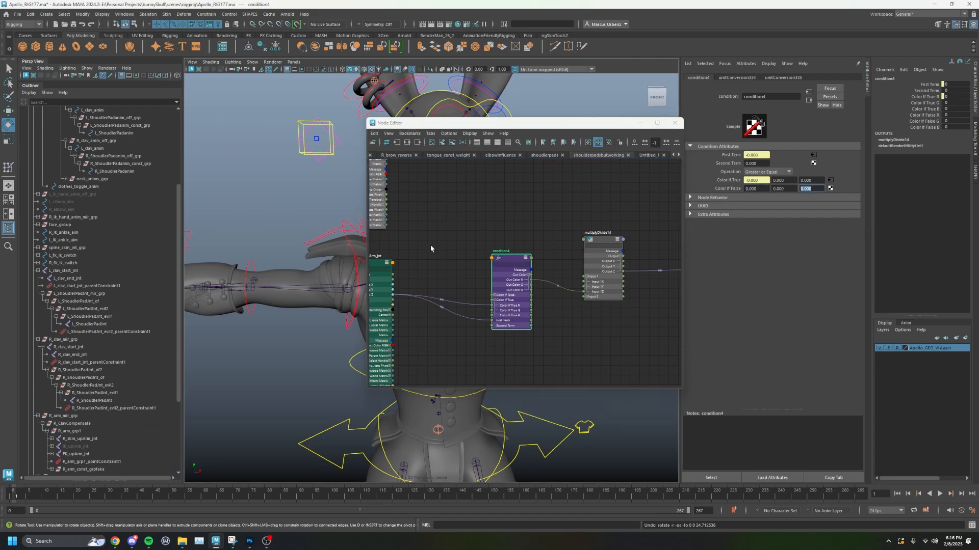
{"action": "left_click", "coordinate": [456, 244]}
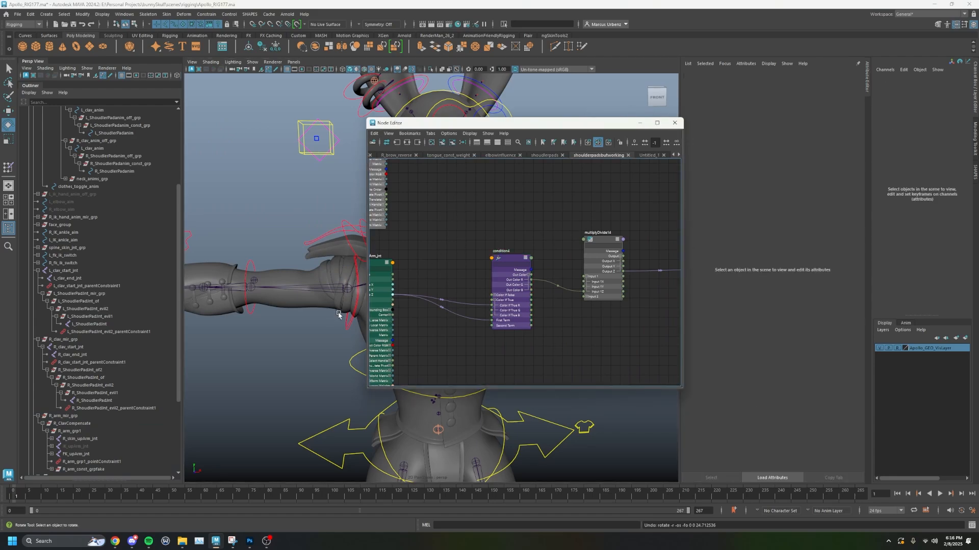
- Review both shoulder pad networks, test-raise the right arm by rotating R_upArm_anim, and undo the rotation
{"action": "mouse_move", "coordinate": [337, 313]}
{"action": "left_mouse_down", "text": "alt"}
{"action": "mouse_move", "coordinate": [303, 307]}
{"action": "mouse_move", "coordinate": [324, 306]}
{"action": "left_mouse_up", "text": "alt"}
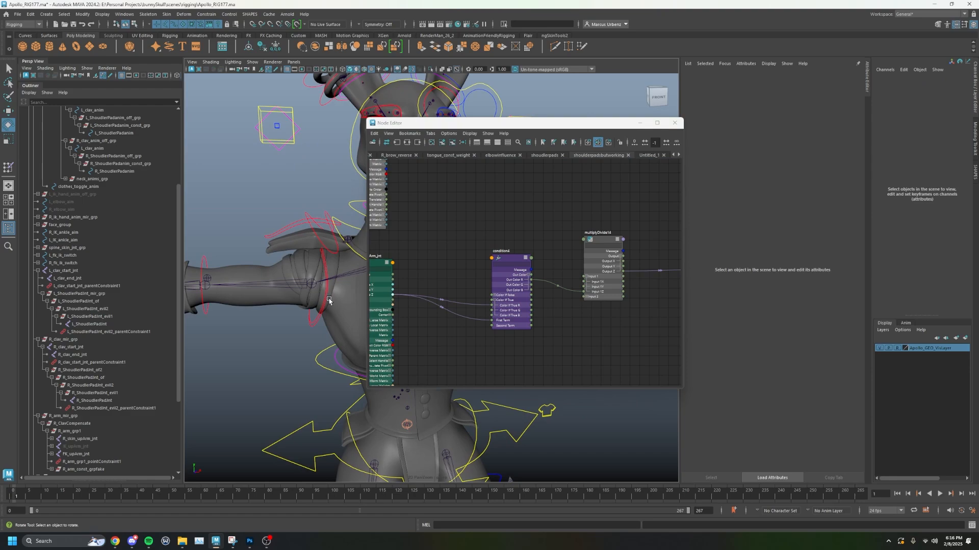
{"action": "right_click_drag", "start_coordinate": [331, 286], "coordinate": [307, 260], "text": "alt"}
{"action": "scroll", "coordinate": [456, 254], "scroll_direction": "down", "scroll_amount": 3}
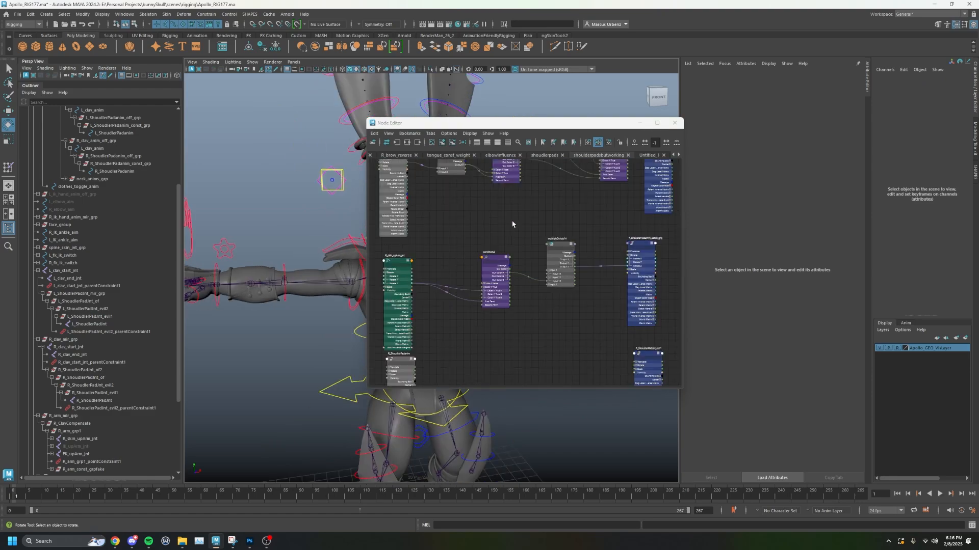
{"action": "middle_click_drag", "start_coordinate": [513, 225], "coordinate": [520, 300], "text": "alt"}
{"action": "scroll", "coordinate": [520, 299], "scroll_direction": "down", "scroll_amount": 2}
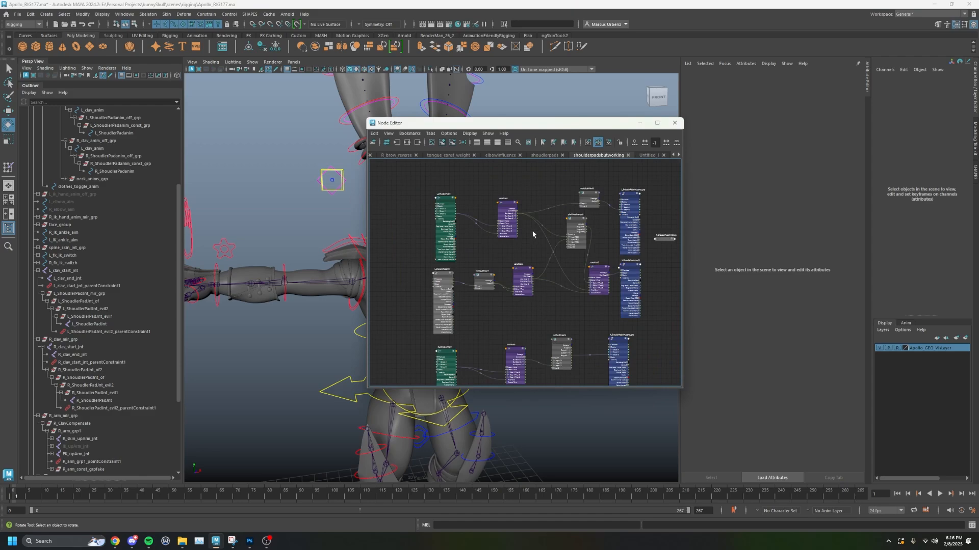
{"action": "middle_click_drag", "start_coordinate": [533, 235], "coordinate": [534, 195], "text": "alt"}
{"action": "right_click_drag", "start_coordinate": [328, 275], "coordinate": [323, 337], "text": "alt"}
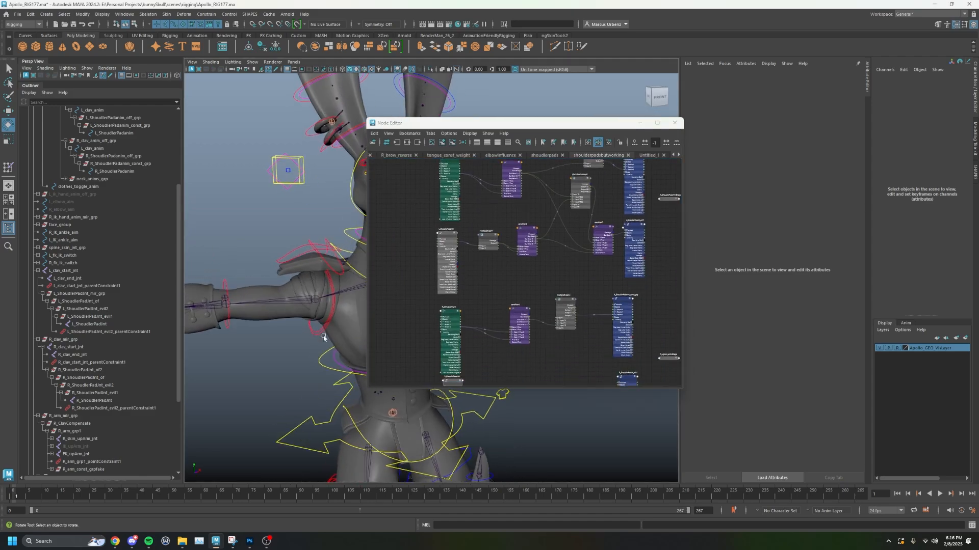
{"action": "left_click", "coordinate": [323, 338]}
{"action": "left_click_drag", "start_coordinate": [327, 308], "coordinate": [318, 282]}
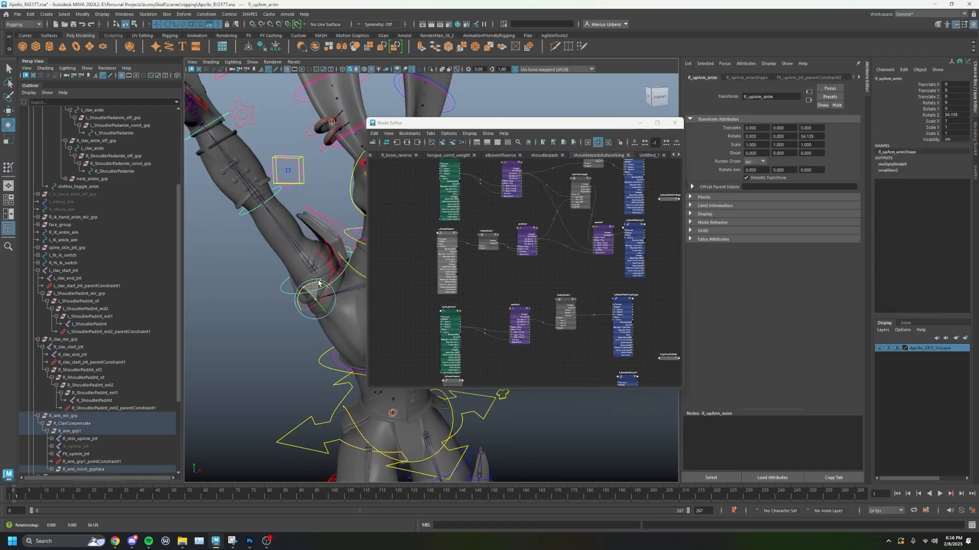
{"action": "key", "text": "ctrl+z"}
- Test-rotate the R_ShoudlerPadanim control beside the right-side network and undo the rotation
{"action": "middle_click_drag", "start_coordinate": [487, 308], "coordinate": [504, 252], "text": "alt"}
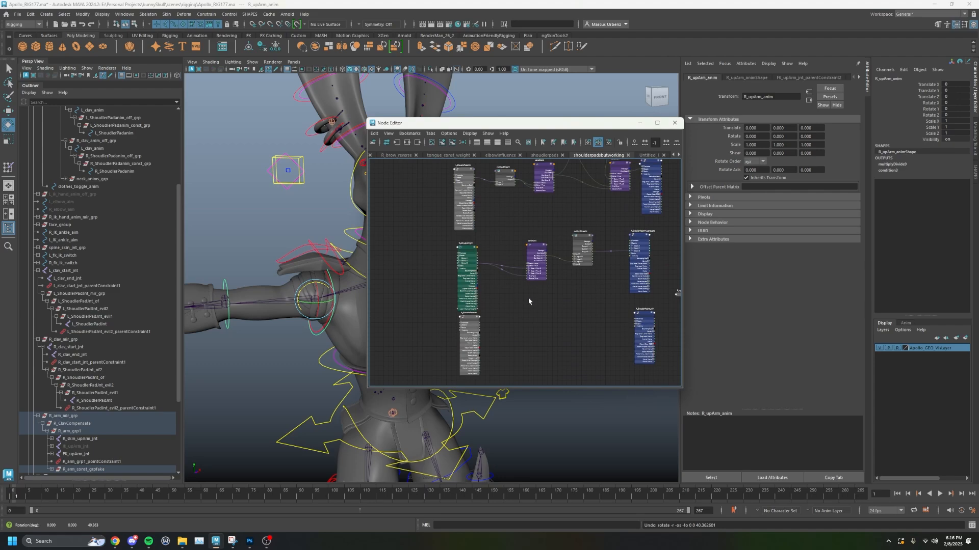
{"action": "scroll", "coordinate": [529, 301], "scroll_direction": "up", "scroll_amount": 2}
{"action": "left_click", "coordinate": [315, 254]}
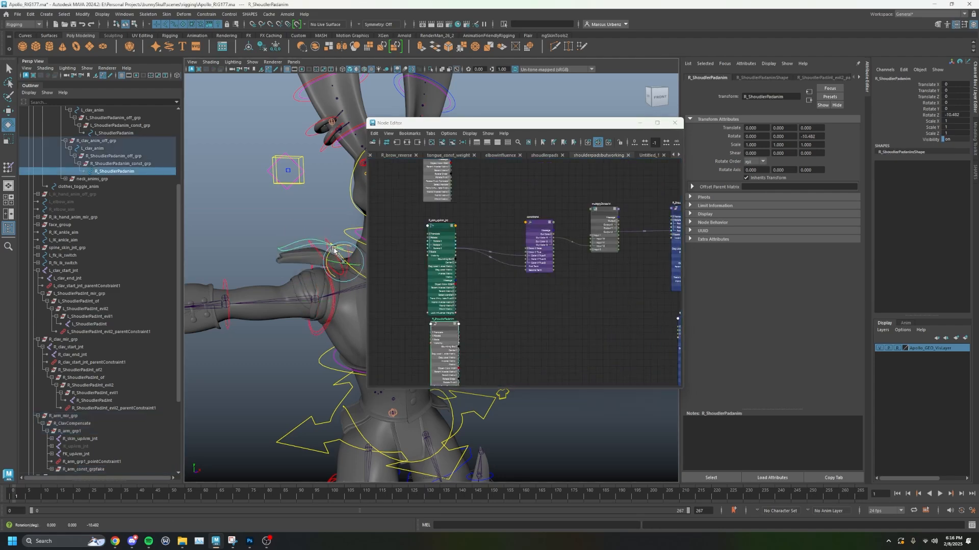
{"action": "left_click_drag", "start_coordinate": [334, 250], "coordinate": [354, 267]}
{"action": "key", "text": "ctrl+z"}
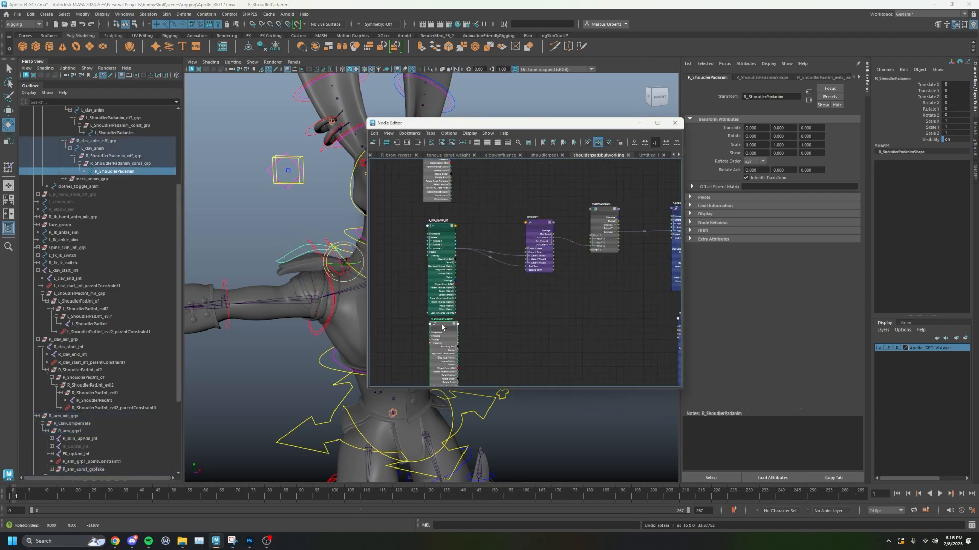
- Select multiplyDivide11 and examine its inputs from L_ShoudlerPadanim and its link to condition6
{"action": "middle_click_drag", "start_coordinate": [493, 304], "coordinate": [492, 368], "text": "alt"}
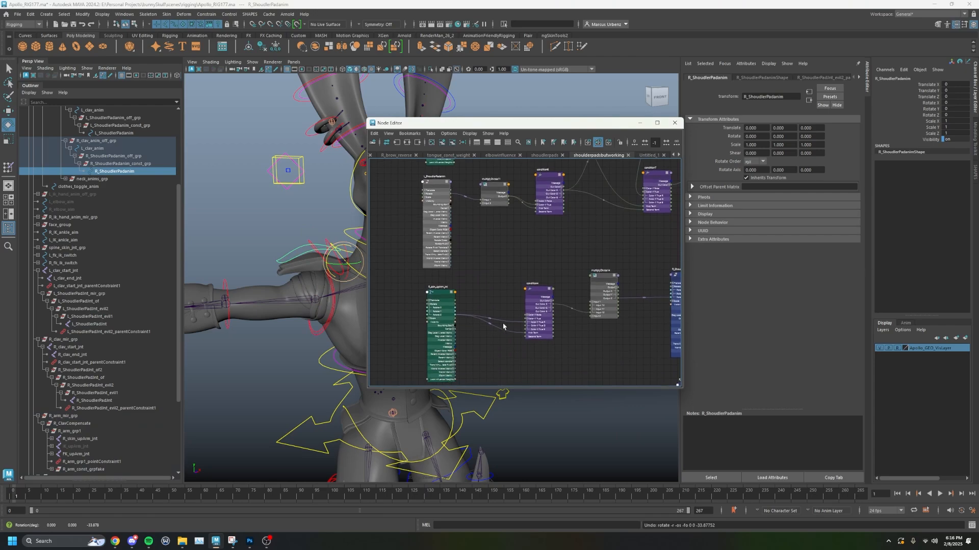
{"action": "left_click", "coordinate": [496, 186]}
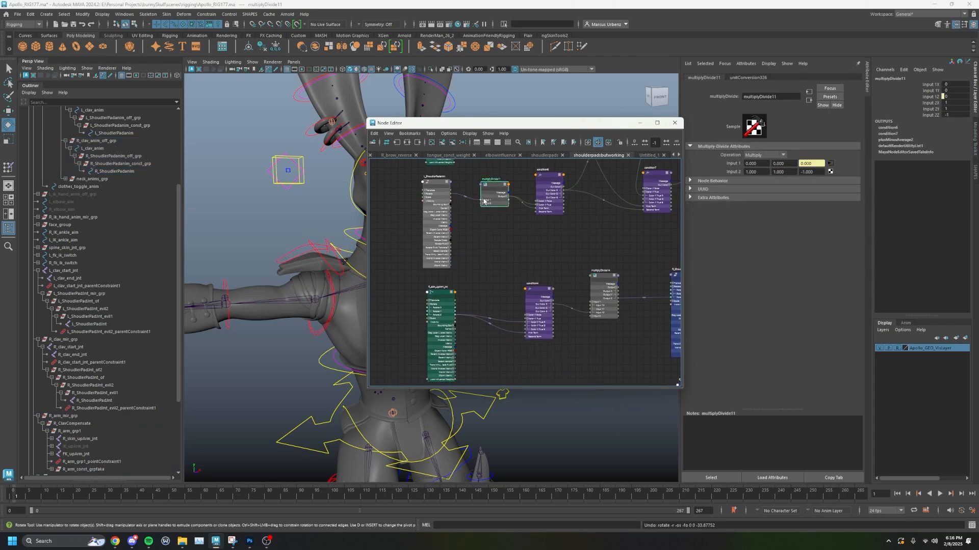
{"action": "scroll", "coordinate": [487, 202], "scroll_direction": "up", "scroll_amount": 2}
{"action": "middle_click_drag", "start_coordinate": [515, 221], "coordinate": [528, 256], "text": "alt"}
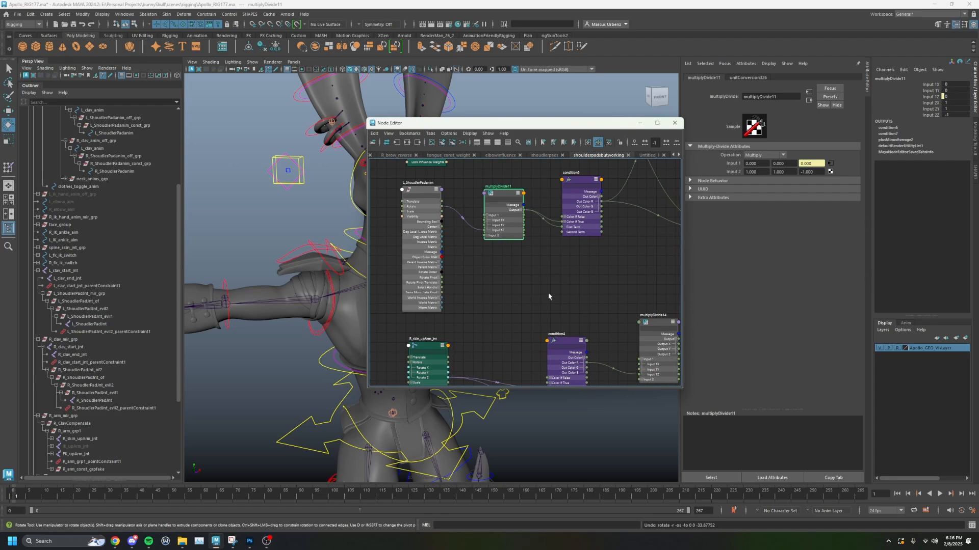
- Create a multiplyDivide node beside R_ShoudlerPadanim and set its Input 2 Z value to -1
{"action": "scroll", "coordinate": [540, 296], "scroll_direction": "down", "scroll_amount": 4}
{"action": "middle_click_drag", "start_coordinate": [518, 308], "coordinate": [516, 218], "text": "alt"}
{"action": "scroll", "coordinate": [502, 310], "scroll_direction": "up", "scroll_amount": 2}
{"action": "left_click", "coordinate": [503, 304]}
{"action": "key", "text": "Tab"}
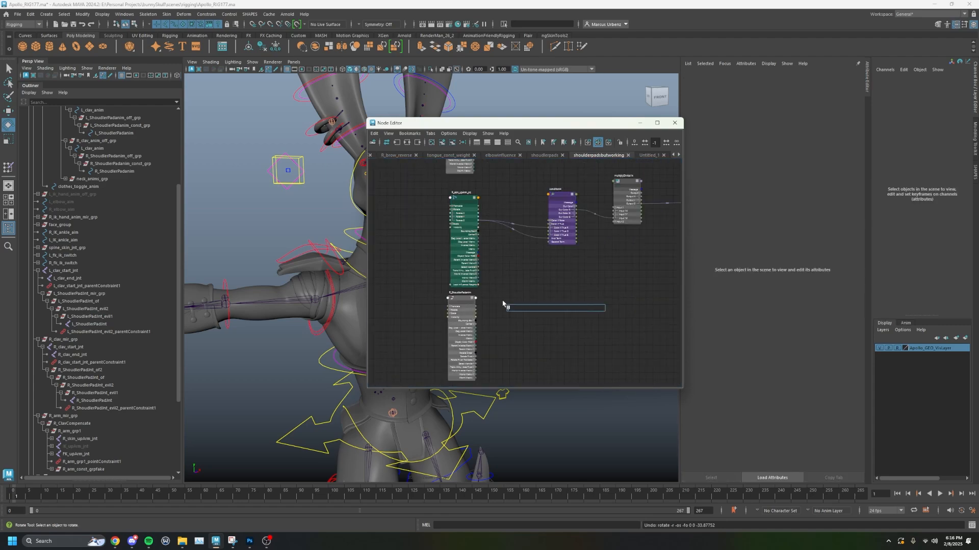
{"action": "type", "text": "multiplydivid"}
{"action": "key", "text": "Return"}
{"action": "left_click_drag", "start_coordinate": [516, 306], "coordinate": [518, 294]}
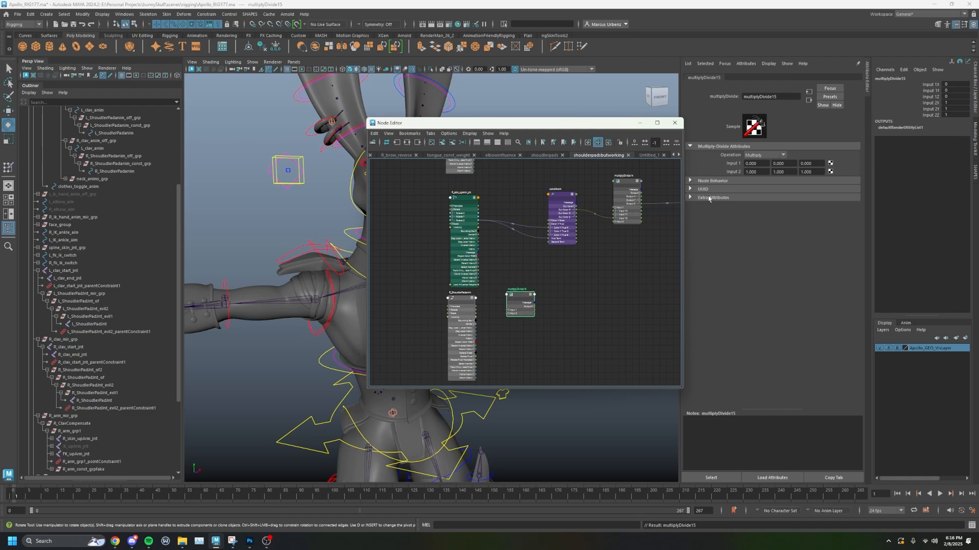
{"action": "left_click", "coordinate": [761, 156]}
{"action": "left_click", "coordinate": [762, 171]}
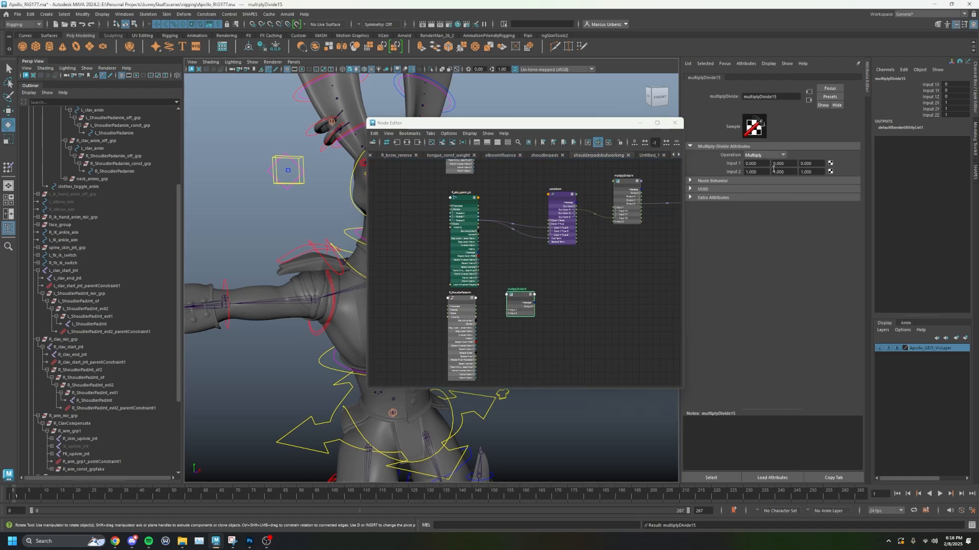
{"action": "left_click", "coordinate": [807, 172]}
{"action": "type", "text": "-1"}
{"action": "key", "text": "Return"}
- Connect R_ShoudlerPadanim's Rotate Z to Input 1Z of the new multiplyDivide node
{"action": "scroll", "coordinate": [510, 316], "scroll_direction": "up", "scroll_amount": 4}
{"action": "left_click", "coordinate": [509, 304]}
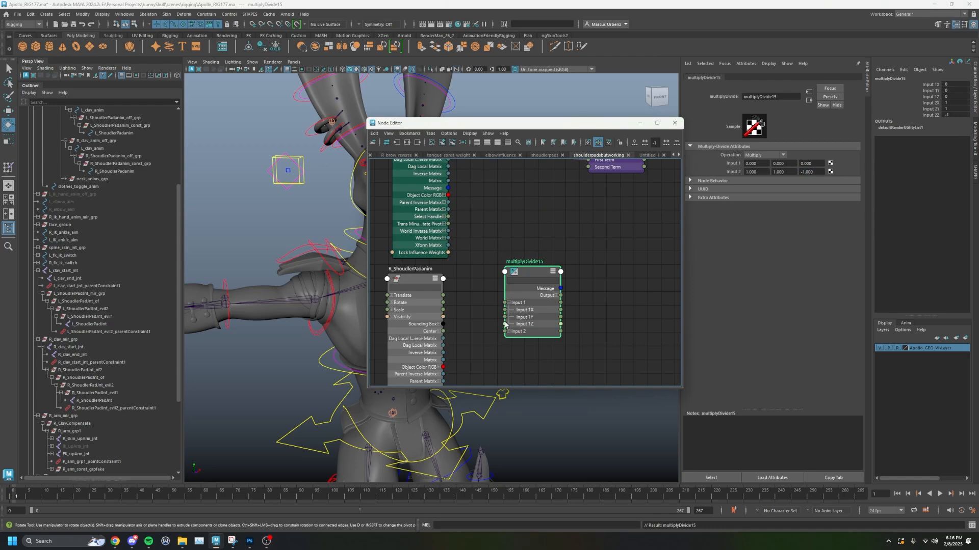
{"action": "left_click", "coordinate": [391, 303]}
{"action": "left_click_drag", "start_coordinate": [443, 324], "coordinate": [504, 324]}
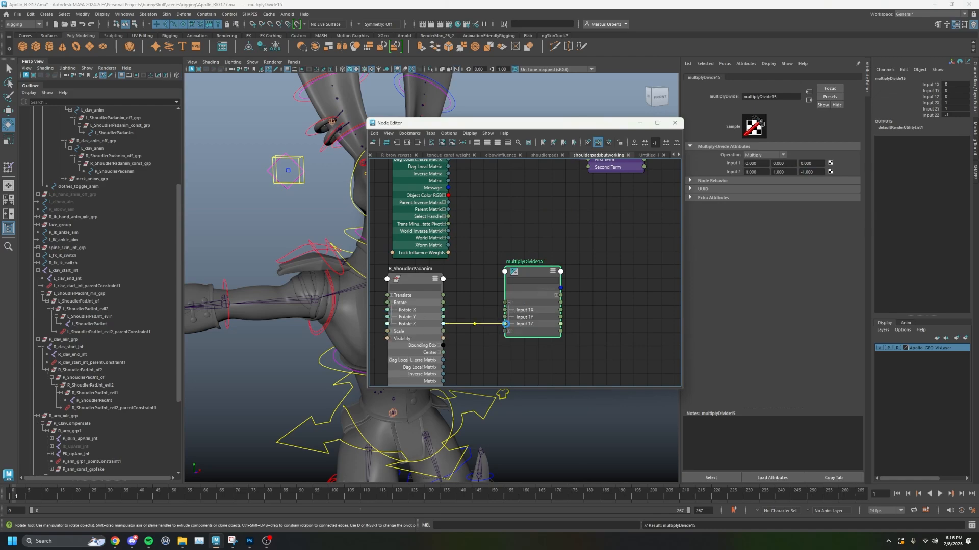
- Examine the left-side network for reference, checking L_ShoudlerPadanim's rotation link and the settings of multiplyDivide11 and condition6
{"action": "scroll", "coordinate": [493, 300], "scroll_direction": "down", "scroll_amount": 2}
{"action": "scroll", "coordinate": [505, 240], "scroll_direction": "down", "scroll_amount": 1}
{"action": "middle_click_drag", "start_coordinate": [505, 238], "coordinate": [513, 331], "text": "alt"}
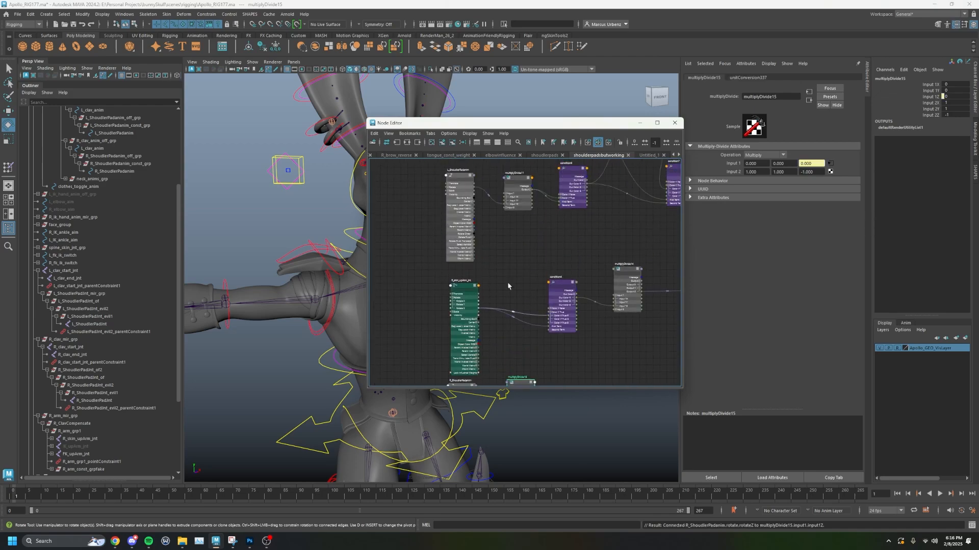
{"action": "left_click", "coordinate": [448, 188]}
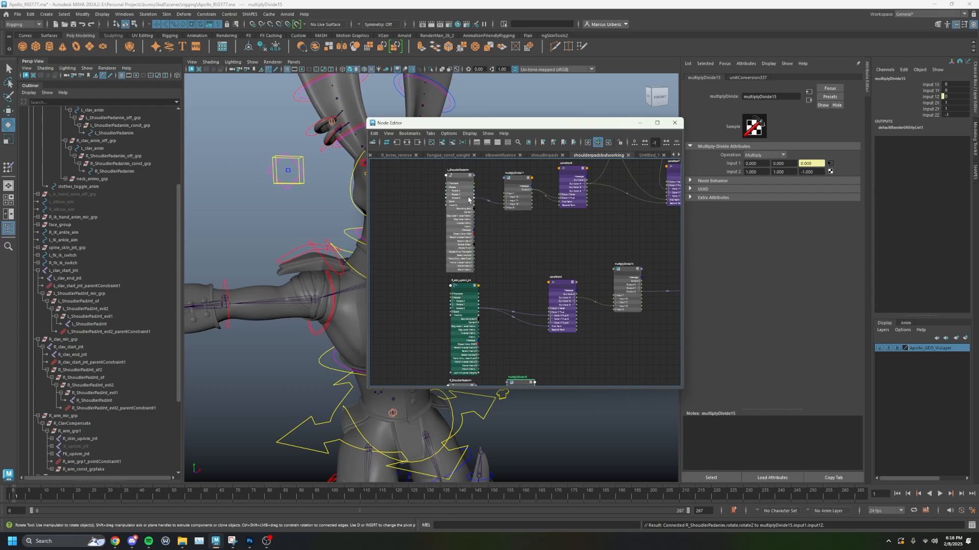
{"action": "scroll", "coordinate": [491, 215], "scroll_direction": "up", "scroll_amount": 3}
{"action": "middle_click_drag", "start_coordinate": [538, 367], "coordinate": [543, 208], "text": "alt"}
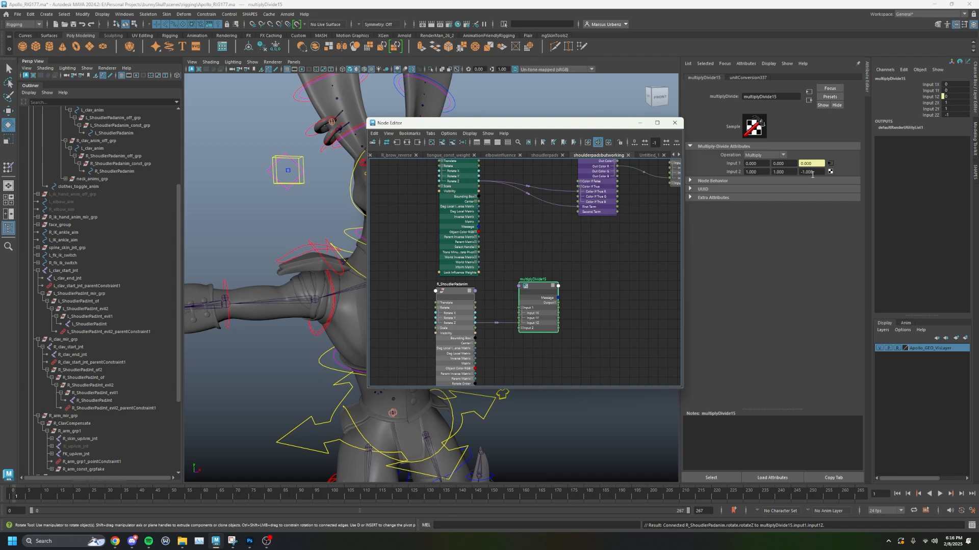
{"action": "scroll", "coordinate": [574, 270], "scroll_direction": "down", "scroll_amount": 4}
{"action": "left_click", "coordinate": [518, 191]}
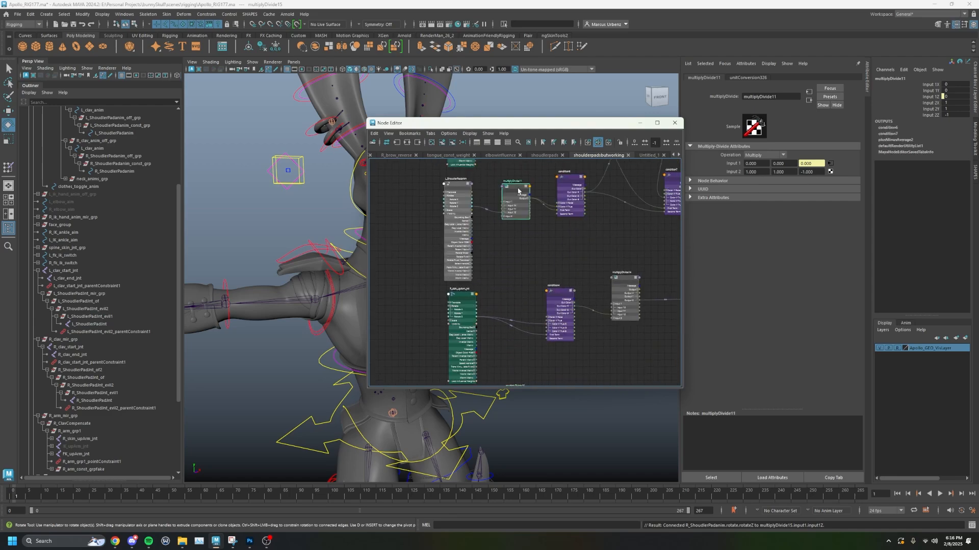
{"action": "left_click", "coordinate": [571, 178]}
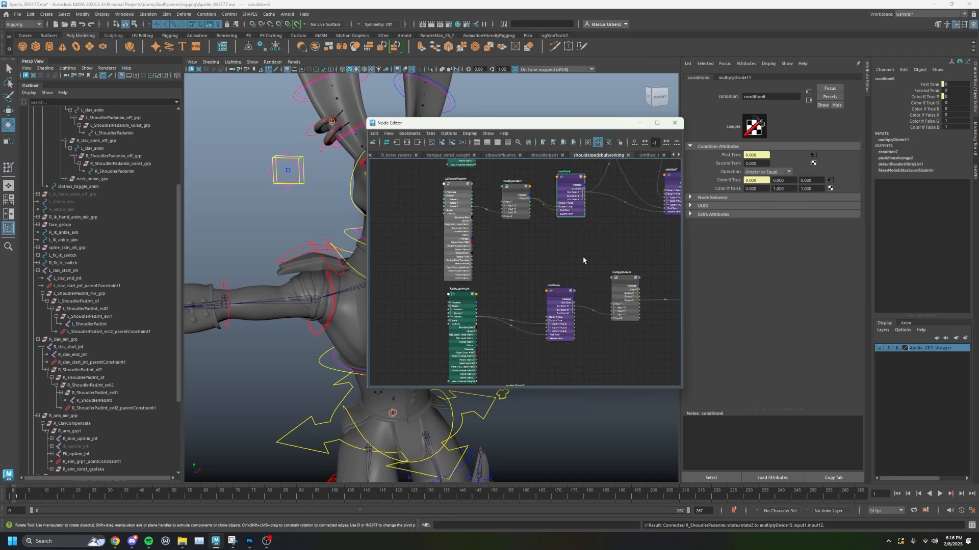
- Create a condition node, set its operation to Greater or Equal, and place it beside the right-side multiplyDivide node
{"action": "left_click", "coordinate": [550, 244]}
{"action": "key", "text": "Tab"}
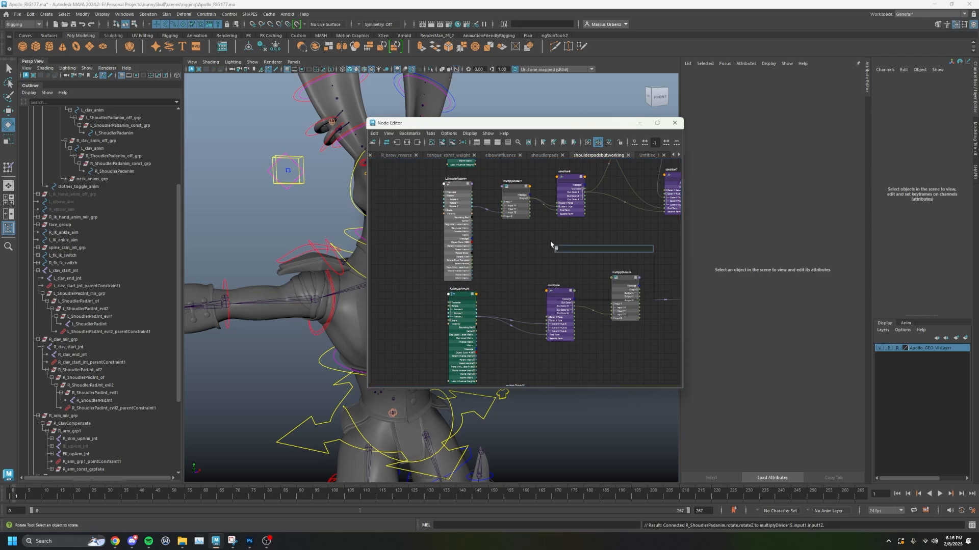
{"action": "type", "text": "condit"}
{"action": "key", "text": "Return"}
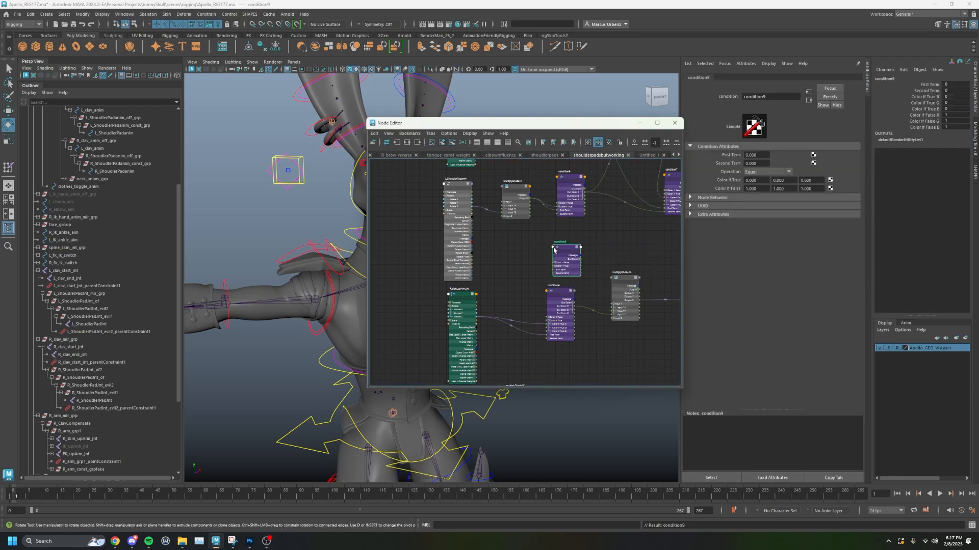
{"action": "left_click", "coordinate": [580, 175]}
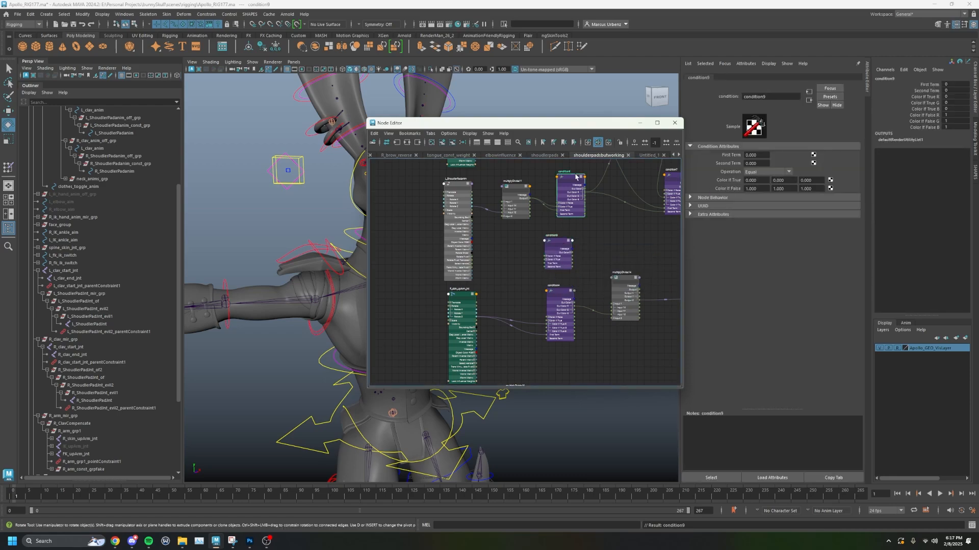
{"action": "left_click", "coordinate": [554, 243]}
{"action": "left_click", "coordinate": [764, 172]}
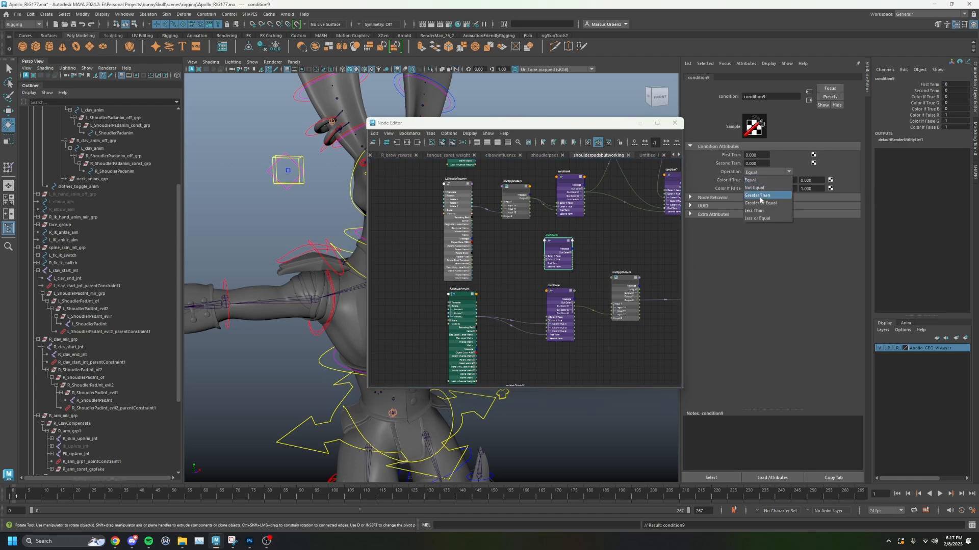
{"action": "left_click", "coordinate": [760, 202]}
{"action": "left_click_drag", "start_coordinate": [561, 243], "coordinate": [585, 310]}
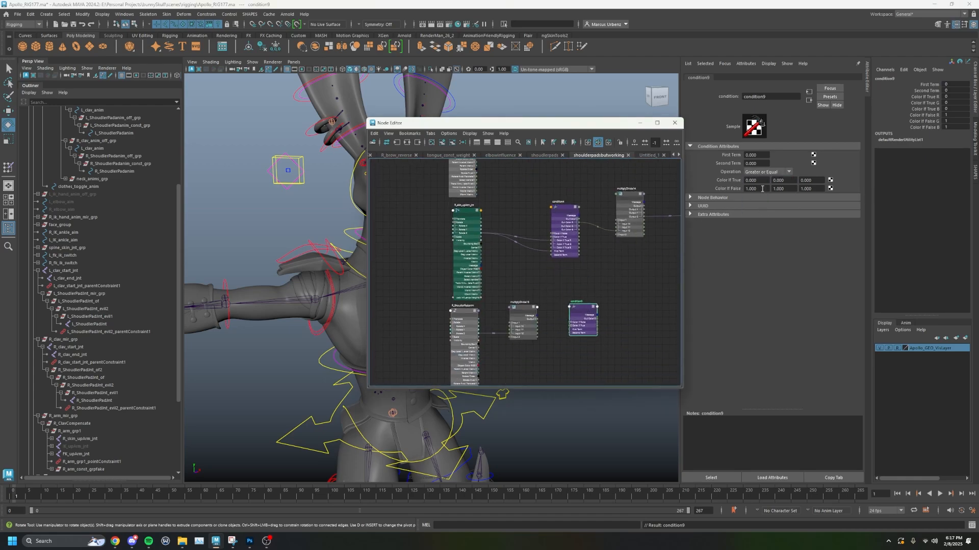
- Set all three Color If False values of the new condition node to 0
{"action": "left_click", "coordinate": [762, 188]}
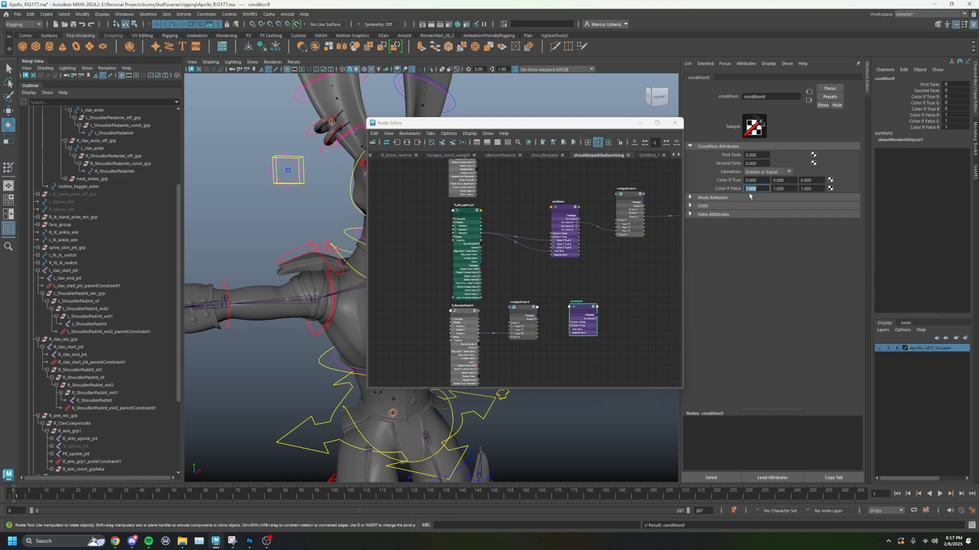
{"action": "type", "text": "0"}
{"action": "key", "text": "Tab"}
{"action": "type", "text": "0"}
{"action": "key", "text": "Tab"}
{"action": "type", "text": "0"}
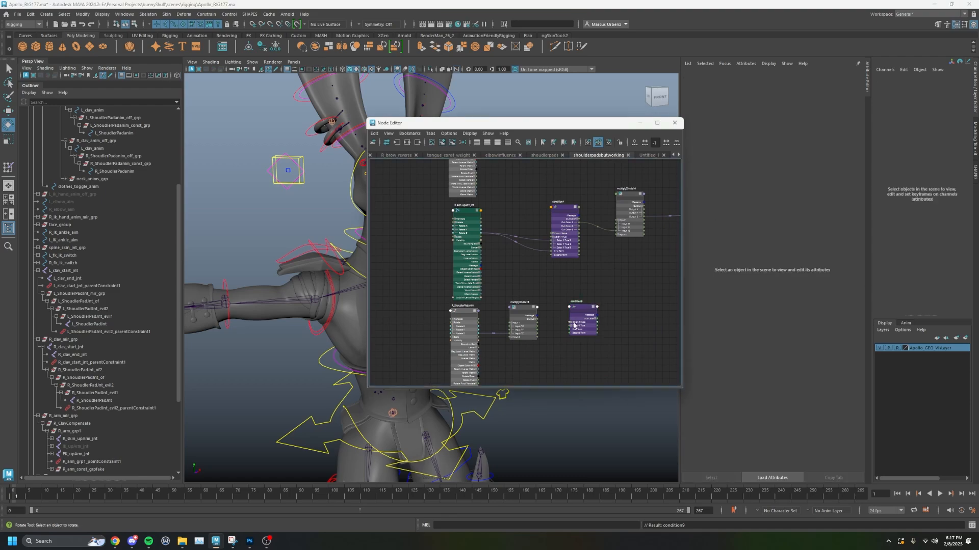
- Connect Output Z of the right-side multiplyDivide node to the new condition node's Color If True R and First Term
{"action": "left_click", "coordinate": [571, 326]}
{"action": "middle_click_drag", "start_coordinate": [611, 264], "coordinate": [602, 325], "text": "alt"}
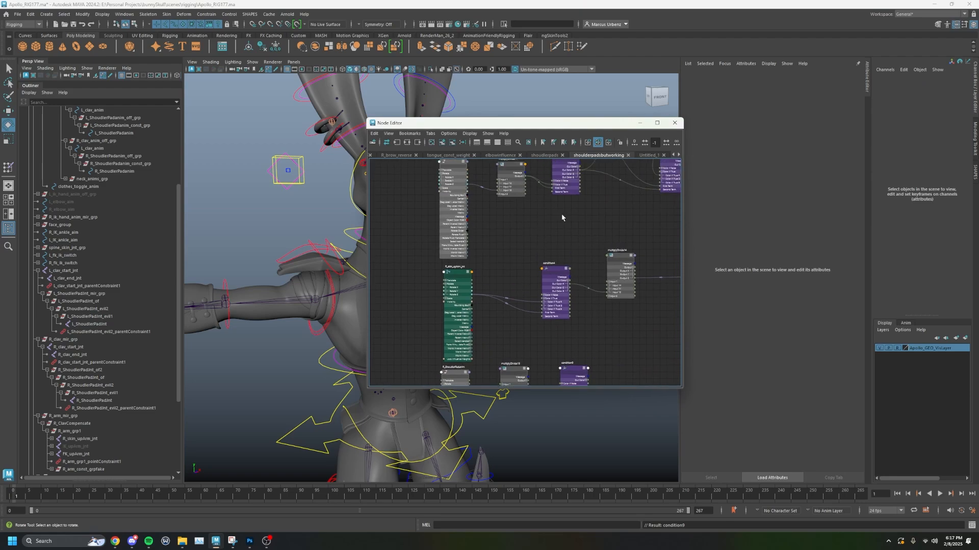
{"action": "left_click", "coordinate": [555, 187]}
{"action": "middle_click_drag", "start_coordinate": [579, 243], "coordinate": [580, 182], "text": "alt"}
{"action": "left_click", "coordinate": [527, 323]}
{"action": "left_click_drag", "start_coordinate": [529, 330], "coordinate": [578, 345]}
{"action": "scroll", "coordinate": [545, 338], "scroll_direction": "up", "scroll_amount": 3}
{"action": "left_click", "coordinate": [602, 280]}
{"action": "scroll", "coordinate": [579, 277], "scroll_direction": "down", "scroll_amount": 5}
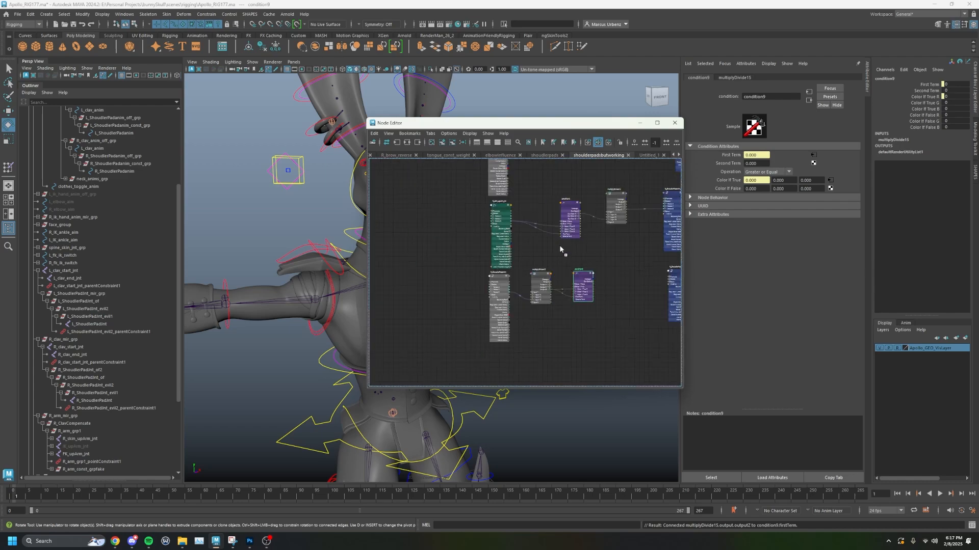
- Set the second and third Color If False values of condition6 in the left-side network to 0
{"action": "middle_click_drag", "start_coordinate": [540, 185], "coordinate": [535, 226]}
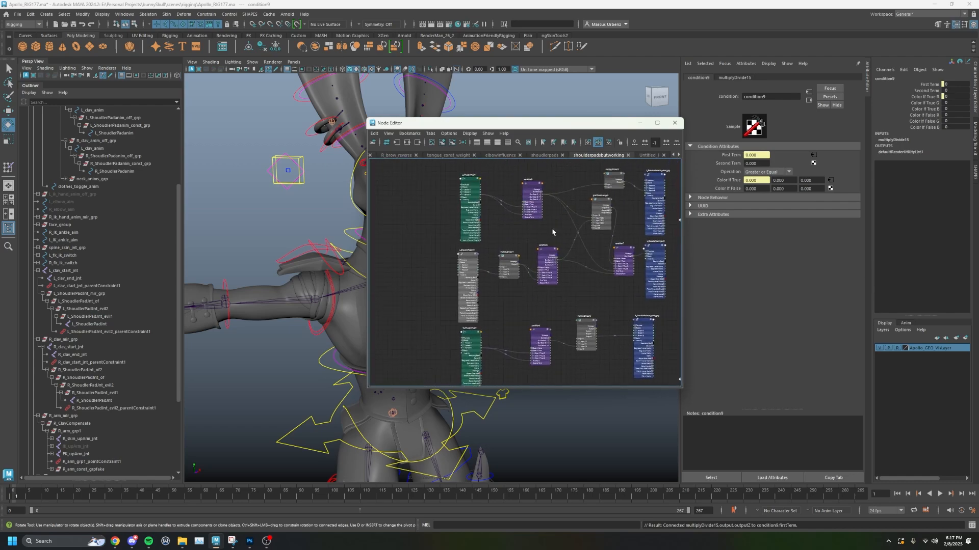
{"action": "left_click", "coordinate": [543, 253]}
{"action": "middle_click_drag", "start_coordinate": [558, 316], "coordinate": [555, 272], "text": "alt"}
{"action": "left_click", "coordinate": [555, 301]}
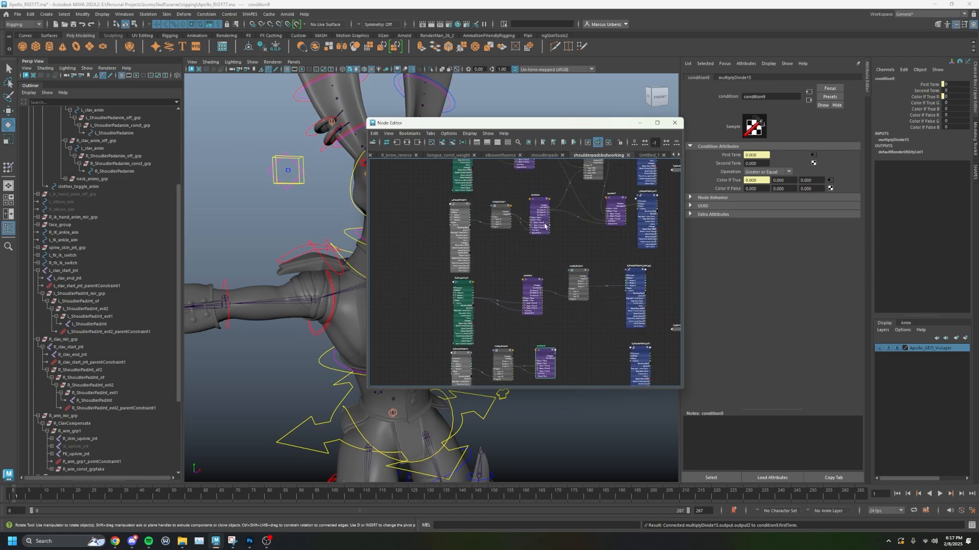
{"action": "left_click", "coordinate": [539, 203]}
{"action": "left_click", "coordinate": [793, 189]}
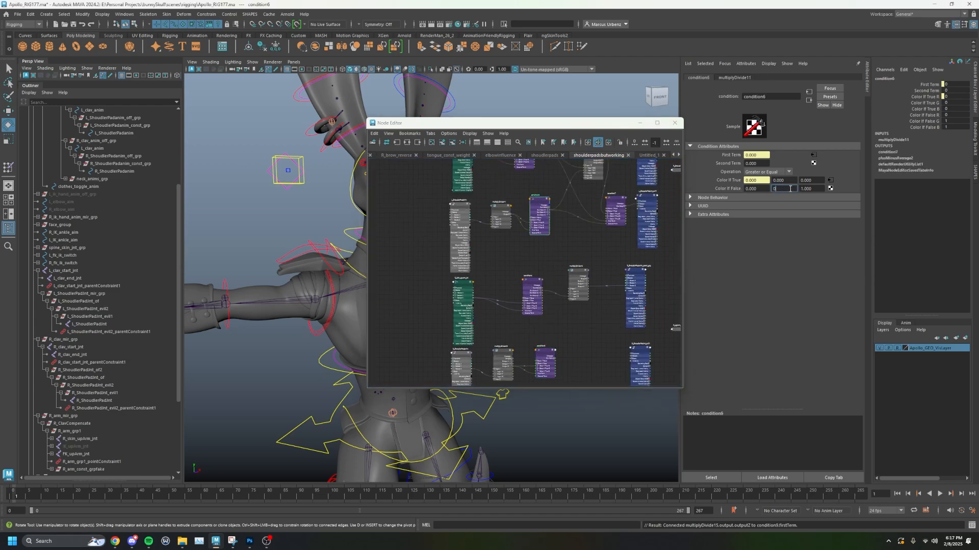
{"action": "type", "text": "0"}
{"action": "key", "text": "Tab"}
{"action": "type", "text": "0"}
{"action": "left_click", "coordinate": [343, 325]}
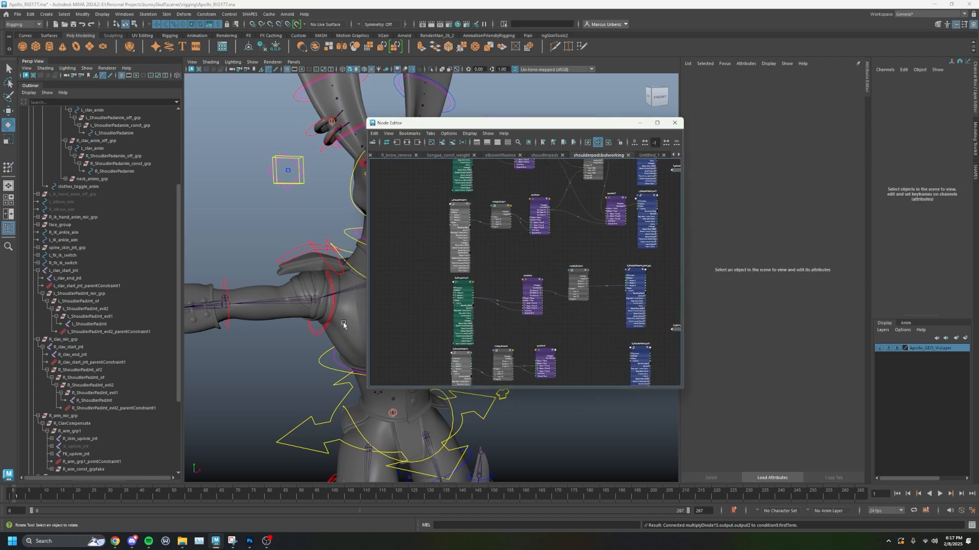
- Examine plusMinusAverage2 in the left-side network, including its operation and its connections with condition2, condition6 and condition7
{"action": "middle_click_drag", "start_coordinate": [555, 252], "coordinate": [506, 272], "text": "alt"}
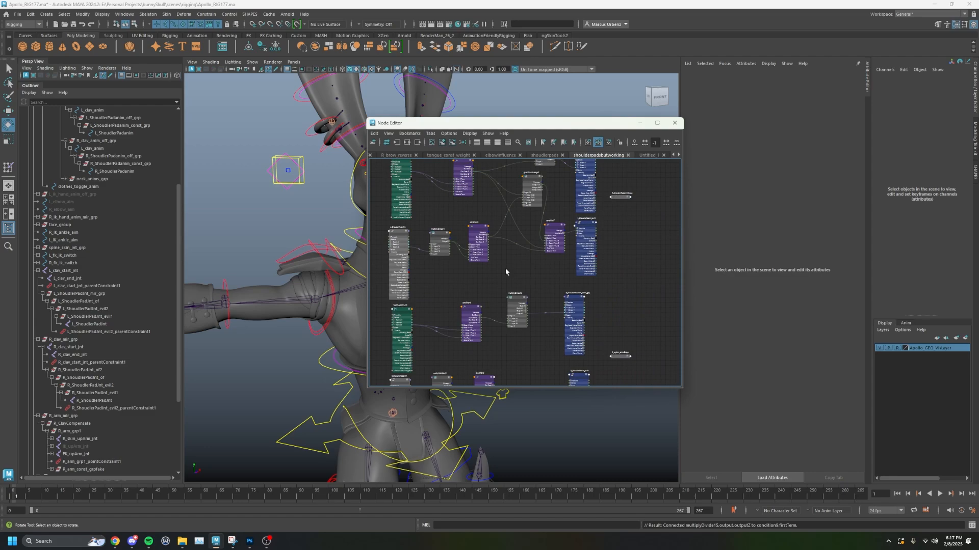
{"action": "left_click", "coordinate": [533, 177]}
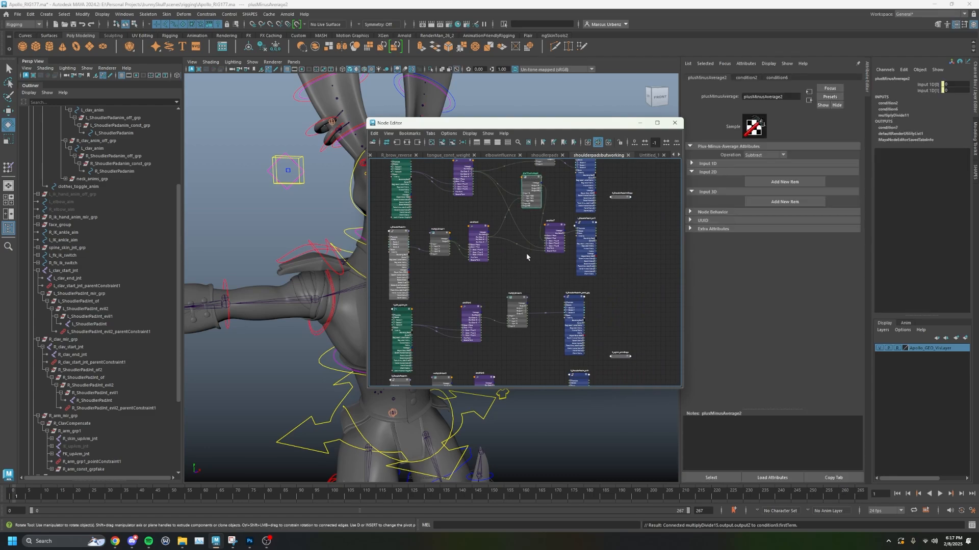
{"action": "scroll", "coordinate": [526, 257], "scroll_direction": "up", "scroll_amount": 2}
{"action": "middle_click_drag", "start_coordinate": [522, 221], "coordinate": [537, 249], "text": "alt"}
{"action": "scroll", "coordinate": [535, 269], "scroll_direction": "down", "scroll_amount": 2}
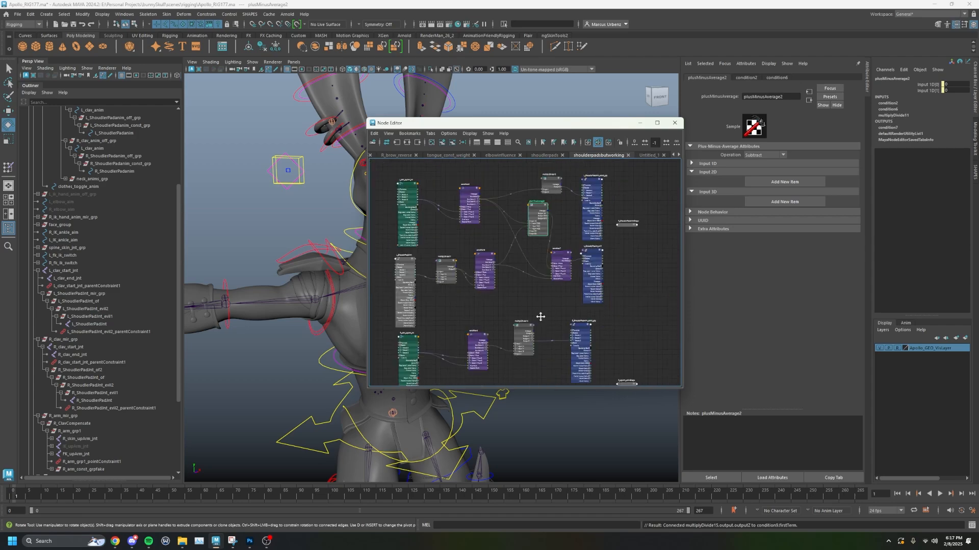
{"action": "middle_click_drag", "start_coordinate": [540, 318], "coordinate": [542, 276], "text": "alt"}
{"action": "scroll", "coordinate": [541, 273], "scroll_direction": "down", "scroll_amount": 2}
{"action": "scroll", "coordinate": [536, 193], "scroll_direction": "up", "scroll_amount": 4}
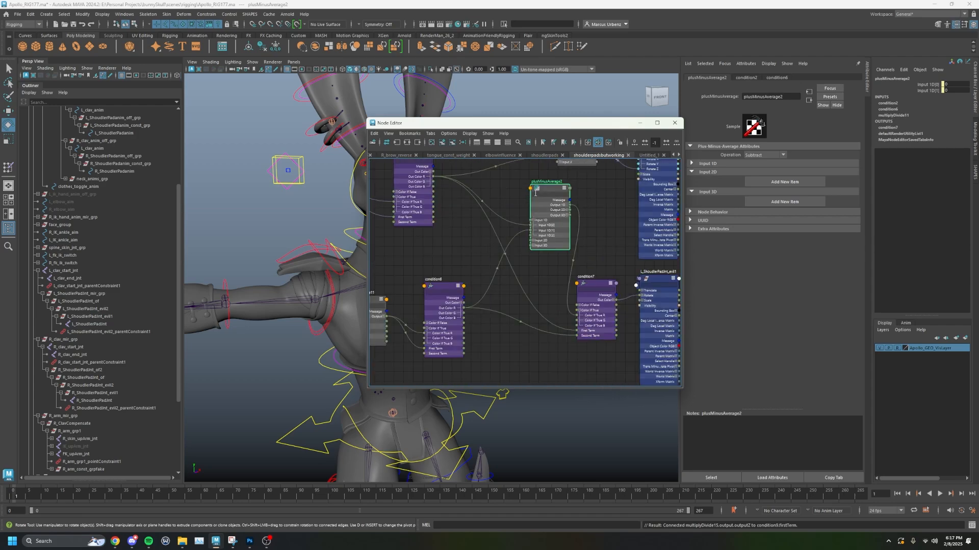
{"action": "middle_click_drag", "start_coordinate": [500, 196], "coordinate": [512, 215], "text": "alt"}
{"action": "left_click", "coordinate": [426, 177]}
{"action": "left_click", "coordinate": [455, 309]}
{"action": "left_click", "coordinate": [532, 305]}
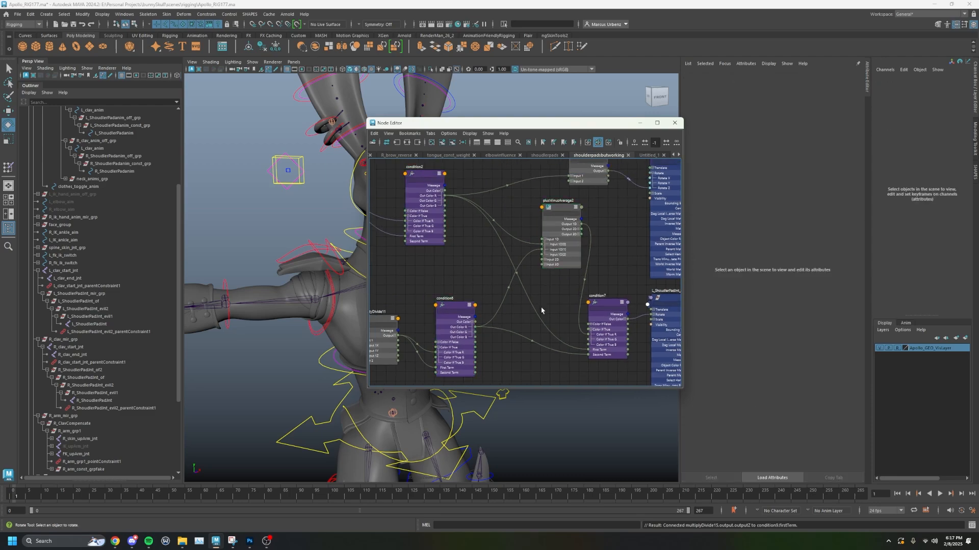
{"action": "scroll", "coordinate": [531, 341], "scroll_direction": "down", "scroll_amount": 4}
{"action": "scroll", "coordinate": [520, 330], "scroll_direction": "down", "scroll_amount": 3}
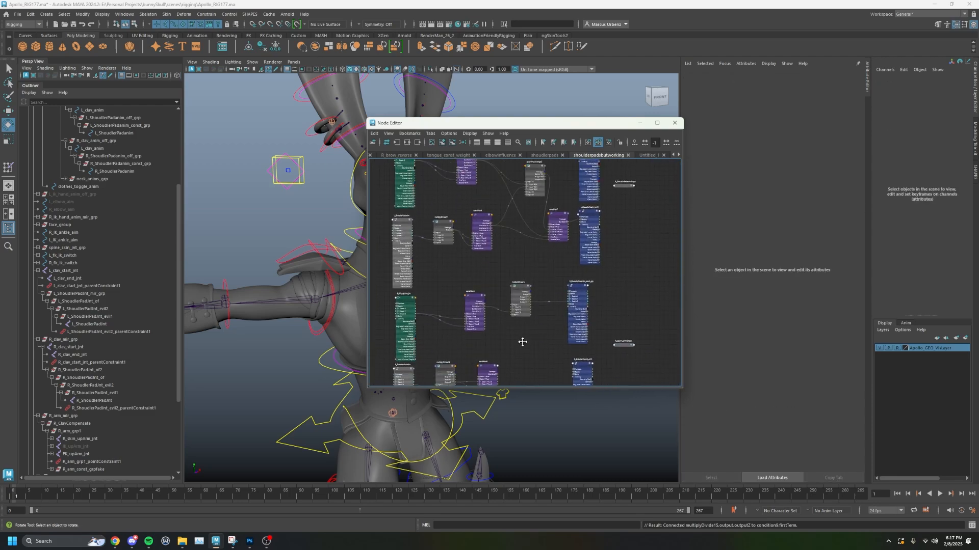
- Create a plusMinusAverage node in the right-side network and set its operation to Subtract
{"action": "key", "text": "Tab"}
{"action": "type", "text": "pl"}
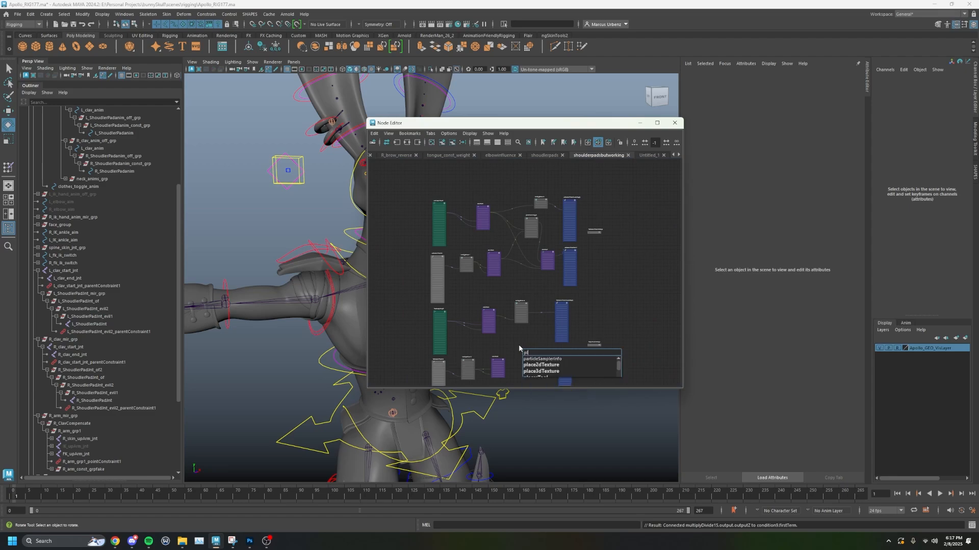
{"action": "type", "text": "usminusaver"}
{"action": "key", "text": "Return"}
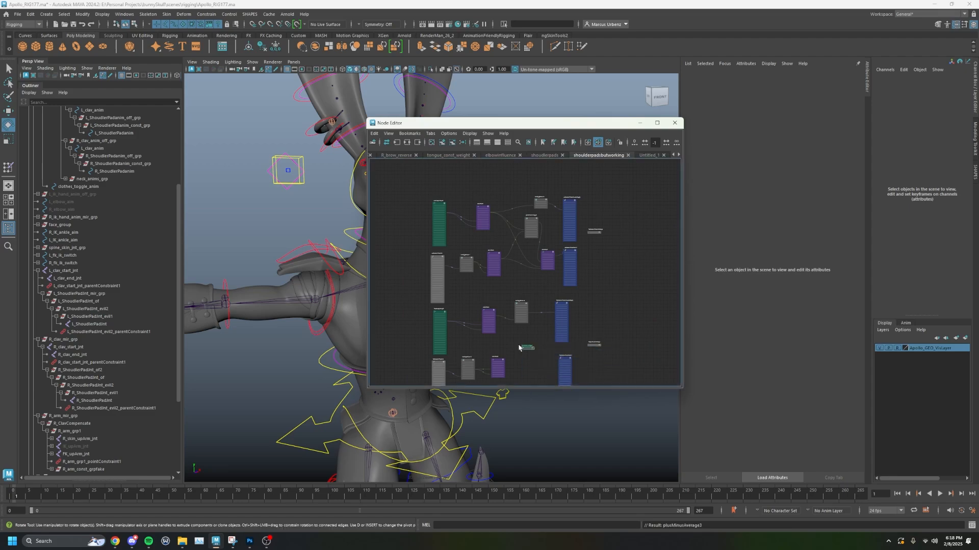
{"action": "left_click", "coordinate": [750, 155]}
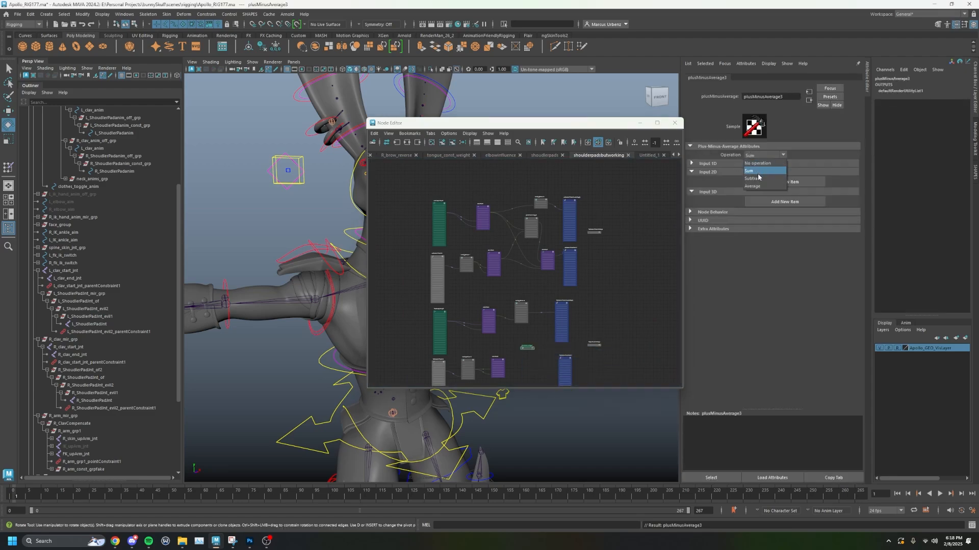
{"action": "left_click", "coordinate": [756, 178]}
- Expand the new plusMinusAverage node between the right-side condition nodes so its input and output attributes are shown
{"action": "scroll", "coordinate": [529, 234], "scroll_direction": "up", "scroll_amount": 3}
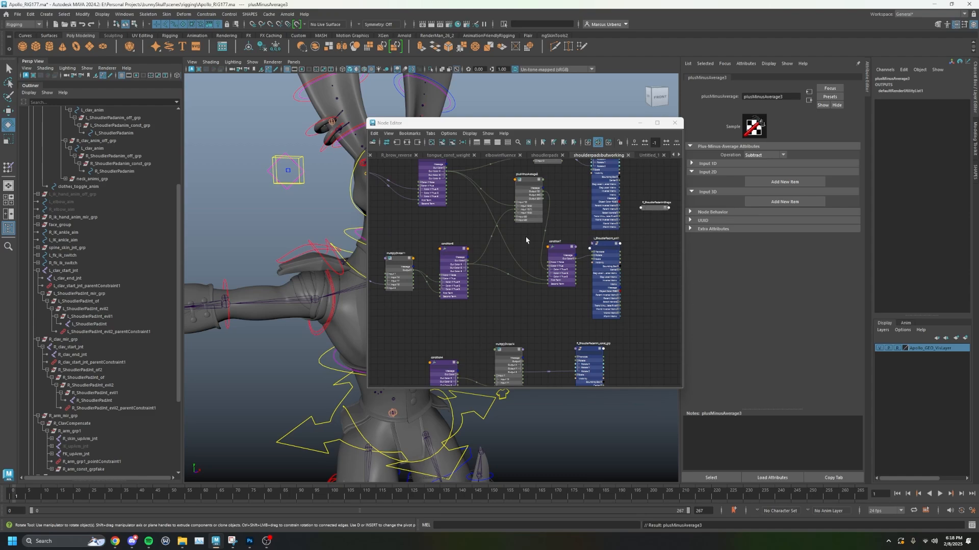
{"action": "middle_click_drag", "start_coordinate": [526, 306], "coordinate": [532, 221], "text": "alt"}
{"action": "scroll", "coordinate": [515, 313], "scroll_direction": "up", "scroll_amount": 3}
{"action": "middle_click_drag", "start_coordinate": [531, 372], "coordinate": [526, 310], "text": "alt"}
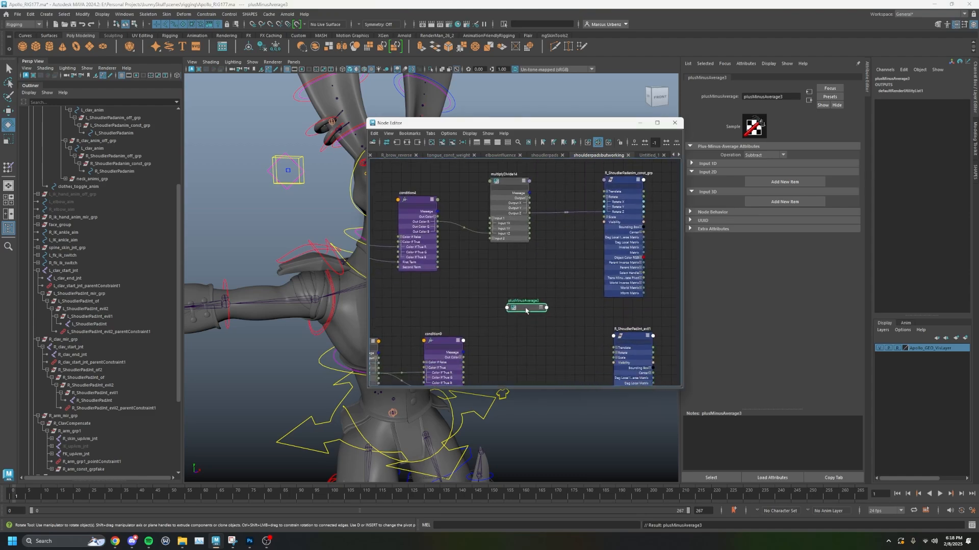
{"action": "key", "text": "3"}
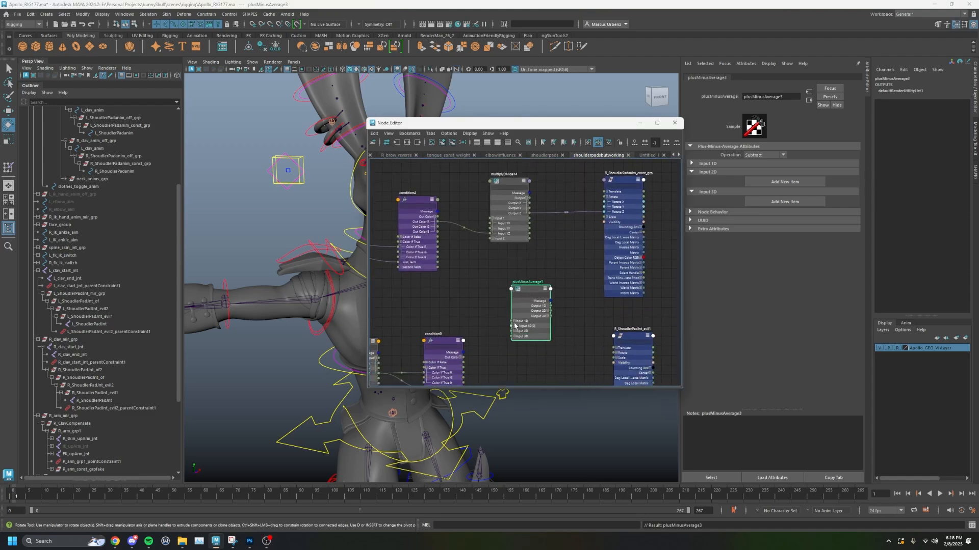
- Connect condition4's Out Color R to the first Input 1D entry of plusMinusAverage3, following the wiring of the left-side network
{"action": "scroll", "coordinate": [493, 313], "scroll_direction": "down", "scroll_amount": 4}
{"action": "middle_click_drag", "start_coordinate": [541, 260], "coordinate": [546, 365], "text": "alt"}
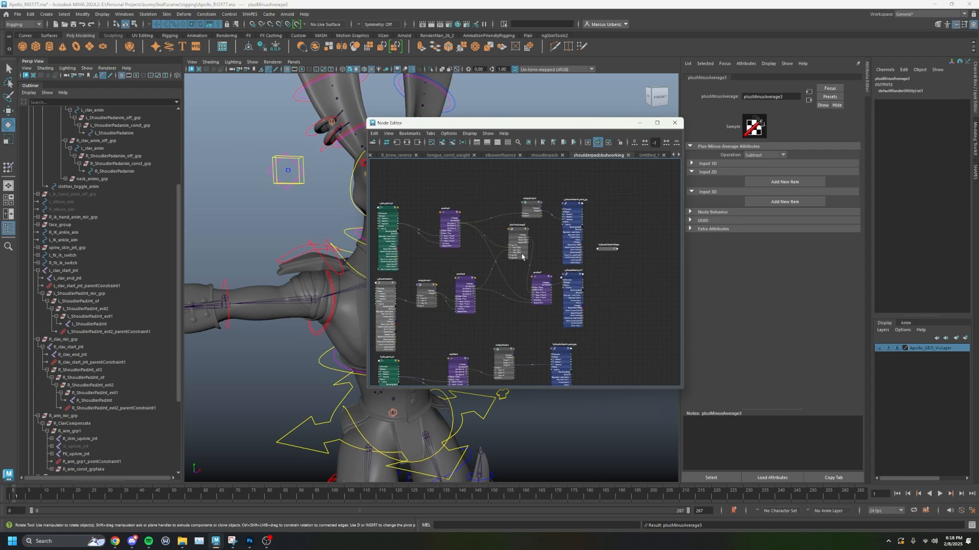
{"action": "scroll", "coordinate": [512, 244], "scroll_direction": "up", "scroll_amount": 4}
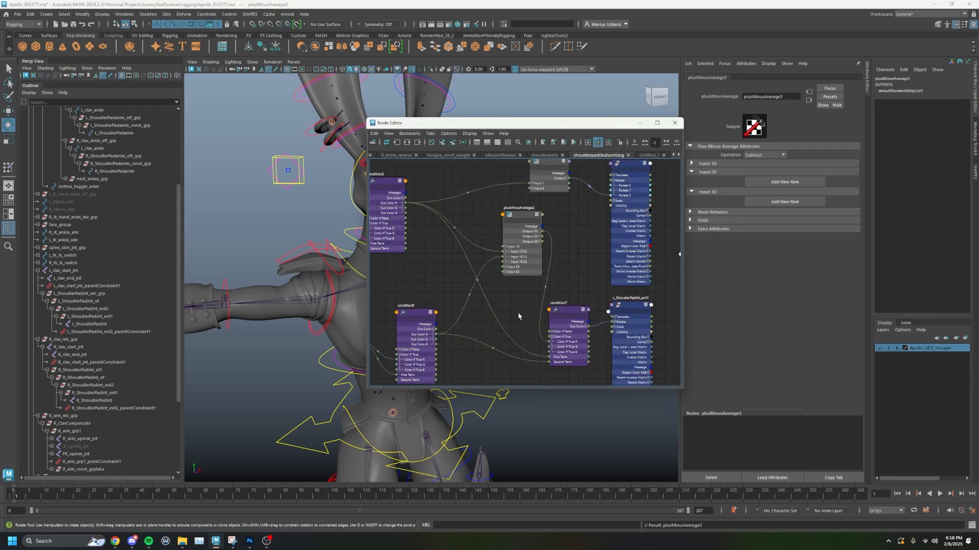
{"action": "scroll", "coordinate": [517, 321], "scroll_direction": "down", "scroll_amount": 3}
{"action": "middle_click_drag", "start_coordinate": [515, 337], "coordinate": [540, 216], "text": "alt"}
{"action": "scroll", "coordinate": [506, 334], "scroll_direction": "up", "scroll_amount": 3}
{"action": "scroll", "coordinate": [541, 217], "scroll_direction": "down", "scroll_amount": 3}
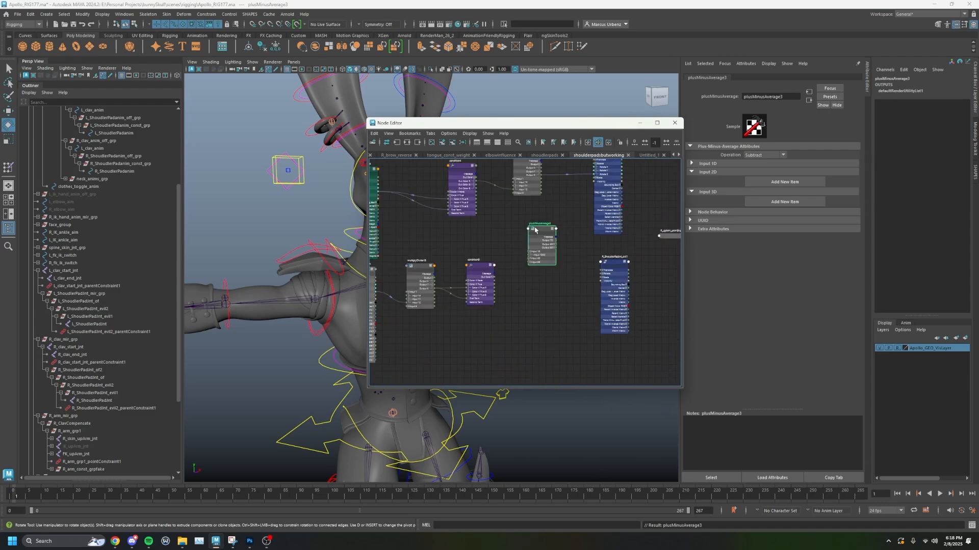
{"action": "scroll", "coordinate": [535, 230], "scroll_direction": "up", "scroll_amount": 2}
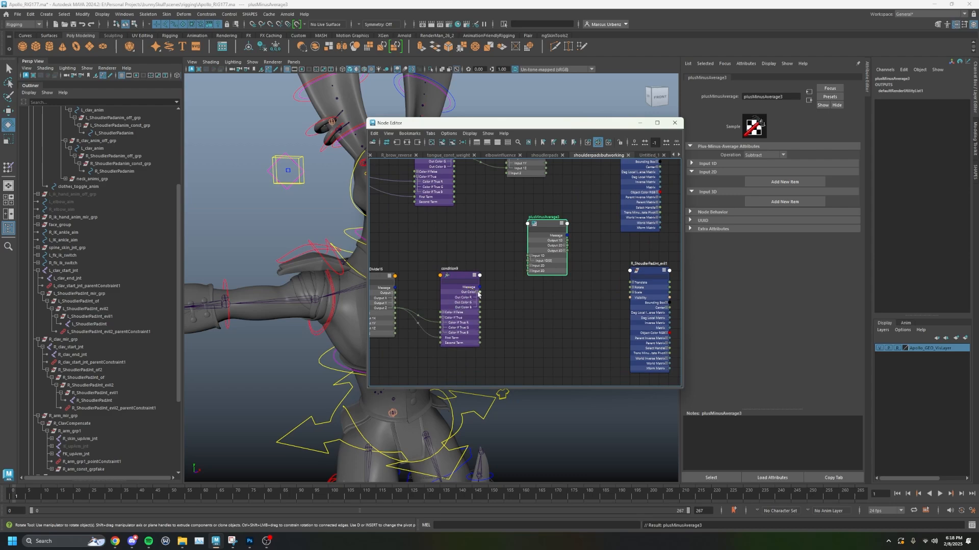
{"action": "scroll", "coordinate": [476, 286], "scroll_direction": "down", "scroll_amount": 3}
{"action": "scroll", "coordinate": [479, 258], "scroll_direction": "up", "scroll_amount": 3}
{"action": "left_click_drag", "start_coordinate": [486, 254], "coordinate": [566, 353]}
- Connect condition9's Out Color R to the second Input 1D entry of plusMinusAverage3
{"action": "scroll", "coordinate": [569, 290], "scroll_direction": "down", "scroll_amount": 2}
{"action": "middle_click_drag", "start_coordinate": [590, 214], "coordinate": [579, 345], "text": "alt"}
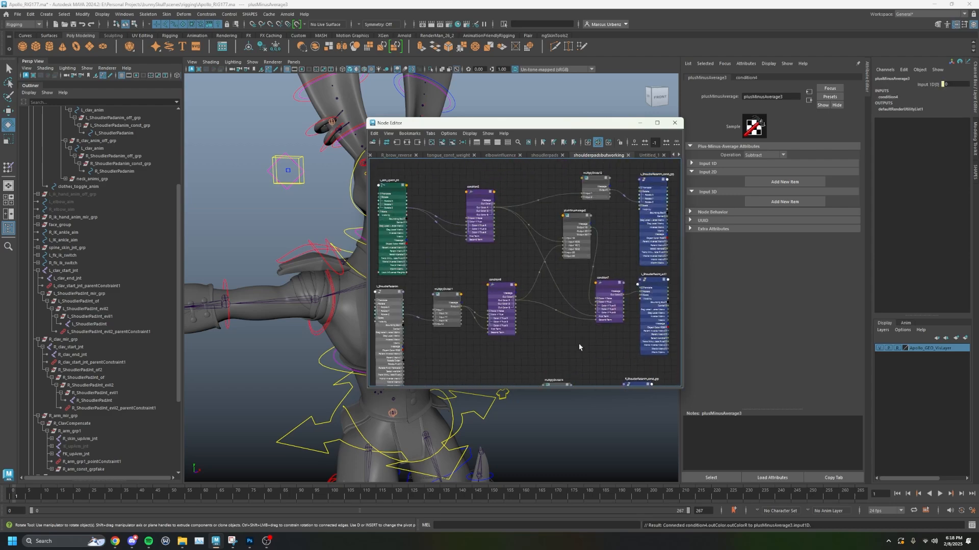
{"action": "scroll", "coordinate": [564, 280], "scroll_direction": "down", "scroll_amount": 2}
{"action": "middle_click_drag", "start_coordinate": [567, 284], "coordinate": [552, 214], "text": "alt"}
{"action": "scroll", "coordinate": [566, 289], "scroll_direction": "up", "scroll_amount": 3}
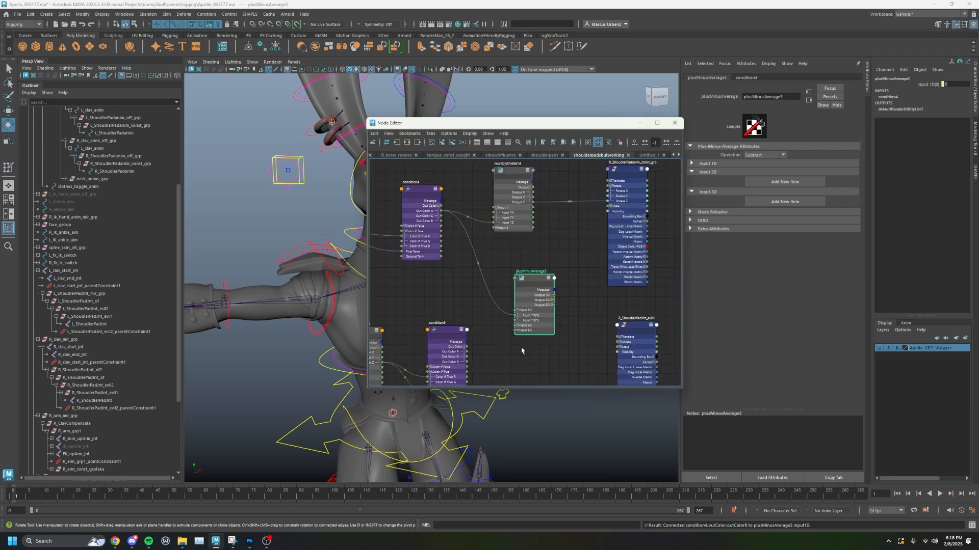
{"action": "middle_click_drag", "start_coordinate": [518, 350], "coordinate": [531, 319], "text": "alt"}
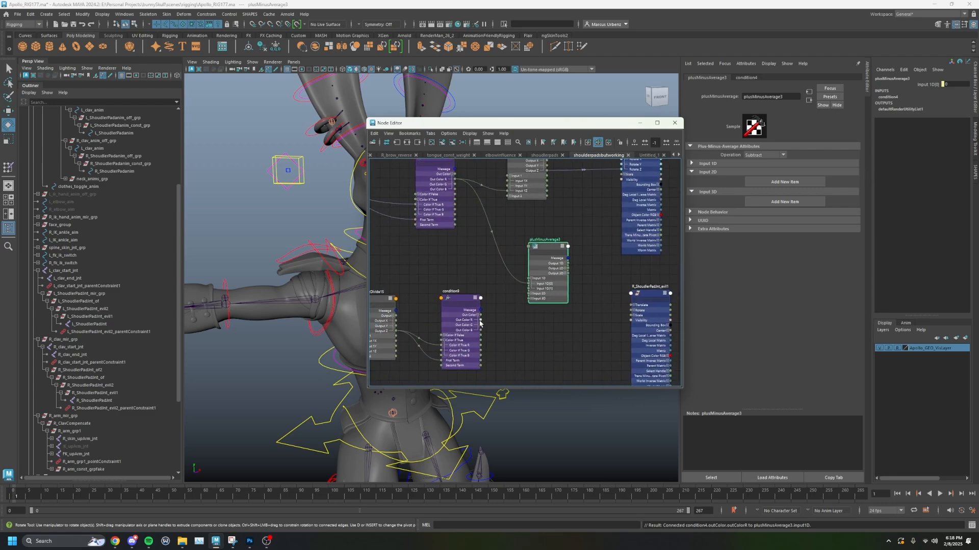
{"action": "left_click_drag", "start_coordinate": [479, 320], "coordinate": [528, 294]}
- Create a condition node in the right-side network as the counterpart of the left side's condition7
{"action": "middle_click_drag", "start_coordinate": [601, 264], "coordinate": [592, 308], "text": "alt"}
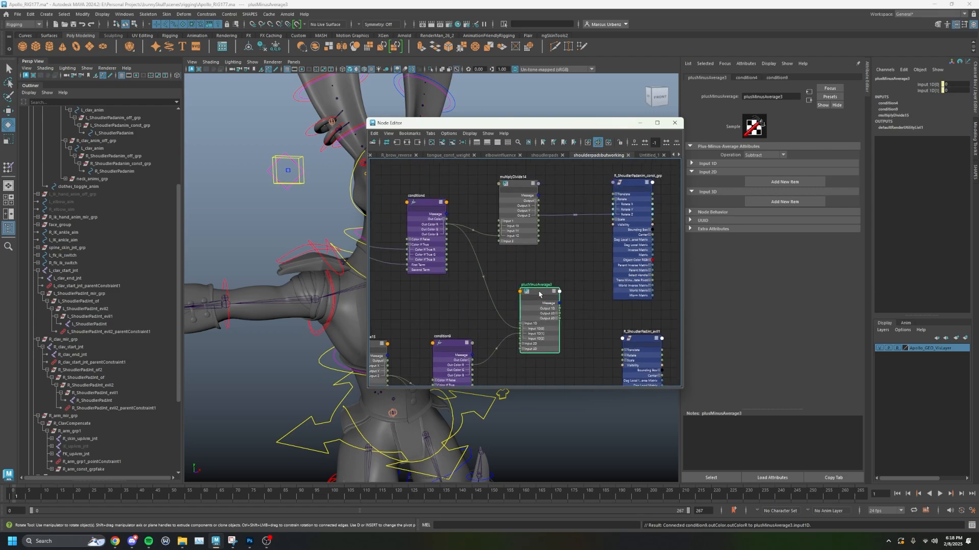
{"action": "scroll", "coordinate": [539, 295], "scroll_direction": "down", "scroll_amount": 8}
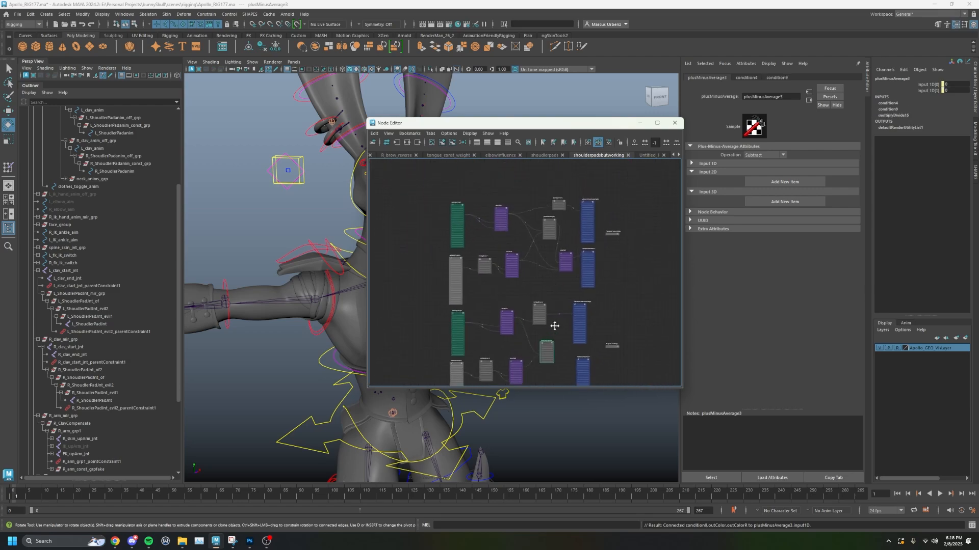
{"action": "scroll", "coordinate": [554, 326], "scroll_direction": "up", "scroll_amount": 8}
{"action": "left_click", "coordinate": [551, 266]}
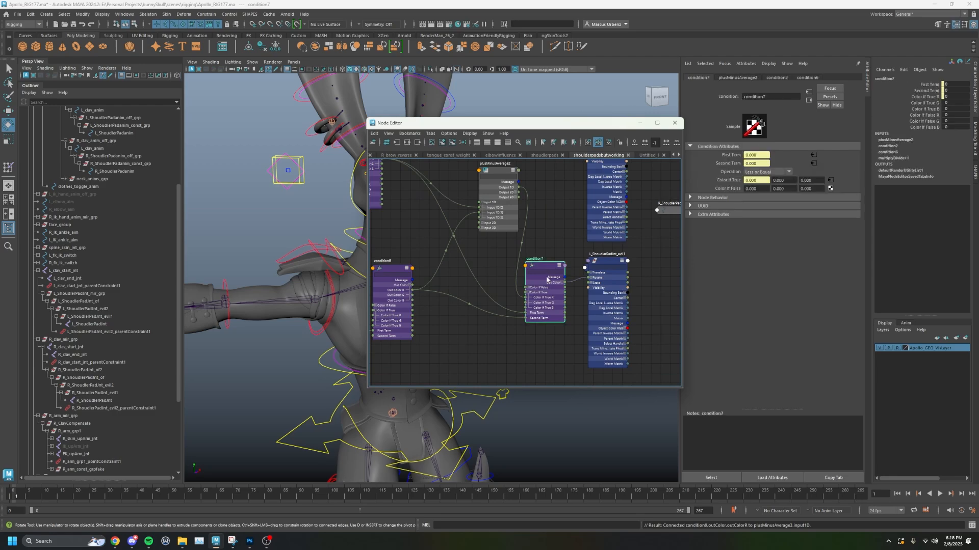
{"action": "scroll", "coordinate": [537, 306], "scroll_direction": "down", "scroll_amount": 3}
{"action": "scroll", "coordinate": [540, 265], "scroll_direction": "up", "scroll_amount": 3}
{"action": "scroll", "coordinate": [533, 280], "scroll_direction": "down", "scroll_amount": 3}
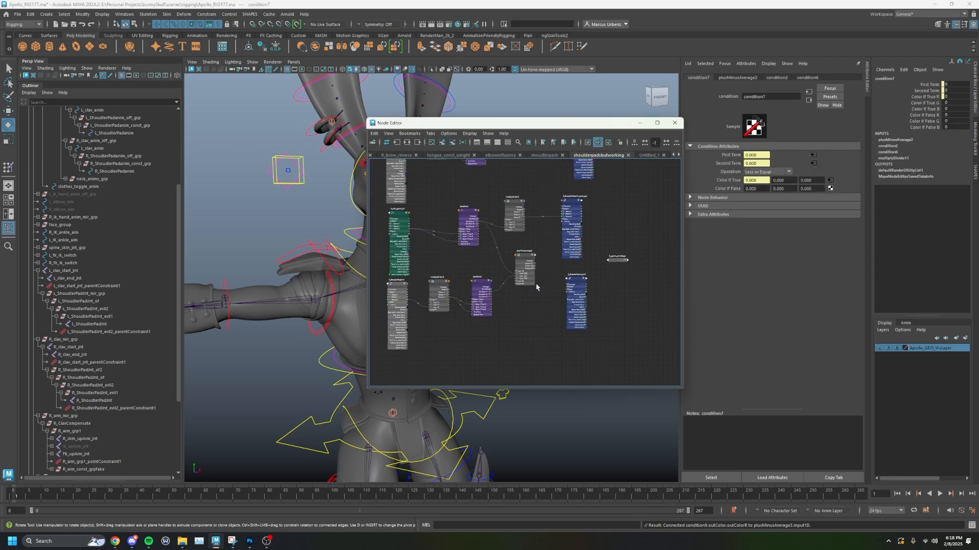
{"action": "left_click", "coordinate": [540, 299]}
{"action": "key", "text": "Tab"}
{"action": "type", "text": "condi"}
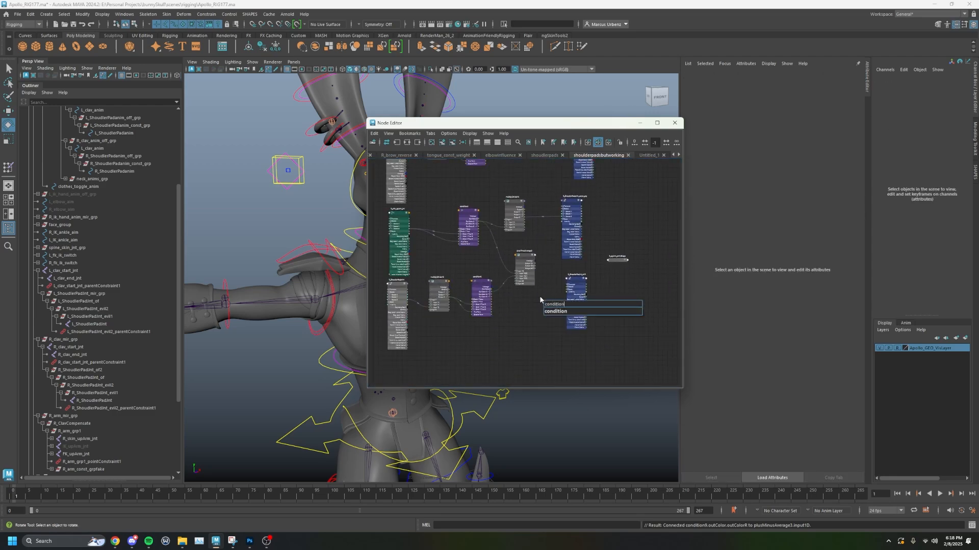
{"action": "type", "text": "tion"}
{"action": "key", "text": "Return"}
- Move R_ShoudlerPadJnt_evil1 aside, place the new condition node next to it and expand the condition's attributes
{"action": "left_click_drag", "start_coordinate": [579, 279], "coordinate": [605, 281]}
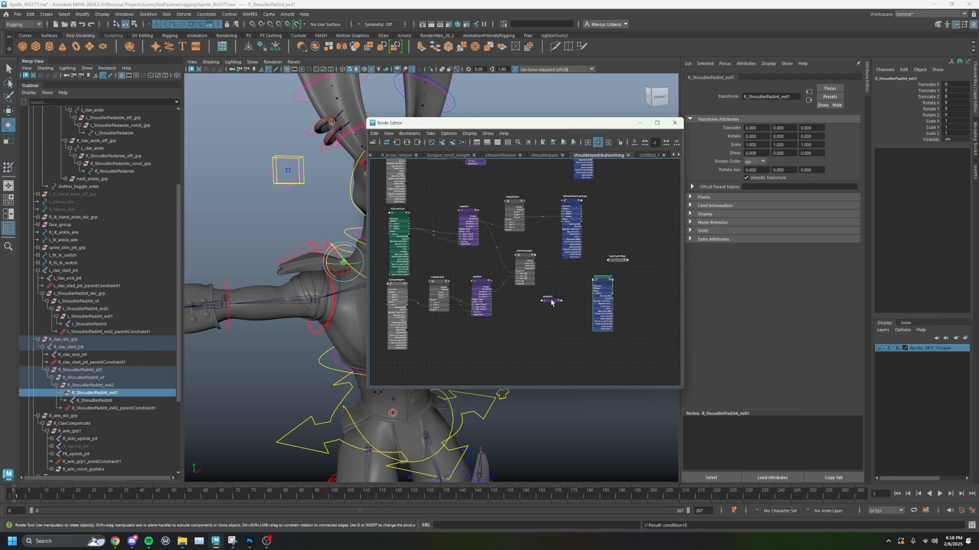
{"action": "left_click_drag", "start_coordinate": [553, 302], "coordinate": [564, 301]}
{"action": "key", "text": "3"}
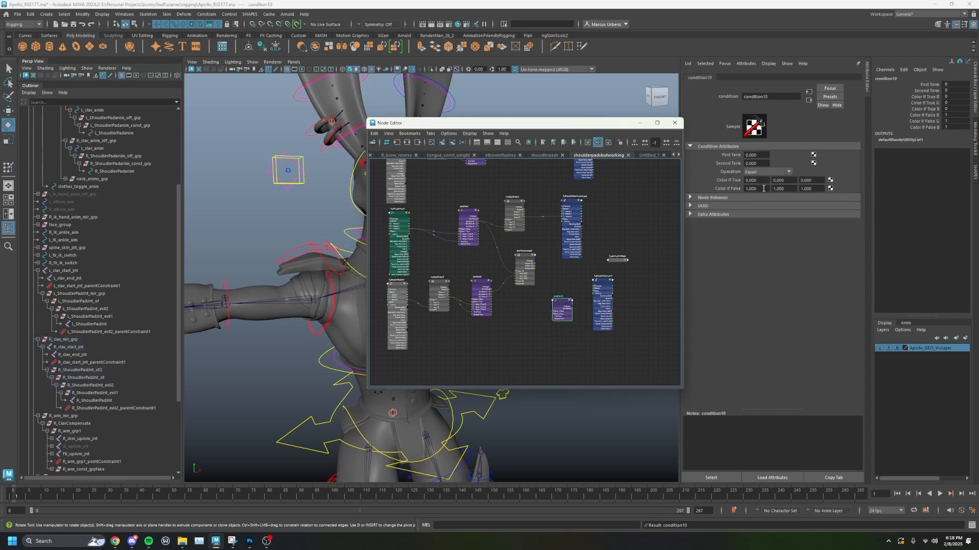
- Set all three Color If False values of condition10 to 0
{"action": "left_click_drag", "start_coordinate": [763, 188], "coordinate": [733, 189]}
{"action": "type", "text": "0"}
{"action": "key", "text": "Tab"}
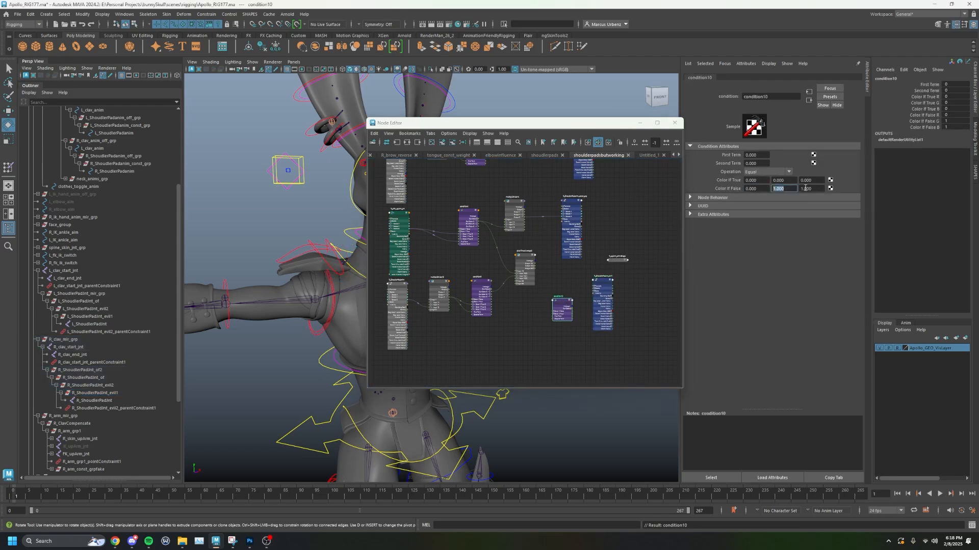
{"action": "type", "text": "0"}
{"action": "key", "text": "Tab"}
{"action": "type", "text": "0"}
{"action": "left_click", "coordinate": [764, 180]}
- Connect plusMinusAverage3's Output 1D to Color If True R of condition10, matching condition7 in the left-side network
{"action": "scroll", "coordinate": [547, 316], "scroll_direction": "up", "scroll_amount": 3}
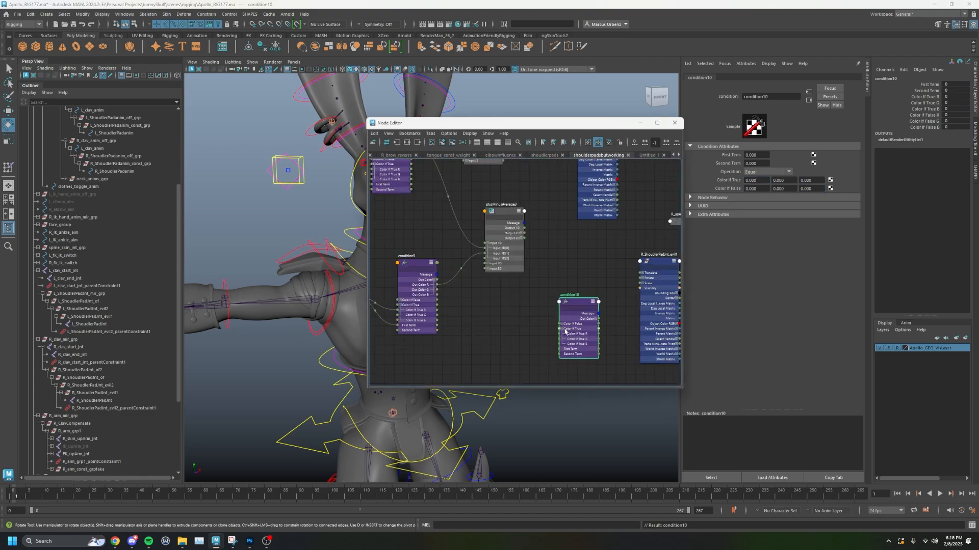
{"action": "scroll", "coordinate": [561, 342], "scroll_direction": "down", "scroll_amount": 5}
{"action": "scroll", "coordinate": [550, 216], "scroll_direction": "up", "scroll_amount": 2}
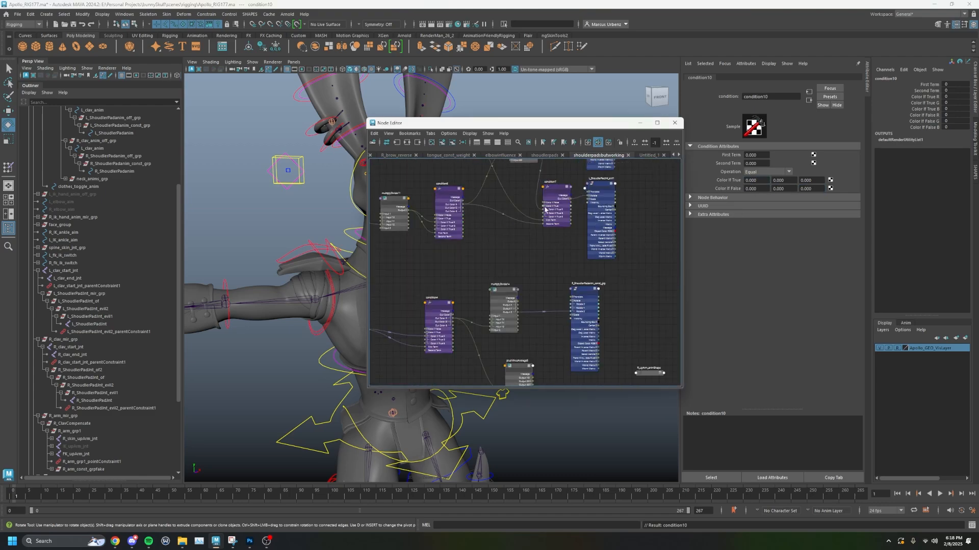
{"action": "middle_click_drag", "start_coordinate": [518, 189], "coordinate": [537, 270], "text": "alt"}
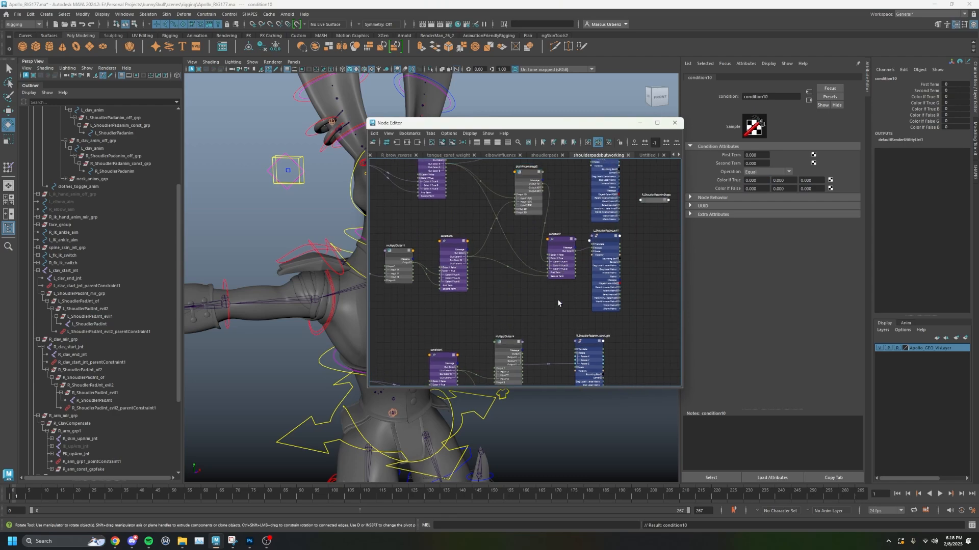
{"action": "scroll", "coordinate": [556, 311], "scroll_direction": "up", "scroll_amount": 2}
{"action": "middle_click_drag", "start_coordinate": [556, 316], "coordinate": [555, 272], "text": "alt"}
{"action": "scroll", "coordinate": [554, 274], "scroll_direction": "down", "scroll_amount": 2}
{"action": "middle_click_drag", "start_coordinate": [566, 350], "coordinate": [558, 236], "text": "alt"}
{"action": "mouse_move", "coordinate": [530, 253]}
{"action": "left_mouse_down"}
{"action": "mouse_move", "coordinate": [557, 328]}
{"action": "mouse_move", "coordinate": [529, 253]}
{"action": "left_mouse_up"}
- Connect the Out Color R of condition4 and condition9 to the First Term and Second Term of condition10
{"action": "middle_click_drag", "start_coordinate": [552, 253], "coordinate": [559, 360], "text": "alt"}
{"action": "scroll", "coordinate": [558, 265], "scroll_direction": "down", "scroll_amount": 2}
{"action": "scroll", "coordinate": [558, 279], "scroll_direction": "up", "scroll_amount": 2}
{"action": "middle_click_drag", "start_coordinate": [545, 258], "coordinate": [549, 290], "text": "alt"}
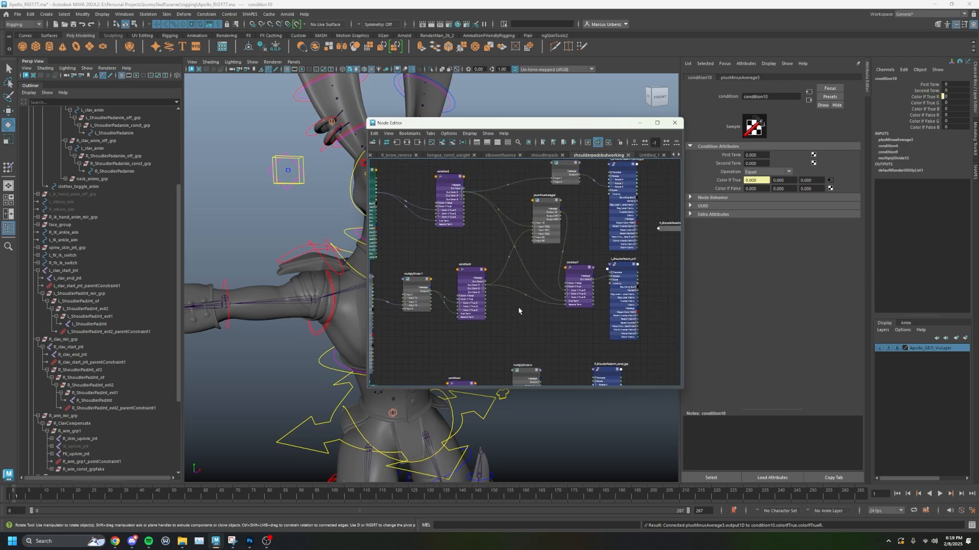
{"action": "middle_click_drag", "start_coordinate": [561, 350], "coordinate": [531, 235], "text": "alt"}
{"action": "middle_click_drag", "start_coordinate": [551, 346], "coordinate": [538, 250], "text": "alt"}
{"action": "left_click_drag", "start_coordinate": [448, 213], "coordinate": [481, 304]}
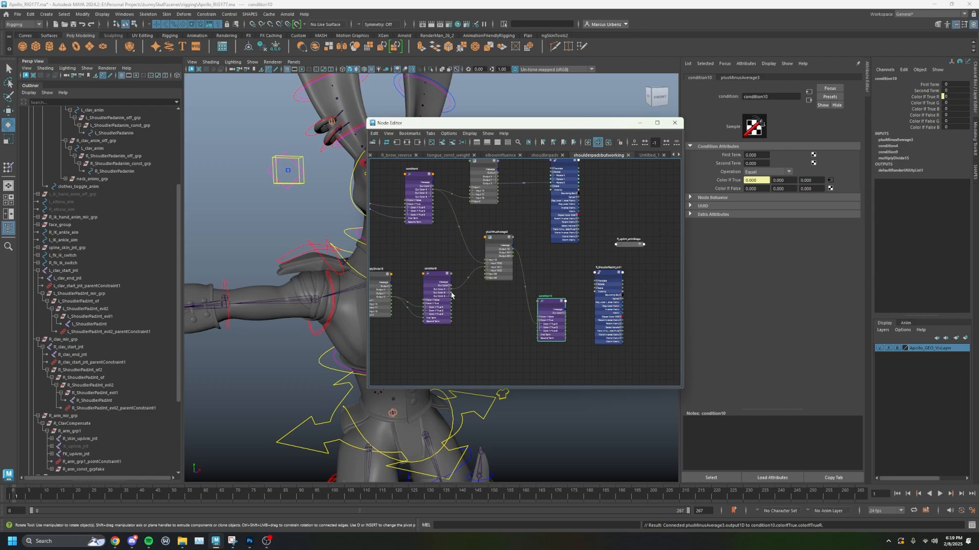
{"action": "left_click_drag", "start_coordinate": [432, 191], "coordinate": [451, 289]}
- Space out condition10 and R_ShoudlerPadJnt_evil1 in the right-side network and expand the joint group's Rotate channels
{"action": "scroll", "coordinate": [445, 261], "scroll_direction": "down", "scroll_amount": 3}
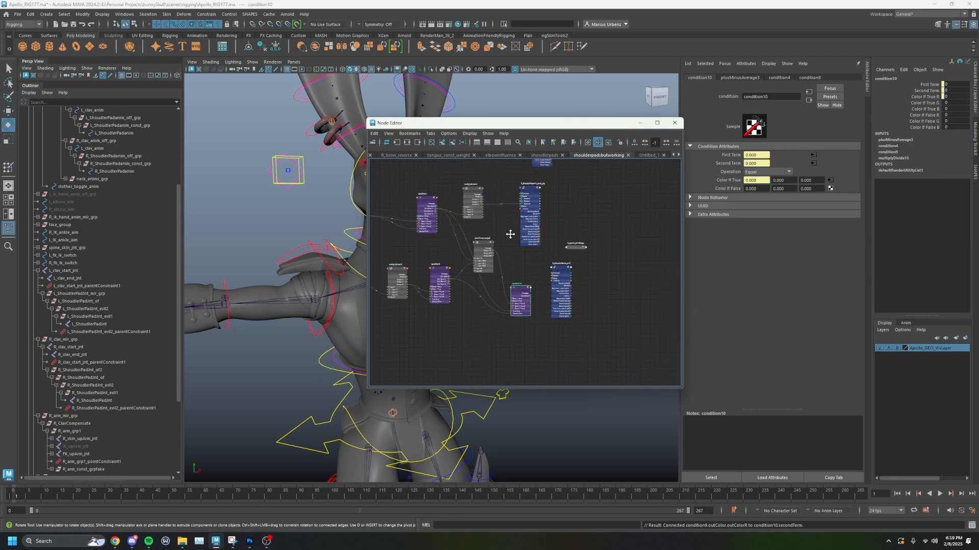
{"action": "middle_click_drag", "start_coordinate": [511, 306], "coordinate": [486, 213]}
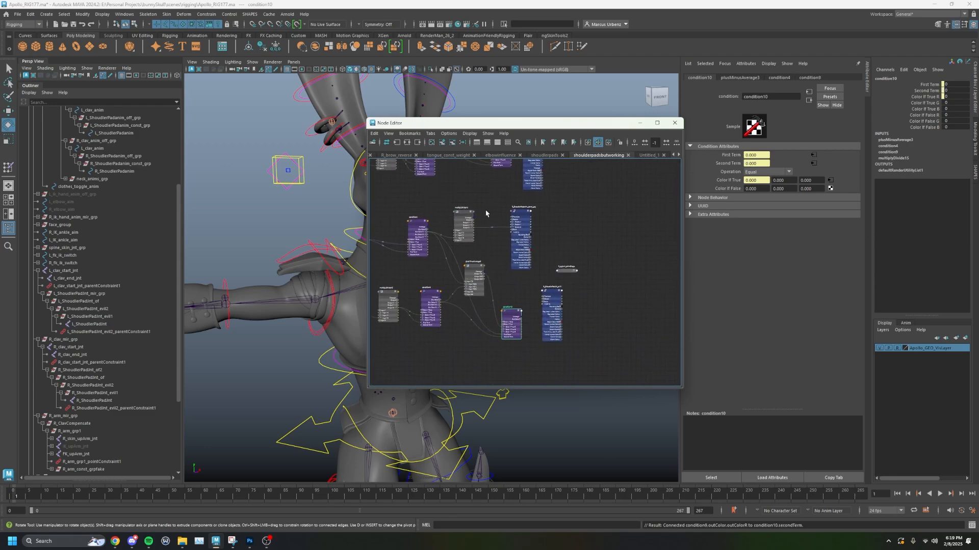
{"action": "left_click_drag", "start_coordinate": [551, 293], "coordinate": [556, 296]}
{"action": "scroll", "coordinate": [535, 313], "scroll_direction": "up", "scroll_amount": 3}
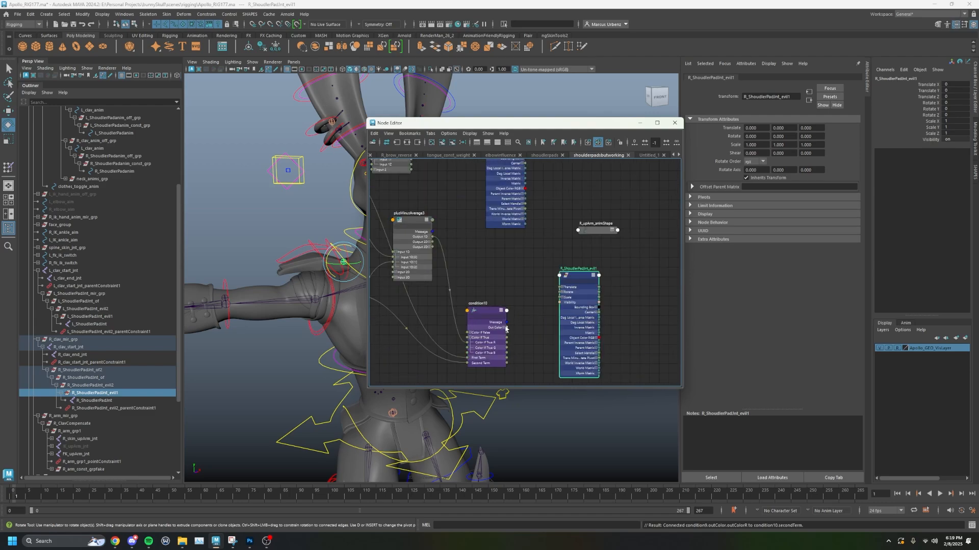
{"action": "left_click_drag", "start_coordinate": [486, 285], "coordinate": [515, 285]}
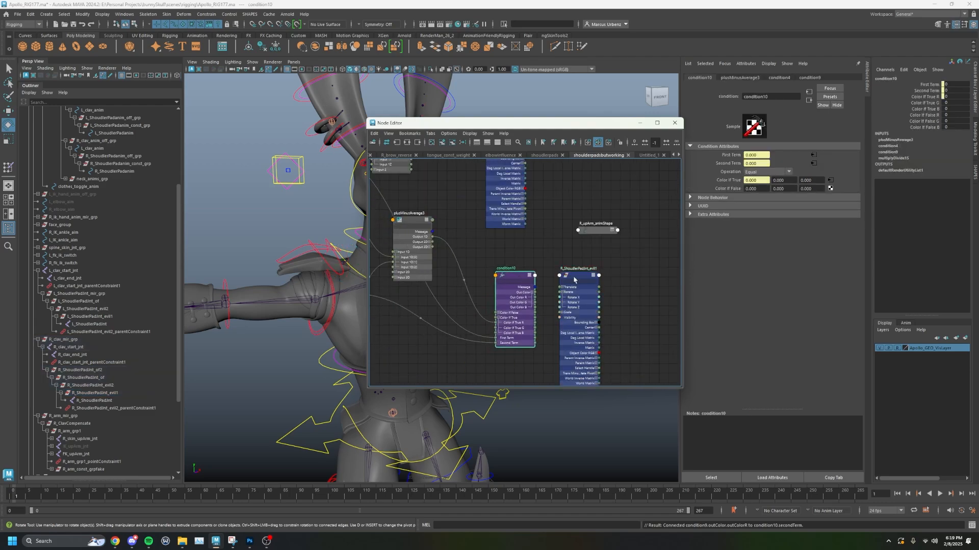
{"action": "left_click_drag", "start_coordinate": [581, 274], "coordinate": [647, 268]}
{"action": "left_click_drag", "start_coordinate": [512, 278], "coordinate": [530, 273]}
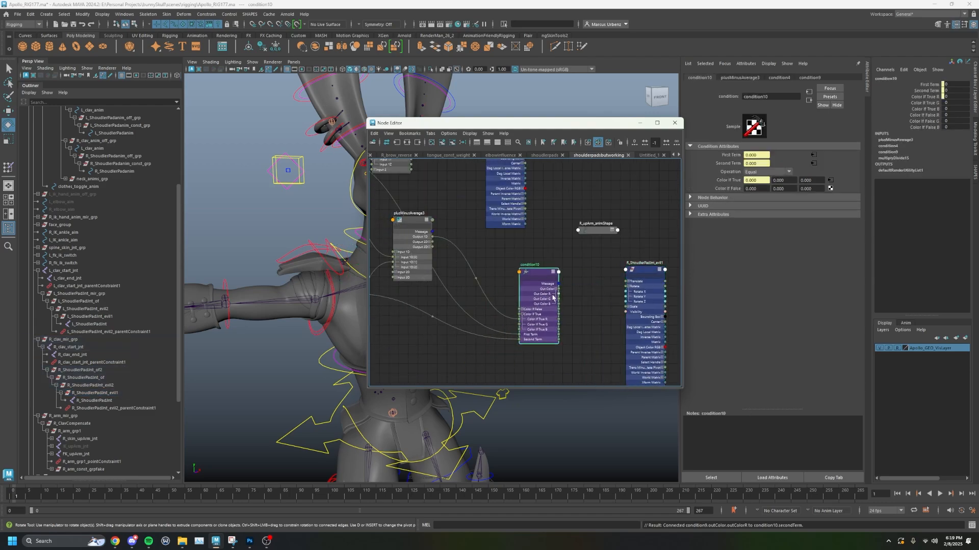
- Connect condition10's output to the rotation of R_ShoudlerPadJnt_evil1, following condition7's connection in the left-side network
{"action": "scroll", "coordinate": [579, 306], "scroll_direction": "down", "scroll_amount": 5}
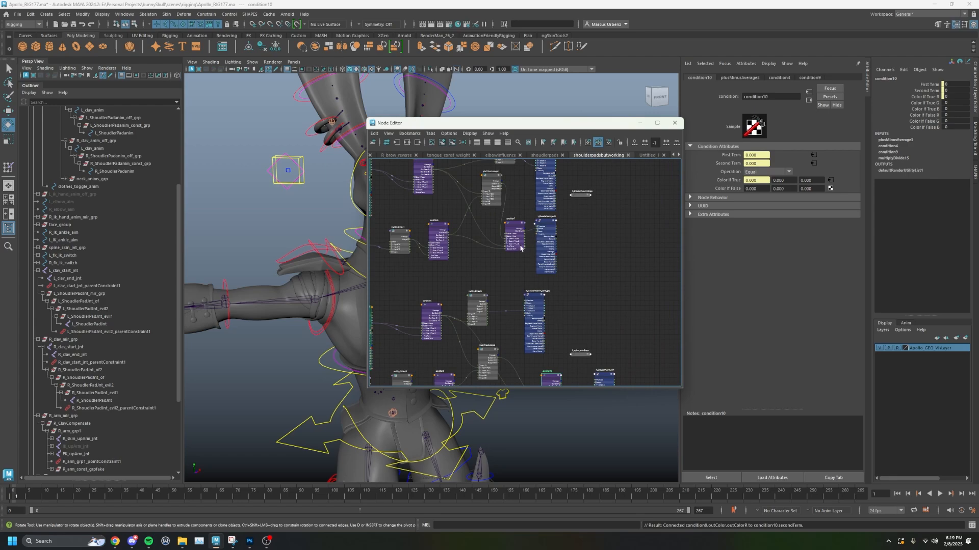
{"action": "scroll", "coordinate": [520, 249], "scroll_direction": "up", "scroll_amount": 5}
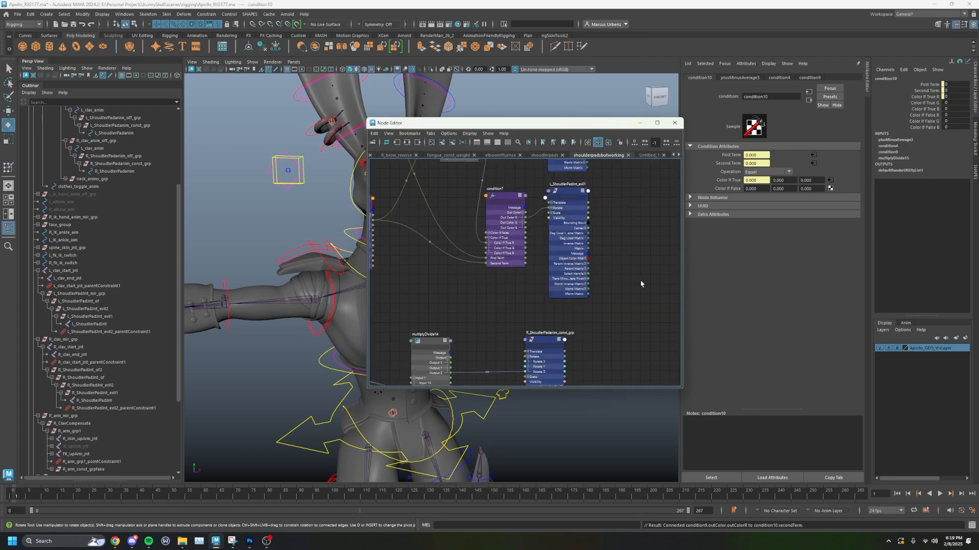
{"action": "scroll", "coordinate": [601, 267], "scroll_direction": "down", "scroll_amount": 2}
{"action": "scroll", "coordinate": [607, 302], "scroll_direction": "up", "scroll_amount": 4}
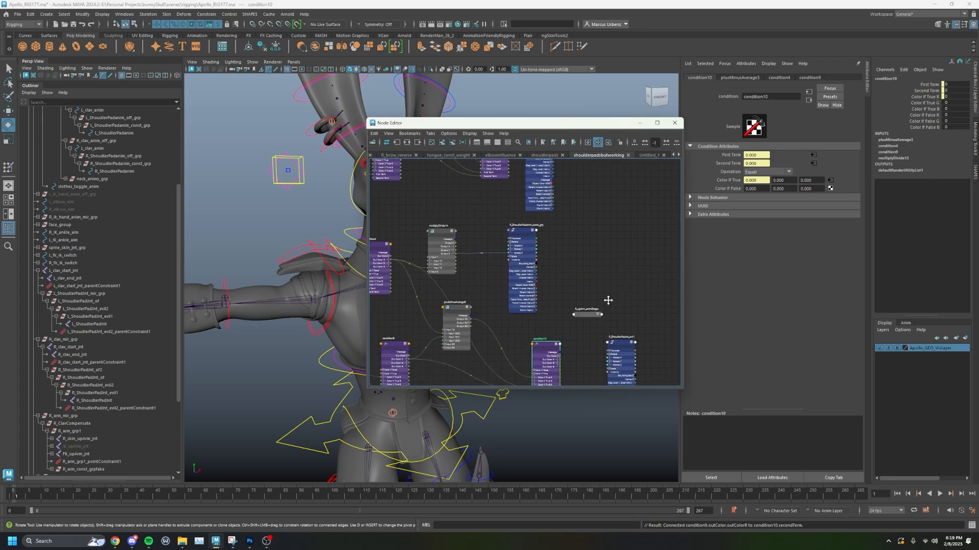
{"action": "left_click_drag", "start_coordinate": [572, 279], "coordinate": [498, 271]}
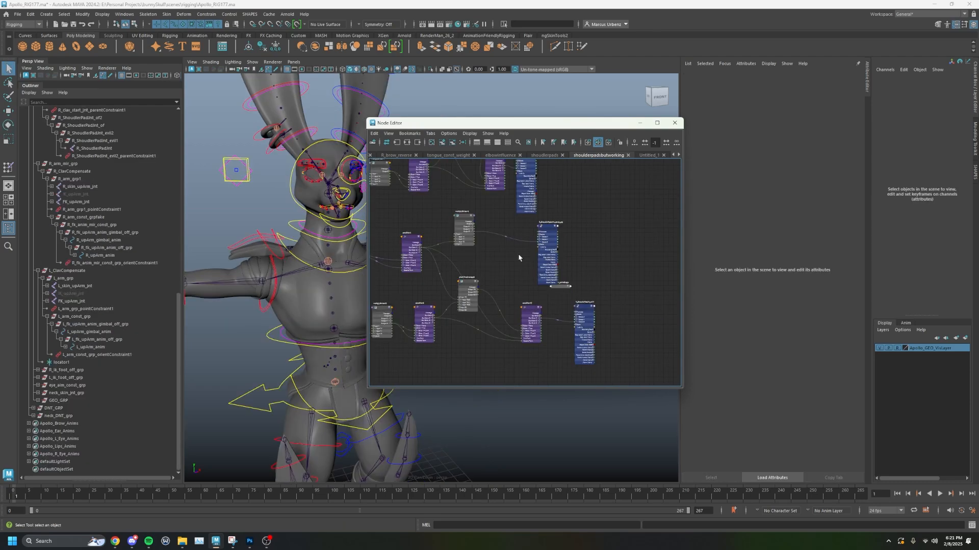
- Set condition10's operation to Less or Equal, like condition7 in the left-side network
{"action": "middle_click_drag", "start_coordinate": [493, 209], "coordinate": [502, 199], "text": "alt"}
{"action": "left_click", "coordinate": [504, 176]}
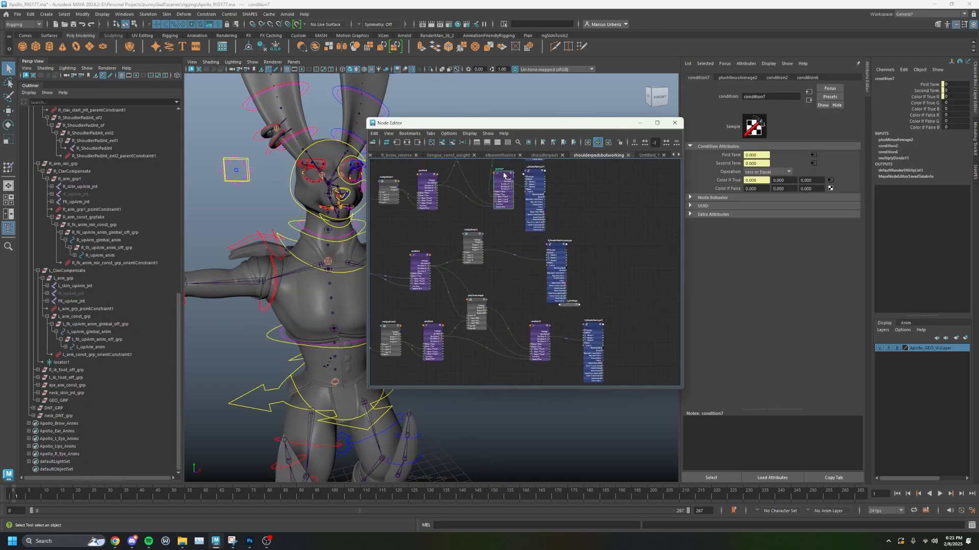
{"action": "left_click", "coordinate": [541, 327]}
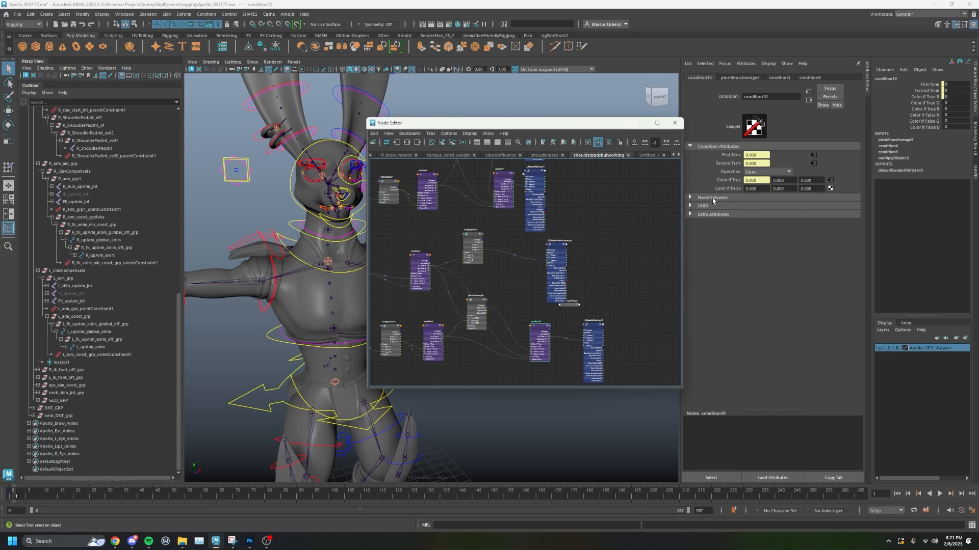
{"action": "left_click", "coordinate": [767, 172]}
{"action": "left_click", "coordinate": [767, 218]}
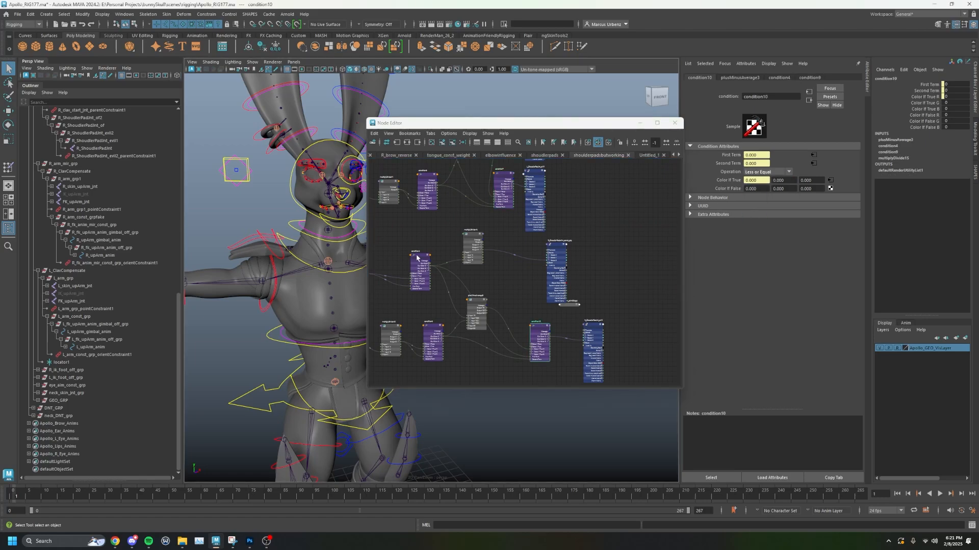
- Compare the settings of condition9 and condition4 with their left-side counterparts condition6 and condition2
{"action": "left_click", "coordinate": [432, 339]}
{"action": "middle_click_drag", "start_coordinate": [458, 213], "coordinate": [550, 238], "text": "alt"}
{"action": "left_click", "coordinate": [520, 201]}
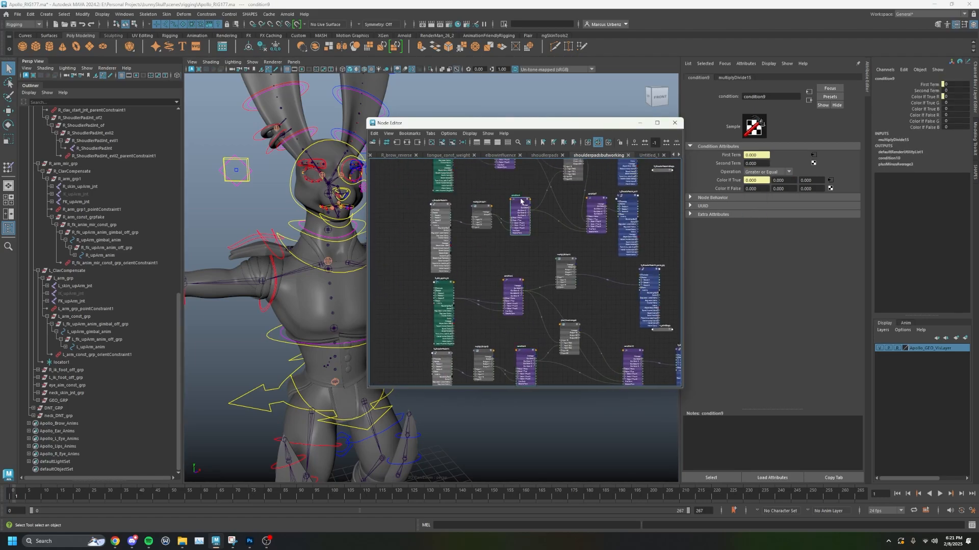
{"action": "left_click", "coordinate": [516, 289]}
{"action": "middle_click_drag", "start_coordinate": [516, 210], "coordinate": [523, 255], "text": "alt"}
{"action": "left_click", "coordinate": [512, 180]}
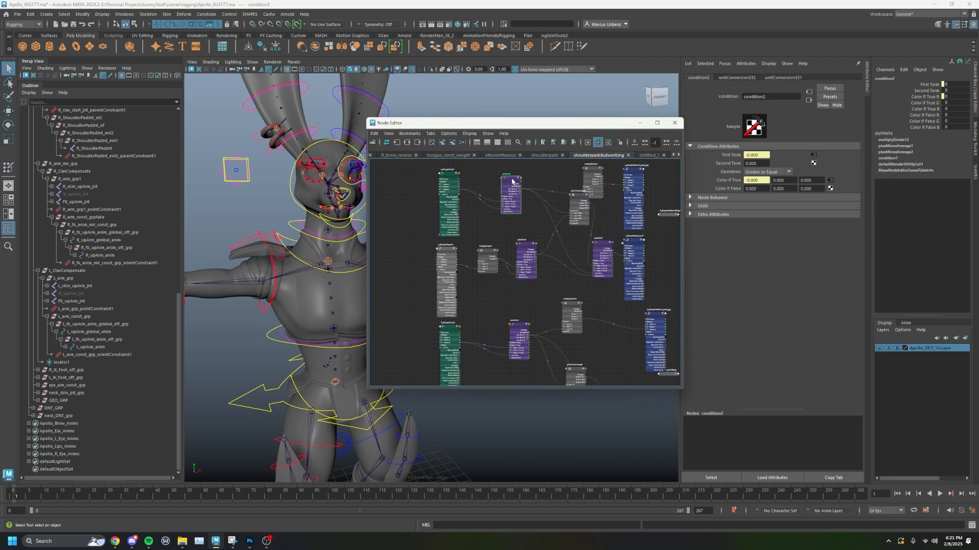
{"action": "scroll", "coordinate": [507, 261], "scroll_direction": "down", "scroll_amount": 3}
{"action": "middle_click_drag", "start_coordinate": [542, 312], "coordinate": [525, 276], "text": "alt"}
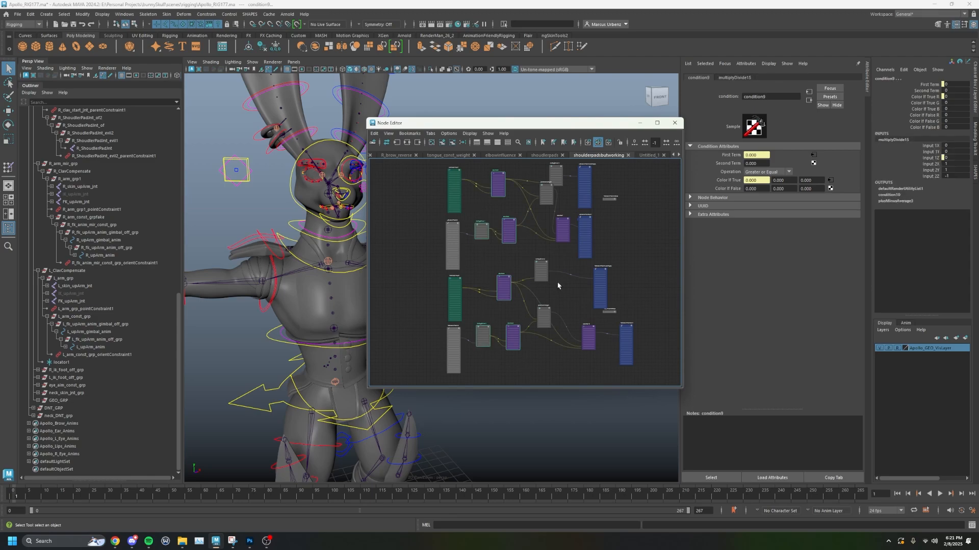
- Compare condition10's settings in the right-side network with those of condition7 in the left-side network
{"action": "left_click", "coordinate": [568, 269]}
{"action": "left_click", "coordinate": [560, 221]}
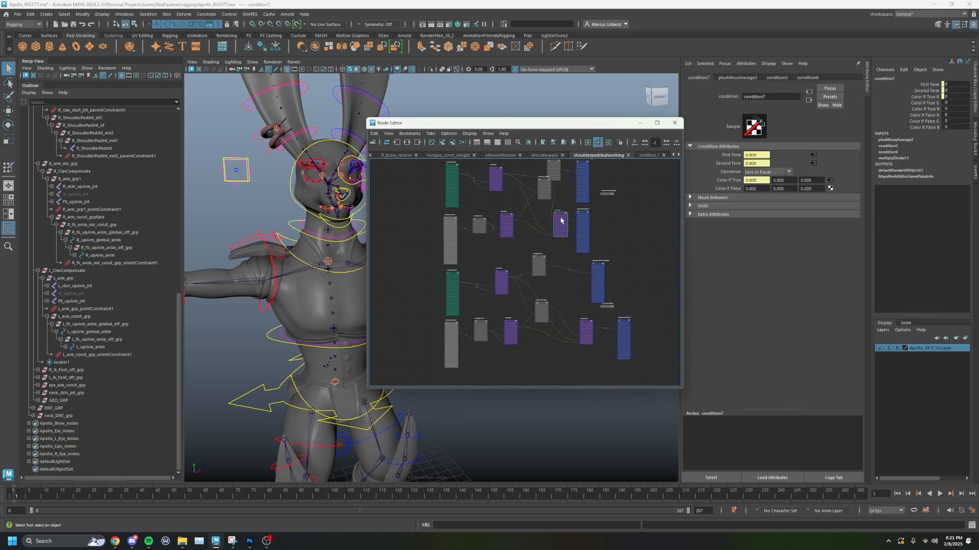
{"action": "left_click", "coordinate": [586, 323]}
{"action": "scroll", "coordinate": [581, 326], "scroll_direction": "up", "scroll_amount": 2}
{"action": "middle_click_drag", "start_coordinate": [581, 306], "coordinate": [565, 305], "text": "alt"}
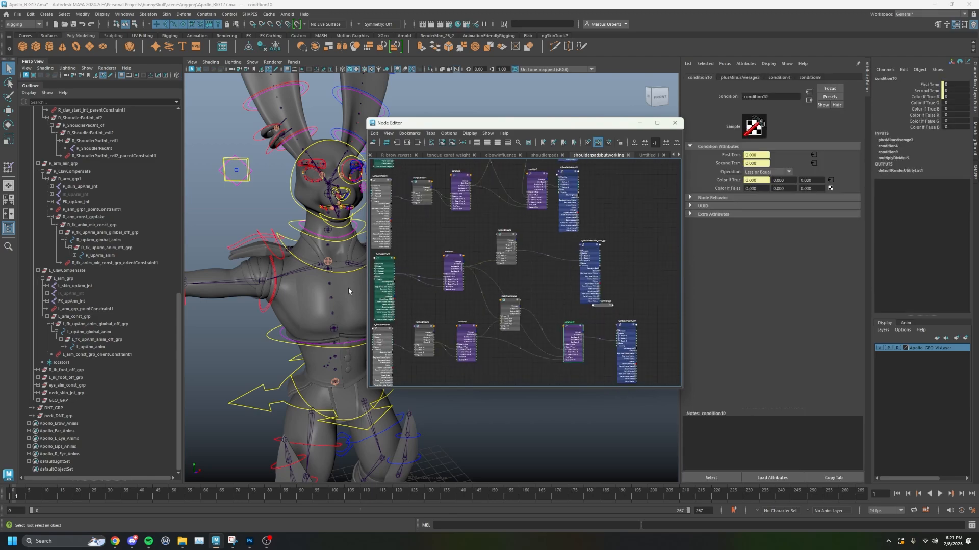
- Try rotating the right shoulder pad control about its Z axis, and undo the test rotation
{"action": "left_click", "coordinate": [267, 236]}
{"action": "key", "text": "e"}
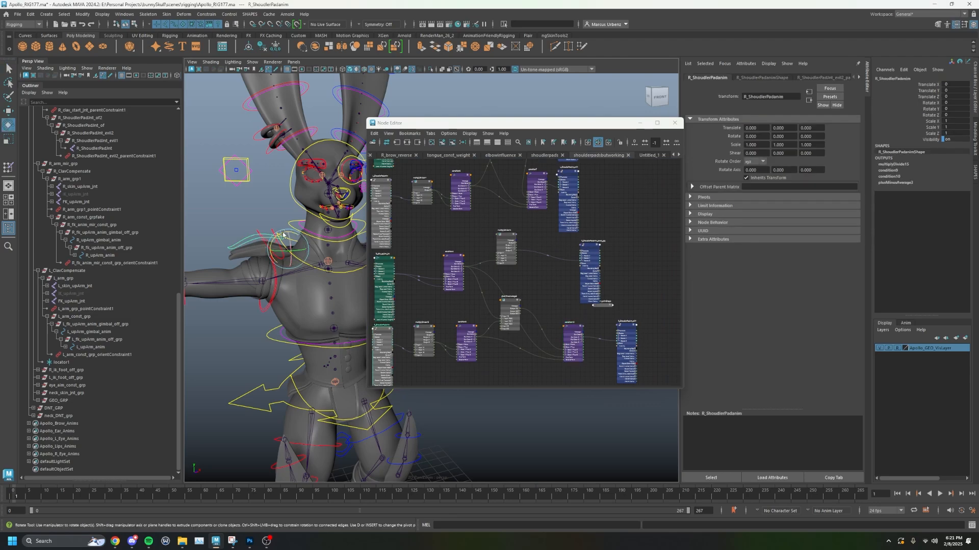
{"action": "left_click_drag", "start_coordinate": [273, 263], "coordinate": [248, 276]}
{"action": "left_click", "coordinate": [268, 250]}
{"action": "key", "text": "ctrl+z"}
{"action": "key", "text": "ctrl+z"}
{"action": "key", "text": "ctrl+z"}
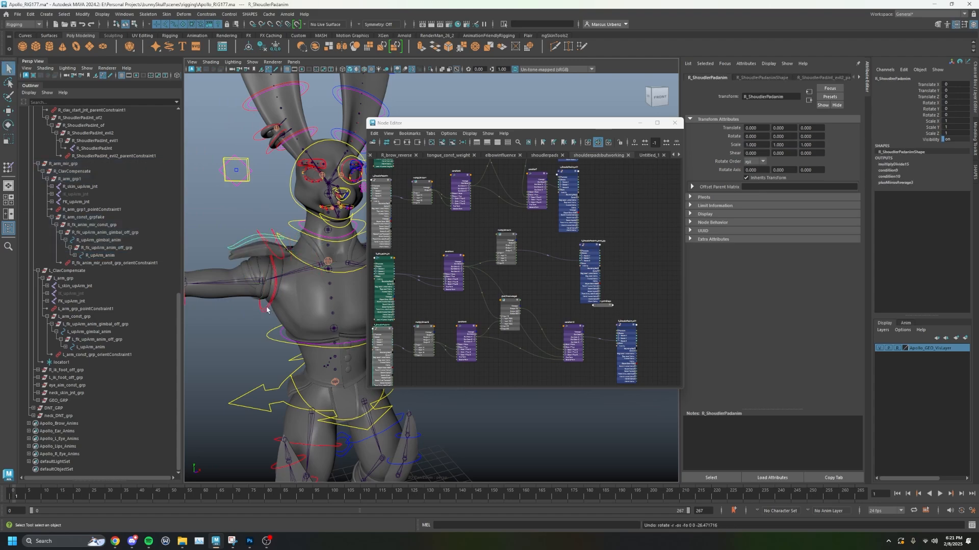
- Try rotating the right upper arm control slightly about its Z axis, and undo the rotation
{"action": "left_click", "coordinate": [250, 269]}
{"action": "mouse_move", "coordinate": [250, 270]}
{"action": "left_mouse_down"}
{"action": "mouse_move", "coordinate": [239, 232]}
{"action": "mouse_move", "coordinate": [249, 273]}
{"action": "left_mouse_up"}
{"action": "key", "text": "ctrl+z"}
- Close the Node Editor and raise the right shoulder pad control by rotating it to about -25.6° in Z
{"action": "left_click", "coordinate": [675, 123]}
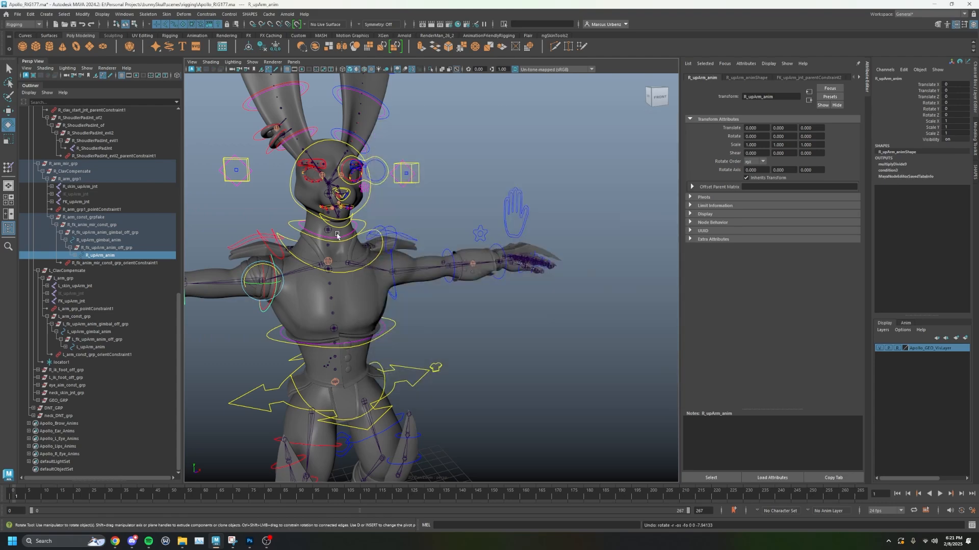
{"action": "left_click_drag", "start_coordinate": [459, 239], "coordinate": [382, 239], "text": "alt"}
{"action": "key", "text": "q"}
{"action": "left_click", "coordinate": [372, 238]}
{"action": "right_click_drag", "start_coordinate": [381, 240], "coordinate": [408, 242], "text": "alt"}
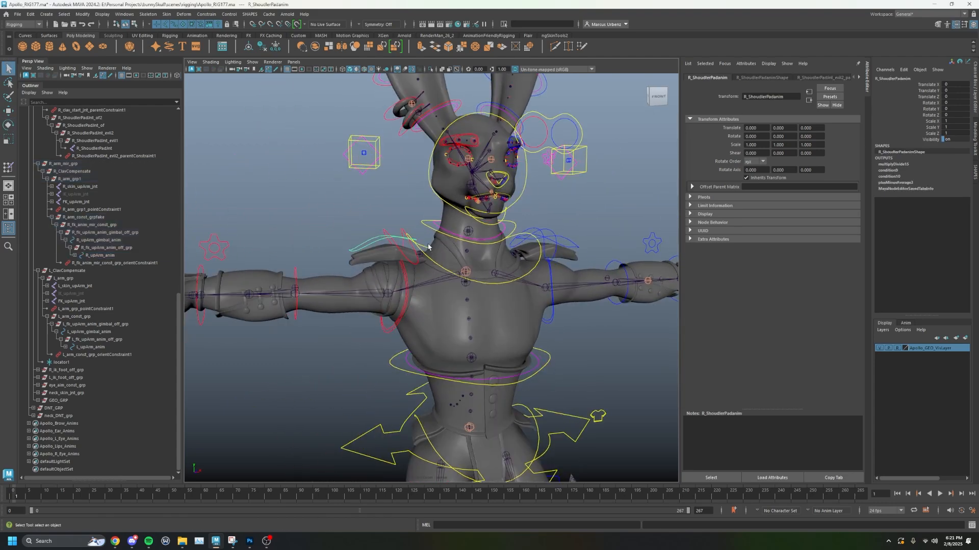
{"action": "key", "text": "e"}
{"action": "left_click_drag", "start_coordinate": [409, 242], "coordinate": [415, 236]}
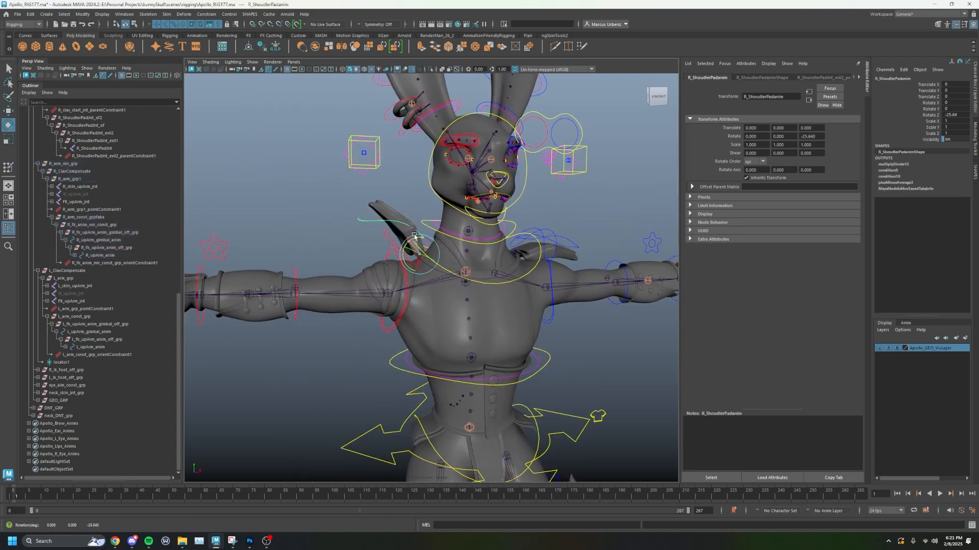
- Lower the right upper arm control by rotating it to about -14.6° in Z to test the raised shoulder pad
{"action": "left_click", "coordinate": [393, 259]}
{"action": "mouse_move", "coordinate": [380, 281]}
{"action": "left_mouse_down"}
{"action": "mouse_move", "coordinate": [396, 281]}
{"action": "mouse_move", "coordinate": [379, 282]}
{"action": "left_mouse_up"}
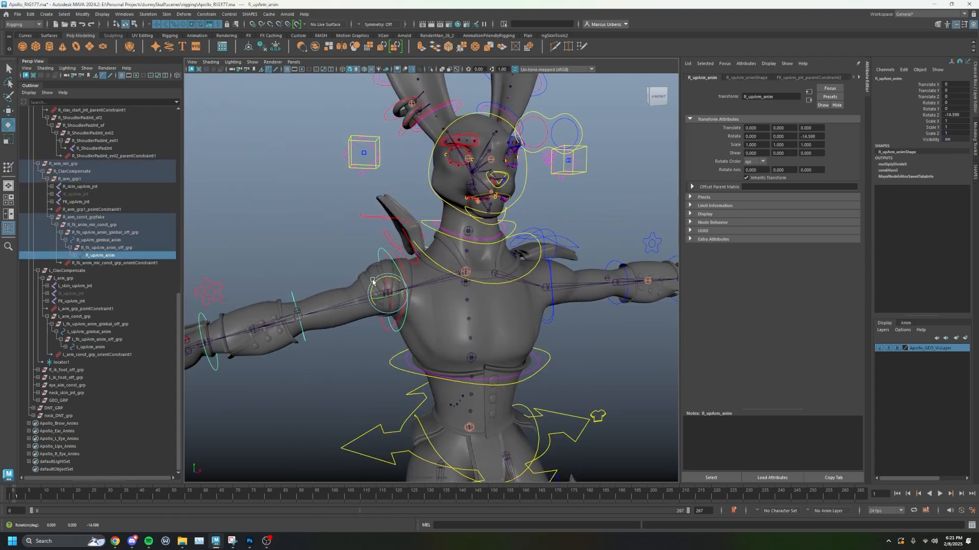